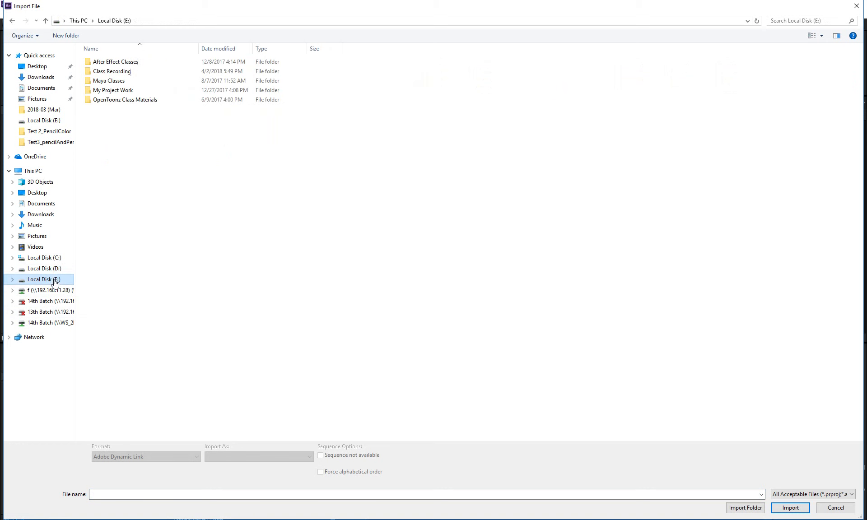
- Import Green Screen.jpg, IMG_0866.JPG, the PHYX Keyer greenscreen clip and SN2-ST09 (1).MOV from the After Effect Classes folder into the project
{"action": "double_click", "coordinate": [121, 63]}
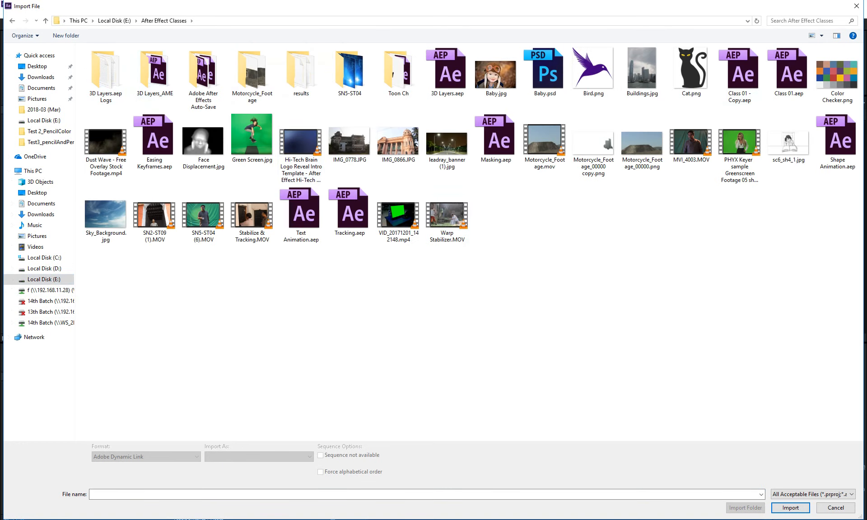
{"action": "left_click", "coordinate": [856, 6]}
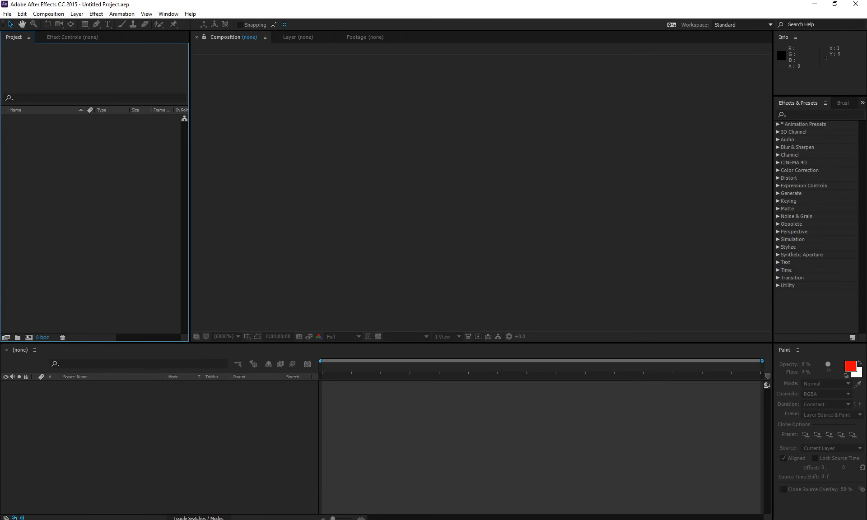
{"action": "key", "text": "alt+Tab"}
{"action": "scroll", "coordinate": [510, 318], "scroll_direction": "down", "scroll_amount": 3}
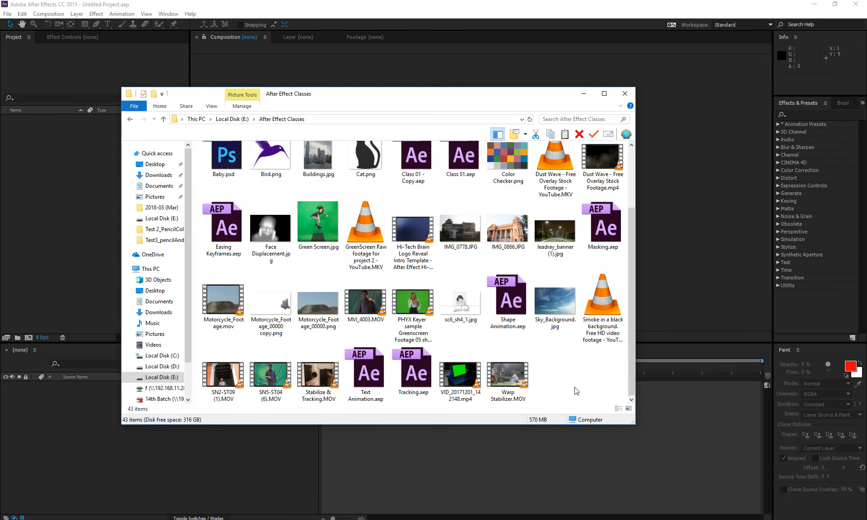
{"action": "left_click", "coordinate": [513, 248]}
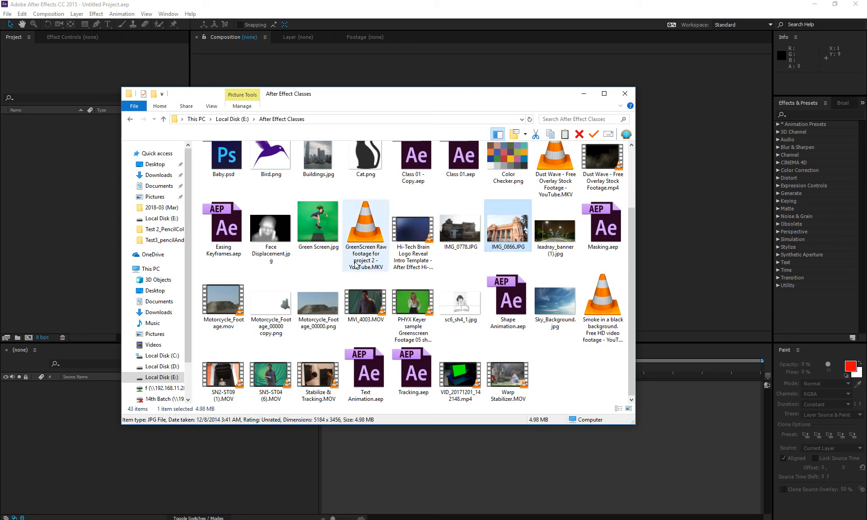
{"action": "left_click", "coordinate": [319, 226], "text": "ctrl"}
{"action": "left_click", "coordinate": [413, 311], "text": "ctrl"}
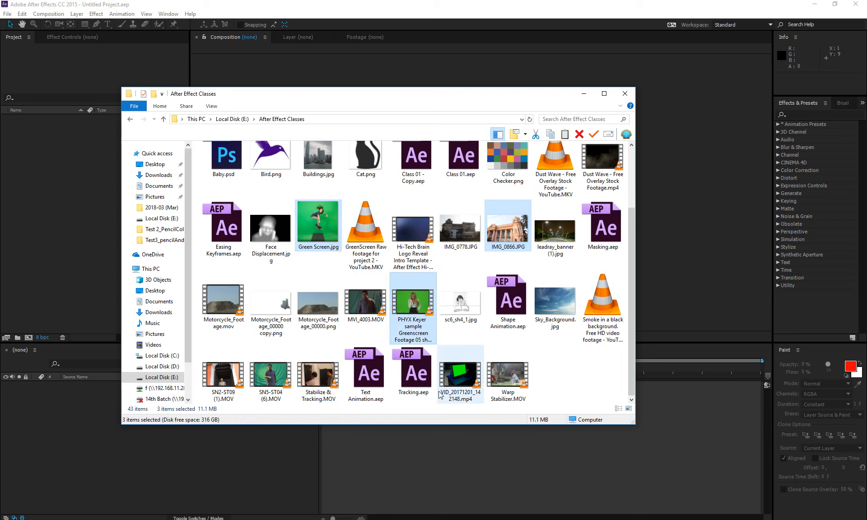
{"action": "left_click", "coordinate": [223, 378], "text": "ctrl"}
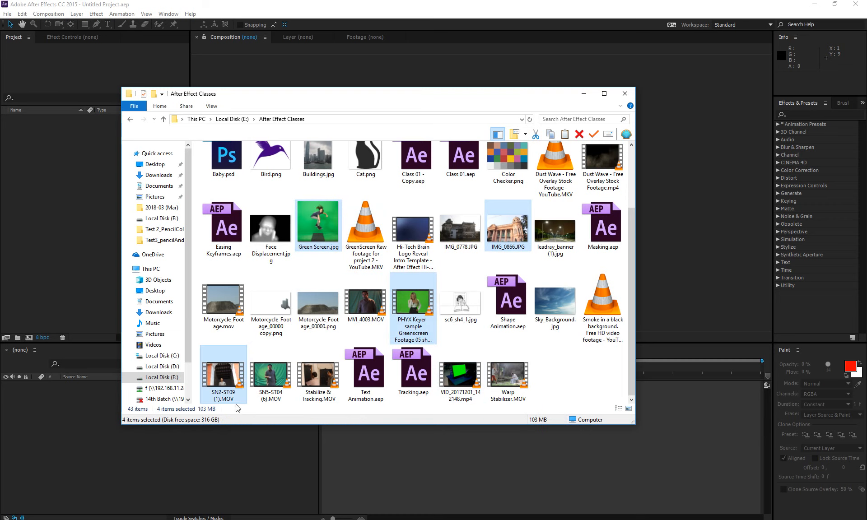
{"action": "left_click_drag", "start_coordinate": [165, 290], "coordinate": [59, 153]}
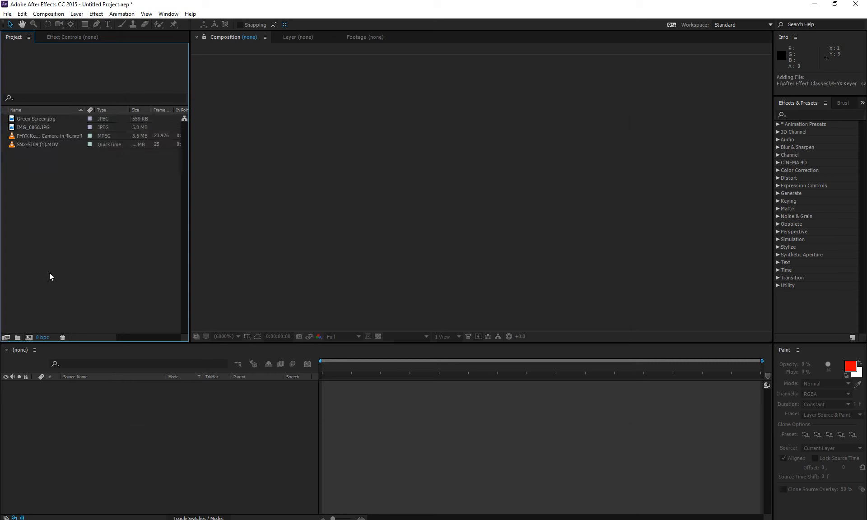
- Create a new composition from the SN2-ST09 (1).MOV footage
{"action": "left_click", "coordinate": [40, 141]}
{"action": "left_click", "coordinate": [46, 144]}
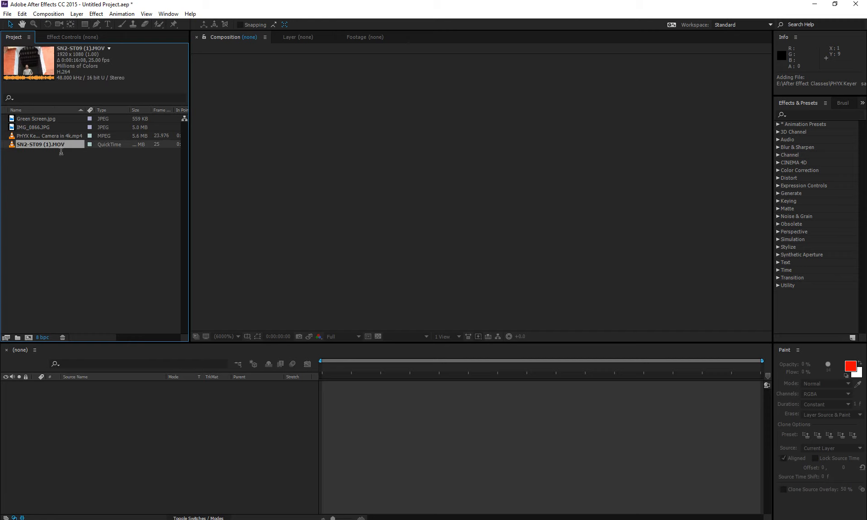
{"action": "left_click_drag", "start_coordinate": [62, 144], "coordinate": [29, 338]}
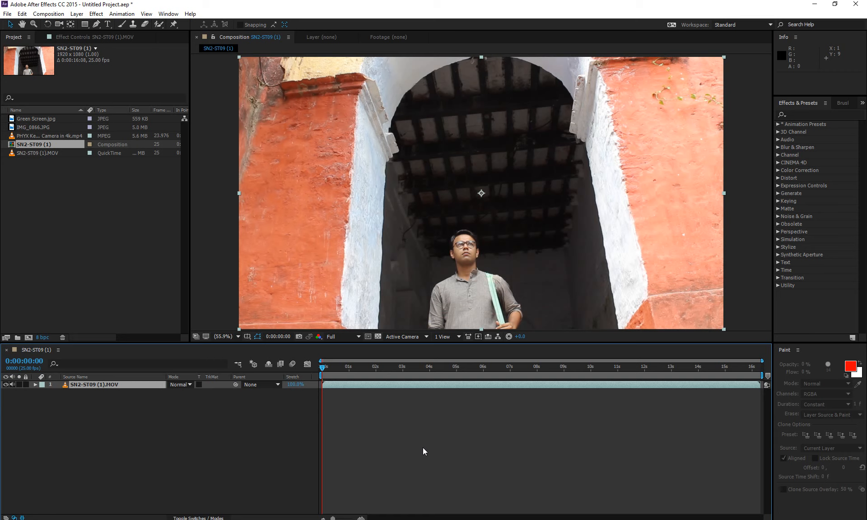
- Hide and show the SN2-ST09 (1).MOV layer again, and preview the composition
{"action": "left_click", "coordinate": [6, 386]}
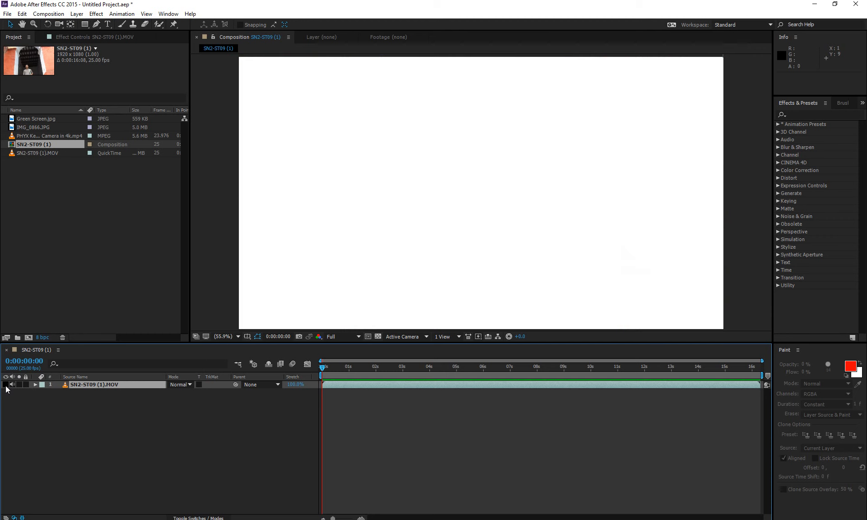
{"action": "left_click", "coordinate": [6, 385]}
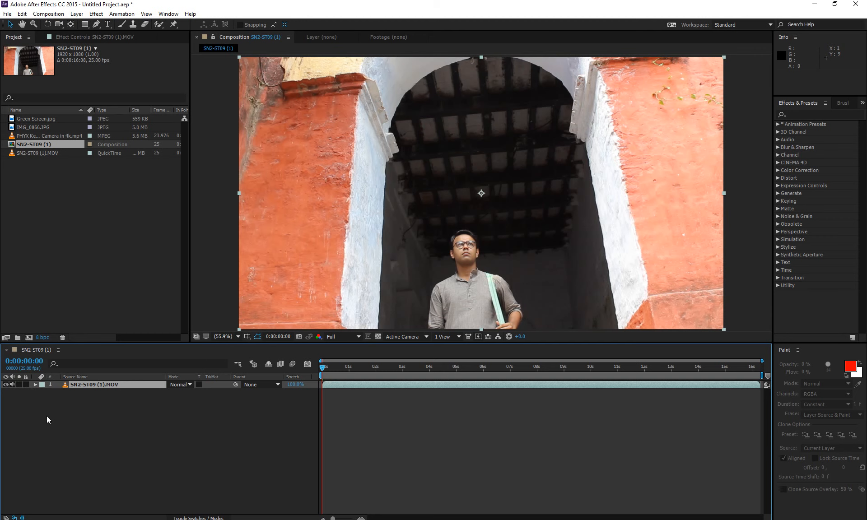
{"action": "key", "text": "space"}
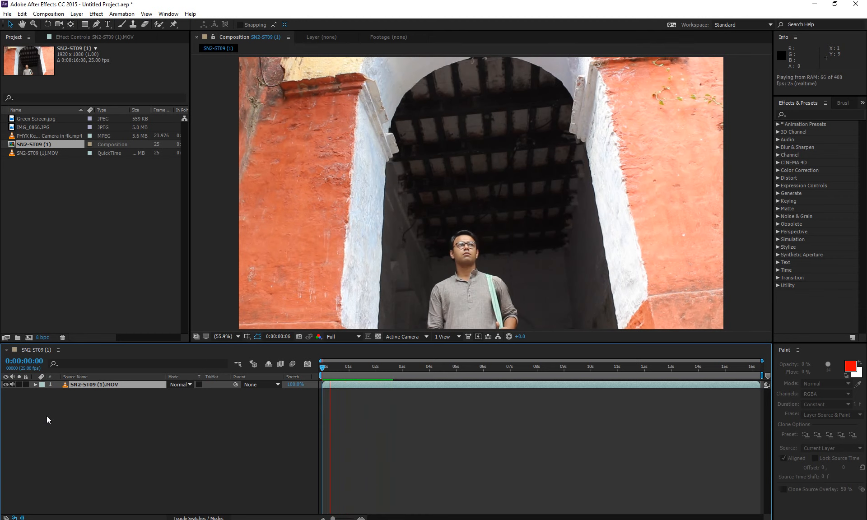
- Mute the footage layer's audio, and lock and unlock the layer
{"action": "left_click", "coordinate": [13, 385]}
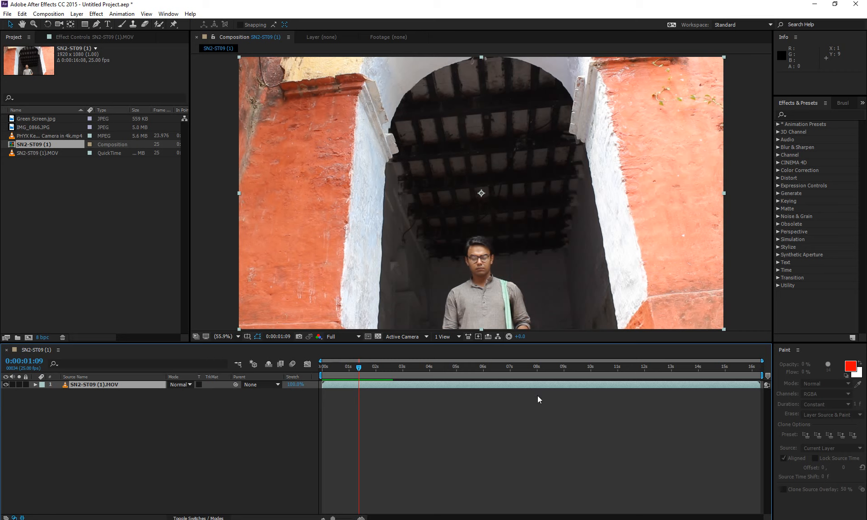
{"action": "left_click", "coordinate": [26, 385]}
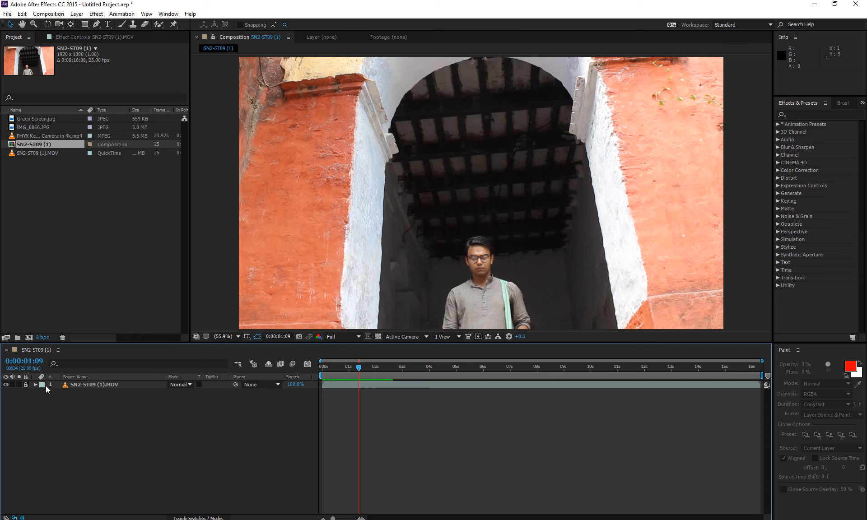
{"action": "left_click", "coordinate": [25, 385]}
{"action": "left_click", "coordinate": [101, 388]}
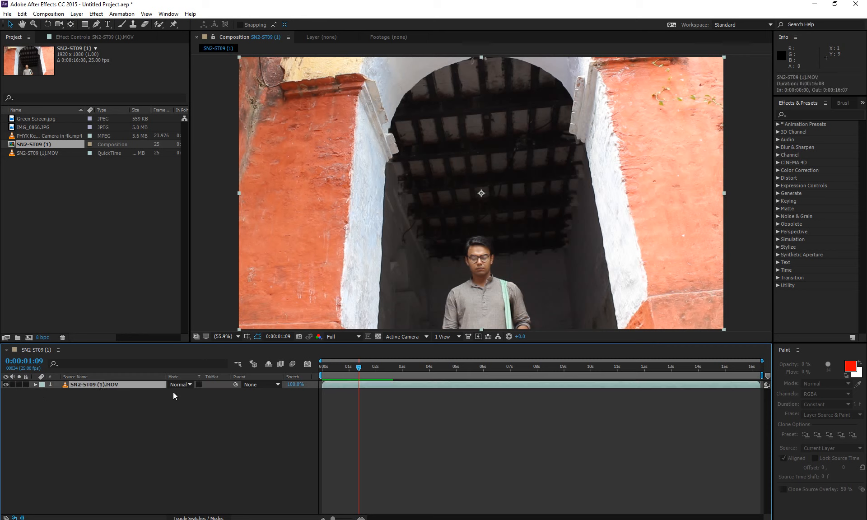
- Examine the blending modes and the parent options available for the footage layer
{"action": "left_click", "coordinate": [182, 387]}
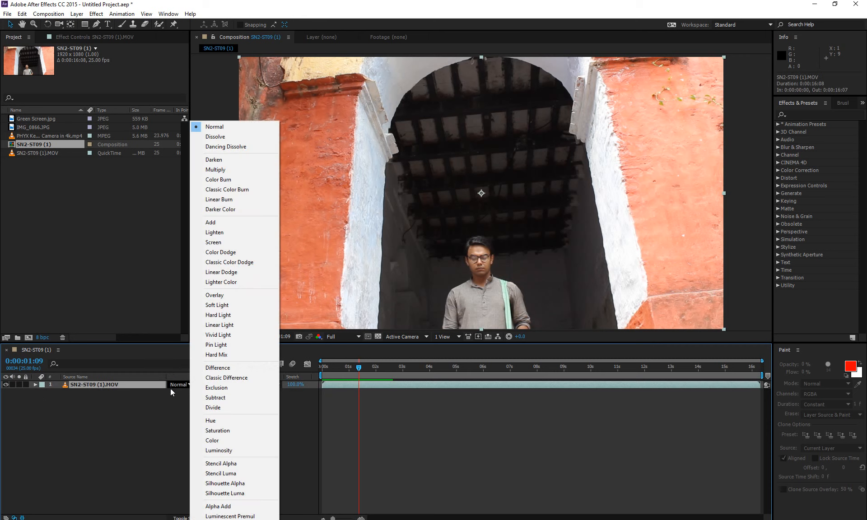
{"action": "left_click", "coordinate": [172, 407]}
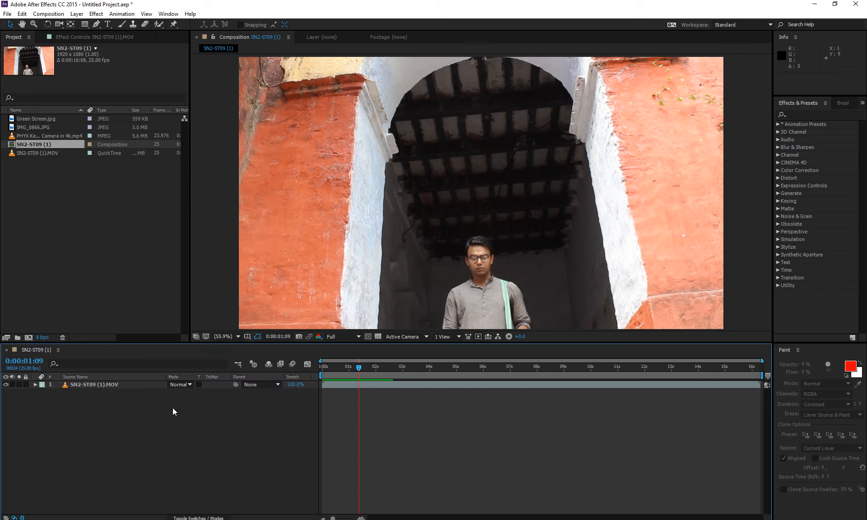
{"action": "left_click", "coordinate": [272, 386]}
{"action": "left_click", "coordinate": [217, 514]}
- Display the layer switches in place of the modes in the timeline, and show the footage layer's Effect Controls
{"action": "left_click", "coordinate": [198, 518]}
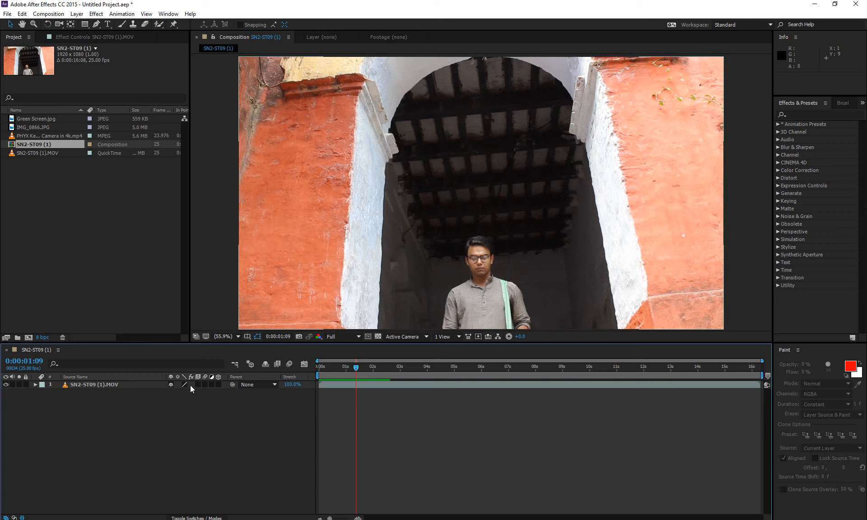
{"action": "left_click", "coordinate": [135, 386]}
{"action": "left_click", "coordinate": [104, 38]}
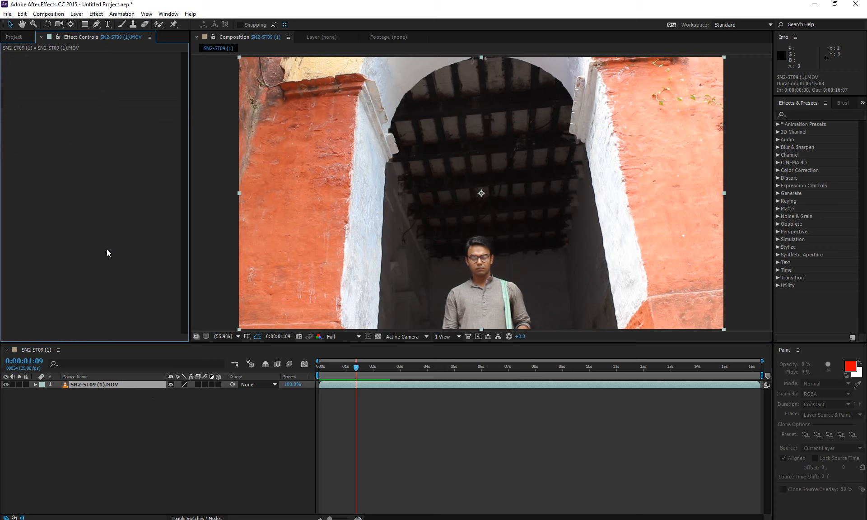
- Reveal the footage layer's audio waveform and move the current time to 0:00:00:01
{"action": "left_click", "coordinate": [35, 385]}
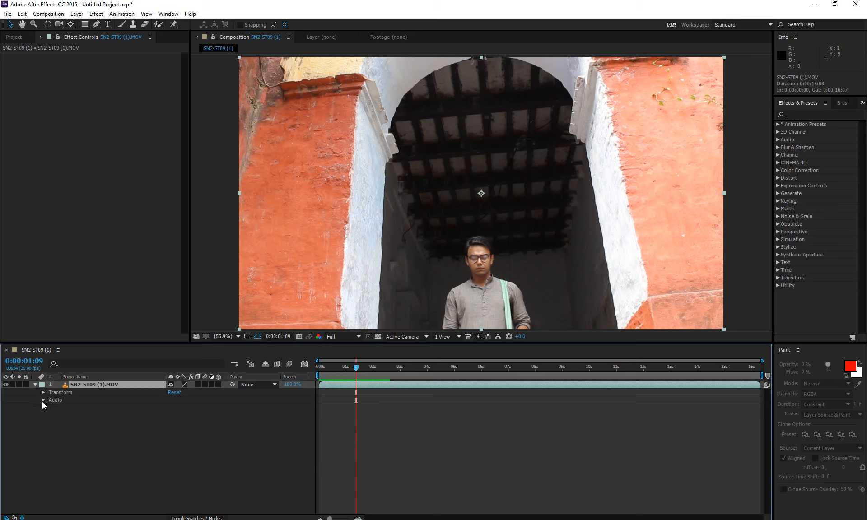
{"action": "left_click", "coordinate": [43, 401]}
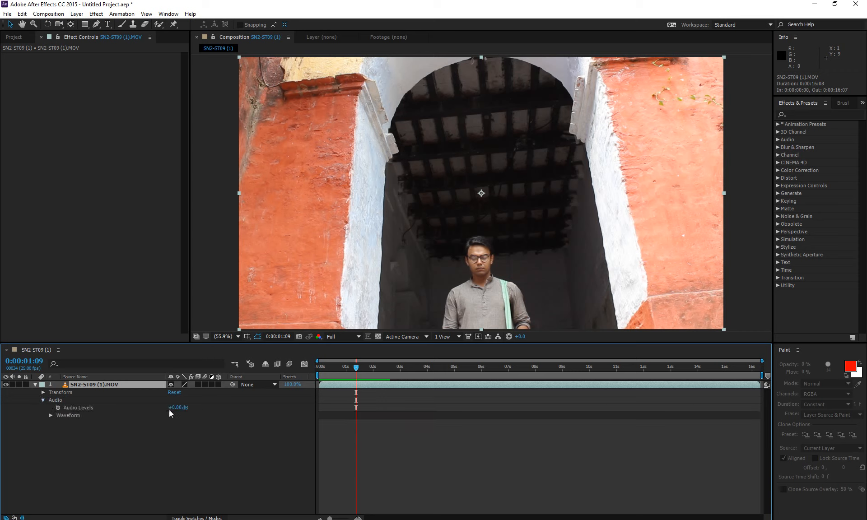
{"action": "left_click", "coordinate": [51, 416]}
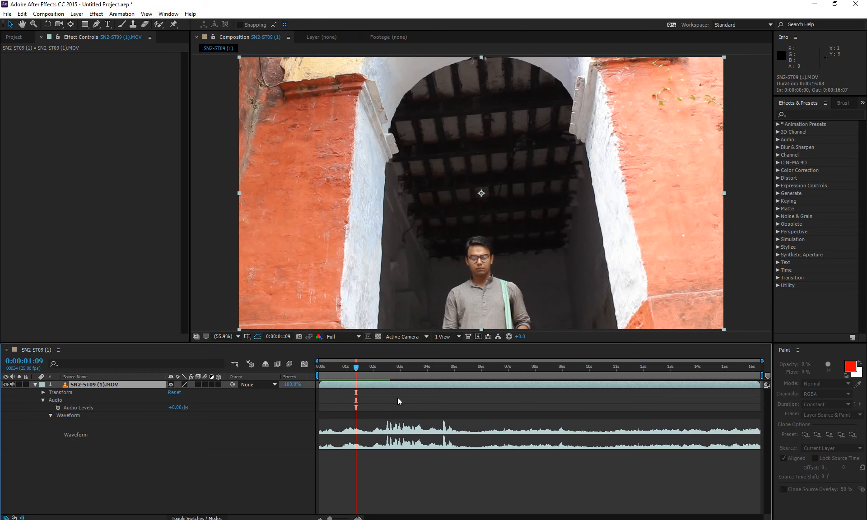
{"action": "left_click_drag", "start_coordinate": [358, 368], "coordinate": [322, 389]}
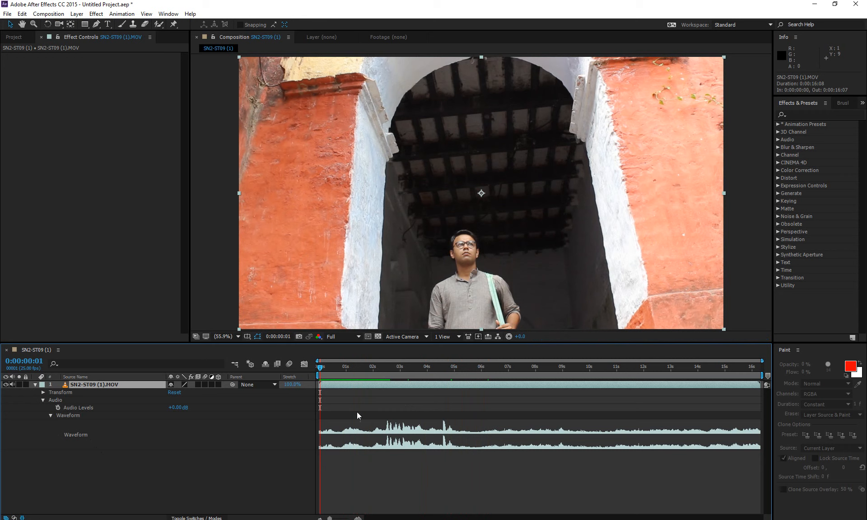
- Try an anchor point of 1366, 768, a 138% scale and a 17° rotation on the footage layer, and reset its transform
{"action": "left_click", "coordinate": [43, 400]}
{"action": "left_click", "coordinate": [43, 392]}
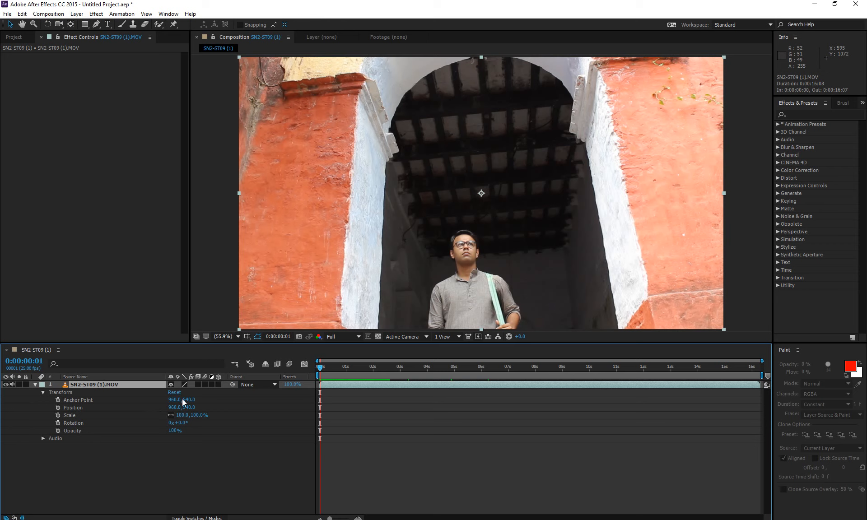
{"action": "left_click_drag", "start_coordinate": [188, 401], "coordinate": [357, 405]}
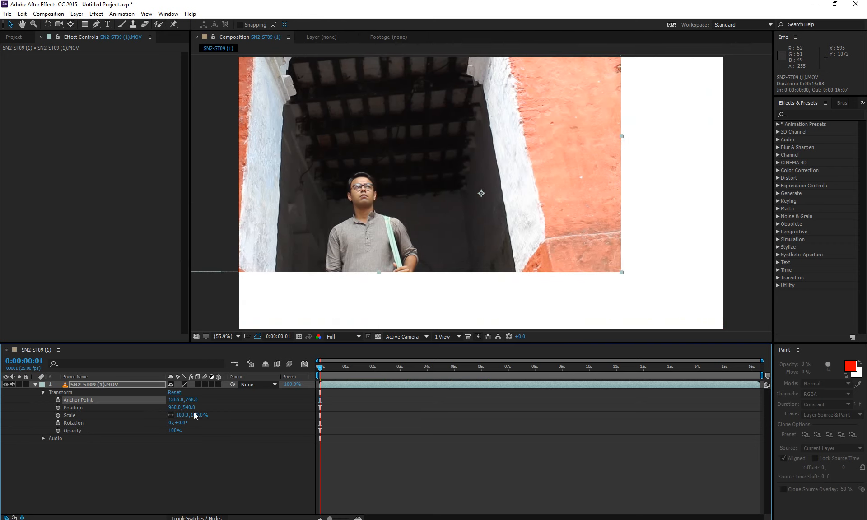
{"action": "mouse_move", "coordinate": [196, 419]}
{"action": "left_mouse_down"}
{"action": "mouse_move", "coordinate": [213, 420]}
{"action": "mouse_move", "coordinate": [192, 424]}
{"action": "left_mouse_up"}
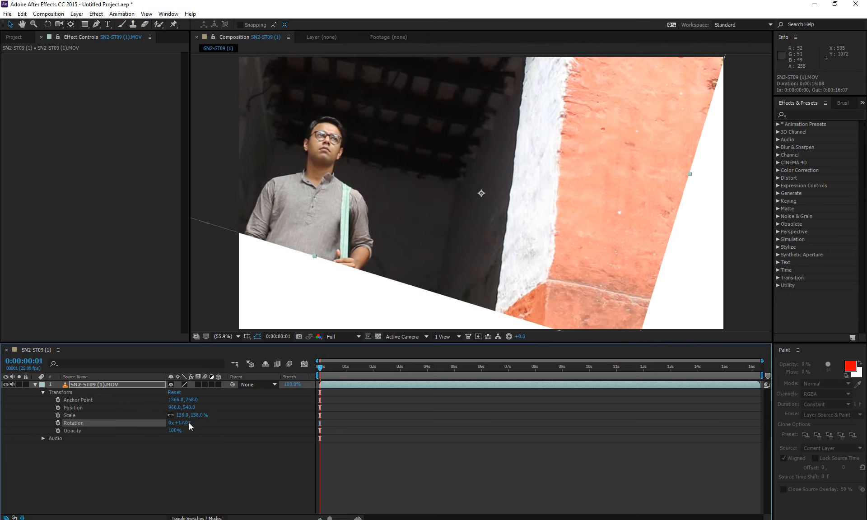
{"action": "left_click", "coordinate": [174, 393]}
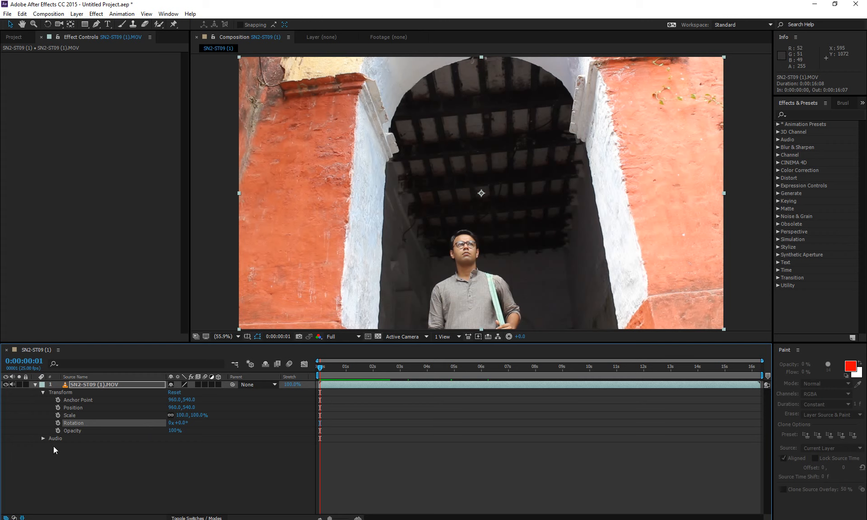
{"action": "left_click", "coordinate": [72, 445]}
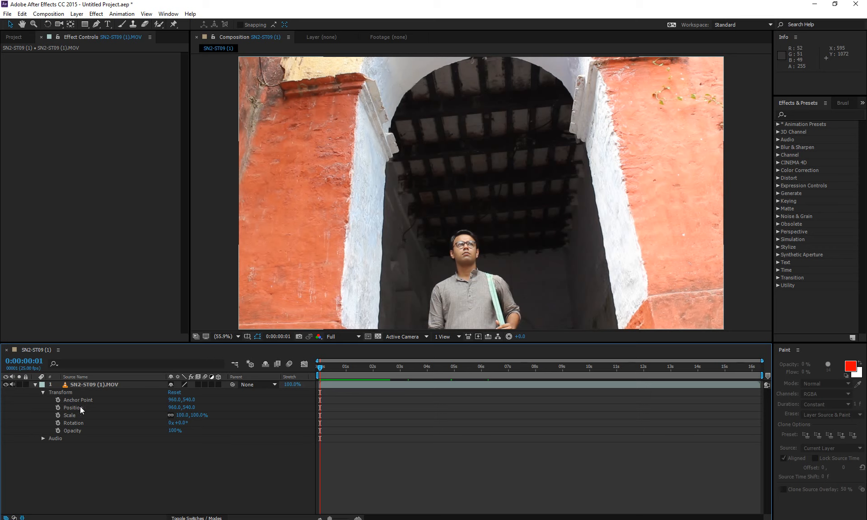
{"action": "left_click", "coordinate": [35, 384]}
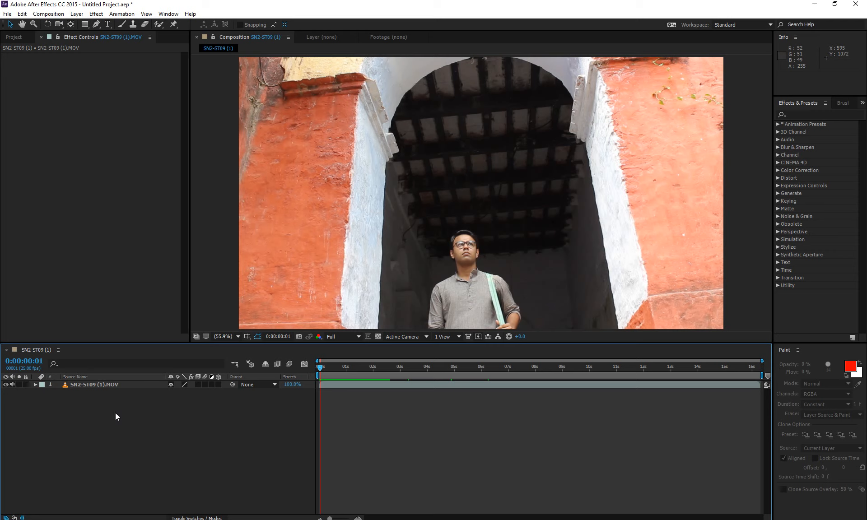
- Show the footage layer's Opacity, Rotation, Anchor Point, Position and Scale properties one at a time, ending with Scale
{"action": "left_click", "coordinate": [102, 387]}
{"action": "left_click", "coordinate": [125, 431]}
{"action": "left_click", "coordinate": [108, 388]}
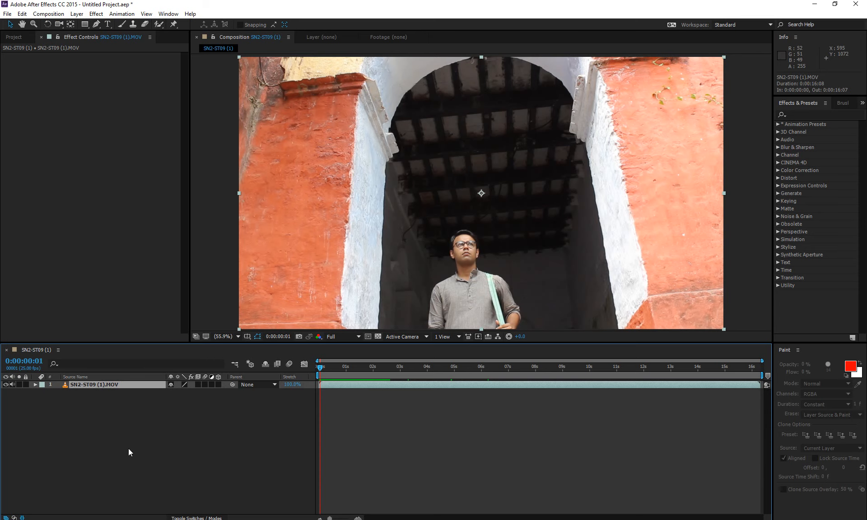
{"action": "key", "text": "t"}
{"action": "key", "text": "r"}
{"action": "key", "text": "a"}
{"action": "key", "text": "p"}
{"action": "key", "text": "s"}
- Unlink the layer's scale proportions, try a scale of 123, 76% and a free resize from its lower-right corner, and undo both
{"action": "left_click", "coordinate": [171, 392]}
{"action": "left_click_drag", "start_coordinate": [195, 393], "coordinate": [177, 404]}
{"action": "key", "text": "ctrl+z"}
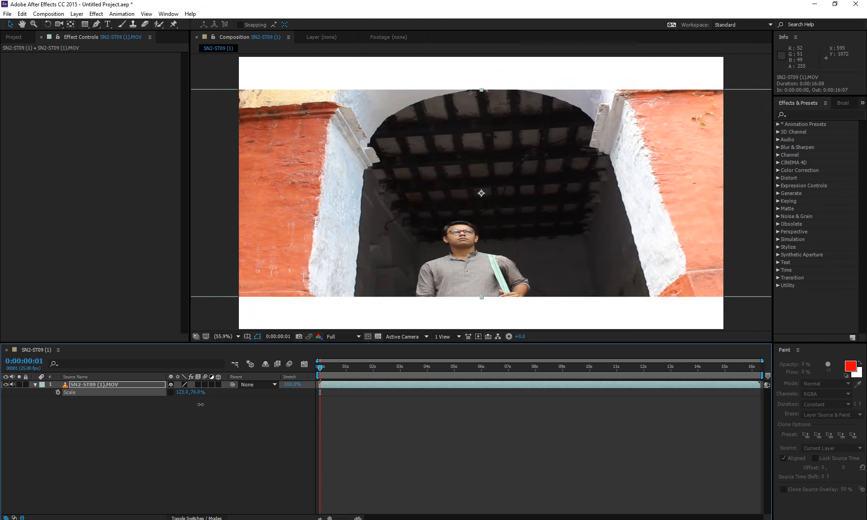
{"action": "key", "text": "ctrl+z"}
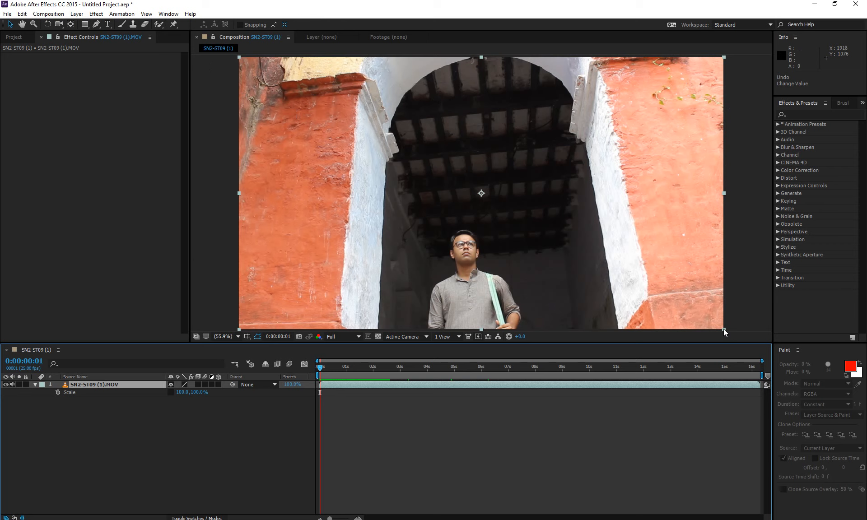
{"action": "left_click_drag", "start_coordinate": [723, 329], "coordinate": [733, 379]}
{"action": "key", "text": "ctrl+z"}
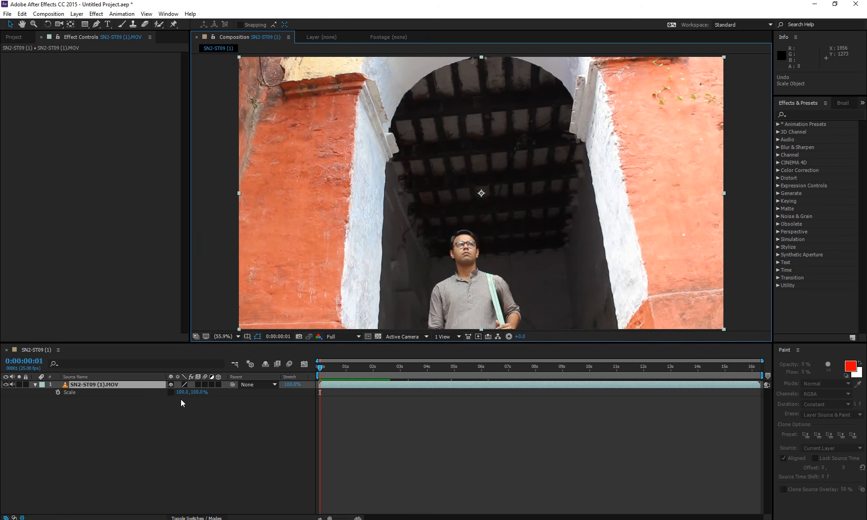
- Relink the layer's scale proportions, try resizing the layer from its lower-left corner, and undo the resize
{"action": "left_click", "coordinate": [169, 391]}
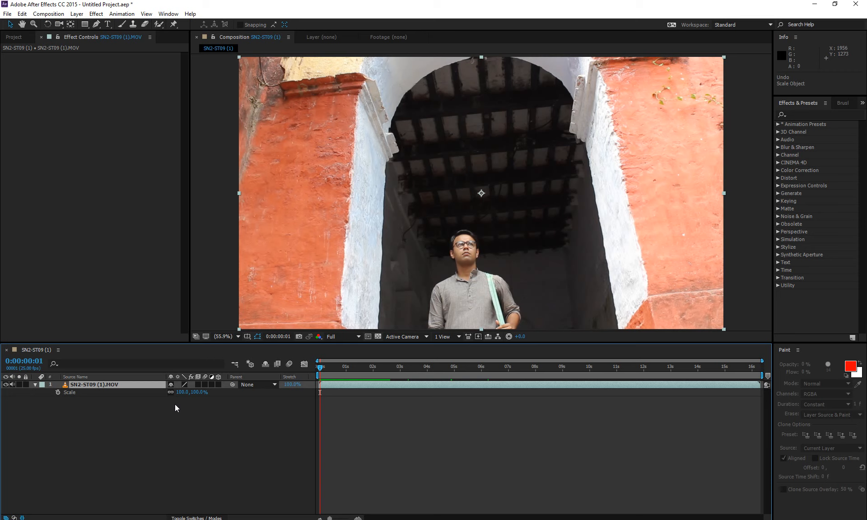
{"action": "left_click", "coordinate": [240, 330]}
{"action": "left_click_drag", "start_coordinate": [240, 329], "coordinate": [237, 366]}
{"action": "key", "text": "ctrl+z"}
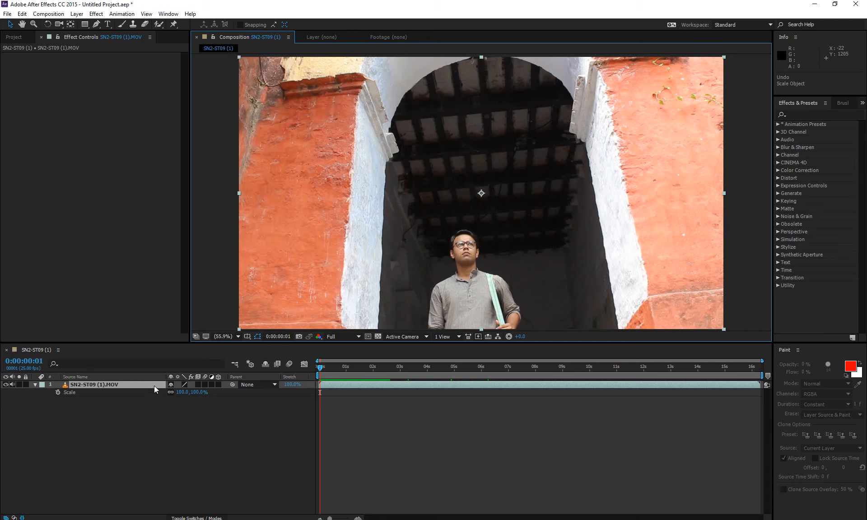
- Show the footage layer's Rotation property, try 30° and a freely adjusted turn of 1x+26°, and undo both
{"action": "key", "text": "r"}
{"action": "left_click", "coordinate": [182, 393]}
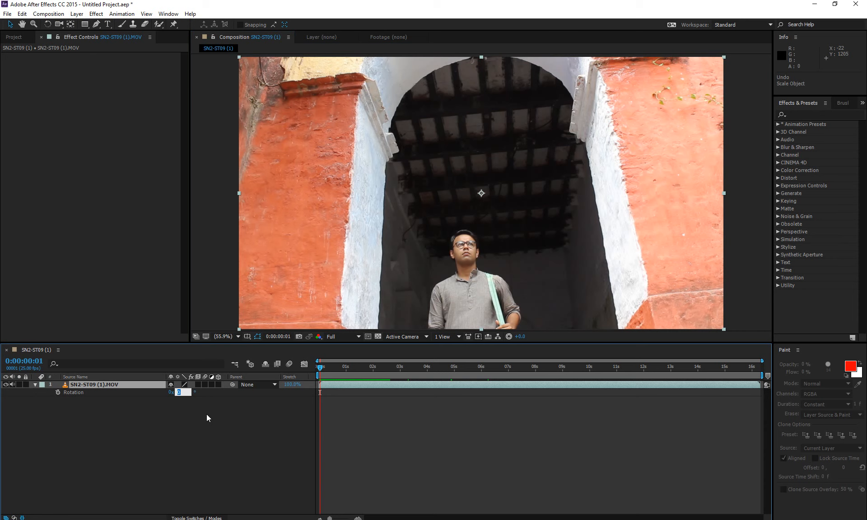
{"action": "type", "text": "30"}
{"action": "key", "text": "Return"}
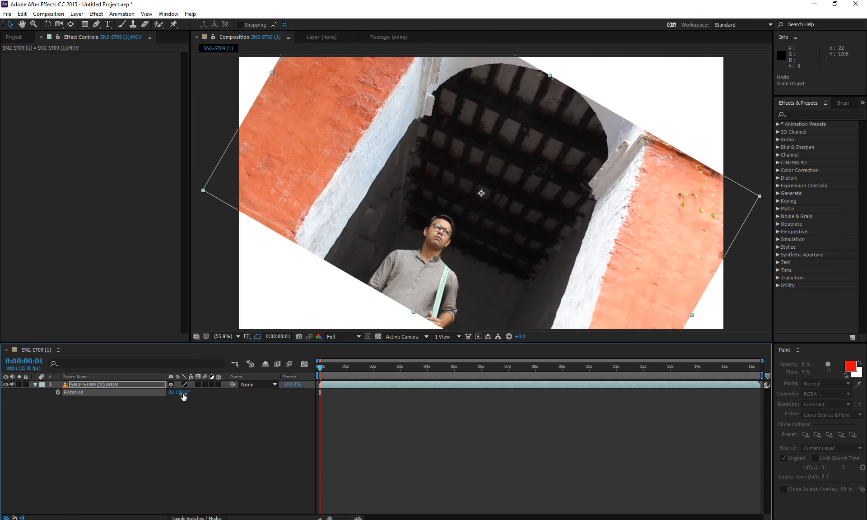
{"action": "left_click_drag", "start_coordinate": [184, 398], "coordinate": [173, 397]}
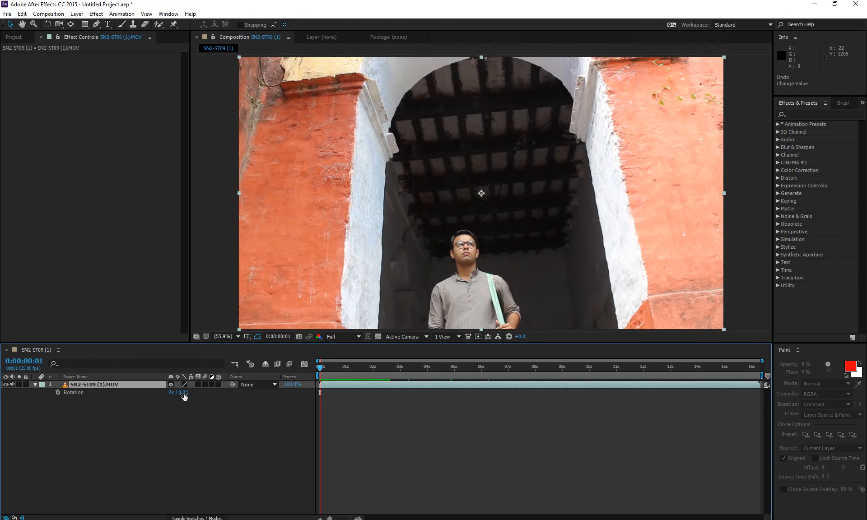
{"action": "left_click_drag", "start_coordinate": [184, 396], "coordinate": [347, 383]}
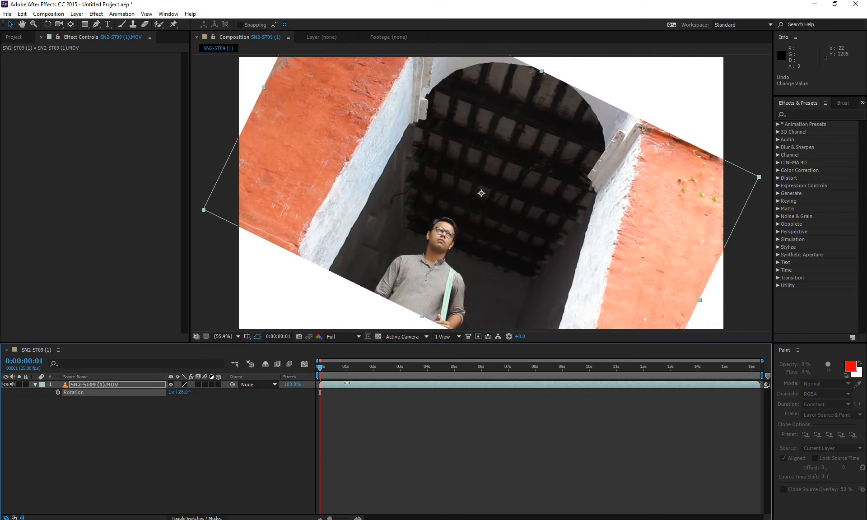
{"action": "key", "text": "ctrl+z"}
- Try a rotation of 3 full revolutions on the footage layer
{"action": "left_click", "coordinate": [170, 392]}
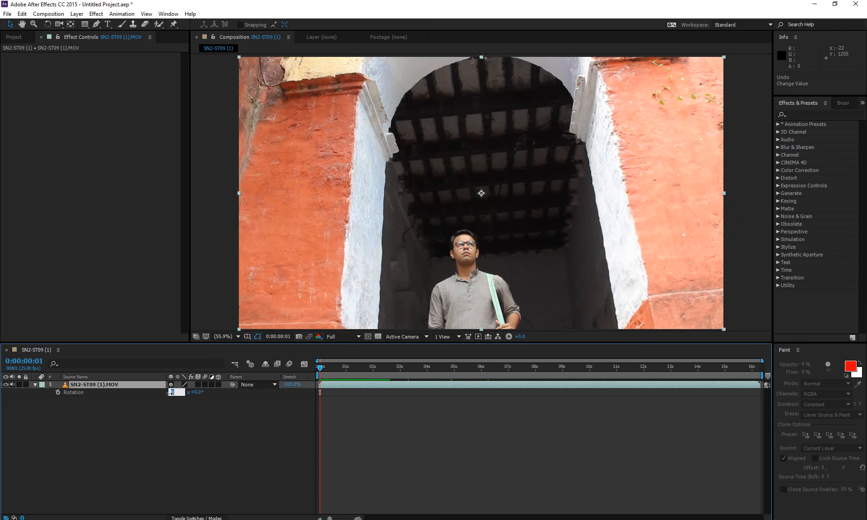
{"action": "type", "text": "3"}
{"action": "key", "text": "Return"}
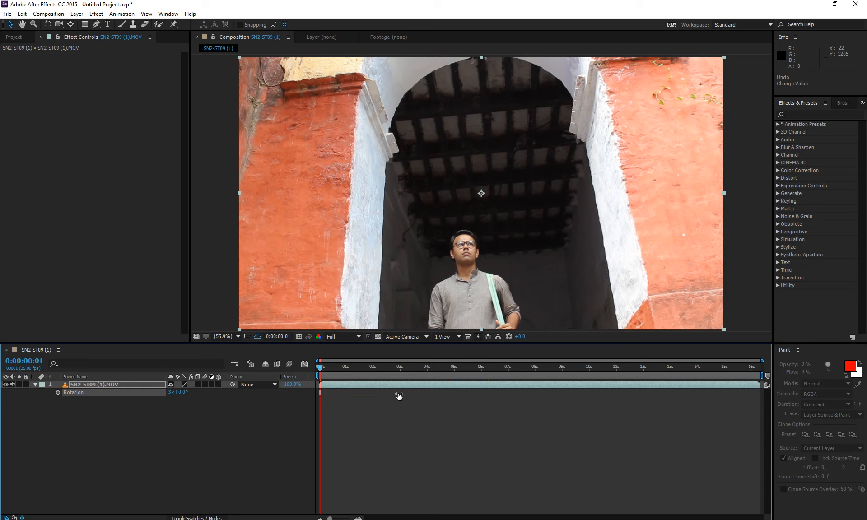
- Try keyframing the layer's rotation with 2 revolutions at 0:00:02:00, scrub through the animation, and undo the rotation changes
{"action": "left_click", "coordinate": [58, 393]}
{"action": "left_click", "coordinate": [373, 370]}
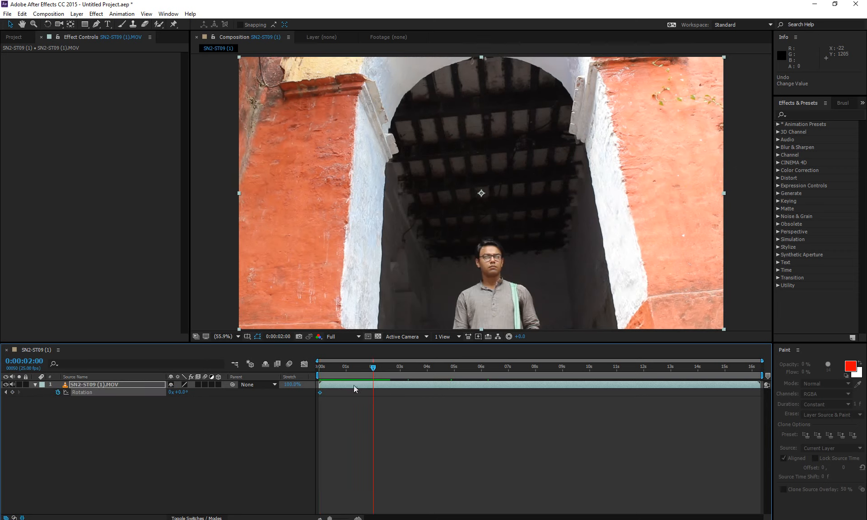
{"action": "left_click", "coordinate": [172, 392]}
{"action": "type", "text": "2"}
{"action": "key", "text": "Return"}
{"action": "left_click_drag", "start_coordinate": [350, 368], "coordinate": [374, 383]}
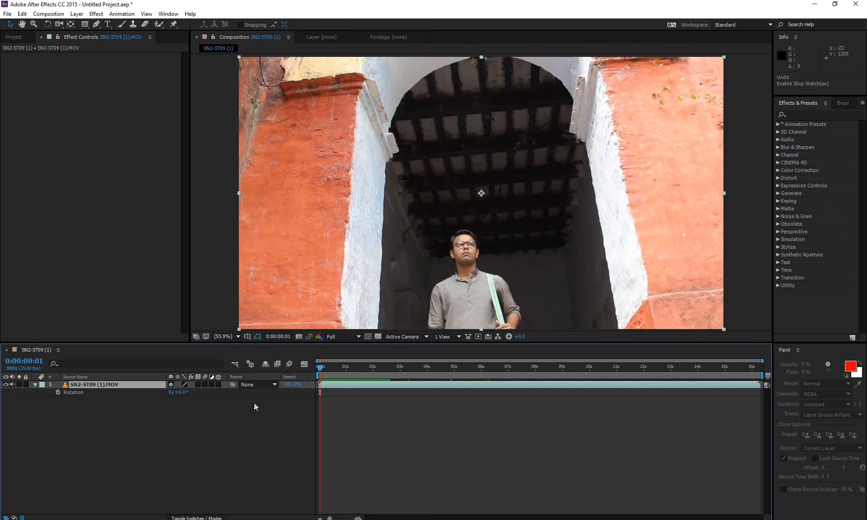
{"action": "left_click", "coordinate": [211, 415]}
{"action": "left_click", "coordinate": [139, 387]}
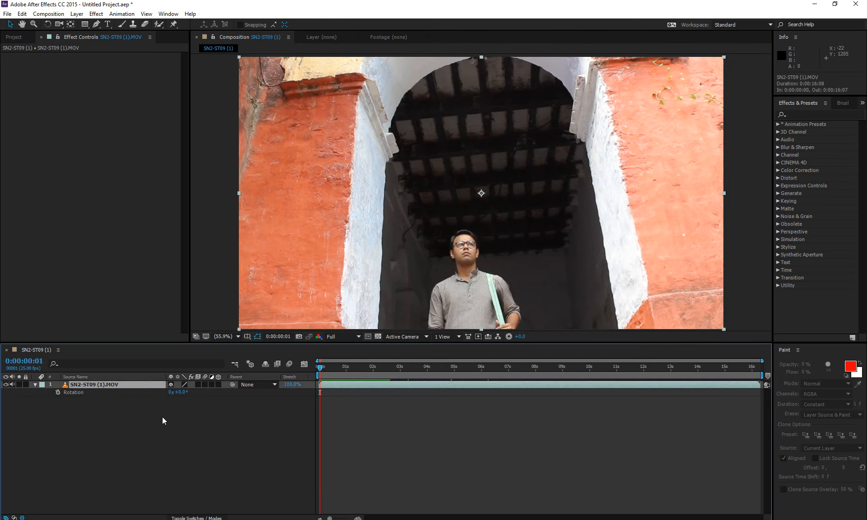
{"action": "left_click_drag", "start_coordinate": [188, 393], "coordinate": [189, 420]}
{"action": "key", "text": "ctrl+z"}
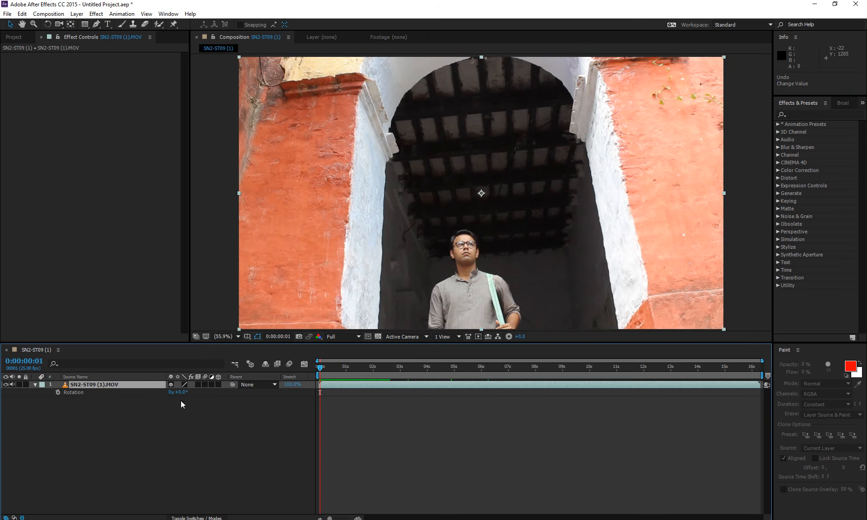
- Show the footage layer's Position property, try shifting it horizontally, including to 1156, 540, and undo each shift
{"action": "key", "text": "p"}
{"action": "left_click_drag", "start_coordinate": [176, 395], "coordinate": [152, 434]}
{"action": "key", "text": "ctrl+z"}
{"action": "left_click_drag", "start_coordinate": [172, 395], "coordinate": [299, 434]}
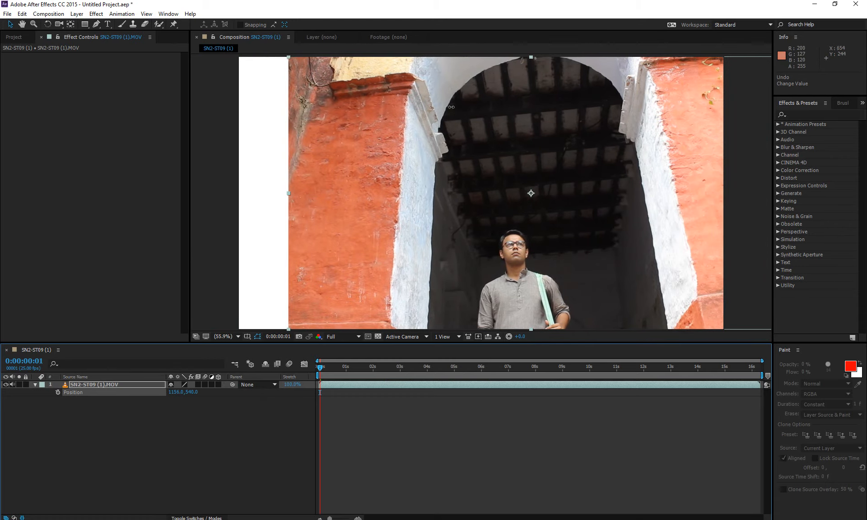
{"action": "key", "text": "ctrl+z"}
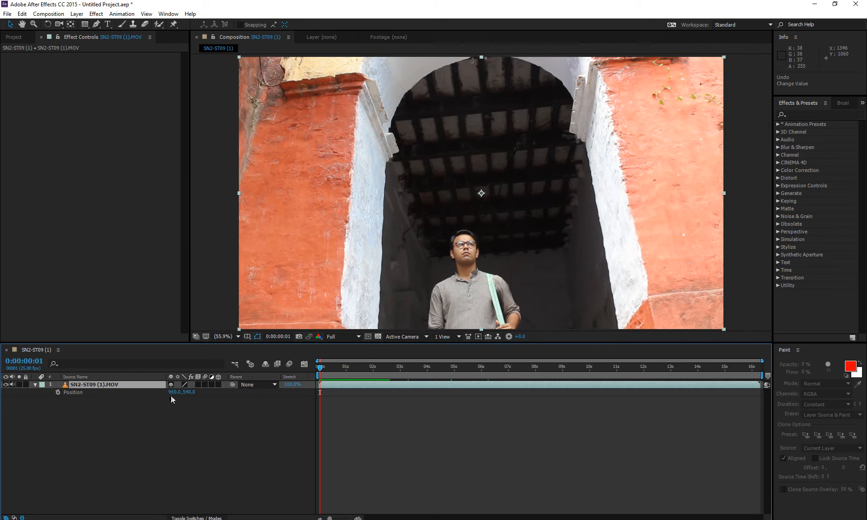
{"action": "left_click_drag", "start_coordinate": [170, 396], "coordinate": [185, 416]}
{"action": "key", "text": "ctrl+z"}
- Try turning the footage freely in the composition view with the Rotation tool, undo it, and return to the Selection tool
{"action": "left_click", "coordinate": [49, 23]}
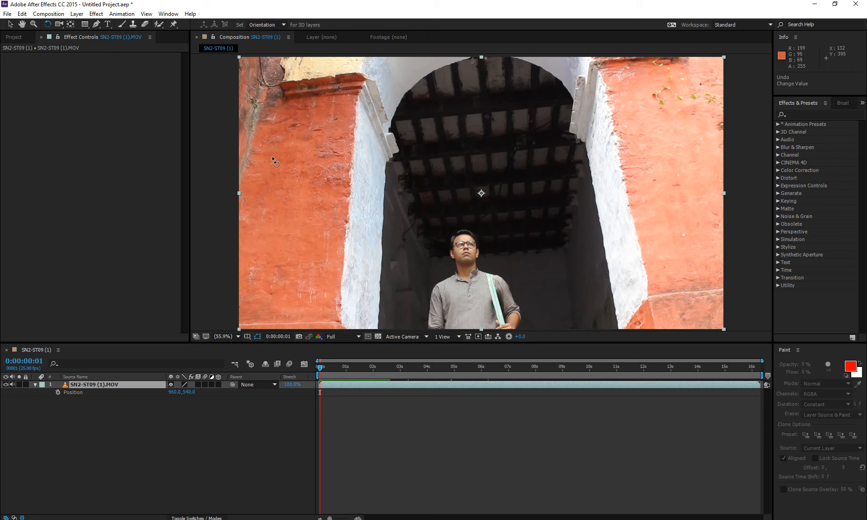
{"action": "left_click_drag", "start_coordinate": [331, 151], "coordinate": [444, 305]}
{"action": "key", "text": "ctrl+z"}
{"action": "key", "text": "ctrl+z"}
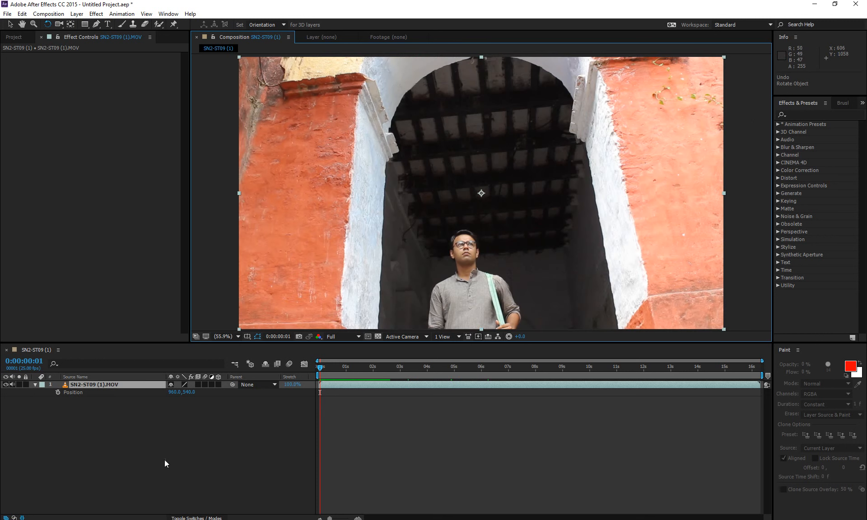
{"action": "key", "text": "v"}
- Try the Green and Peach label colours on the footage layer and undo both changes
{"action": "left_click", "coordinate": [42, 385]}
{"action": "left_click", "coordinate": [84, 312]}
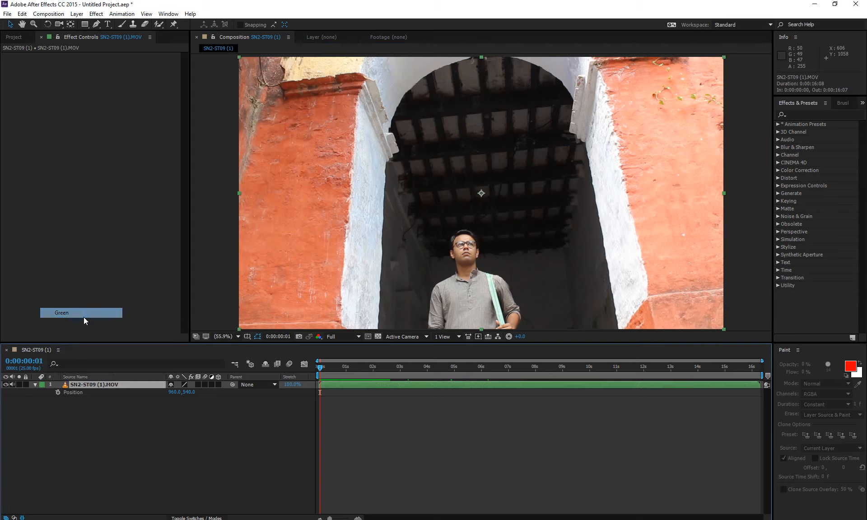
{"action": "left_click", "coordinate": [45, 387]}
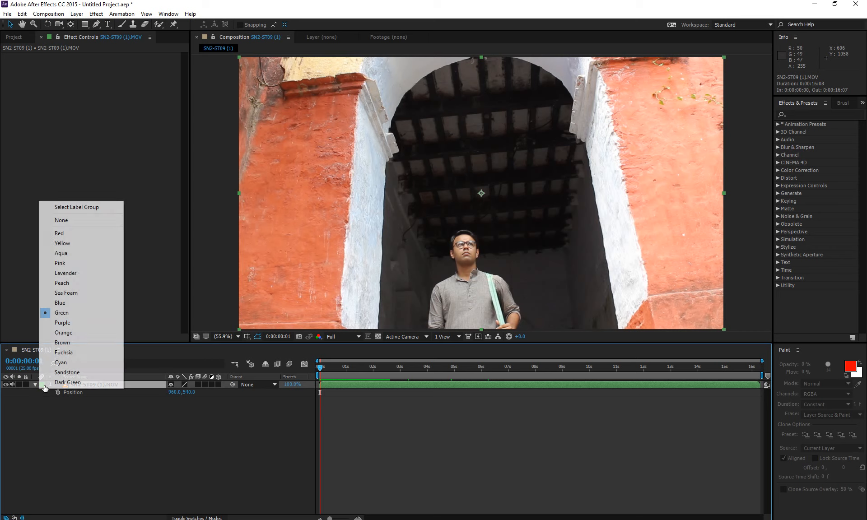
{"action": "left_click", "coordinate": [74, 283]}
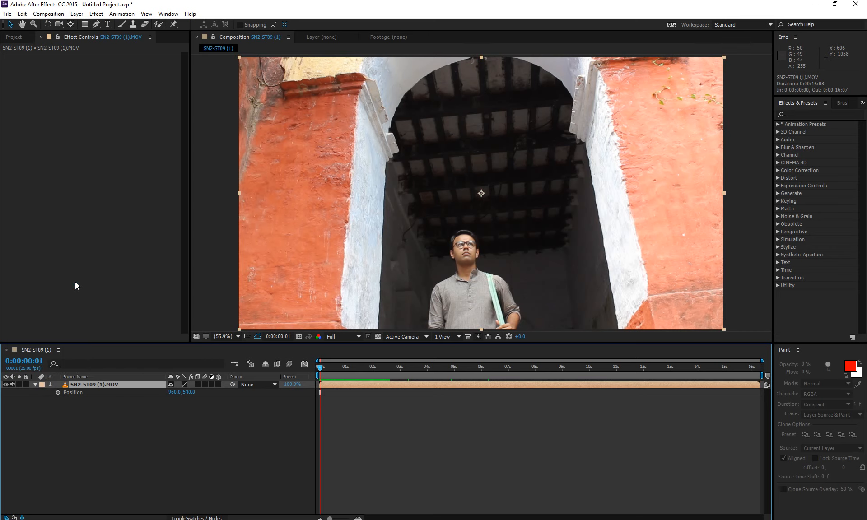
{"action": "key", "text": "ctrl+z"}
{"action": "key", "text": "ctrl+z"}
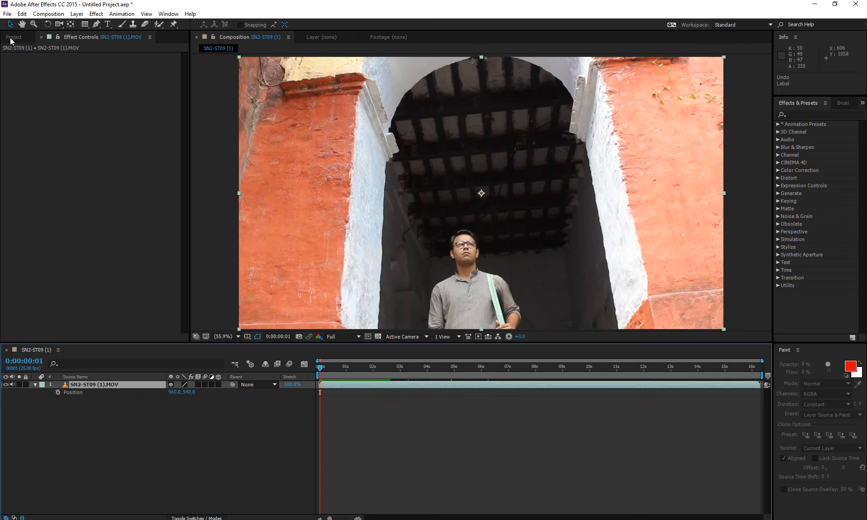
- Add SN2-ST09 (1).MOV again and the PHYX RED Camera mp4 clip to the composition, below the existing layer
{"action": "left_click", "coordinate": [10, 36]}
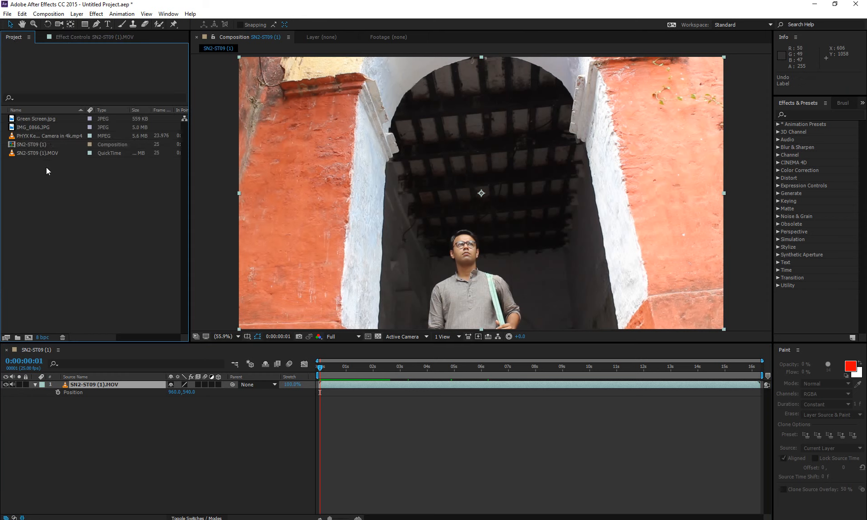
{"action": "left_click_drag", "start_coordinate": [43, 154], "coordinate": [135, 460]}
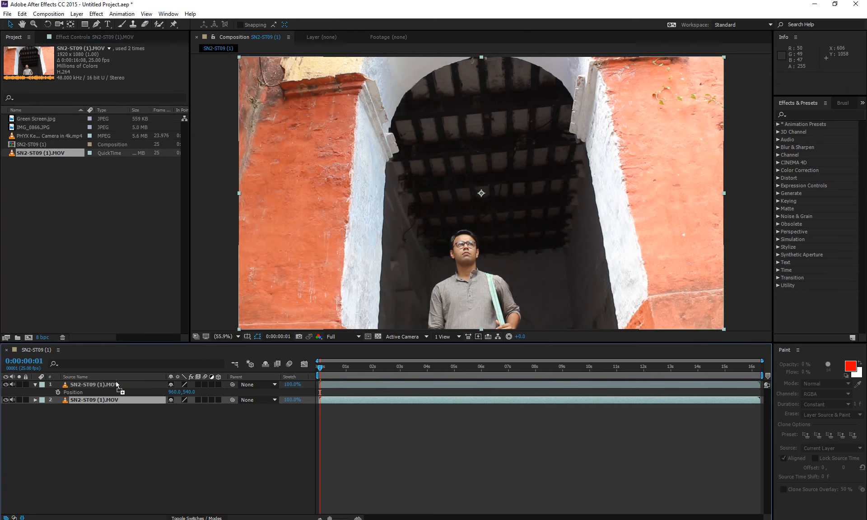
{"action": "left_click_drag", "start_coordinate": [60, 137], "coordinate": [106, 459]}
- Show the top layer's Rotation property, then replace it with its Anchor Point
{"action": "left_click", "coordinate": [99, 387]}
{"action": "key", "text": "r"}
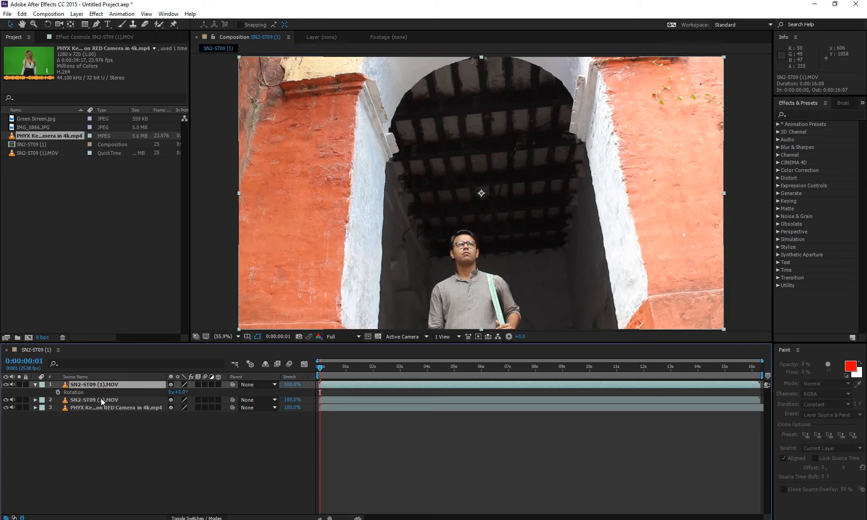
{"action": "key", "text": "a"}
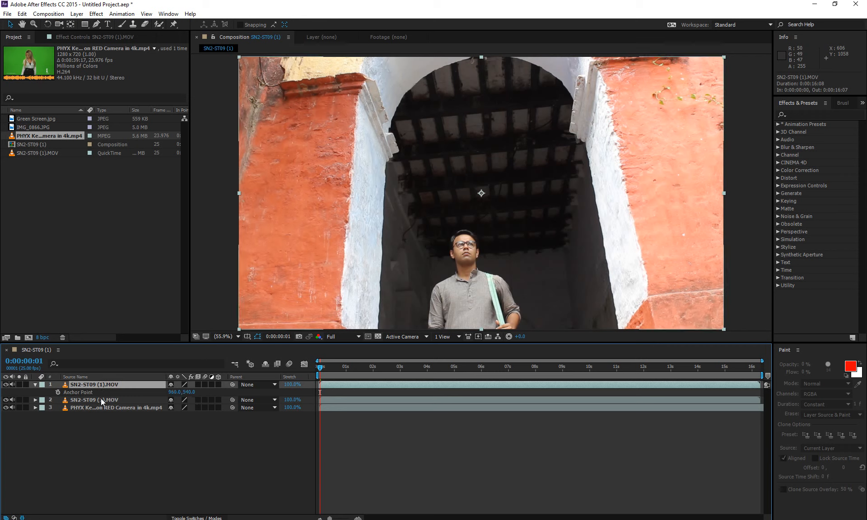
- Deselect every layer, show Rotation for all three layers at once, collapse them, and show Rotation for all again
{"action": "left_click", "coordinate": [128, 446]}
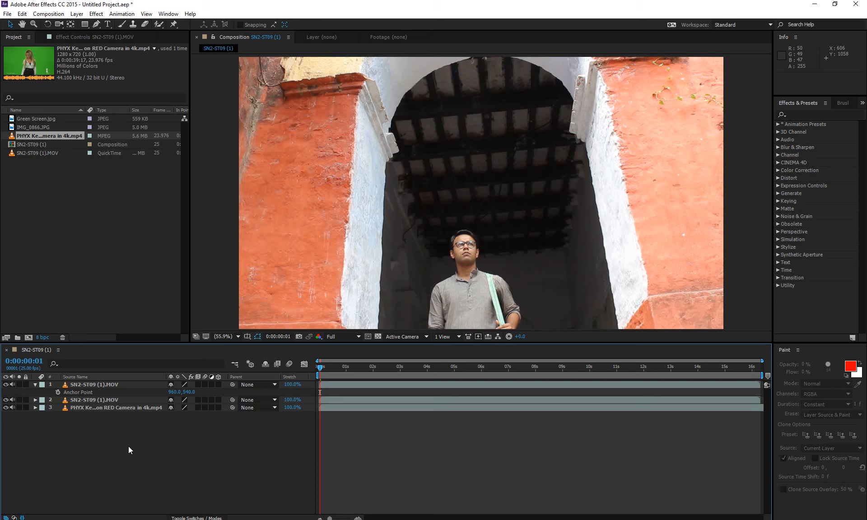
{"action": "key", "text": "r"}
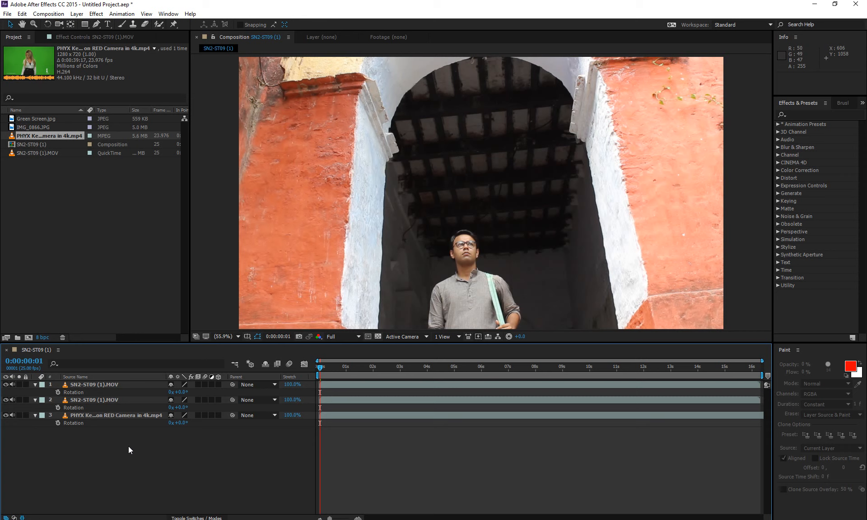
{"action": "key", "text": "ctrl+grave"}
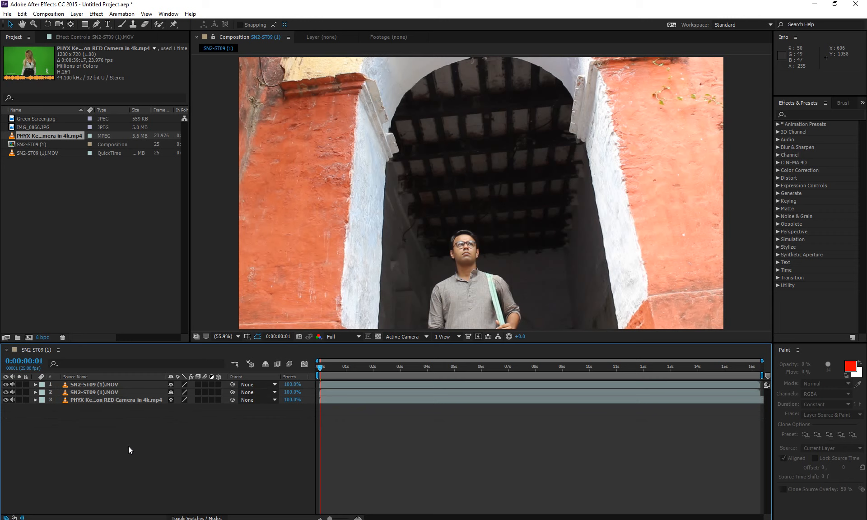
{"action": "key", "text": "r"}
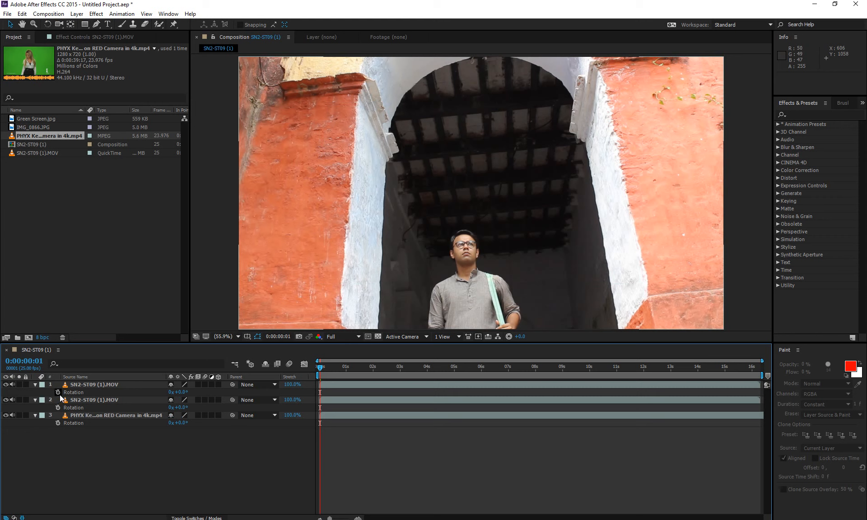
- Try enabling Rotation keyframing on all three layers, then on only the first and third layers, and undo both
{"action": "left_click_drag", "start_coordinate": [58, 393], "coordinate": [62, 500]}
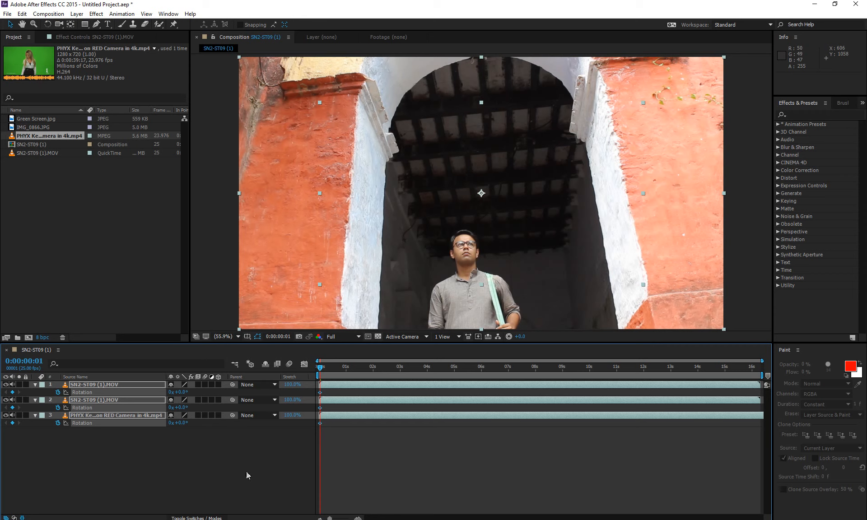
{"action": "left_click", "coordinate": [169, 469]}
{"action": "left_click", "coordinate": [121, 387]}
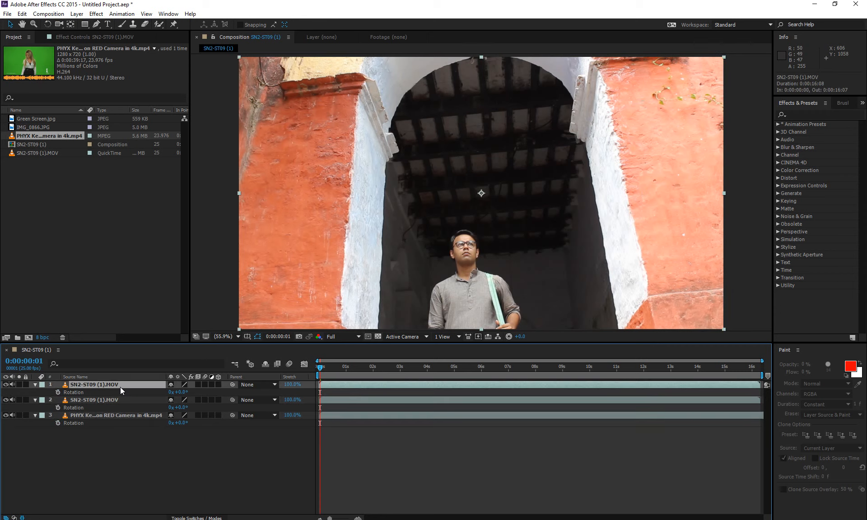
{"action": "left_click", "coordinate": [120, 413], "text": "ctrl"}
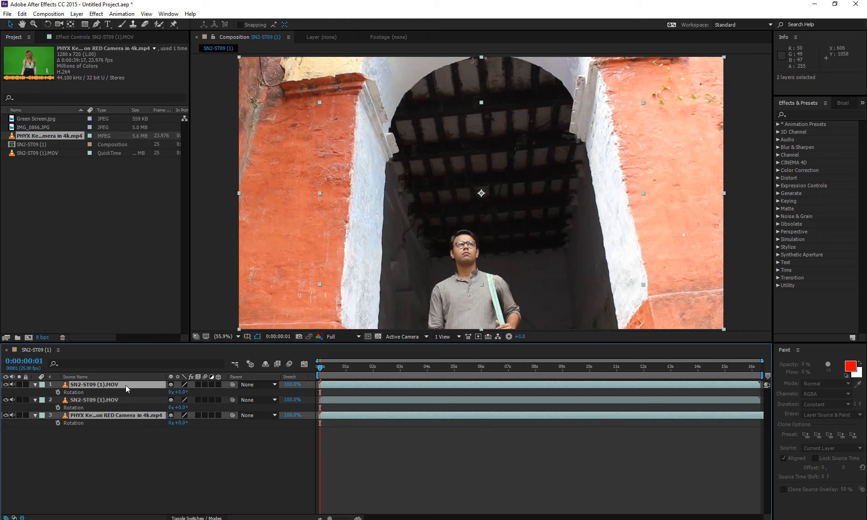
{"action": "left_click", "coordinate": [57, 424]}
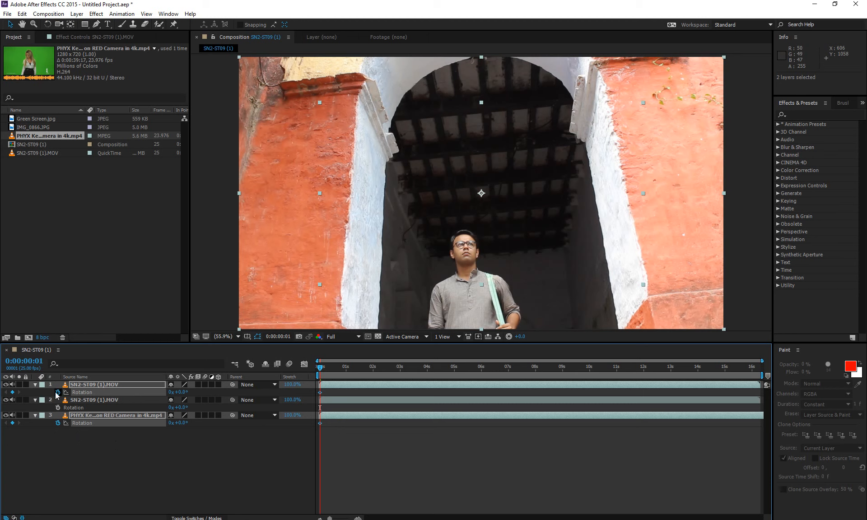
{"action": "left_click", "coordinate": [93, 450]}
{"action": "key", "text": "ctrl+z"}
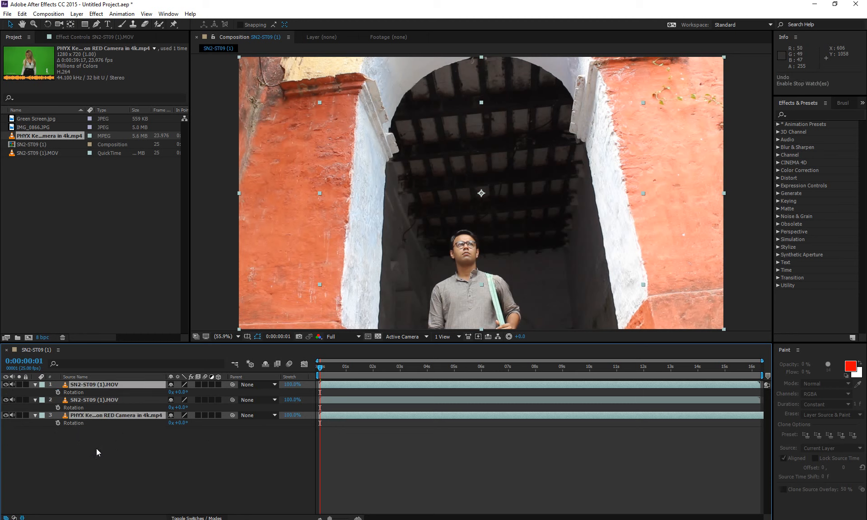
- Select all three layers and duplicate them five times
{"action": "left_click_drag", "start_coordinate": [96, 448], "coordinate": [72, 371]}
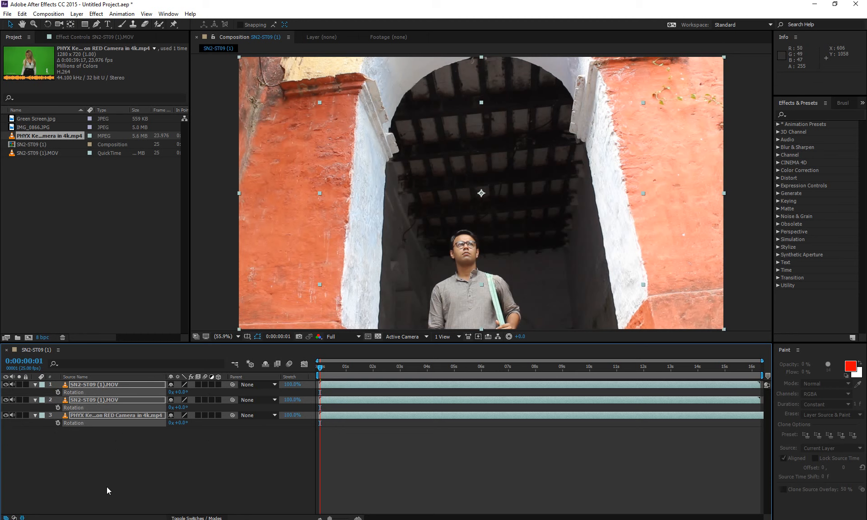
{"action": "key", "text": "ctrl+d"}
{"action": "key", "text": "ctrl+d"}
{"action": "key", "text": "ctrl+d"}
{"action": "key", "text": "ctrl+d"}
{"action": "key", "text": "ctrl+d"}
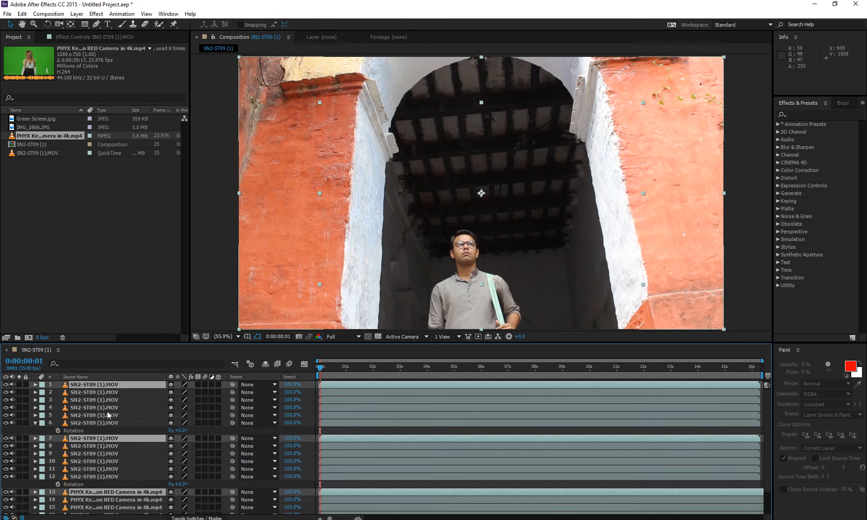
- Show Rotation for the fourth layer alone, then deselect it and show Rotation for every layer
{"action": "left_click", "coordinate": [107, 410]}
{"action": "key", "text": "r"}
{"action": "key", "text": "r"}
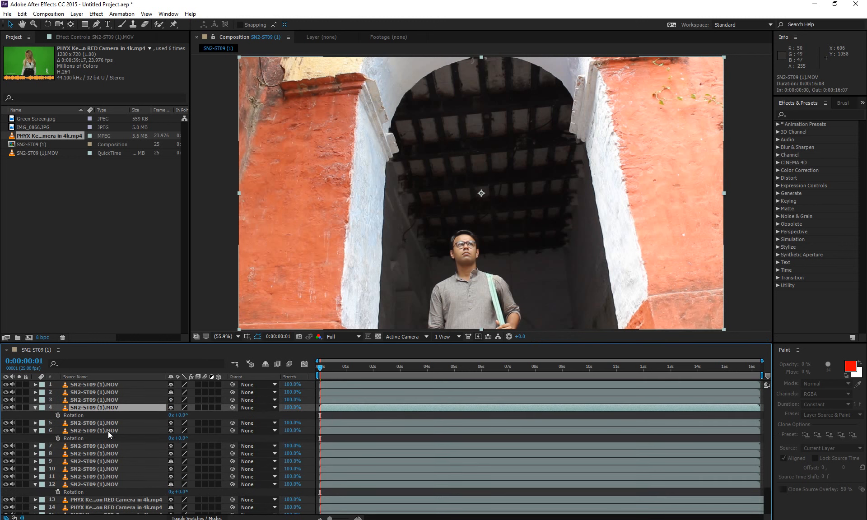
{"action": "left_click", "coordinate": [49, 430]}
{"action": "key", "text": "r"}
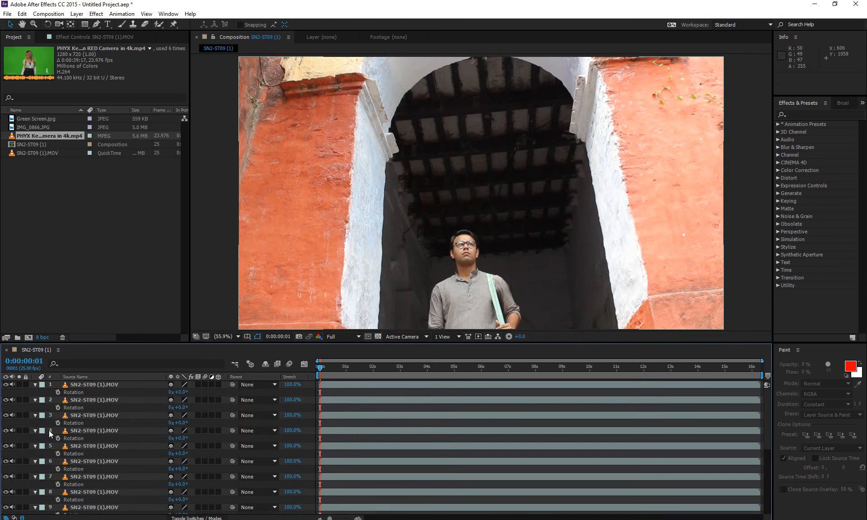
- Collapse Rotation on every layer, and on layers 3, 5, 9, 11, 14 and 17 show Rotation again and enable its keyframing
{"action": "key", "text": "r"}
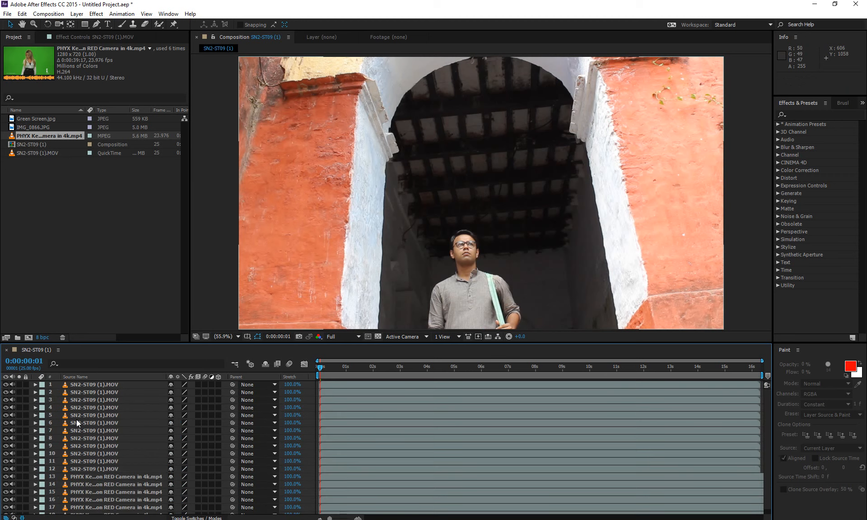
{"action": "left_click", "coordinate": [101, 416]}
{"action": "left_click", "coordinate": [104, 446], "text": "ctrl"}
{"action": "left_click", "coordinate": [101, 483], "text": "ctrl"}
{"action": "left_click", "coordinate": [103, 508], "text": "ctrl"}
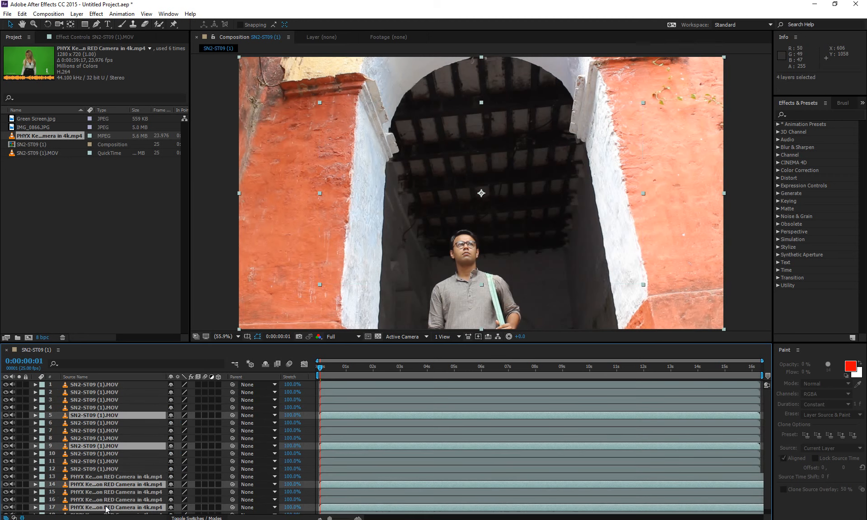
{"action": "scroll", "coordinate": [120, 474], "scroll_direction": "down", "scroll_amount": 1}
{"action": "key", "text": "grave"}
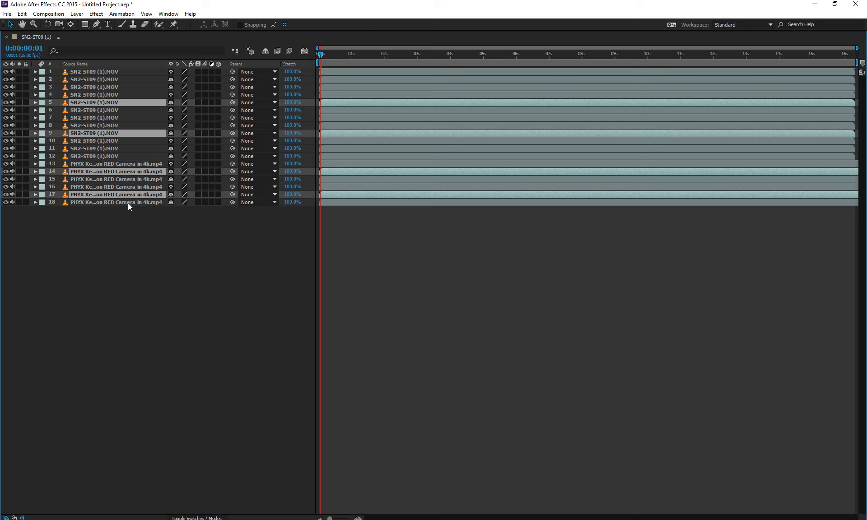
{"action": "left_click", "coordinate": [103, 149], "text": "ctrl"}
{"action": "left_click", "coordinate": [116, 88], "text": "ctrl"}
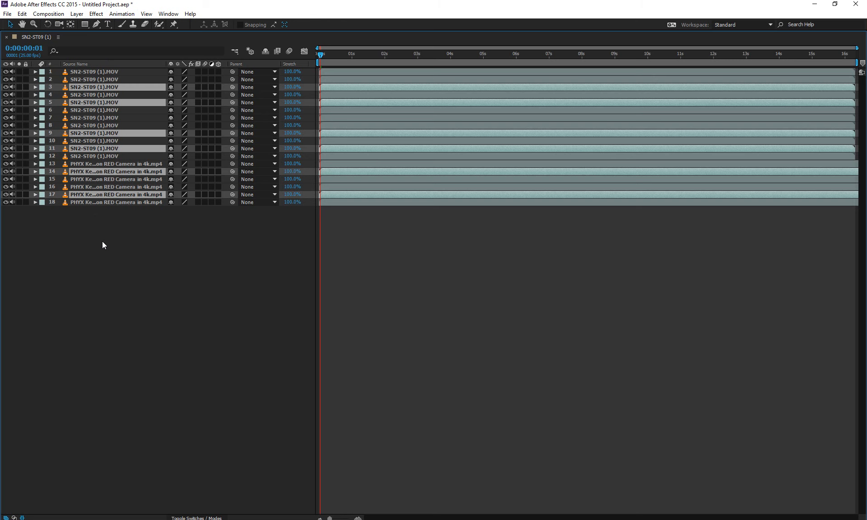
{"action": "key", "text": "r"}
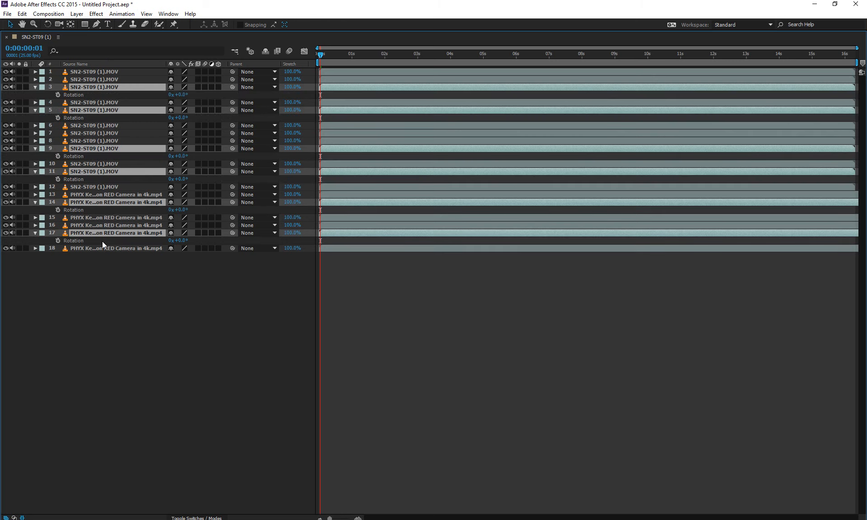
{"action": "left_click", "coordinate": [58, 240]}
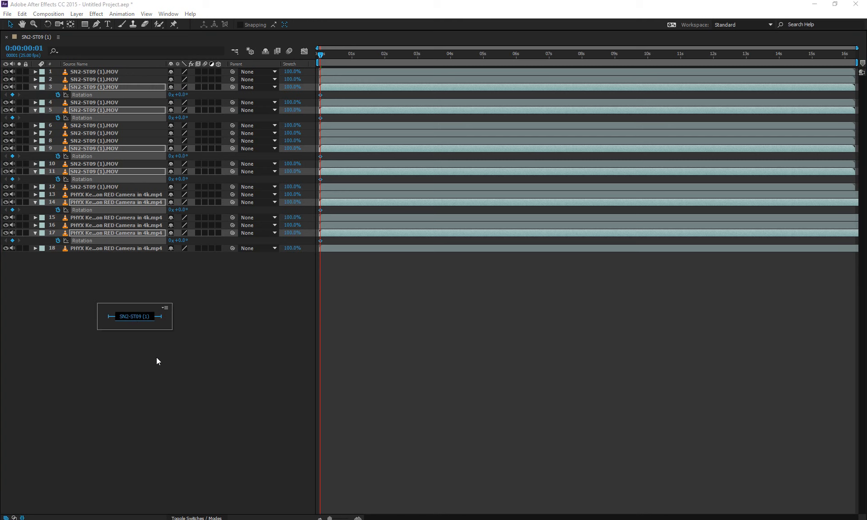
- Restore the full workspace, undo the Rotation keyframing and the last layer duplication, and redo both
{"action": "key", "text": "grave"}
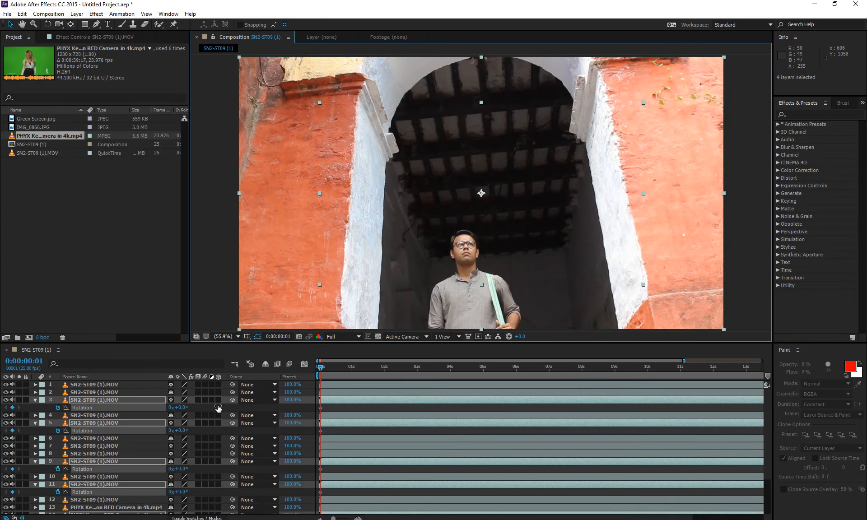
{"action": "scroll", "coordinate": [133, 416], "scroll_direction": "down", "scroll_amount": 3}
{"action": "key", "text": "ctrl+z"}
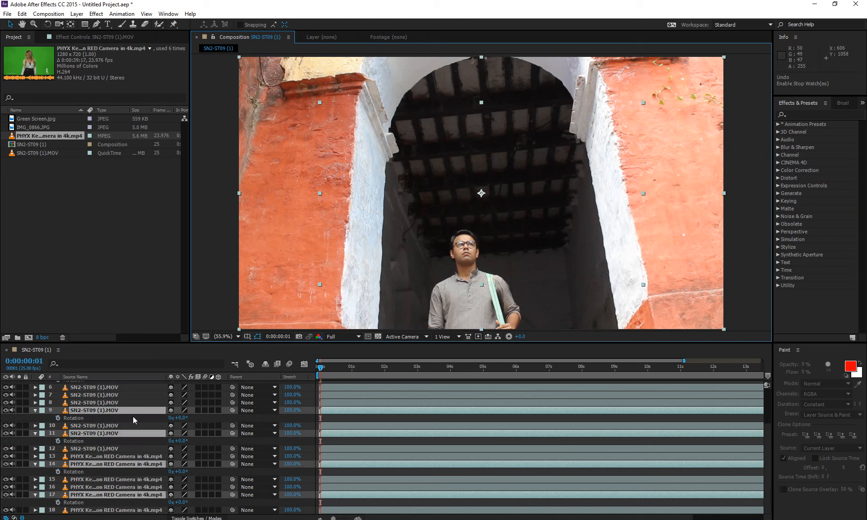
{"action": "left_click", "coordinate": [27, 422]}
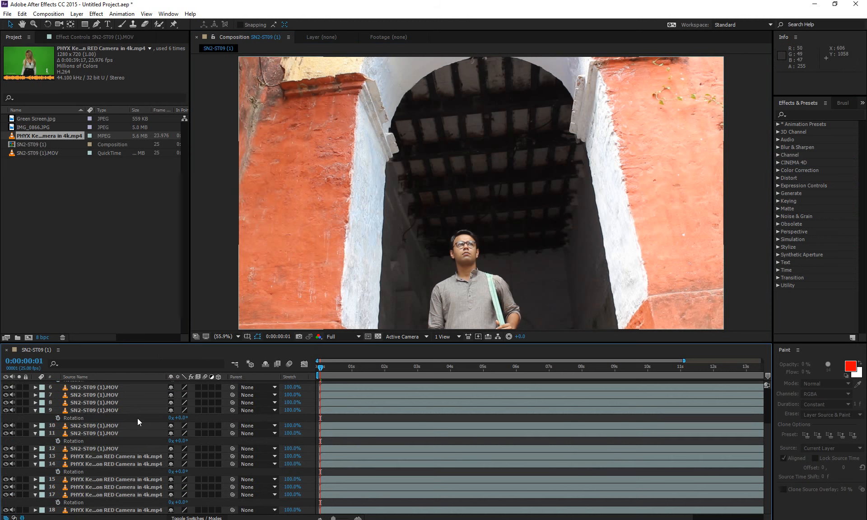
{"action": "key", "text": "ctrl+z"}
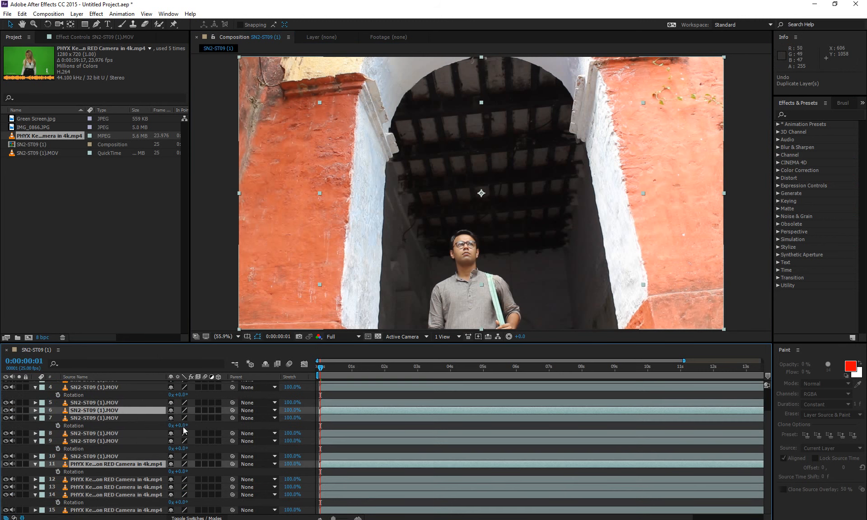
{"action": "key", "text": "ctrl+shift+z"}
{"action": "key", "text": "ctrl+shift+z"}
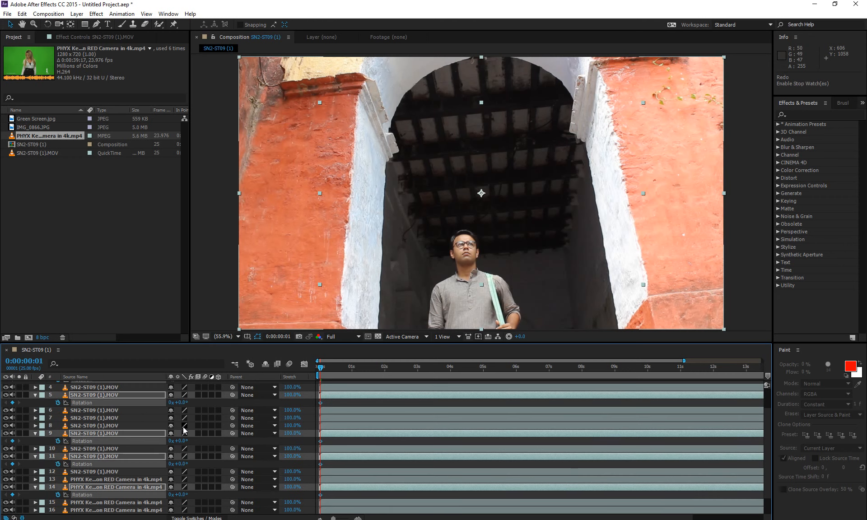
- Move the playhead to 0:00:01:15 and select layers 3, 5, 9 and layer 14's Rotation in the maximized timeline
{"action": "left_click", "coordinate": [345, 404]}
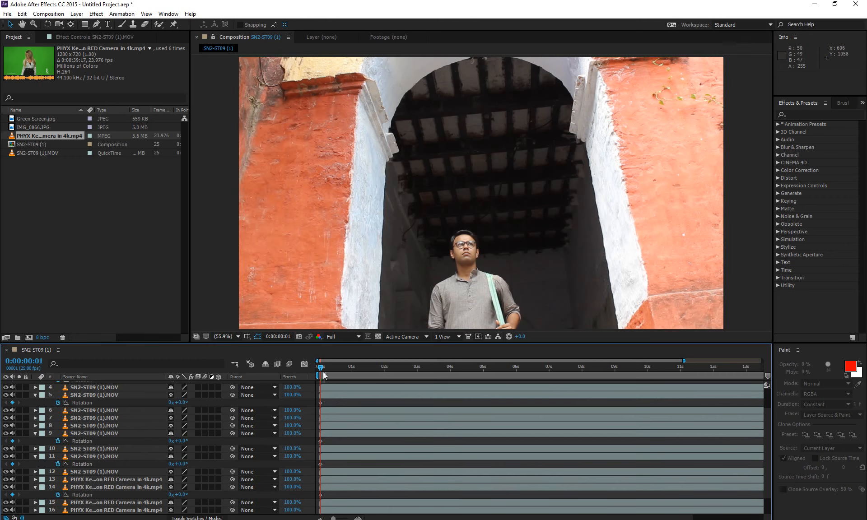
{"action": "left_click_drag", "start_coordinate": [324, 375], "coordinate": [371, 367]}
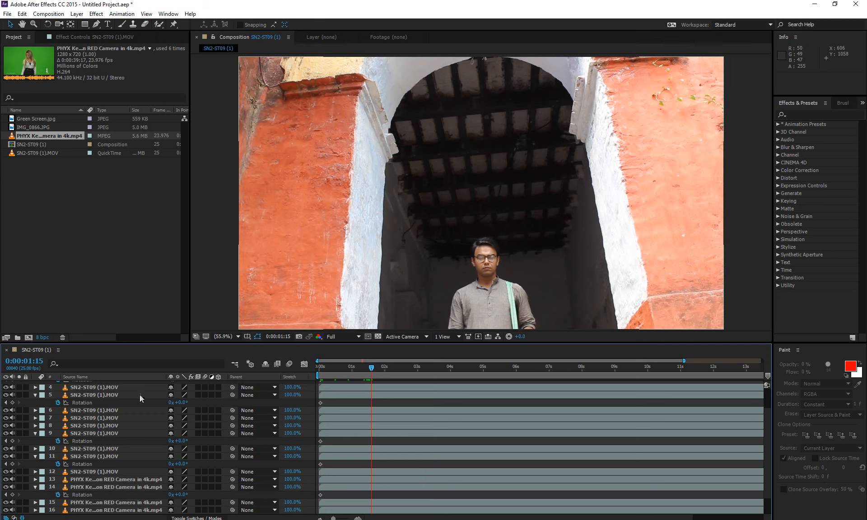
{"action": "left_click", "coordinate": [126, 417]}
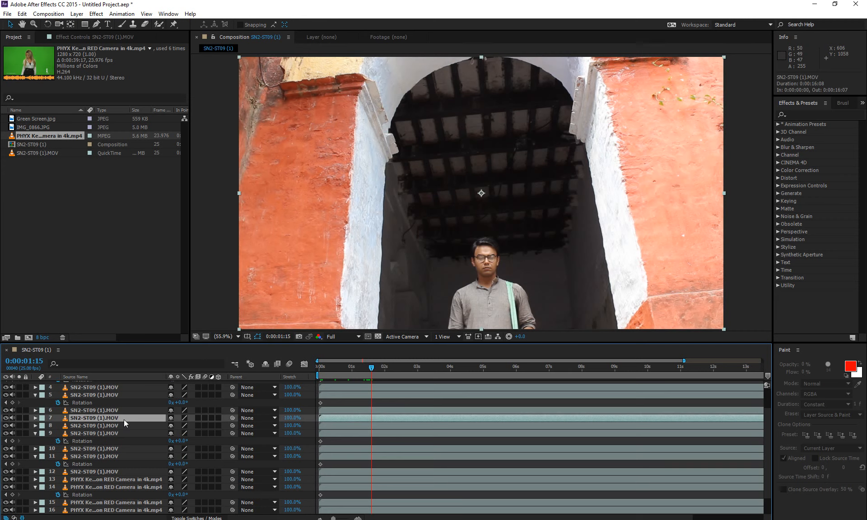
{"action": "key", "text": "grave"}
{"action": "left_click", "coordinate": [117, 87], "text": "ctrl"}
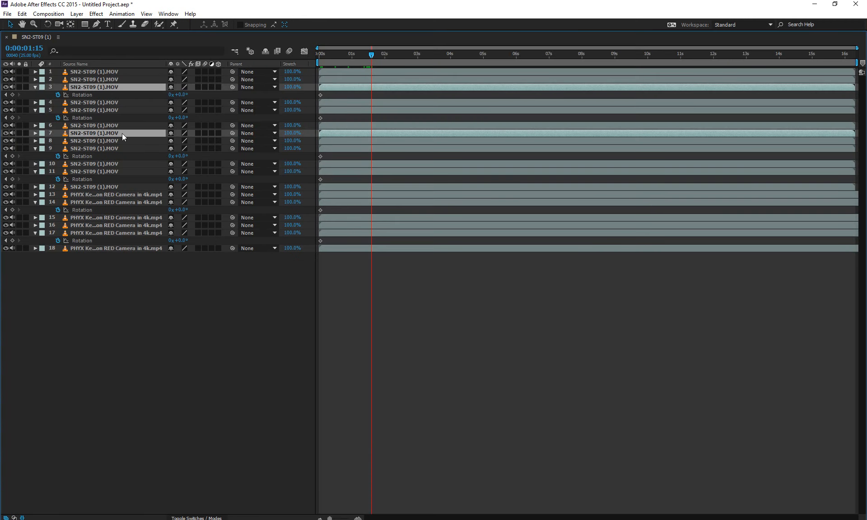
{"action": "left_click", "coordinate": [122, 134], "text": "ctrl"}
{"action": "left_click", "coordinate": [118, 148], "text": "ctrl"}
{"action": "left_click", "coordinate": [115, 110], "text": "ctrl"}
{"action": "left_click", "coordinate": [83, 210], "text": "ctrl"}
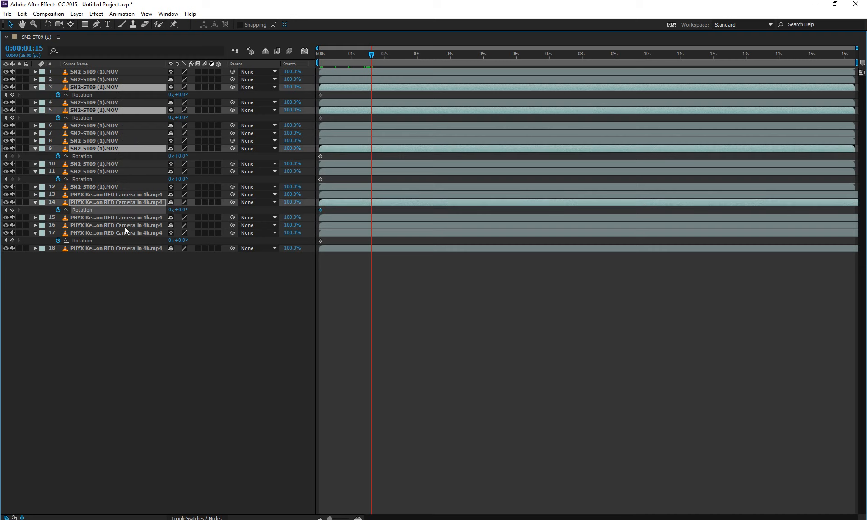
- Undo the Rotation keyframing on the six layers, select layer 13, and redo the keyframing
{"action": "key", "text": "ctrl+z"}
{"action": "left_click", "coordinate": [102, 195]}
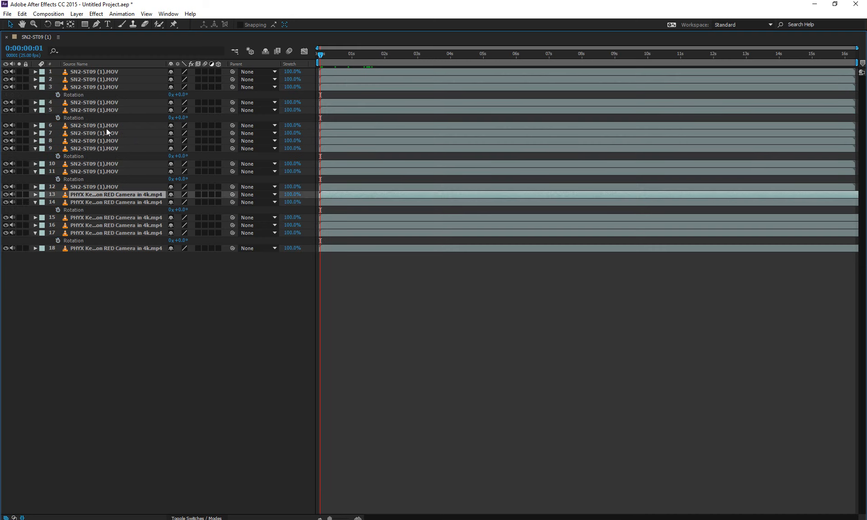
{"action": "key", "text": "ctrl+shift+z"}
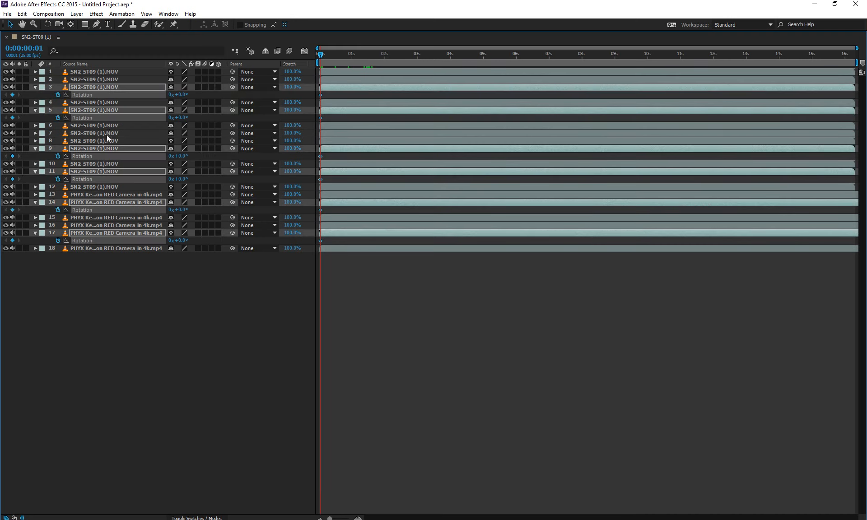
- Select layers 1, 4, 9, 13 and 16 together and show their Position property
{"action": "left_click", "coordinate": [126, 195]}
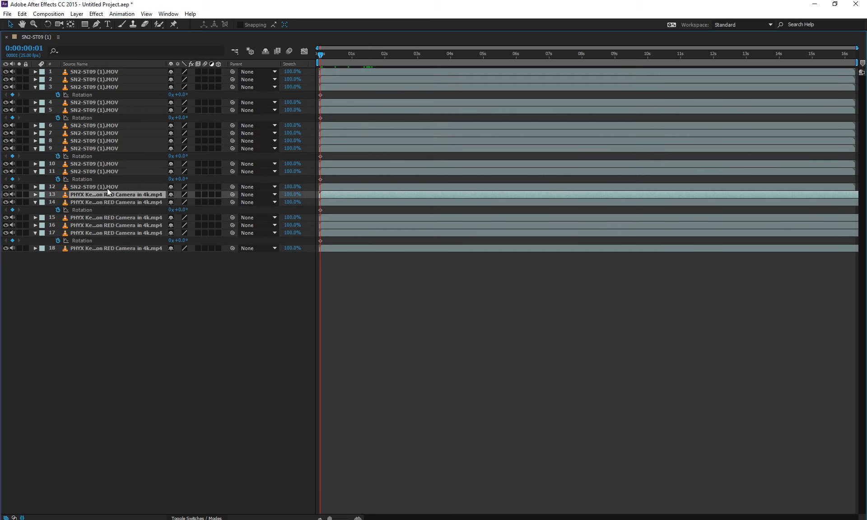
{"action": "left_click", "coordinate": [99, 148], "text": "ctrl"}
{"action": "left_click", "coordinate": [99, 104], "text": "ctrl"}
{"action": "left_click", "coordinate": [101, 72], "text": "ctrl"}
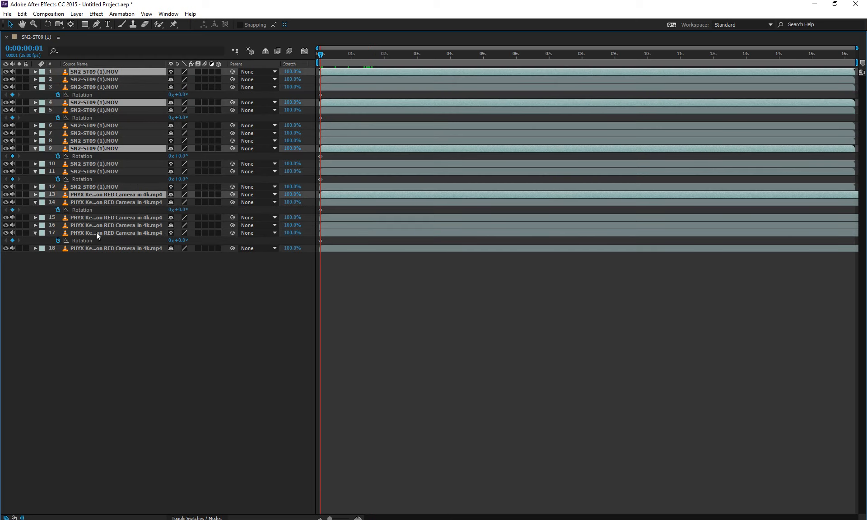
{"action": "left_click", "coordinate": [98, 228], "text": "ctrl"}
{"action": "key", "text": "p"}
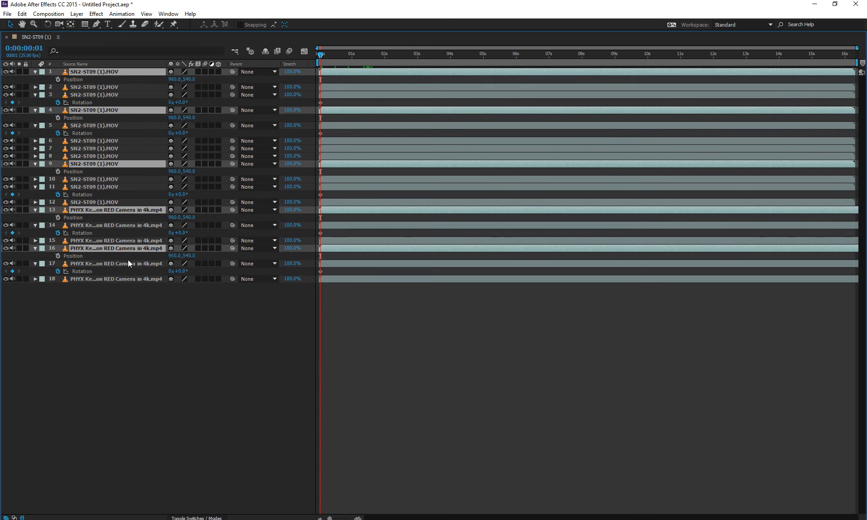
- Try shifting the selected layers' X position to 1093, undo it, and enable Position keyframing at 0:00:00:01
{"action": "left_click_drag", "start_coordinate": [174, 81], "coordinate": [235, 83]}
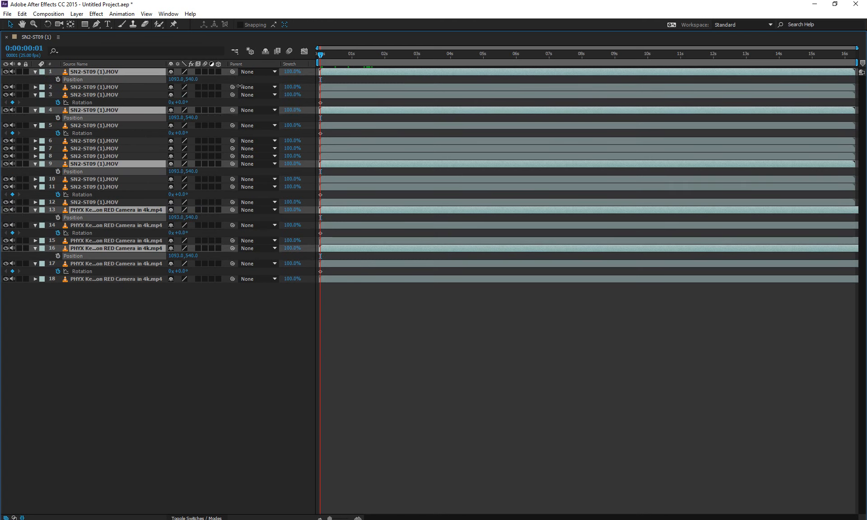
{"action": "key", "text": "ctrl+z"}
{"action": "left_click", "coordinate": [55, 80]}
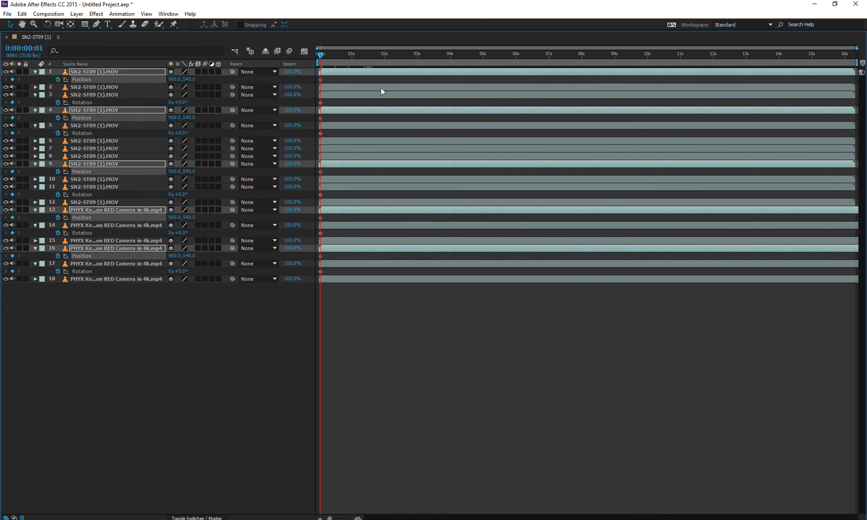
- Keyframe the selected layers' Position at 747, 540 on 0:00:02:07 and 747, 652 on 0:00:05:14, and deselect them
{"action": "left_click", "coordinate": [392, 54]}
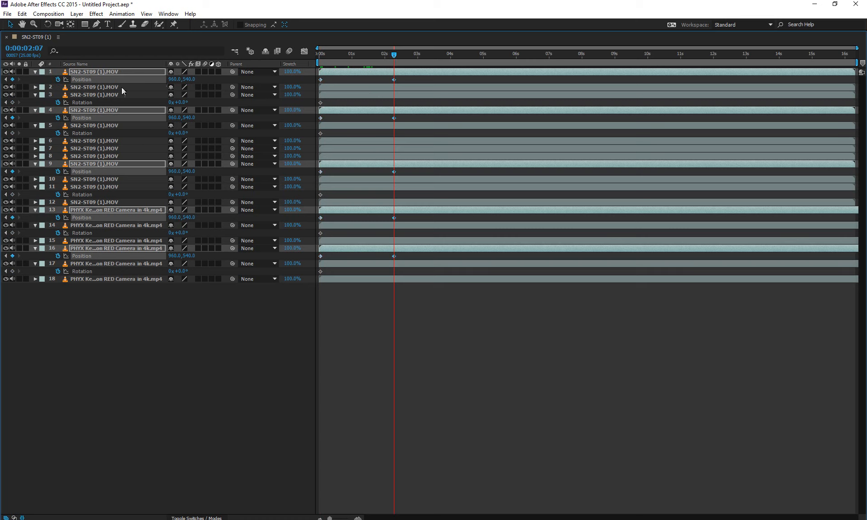
{"action": "left_click_drag", "start_coordinate": [122, 88], "coordinate": [84, 89]}
{"action": "left_click", "coordinate": [502, 55]}
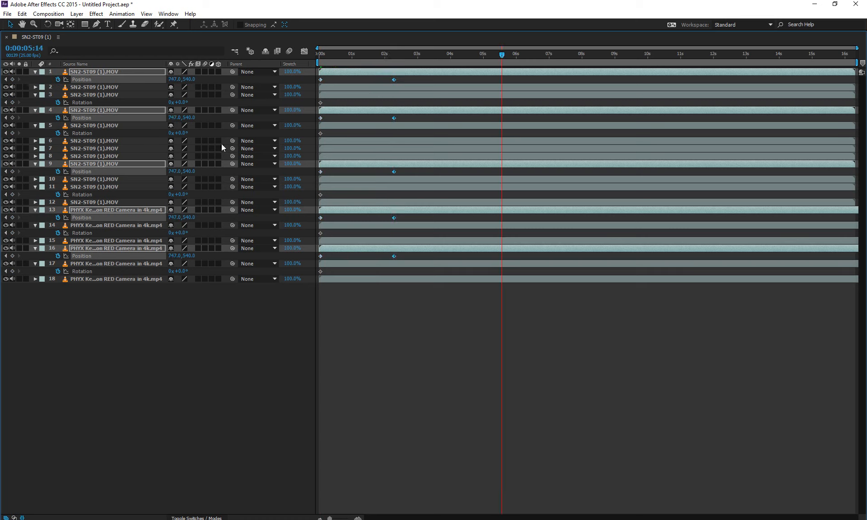
{"action": "left_click_drag", "start_coordinate": [189, 80], "coordinate": [256, 102]}
{"action": "left_click", "coordinate": [197, 418]}
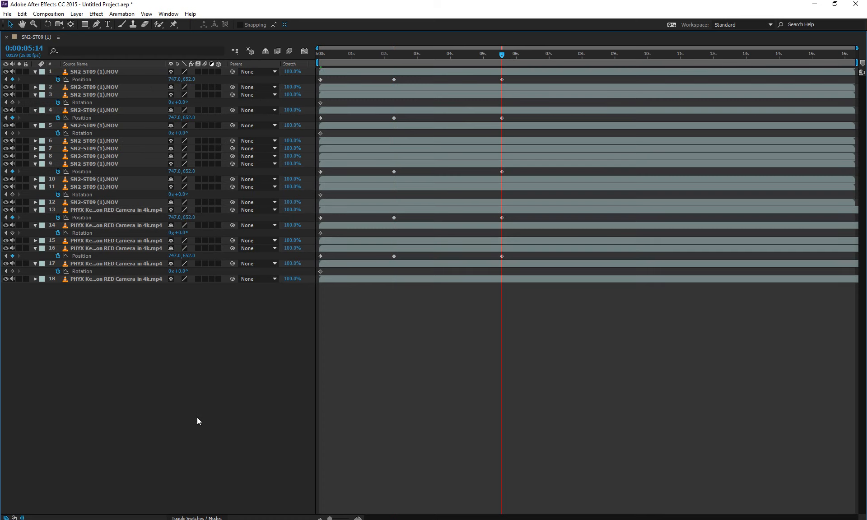
- Move layer 13's second Position keyframe earlier to about 1.5 seconds and its third later to about 8 seconds
{"action": "left_click_drag", "start_coordinate": [394, 217], "coordinate": [367, 225]}
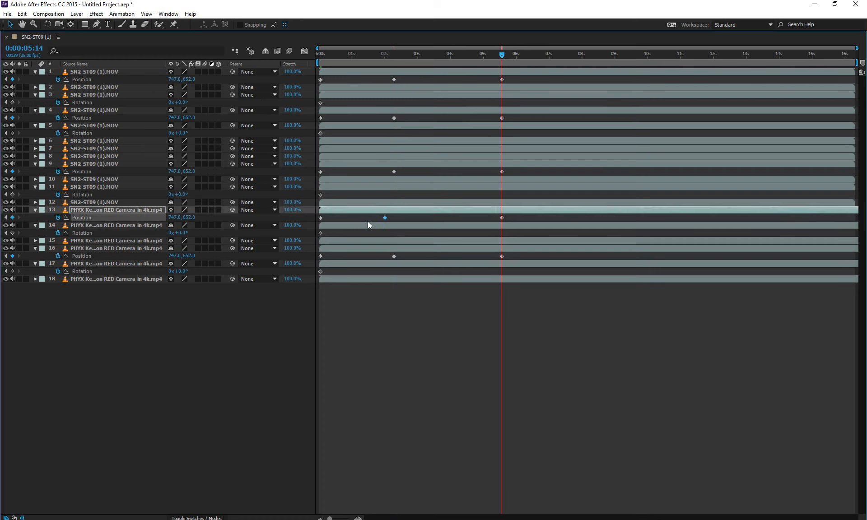
{"action": "left_click", "coordinate": [505, 218]}
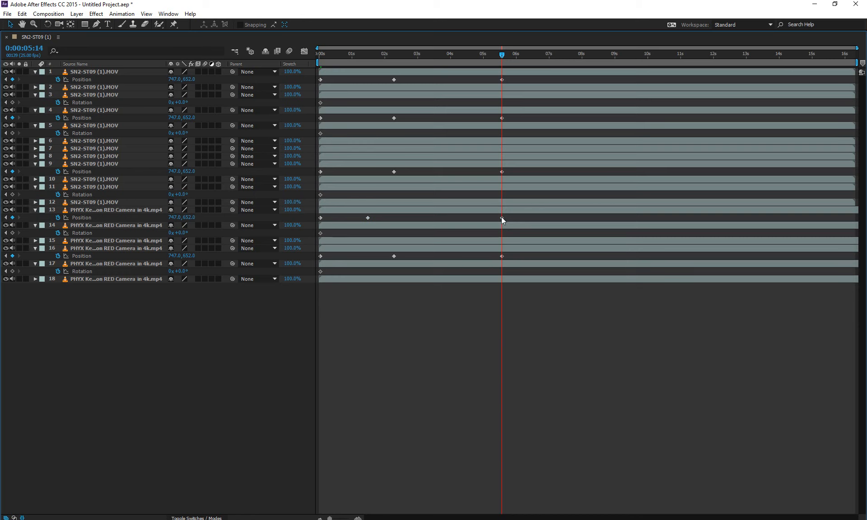
{"action": "left_click_drag", "start_coordinate": [502, 217], "coordinate": [578, 217]}
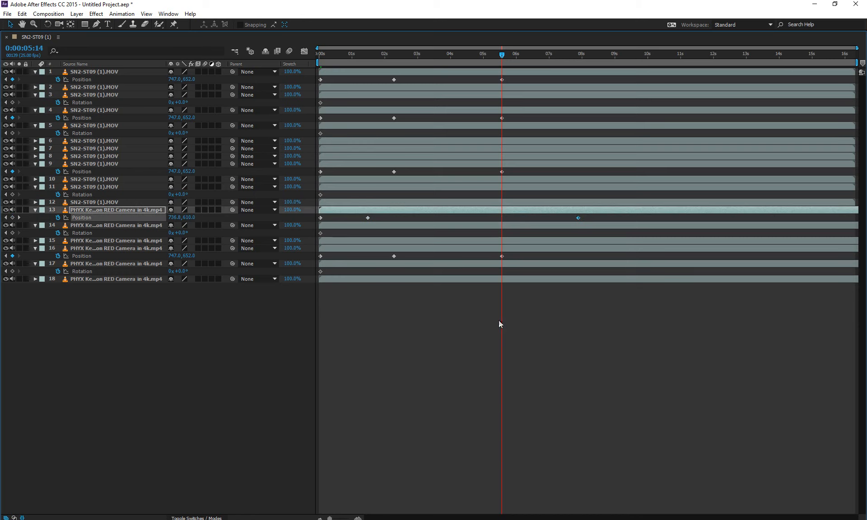
{"action": "left_click", "coordinate": [479, 347]}
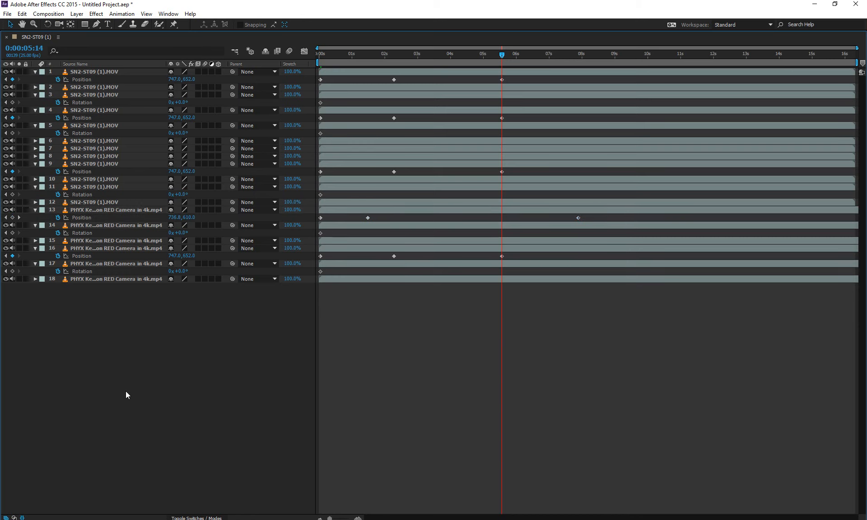
- Collapse all layers, show and hide Rotation for every layer, and show and hide only the keyframed properties
{"action": "key", "text": "u"}
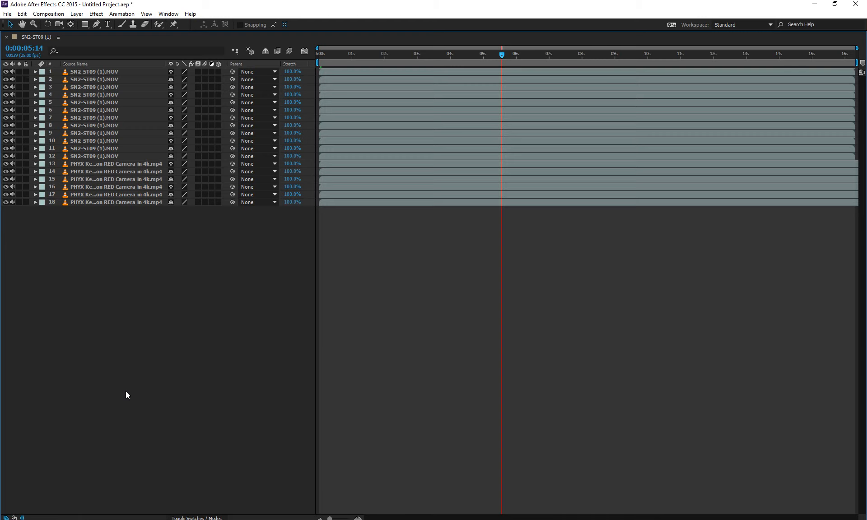
{"action": "key", "text": "r"}
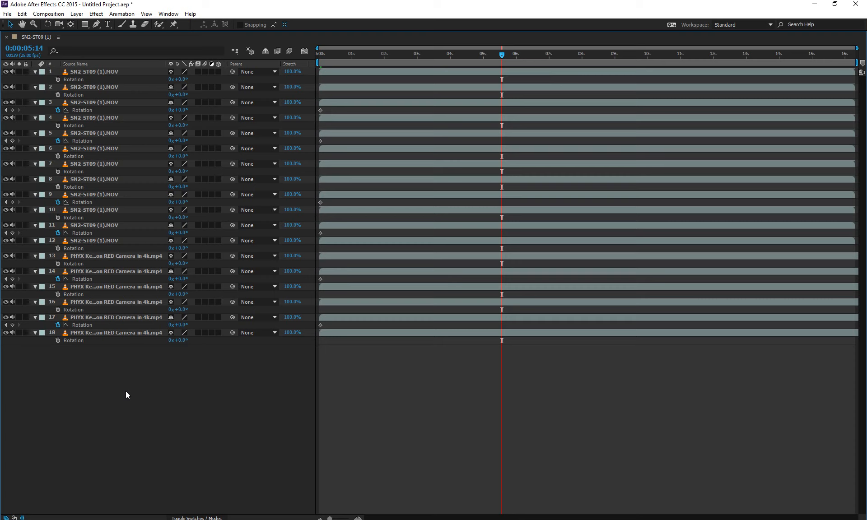
{"action": "key", "text": "r"}
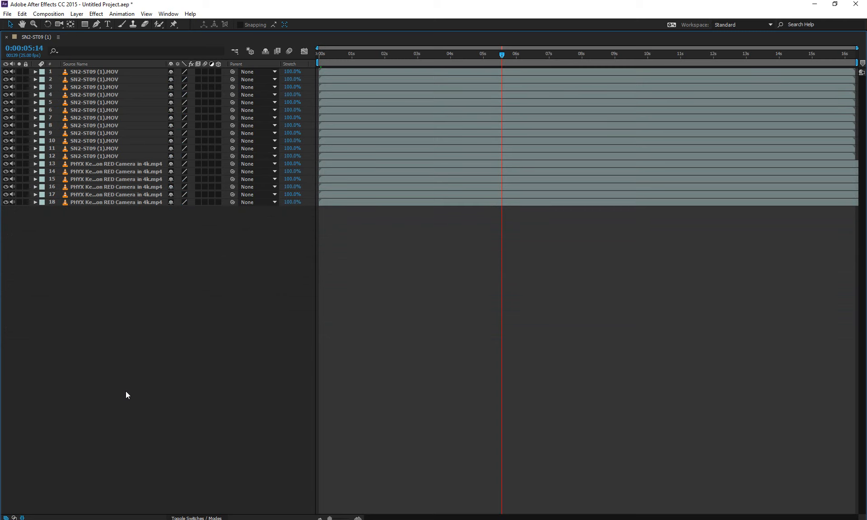
{"action": "key", "text": "u"}
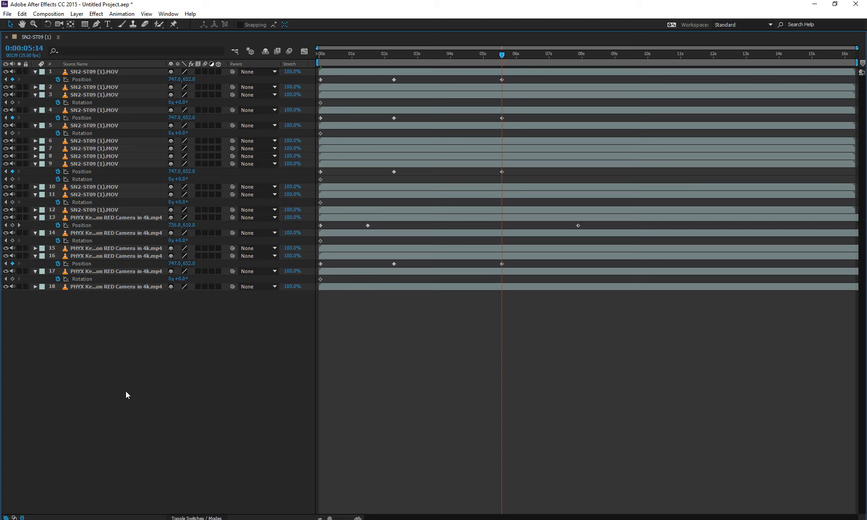
{"action": "key", "text": "u"}
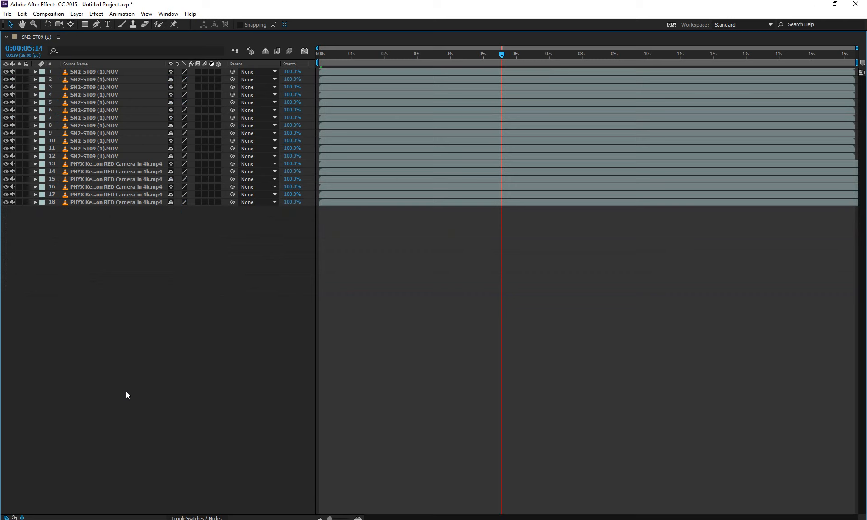
- Show and hide the keyframed properties of layers 7 to 14 only, and of all layers with none selected
{"action": "left_click", "coordinate": [102, 121]}
{"action": "left_click", "coordinate": [100, 175], "text": "shift"}
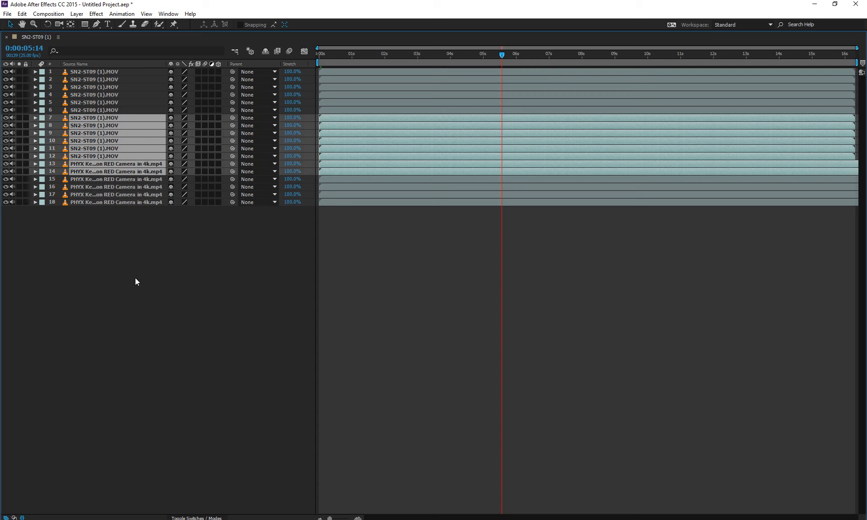
{"action": "key", "text": "u"}
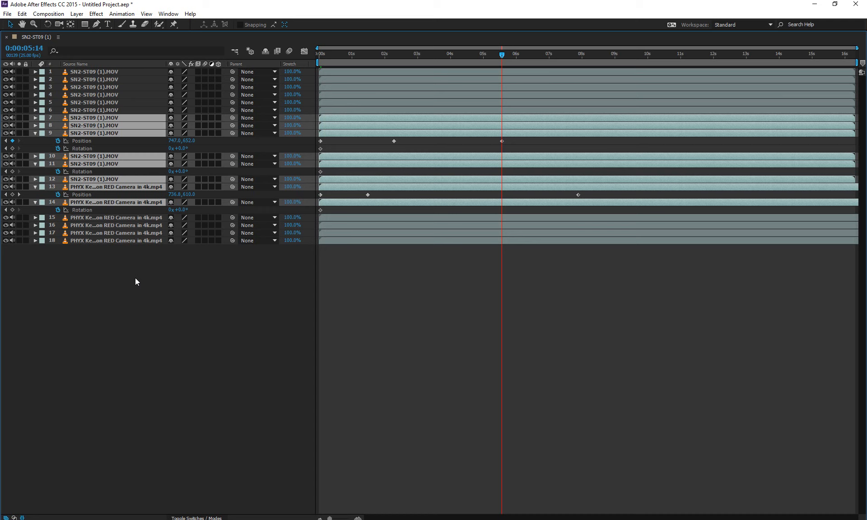
{"action": "key", "text": "u"}
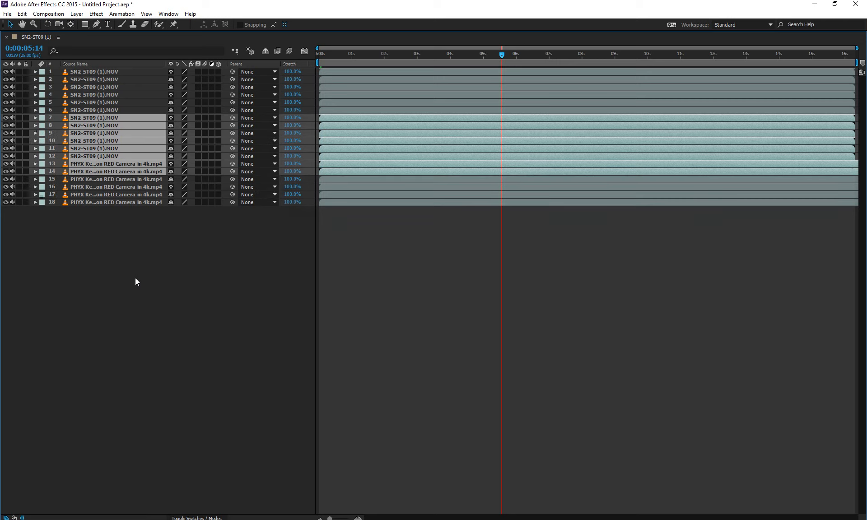
{"action": "left_click", "coordinate": [135, 279]}
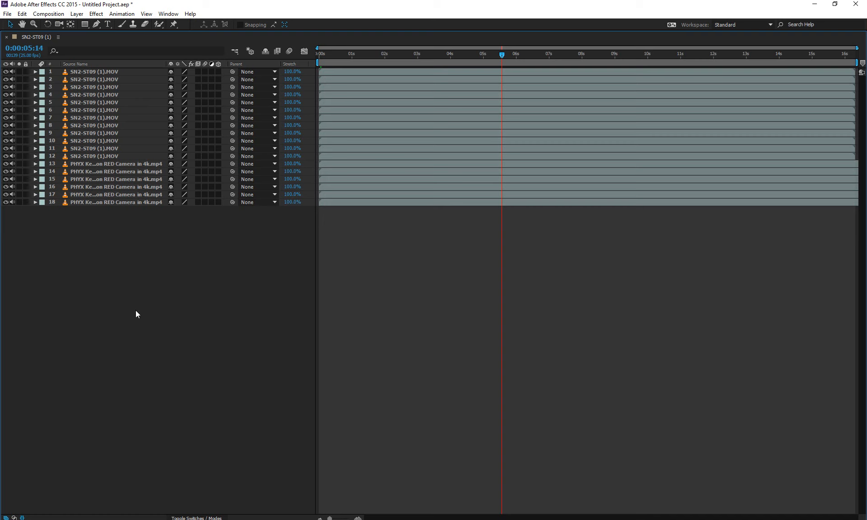
{"action": "key", "text": "u"}
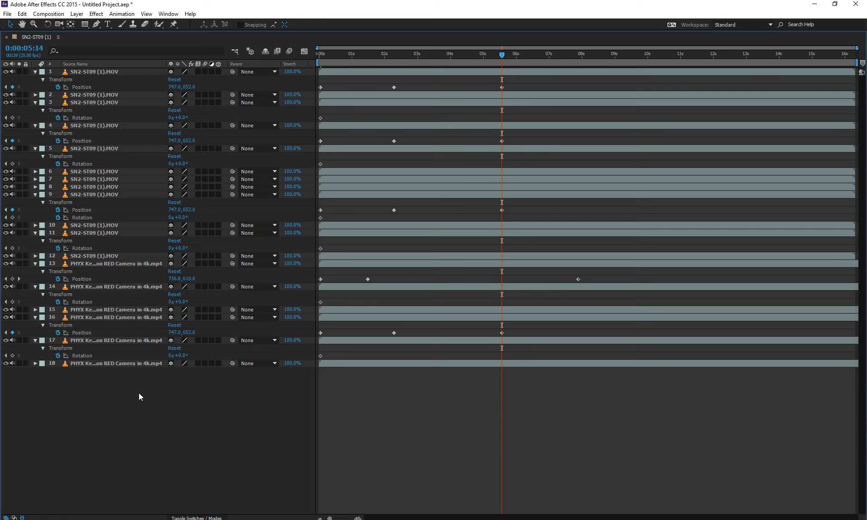
{"action": "key", "text": "u"}
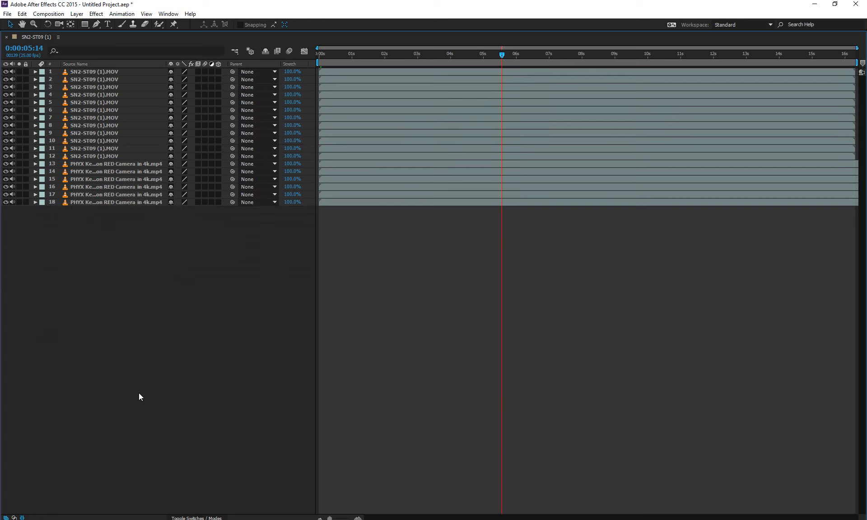
- Restore the full panel layout and open the recent project Class 01.aep without saving the untitled project
{"action": "key", "text": "grave"}
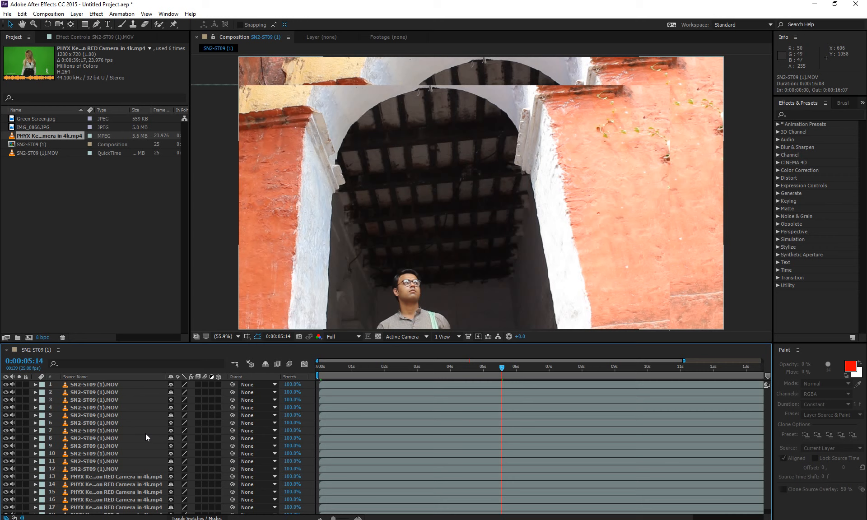
{"action": "left_click", "coordinate": [7, 14]}
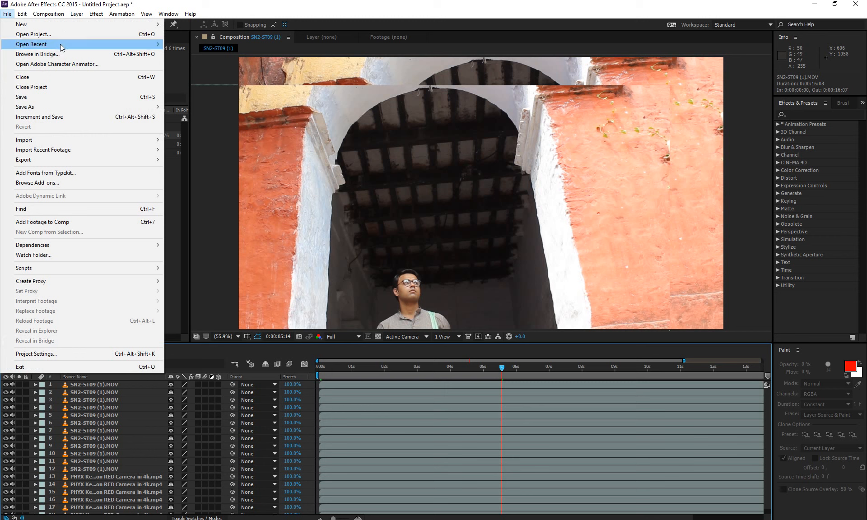
{"action": "mouse_move", "coordinate": [129, 28]}
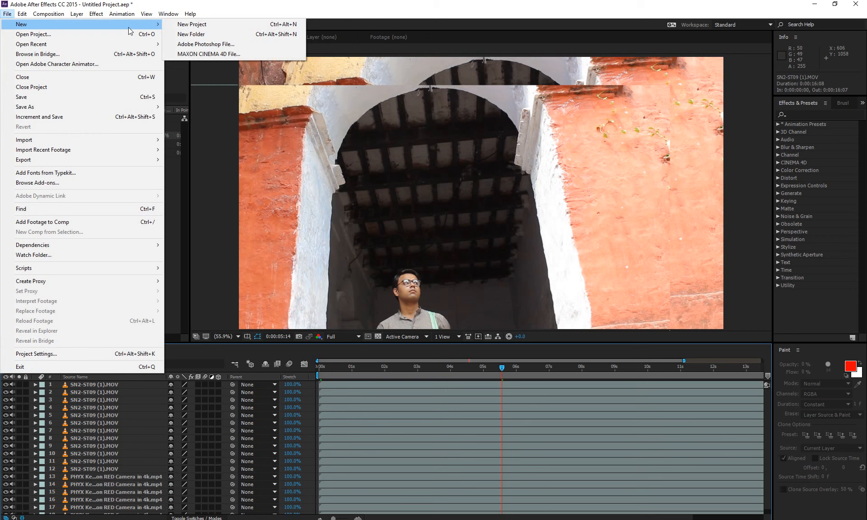
{"action": "mouse_move", "coordinate": [132, 44]}
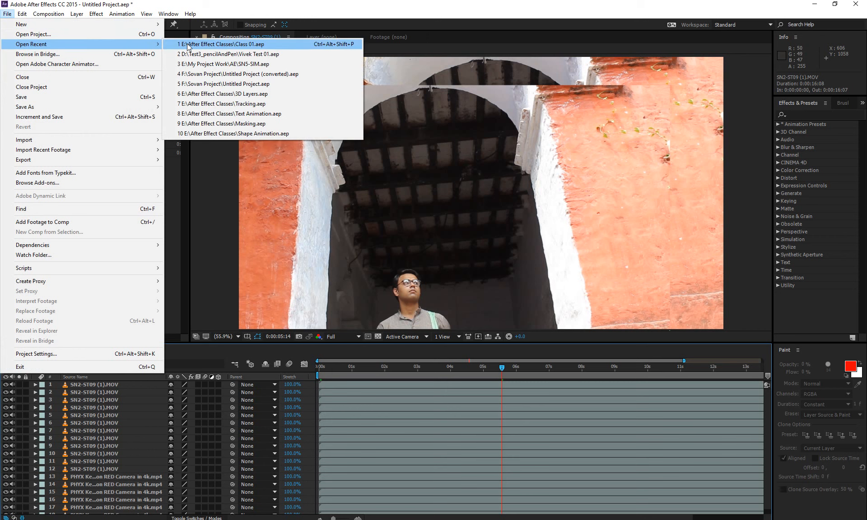
{"action": "left_click", "coordinate": [226, 44]}
{"action": "left_click", "coordinate": [450, 277]}
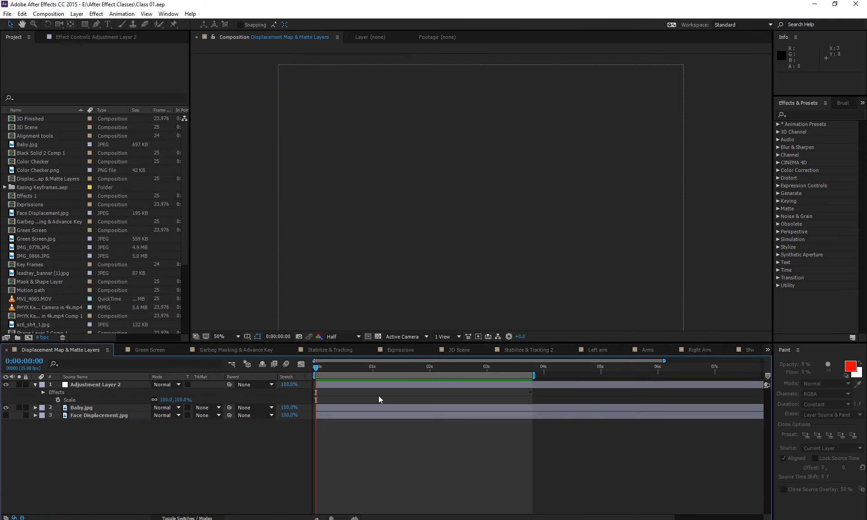
{"action": "left_click", "coordinate": [550, 294]}
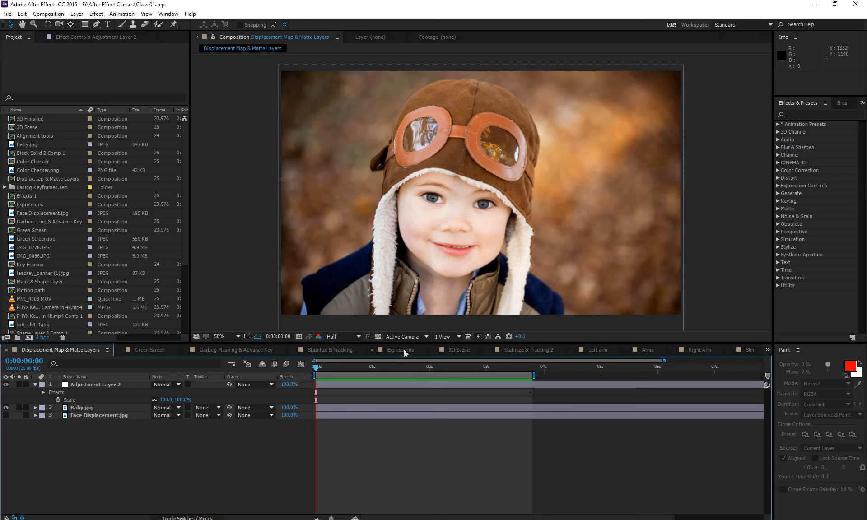
- Open the Parenting composition and delete its Text layer
{"action": "left_click", "coordinate": [768, 350]}
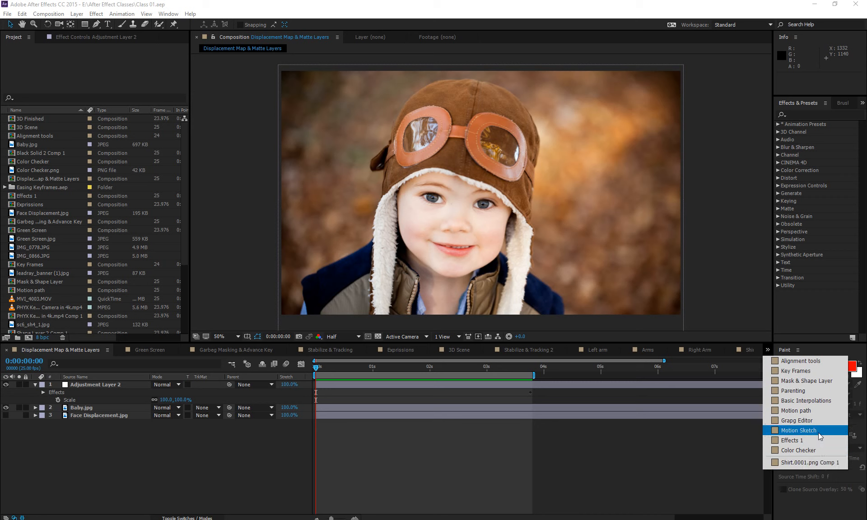
{"action": "left_click", "coordinate": [830, 391]}
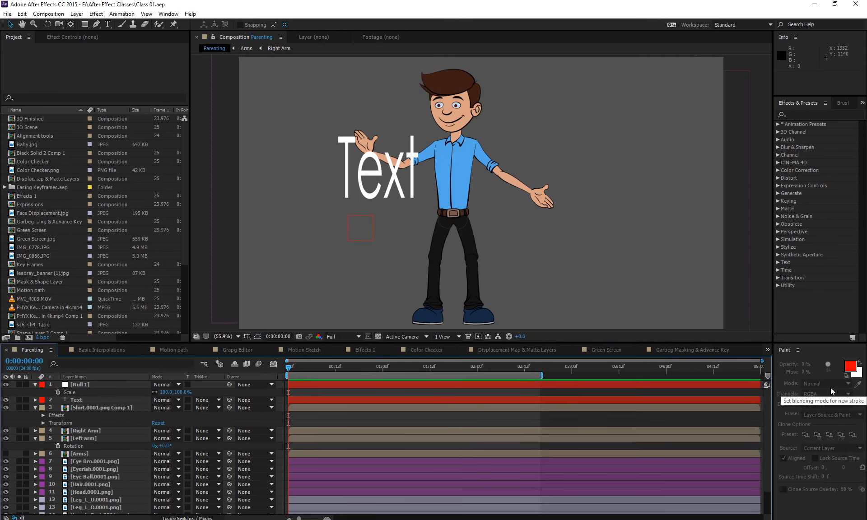
{"action": "left_click", "coordinate": [93, 400]}
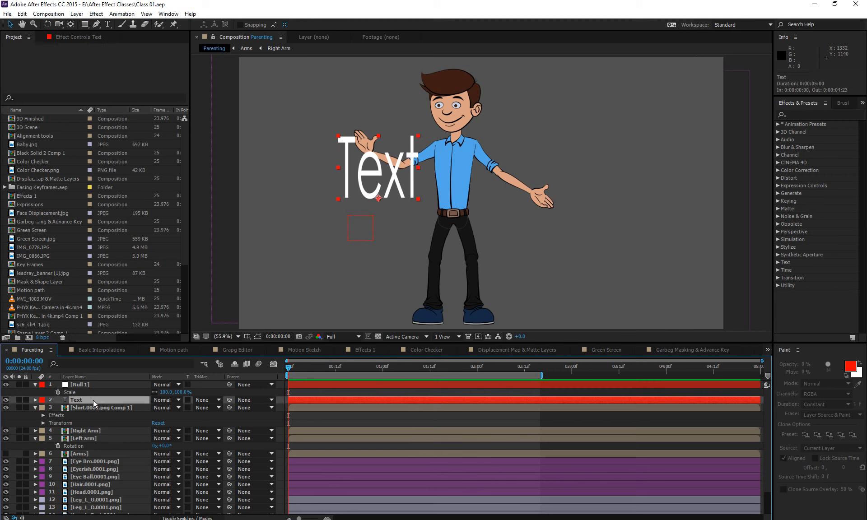
{"action": "key", "text": "Delete"}
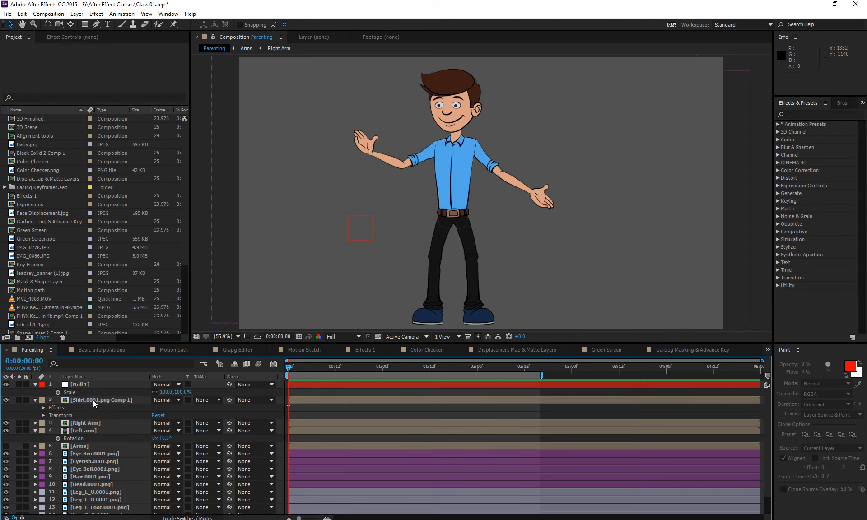
- Collapse the Null 1, Shirt.0001.png Comp 1 and Left arm layers, and select Left arm
{"action": "left_click", "coordinate": [34, 386]}
{"action": "left_click", "coordinate": [35, 392]}
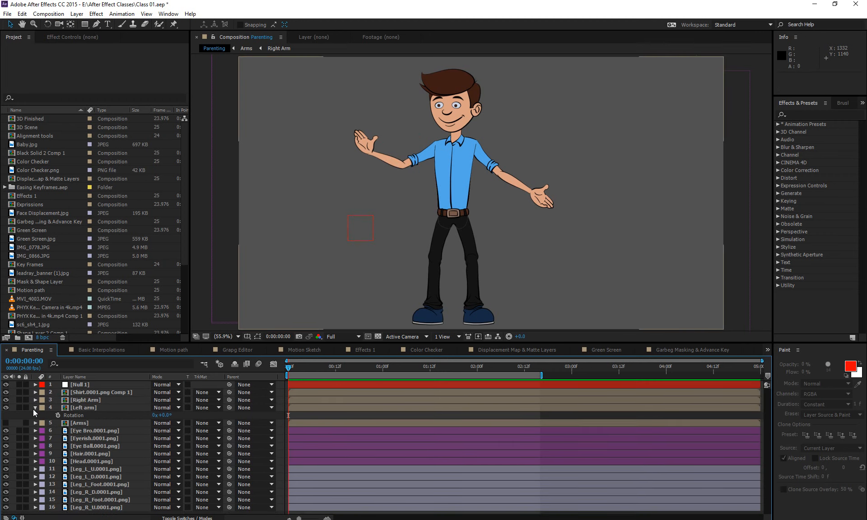
{"action": "left_click", "coordinate": [35, 408]}
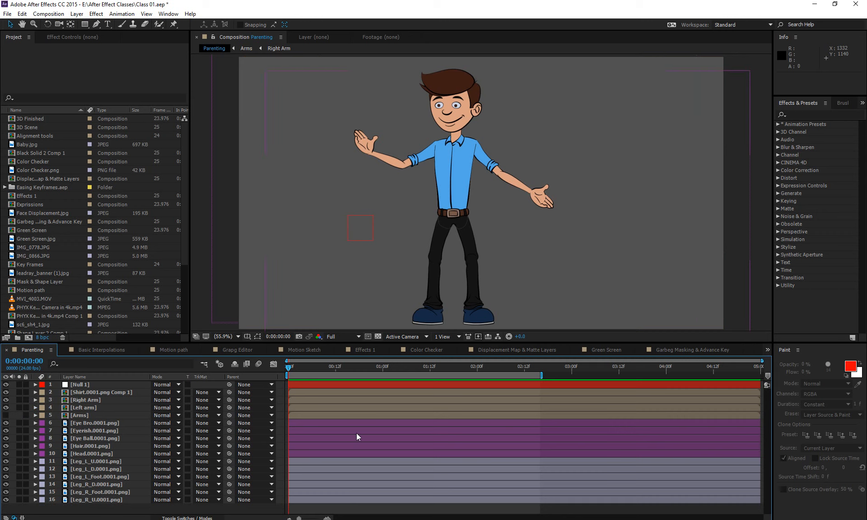
{"action": "left_click", "coordinate": [86, 408]}
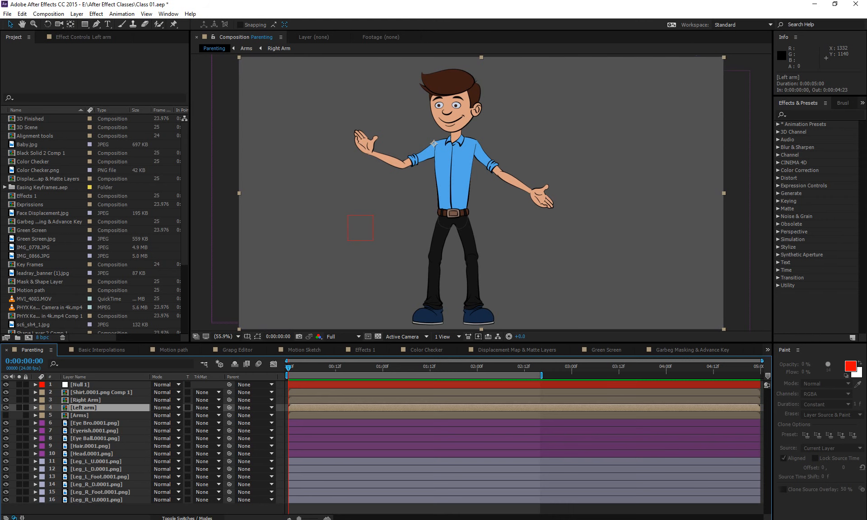
- Switch to the After Effect Classes folder and open Class 01 - Copy.aep, discarding changes to Class 01.aep and dismissing the warnings
{"action": "key", "text": "alt+Tab"}
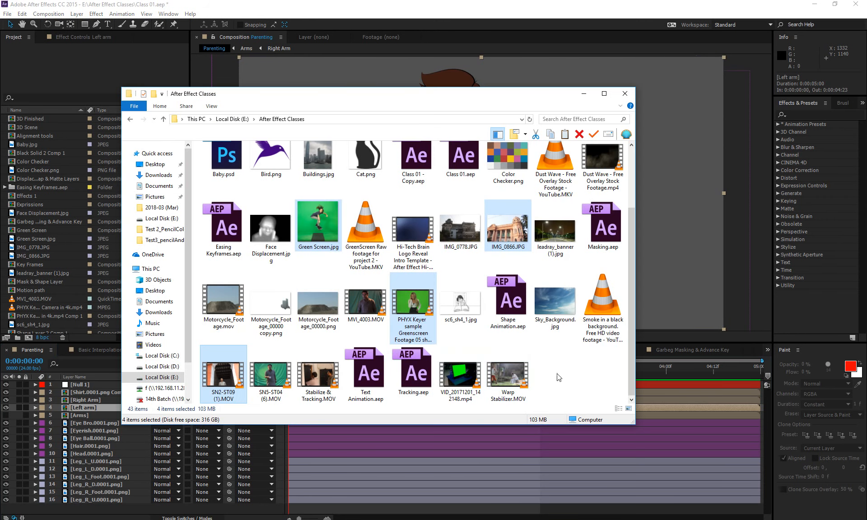
{"action": "left_click", "coordinate": [559, 377]}
{"action": "left_click", "coordinate": [421, 163]}
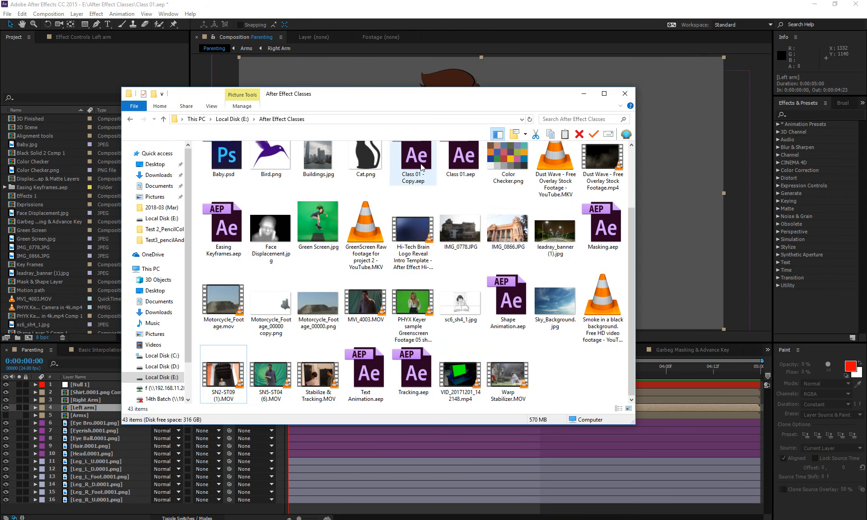
{"action": "scroll", "coordinate": [421, 163], "scroll_direction": "up", "scroll_amount": 1}
{"action": "double_click", "coordinate": [421, 164]}
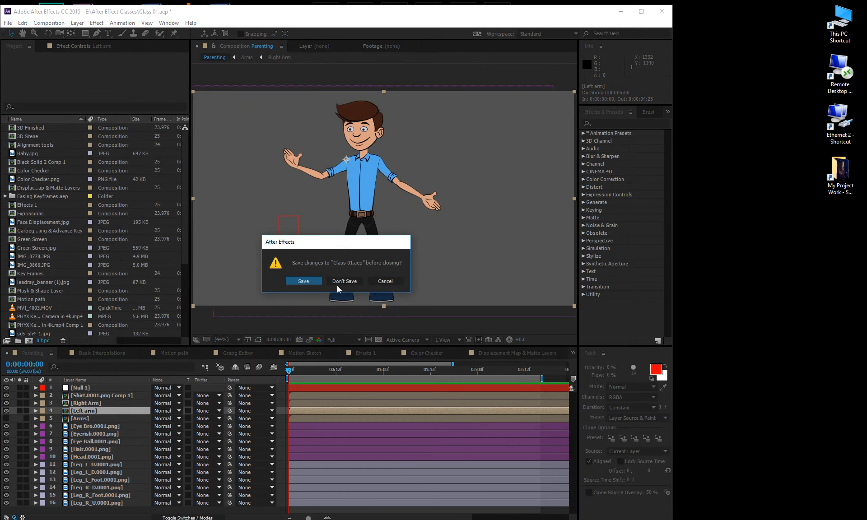
{"action": "left_click", "coordinate": [340, 283]}
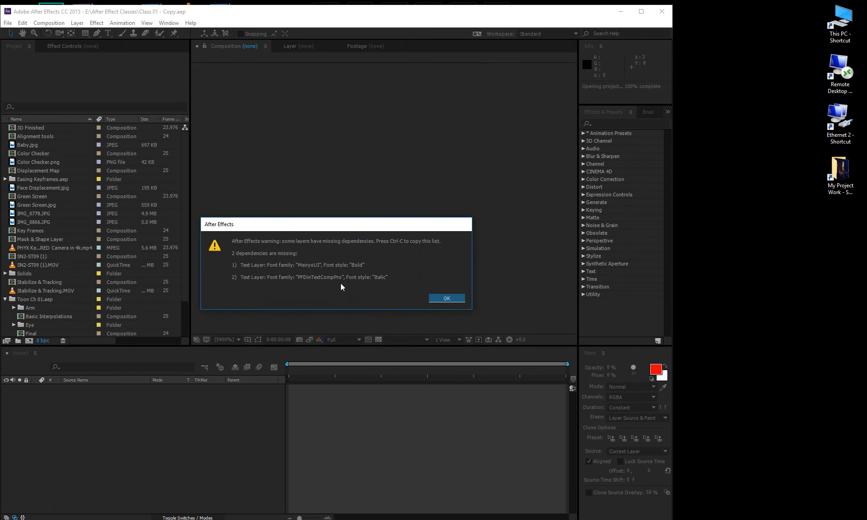
{"action": "left_click", "coordinate": [446, 299]}
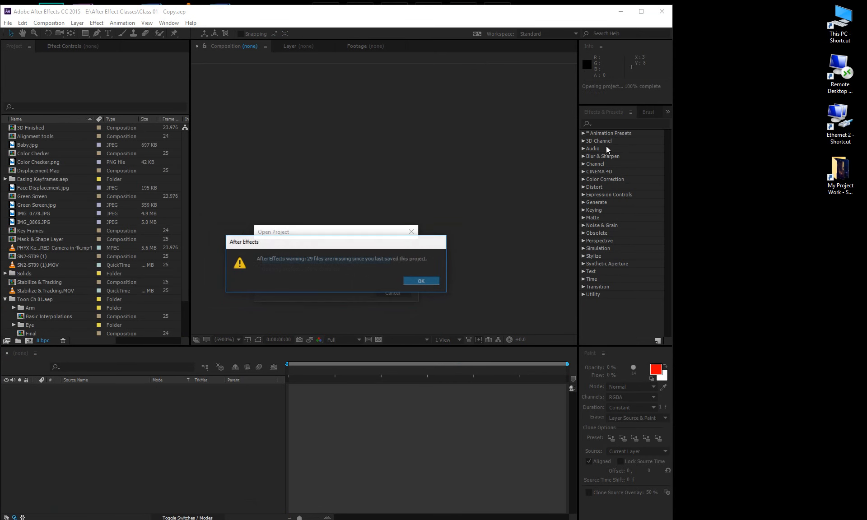
{"action": "left_click", "coordinate": [425, 280]}
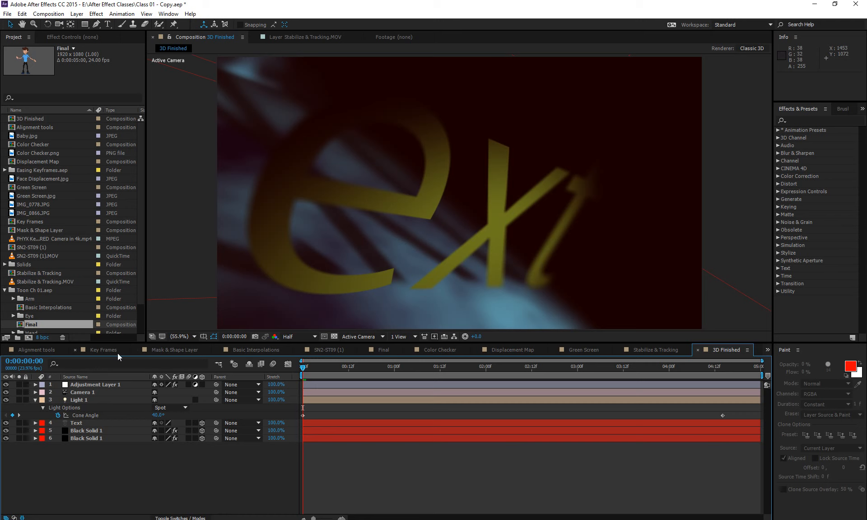
- Look through the Key Frames and SN2-ST09 (1) compositions and open the Final composition
{"action": "left_click", "coordinate": [106, 352]}
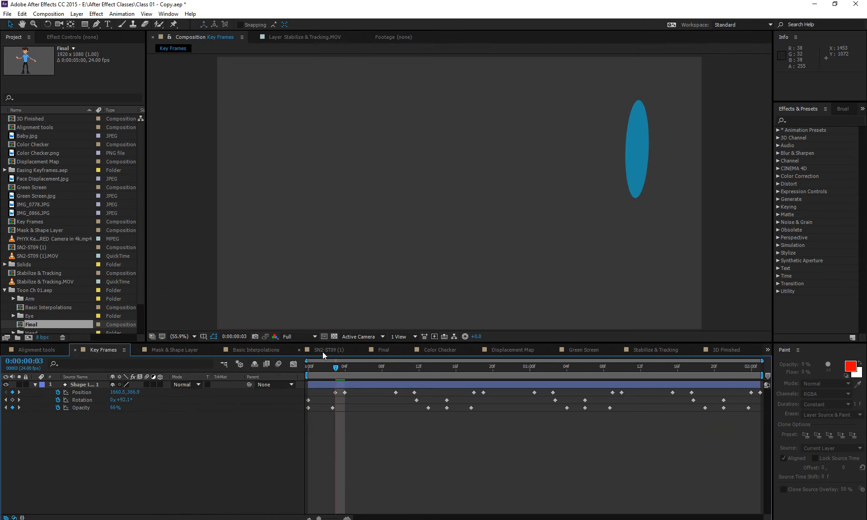
{"action": "left_click", "coordinate": [323, 351]}
{"action": "left_click", "coordinate": [384, 351]}
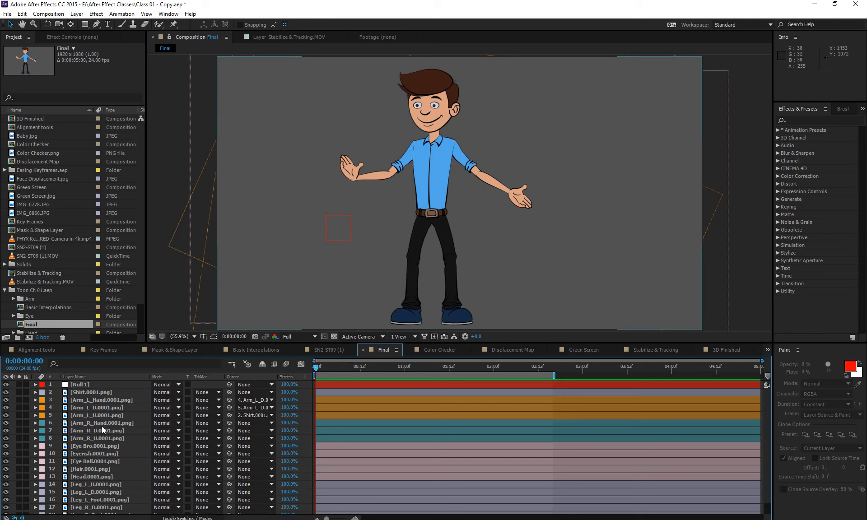
- Solo and unsolo Arm_L_Hand, Arm_L_D and Arm_L_U in turn to identify each left arm piece
{"action": "left_click", "coordinate": [102, 401]}
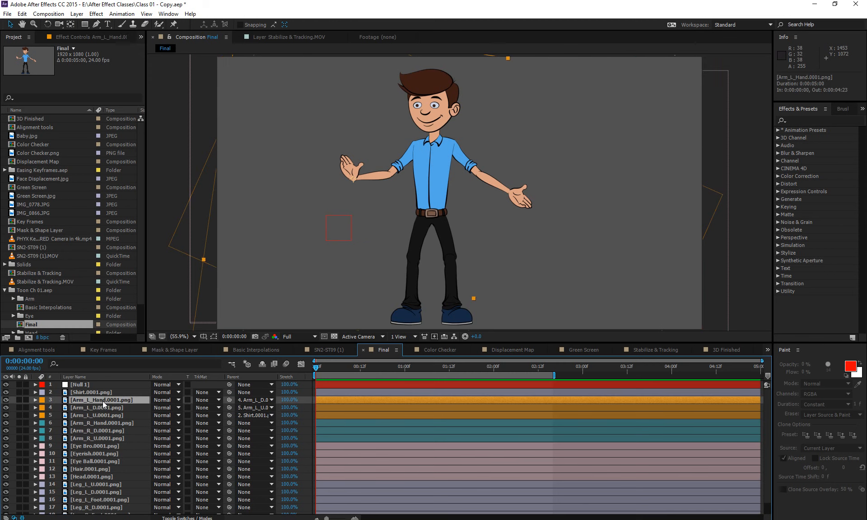
{"action": "left_click", "coordinate": [19, 400]}
{"action": "left_click", "coordinate": [18, 401]}
{"action": "left_click", "coordinate": [19, 407]}
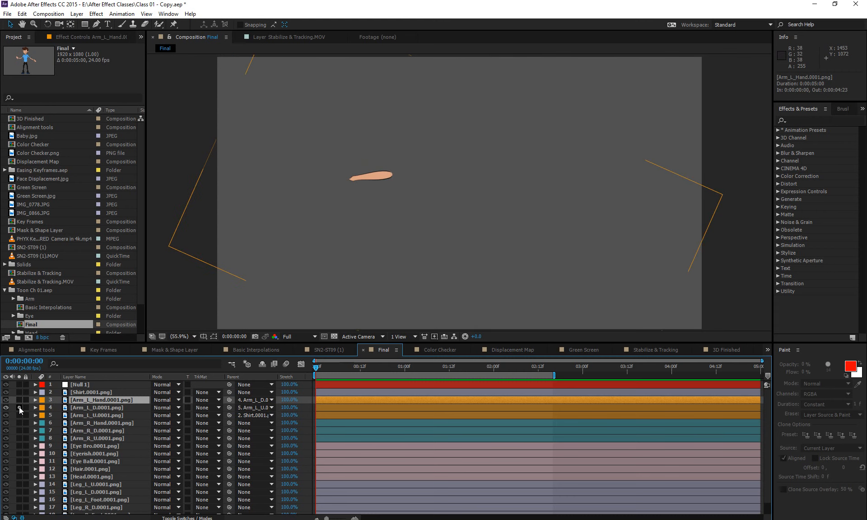
{"action": "left_click", "coordinate": [19, 408]}
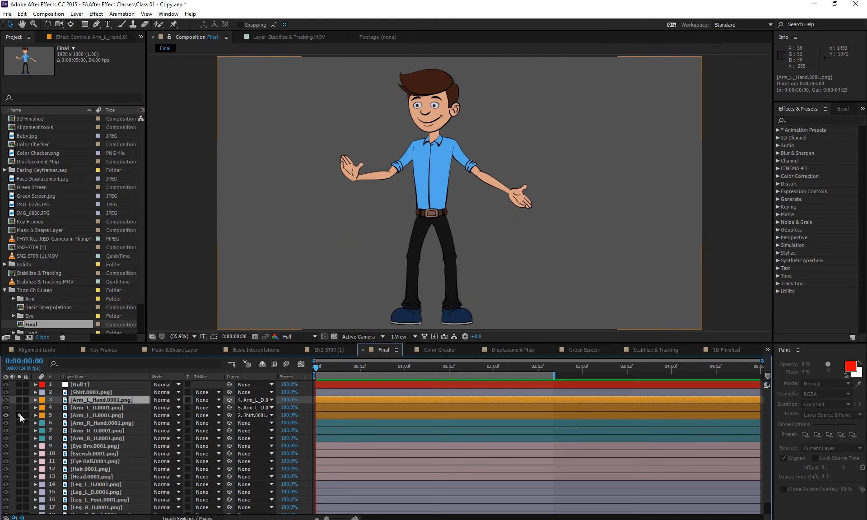
{"action": "left_click", "coordinate": [19, 415]}
{"action": "left_click", "coordinate": [19, 415]}
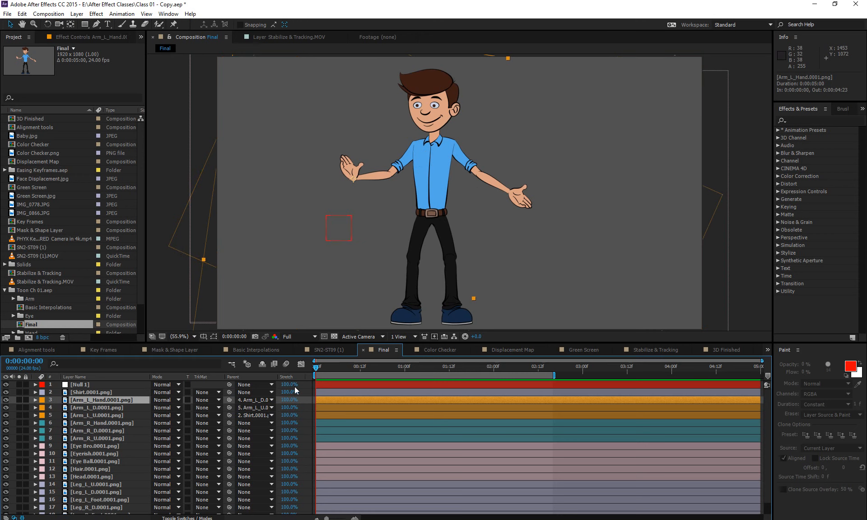
- Set the parent of the Arm_L_Hand, Arm_L_D and Arm_L_U layers to None
{"action": "left_click", "coordinate": [131, 415], "text": "shift"}
{"action": "left_click", "coordinate": [248, 400]}
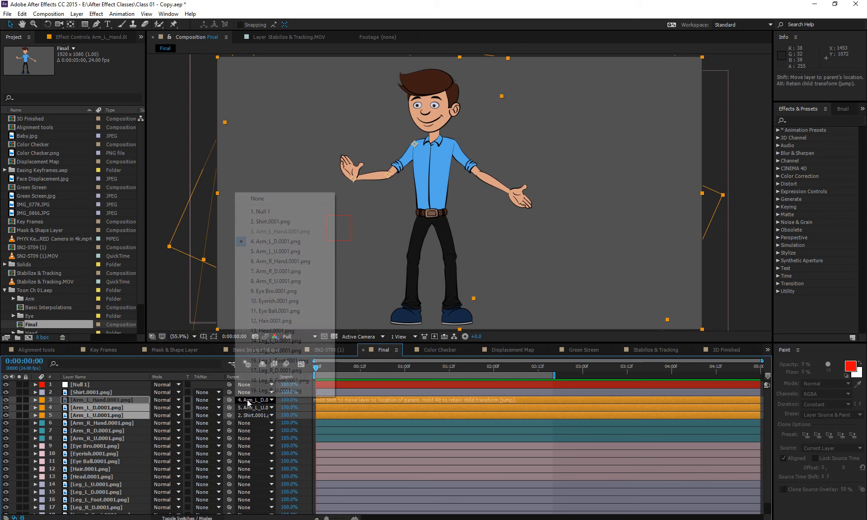
{"action": "left_click", "coordinate": [265, 199]}
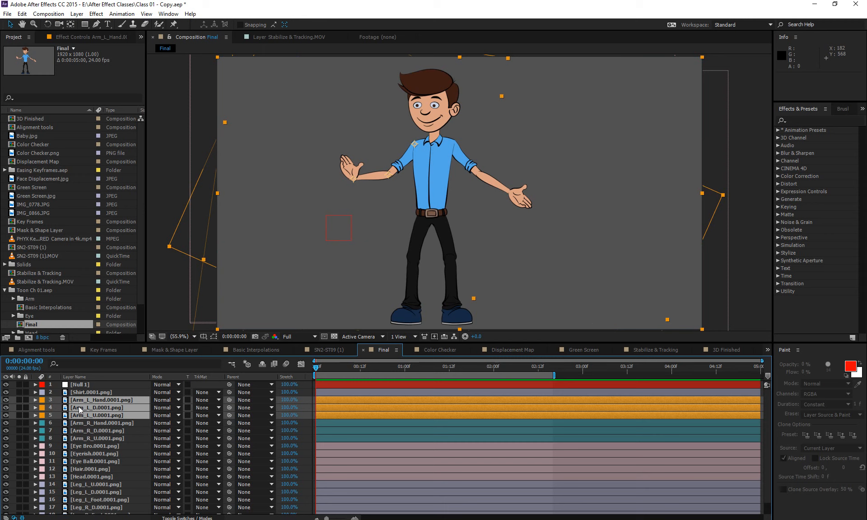
- Expand the three left arm layers and reset the Transform properties of Arm_L_Hand
{"action": "left_click", "coordinate": [34, 400]}
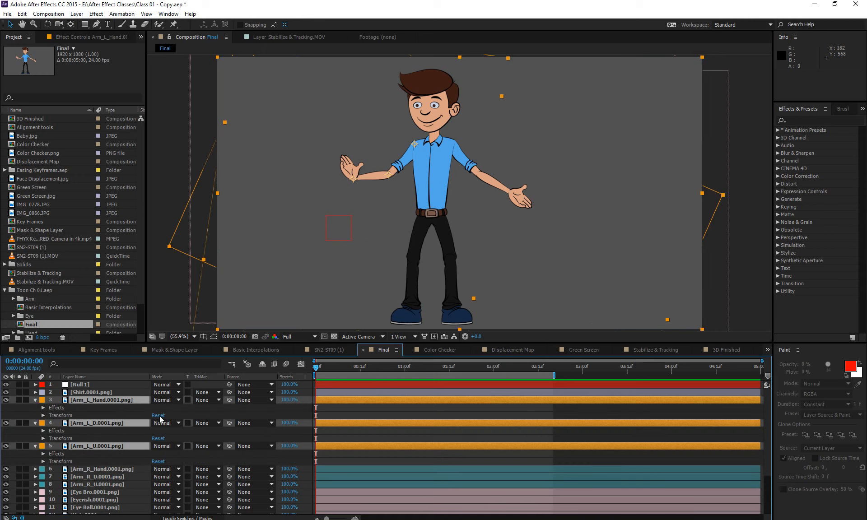
{"action": "left_click", "coordinate": [158, 415]}
{"action": "left_click", "coordinate": [58, 407]}
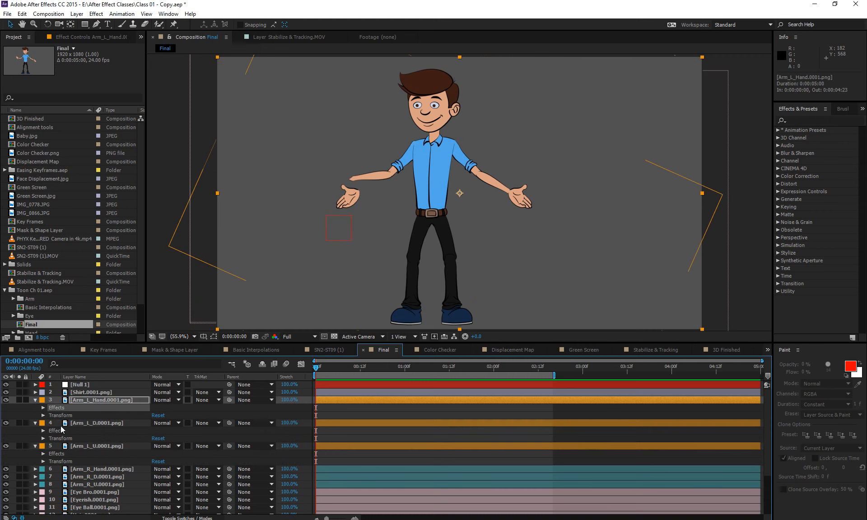
- Reset the Transform properties of Arm_L_D and collapse the three left arm layers
{"action": "left_click", "coordinate": [93, 424]}
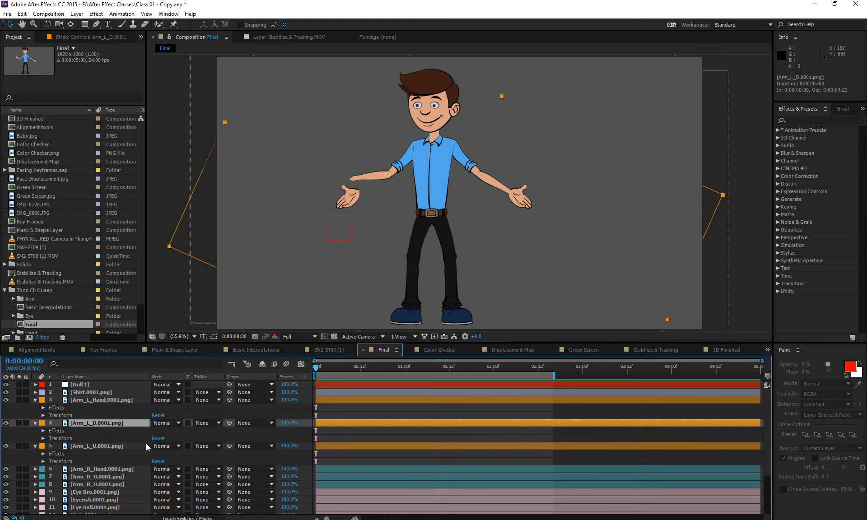
{"action": "left_click", "coordinate": [158, 439]}
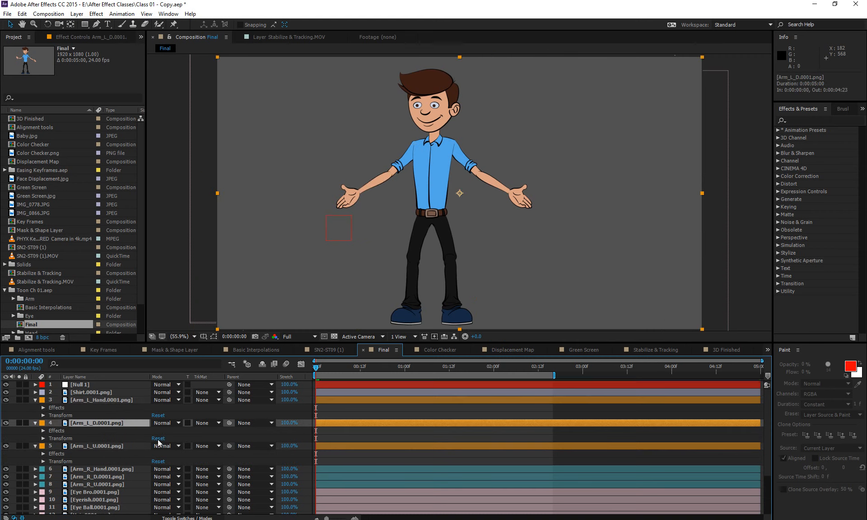
{"action": "left_click", "coordinate": [34, 406]}
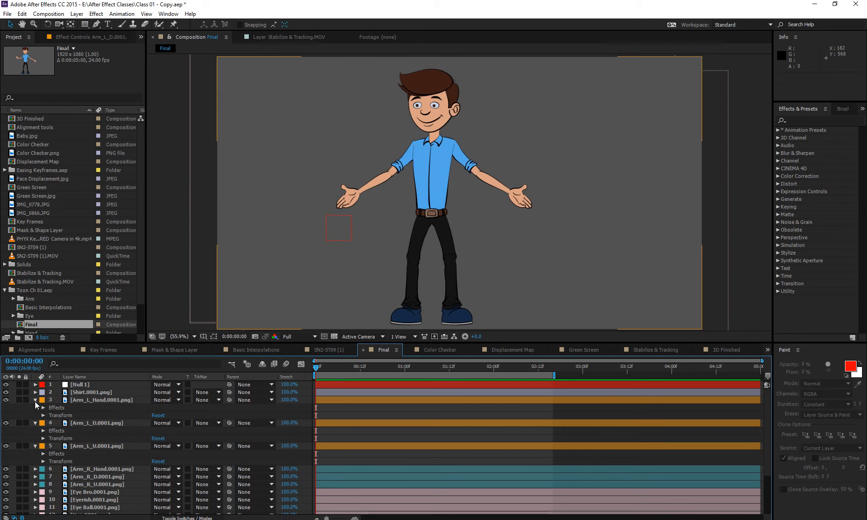
{"action": "left_click", "coordinate": [35, 400]}
{"action": "left_click", "coordinate": [35, 408]}
{"action": "left_click", "coordinate": [35, 415]}
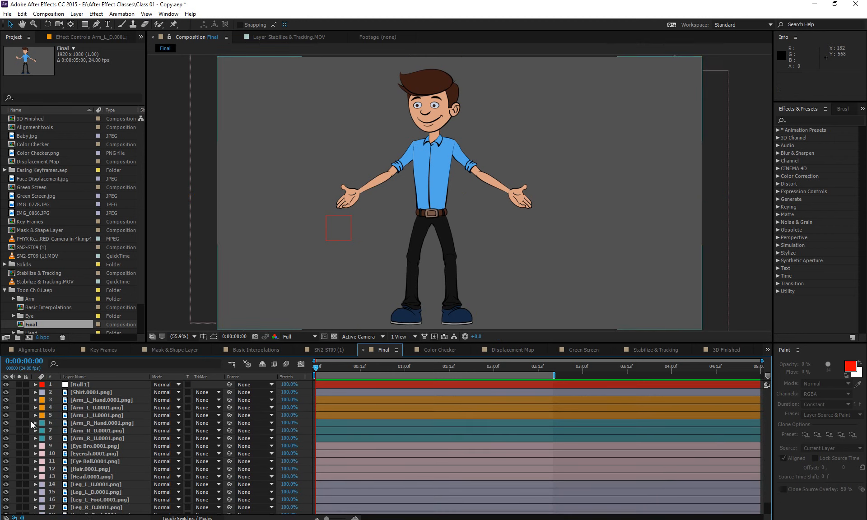
- Review the layer groups by selecting the left arm, right arm, face and leg layers in turn
{"action": "left_click", "coordinate": [83, 417]}
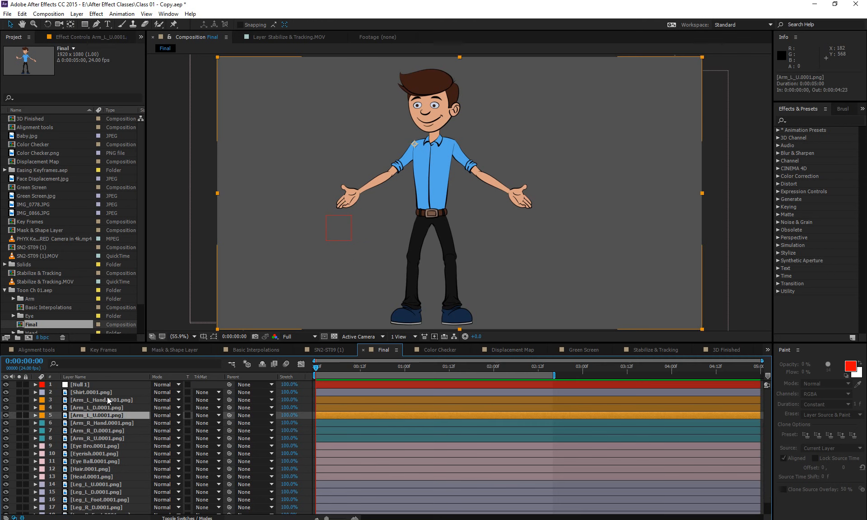
{"action": "left_click", "coordinate": [107, 397], "text": "shift"}
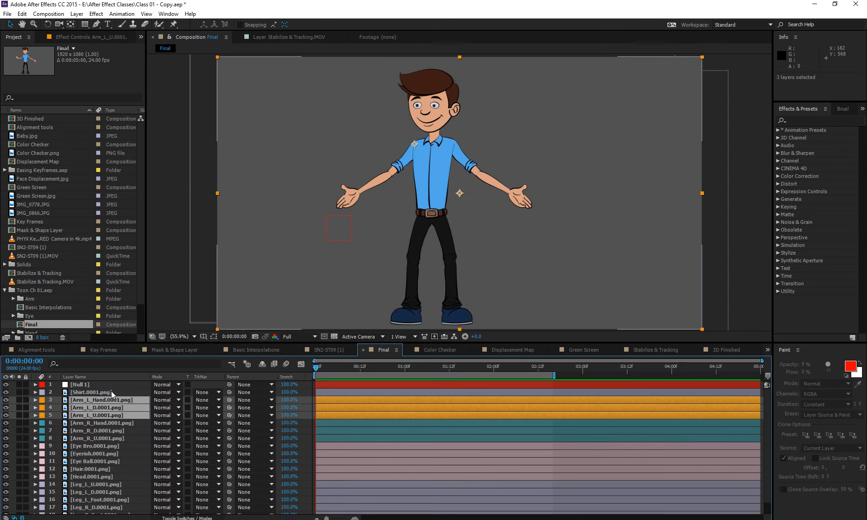
{"action": "left_click", "coordinate": [110, 423]}
{"action": "left_click", "coordinate": [108, 439], "text": "shift"}
{"action": "left_click", "coordinate": [99, 447]}
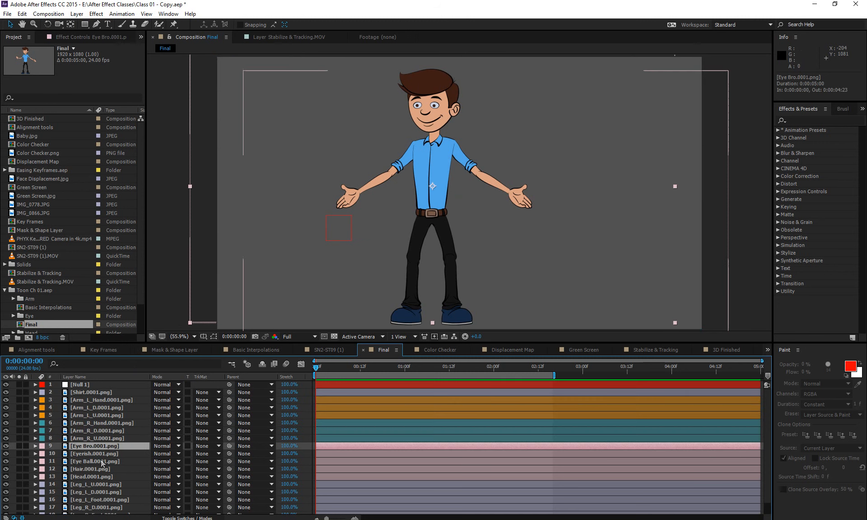
{"action": "left_click", "coordinate": [106, 478], "text": "shift"}
{"action": "left_click", "coordinate": [100, 485]}
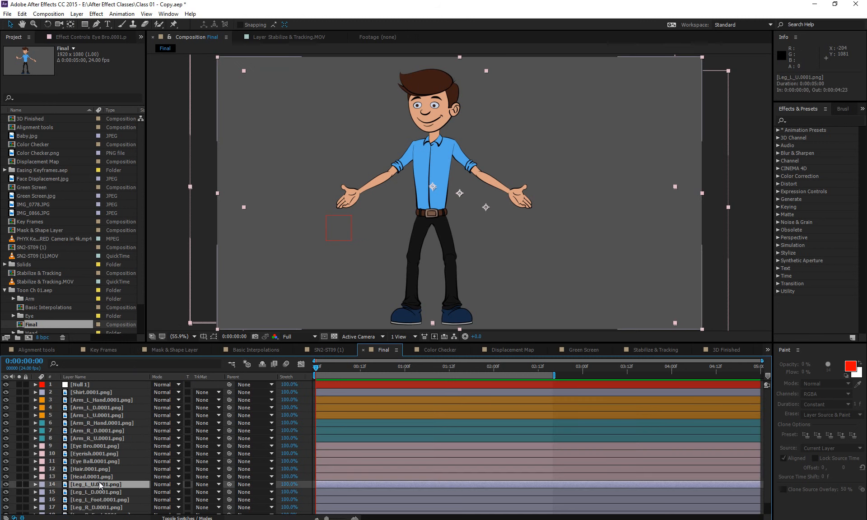
{"action": "scroll", "coordinate": [99, 482], "scroll_direction": "down", "scroll_amount": 1}
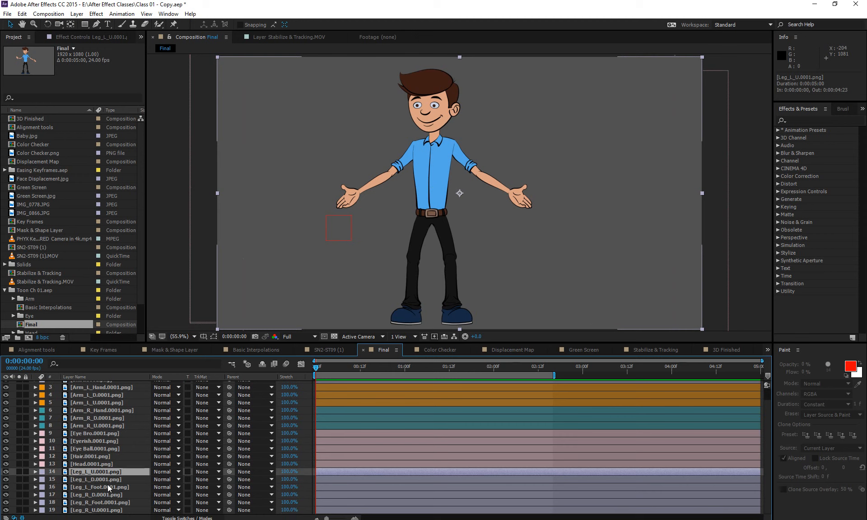
{"action": "scroll", "coordinate": [108, 484], "scroll_direction": "up", "scroll_amount": 1}
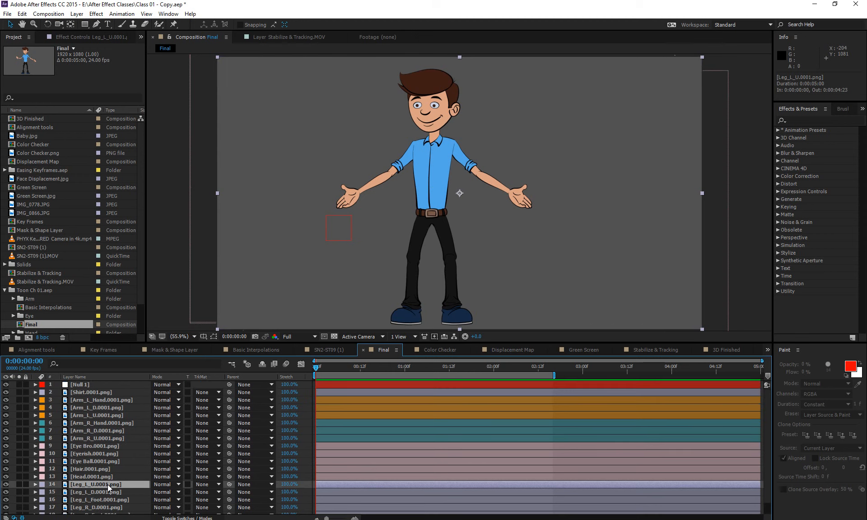
- Delete the Null 1 layer
{"action": "left_click", "coordinate": [83, 385]}
{"action": "key", "text": "Delete"}
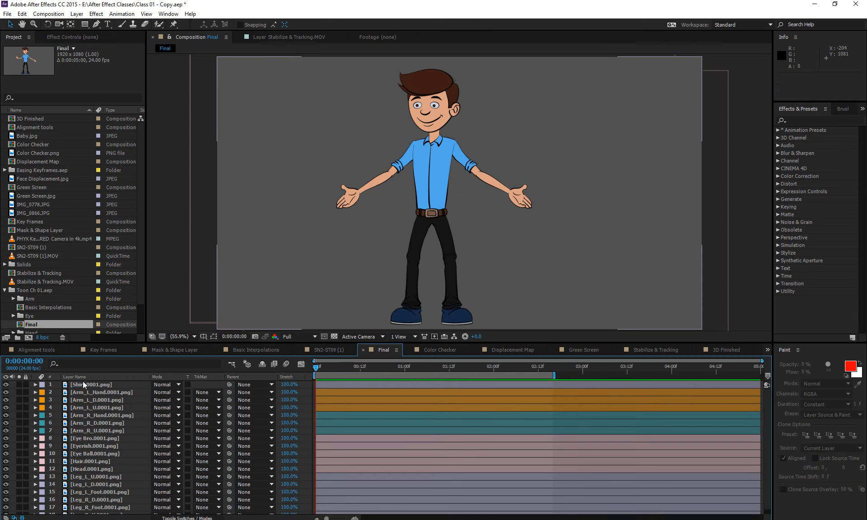
- Try moving the Arm_L_Hand layer away from the arm and undo the change
{"action": "left_click", "coordinate": [108, 392]}
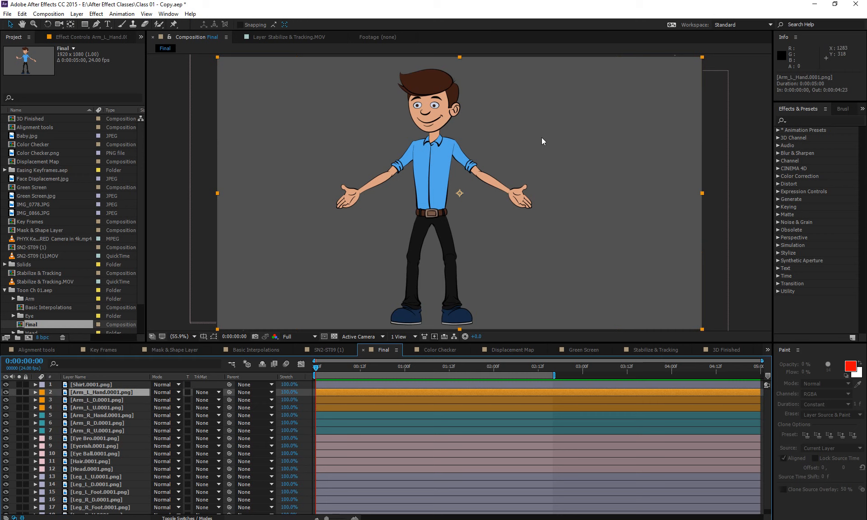
{"action": "left_click_drag", "start_coordinate": [376, 188], "coordinate": [498, 178]}
{"action": "key", "text": "ctrl+z"}
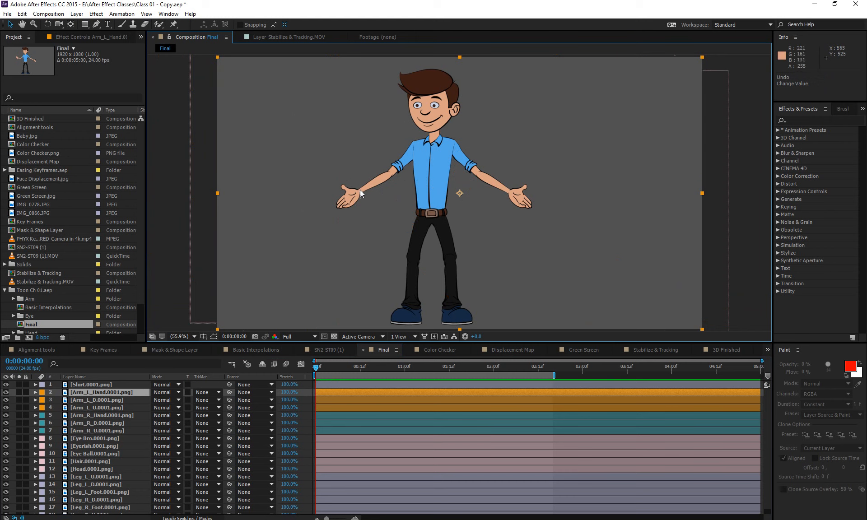
- Select the Arm_L_Hand, Arm_L_D and Arm_L_U layers together, and solo and unsolo them to view the left arm alone
{"action": "left_click", "coordinate": [114, 400], "text": "ctrl"}
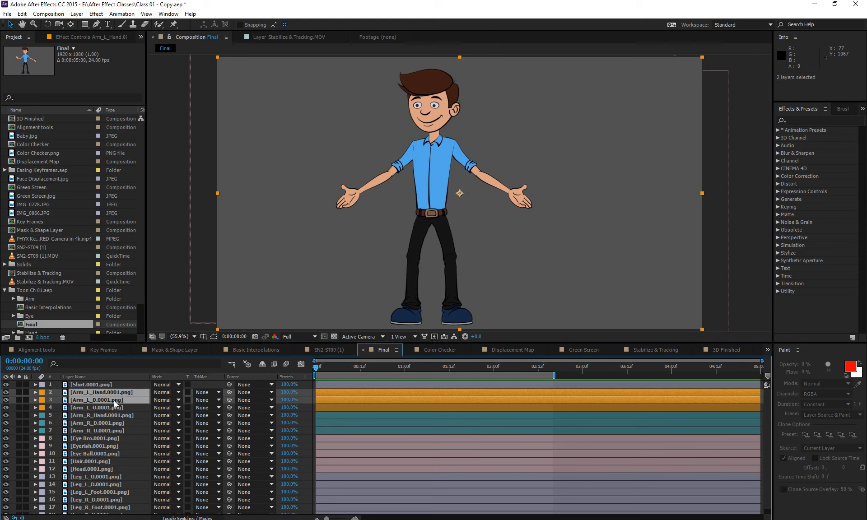
{"action": "left_click", "coordinate": [116, 408], "text": "ctrl"}
{"action": "left_click", "coordinate": [20, 393]}
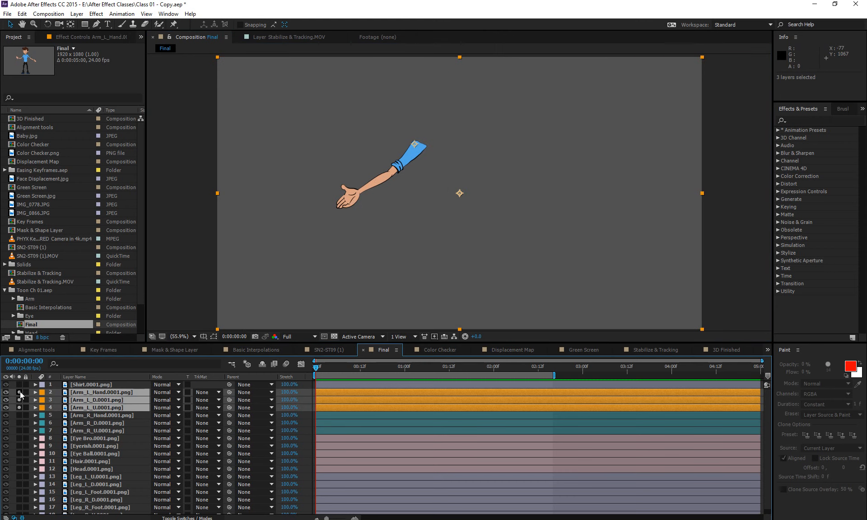
{"action": "left_click", "coordinate": [19, 392]}
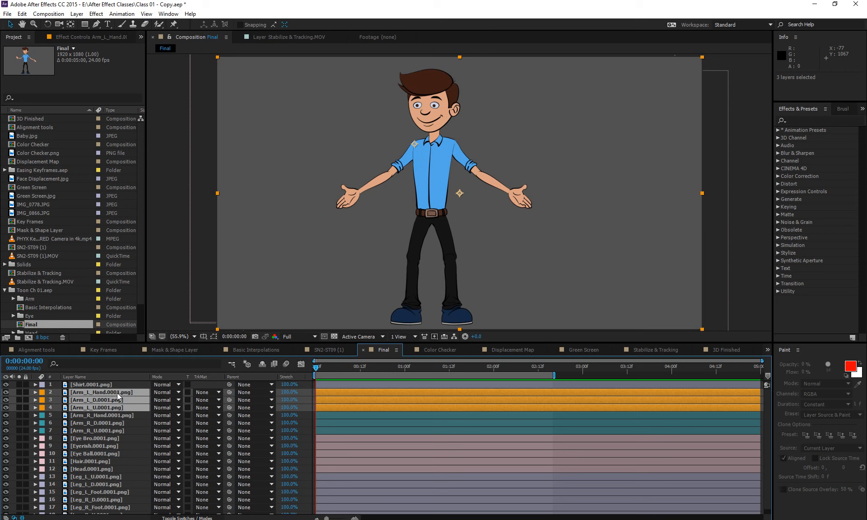
- Pre-compose the three left arm layers under the default name, moving all attributes into the new composition
{"action": "left_click", "coordinate": [48, 14]}
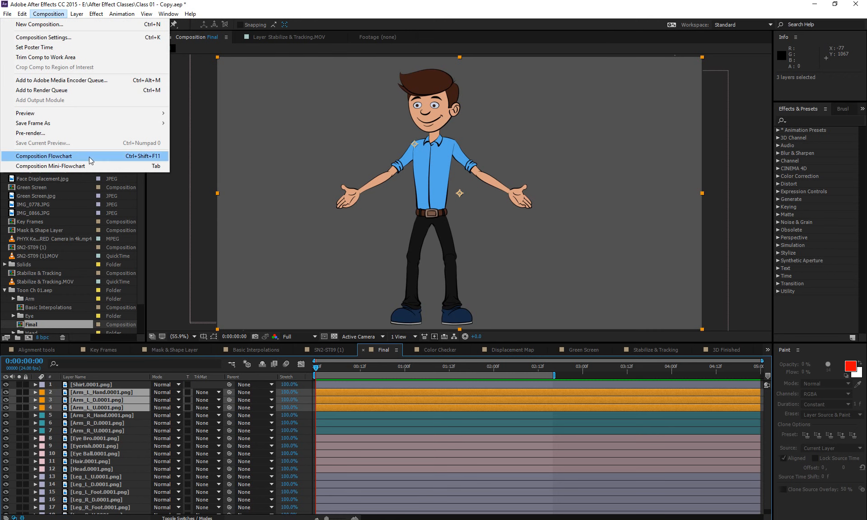
{"action": "mouse_move", "coordinate": [77, 14]}
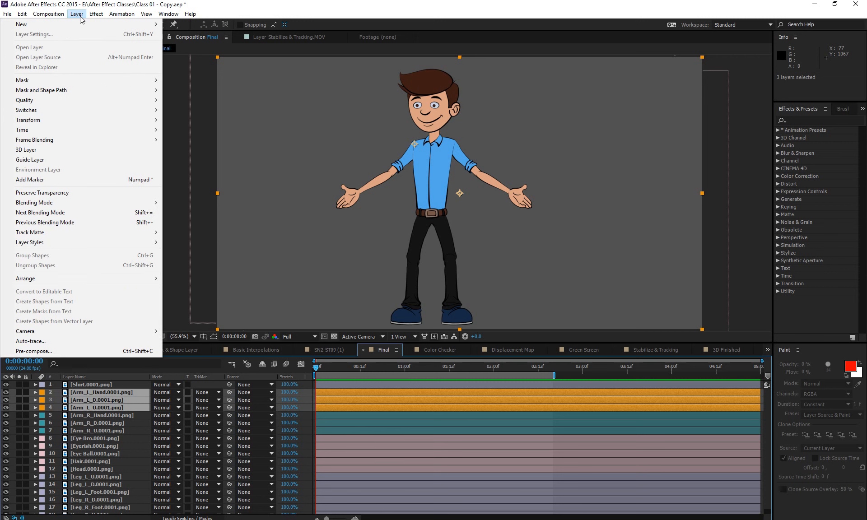
{"action": "left_click", "coordinate": [78, 352]}
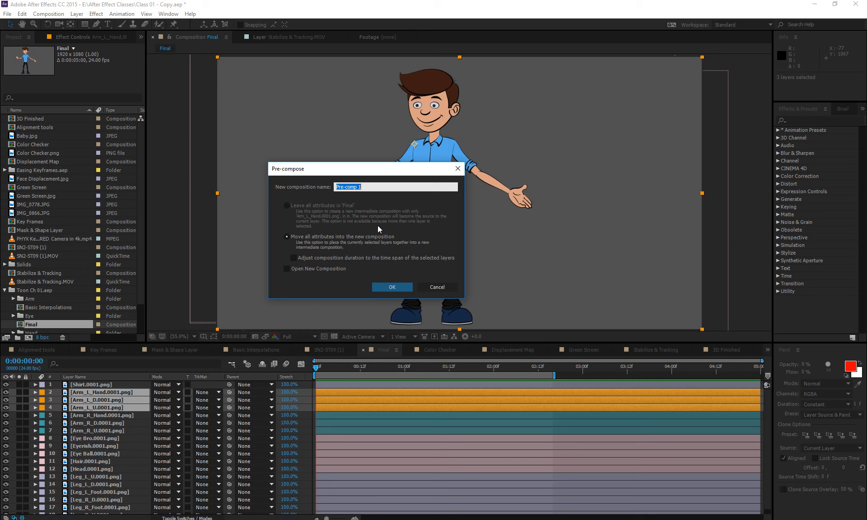
{"action": "left_click", "coordinate": [392, 289]}
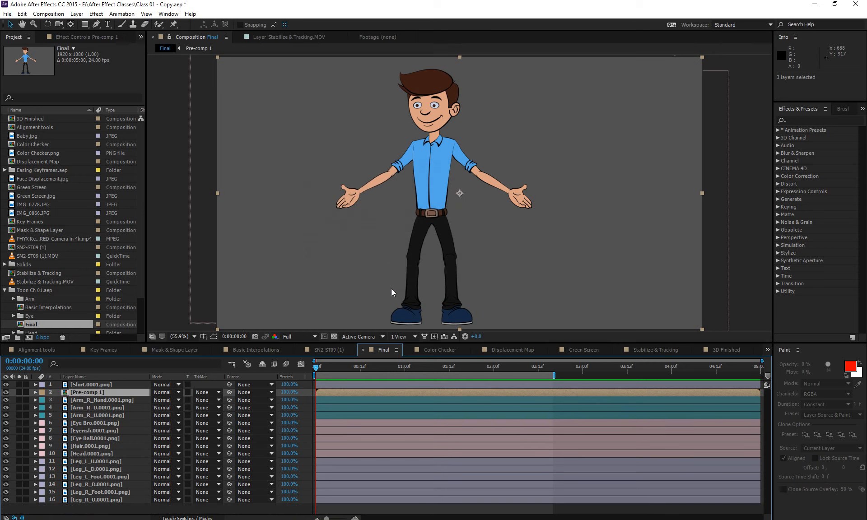
- Inspect the Pre-comp 1 layer's effect controls and switch its visibility off and on to identify its contents
{"action": "left_click", "coordinate": [86, 38]}
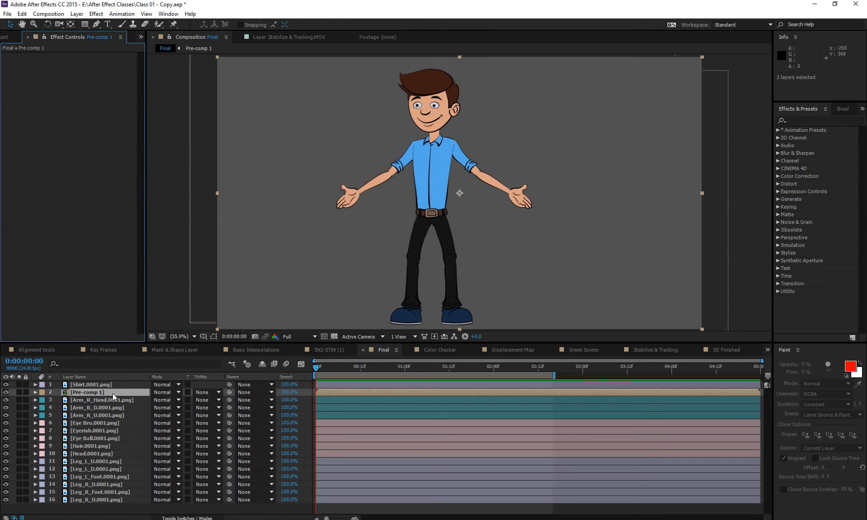
{"action": "left_click", "coordinate": [476, 392]}
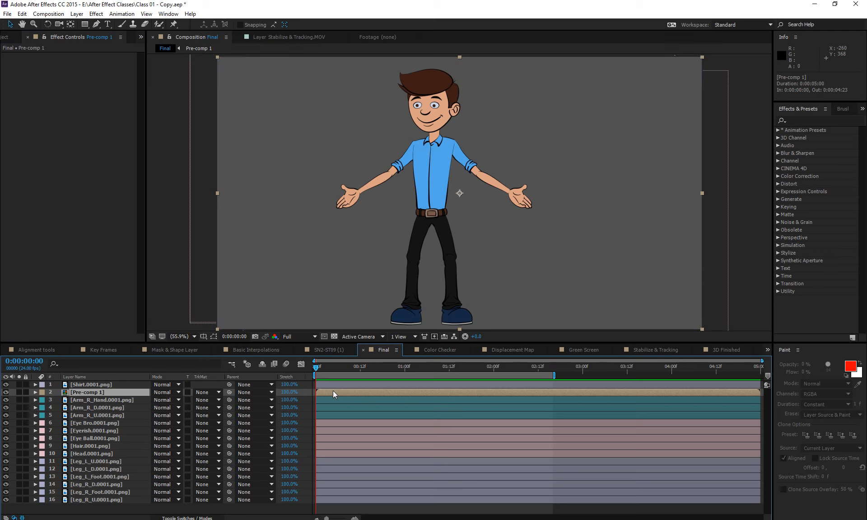
{"action": "left_click", "coordinate": [7, 392]}
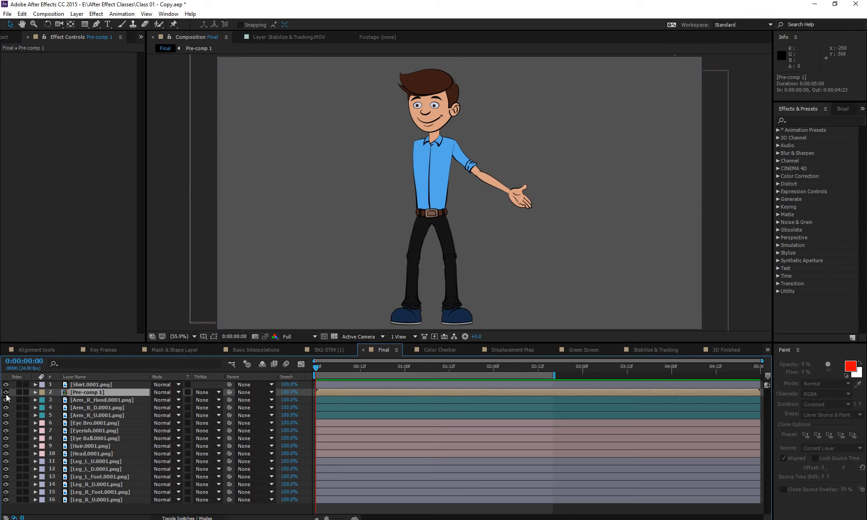
{"action": "left_click", "coordinate": [6, 392]}
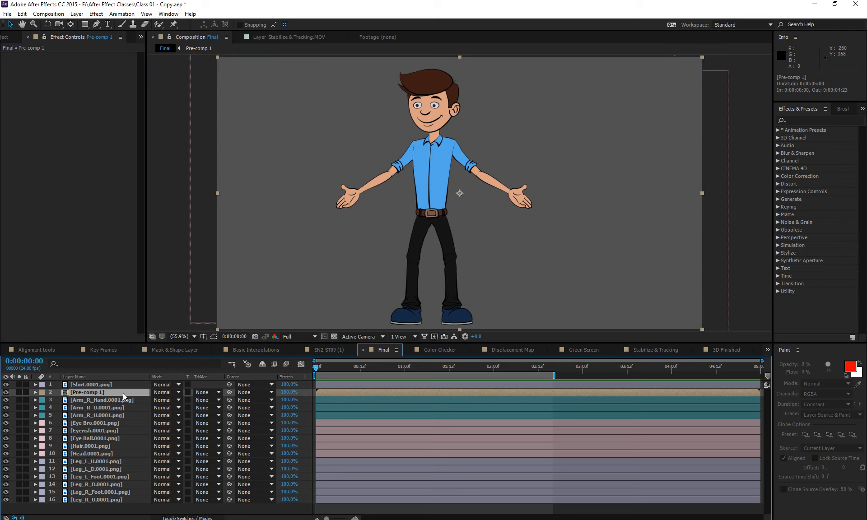
- Undo the pre-composing of the left arm layers
{"action": "key", "text": "ctrl+z"}
{"action": "key", "text": "ctrl+z"}
{"action": "key", "text": "ctrl+z"}
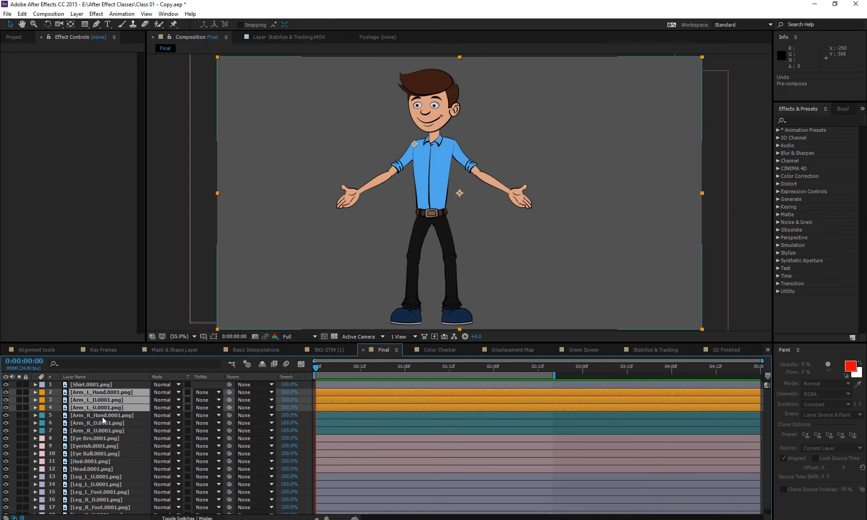
- Apply the Glow effect to the Arm_L_Hand layer after its Simple Choker and set the Glow Radius to 94
{"action": "left_click", "coordinate": [102, 415]}
{"action": "left_click", "coordinate": [102, 401]}
{"action": "left_click", "coordinate": [107, 394]}
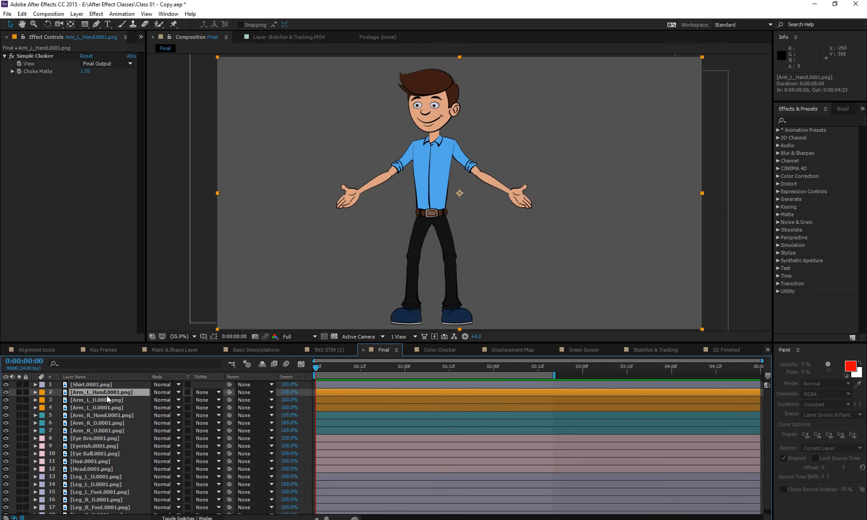
{"action": "left_click", "coordinate": [801, 125]}
{"action": "left_click", "coordinate": [800, 120]}
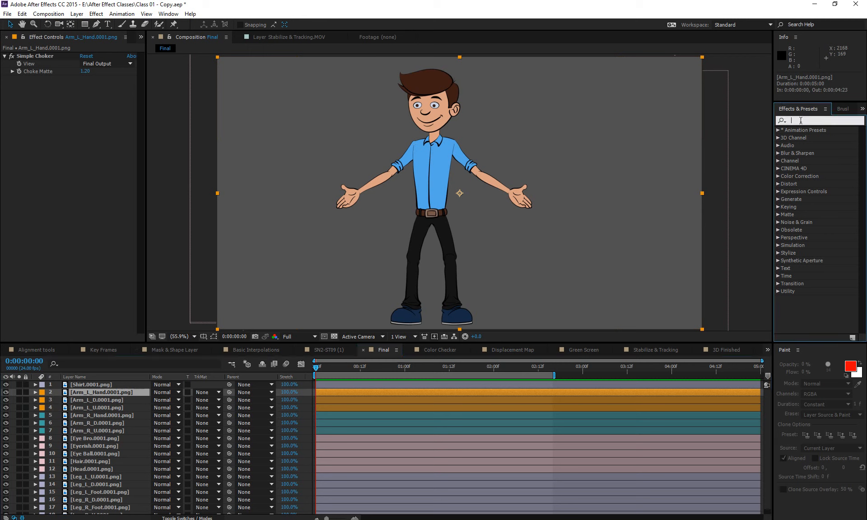
{"action": "type", "text": "glow"}
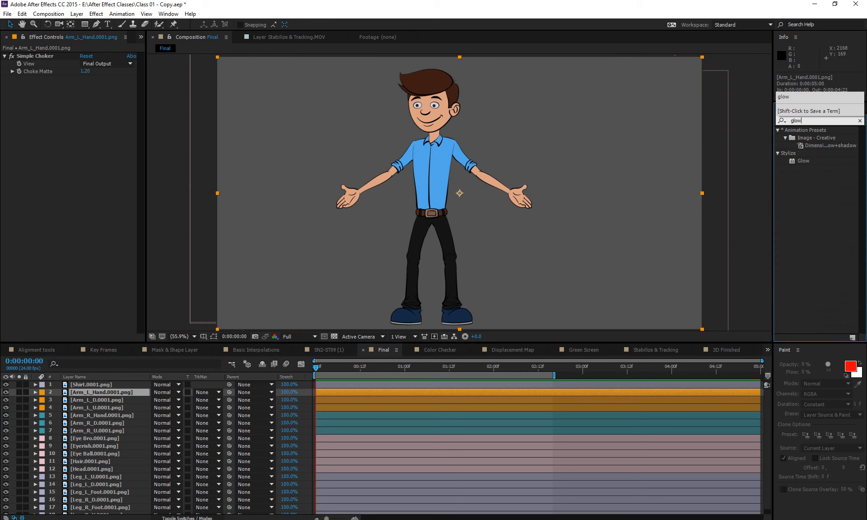
{"action": "left_click_drag", "start_coordinate": [803, 161], "coordinate": [98, 165]}
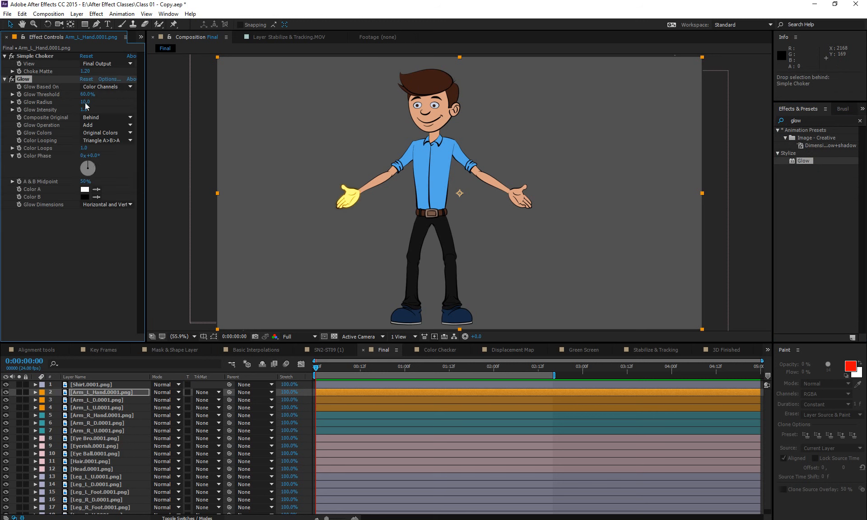
{"action": "left_click_drag", "start_coordinate": [85, 102], "coordinate": [135, 109]}
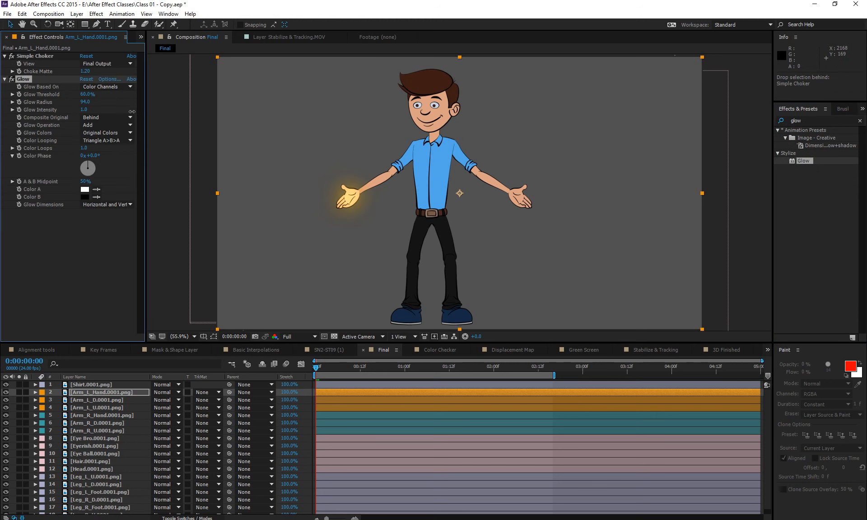
- Pre-compose the three left arm layers as "L HAnd" with all attributes moved, and open the new composition
{"action": "left_click", "coordinate": [116, 401], "text": "ctrl"}
{"action": "left_click", "coordinate": [116, 408], "text": "ctrl"}
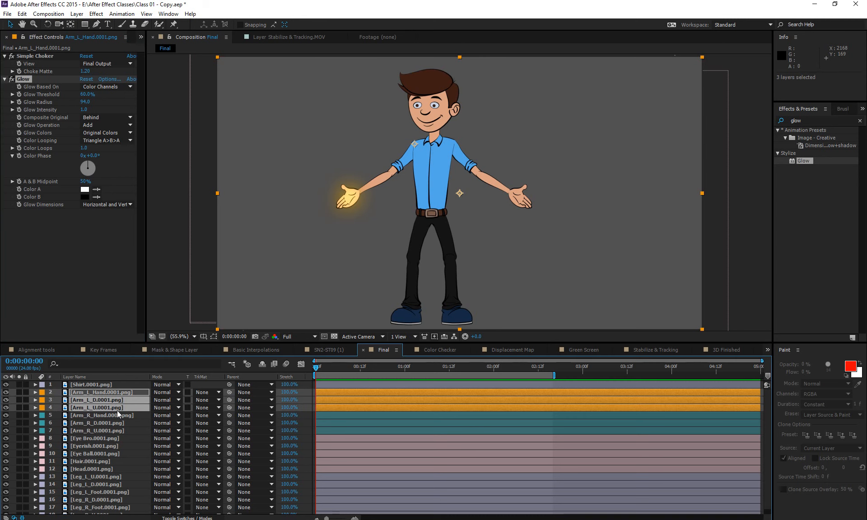
{"action": "key", "text": "ctrl+shift+c"}
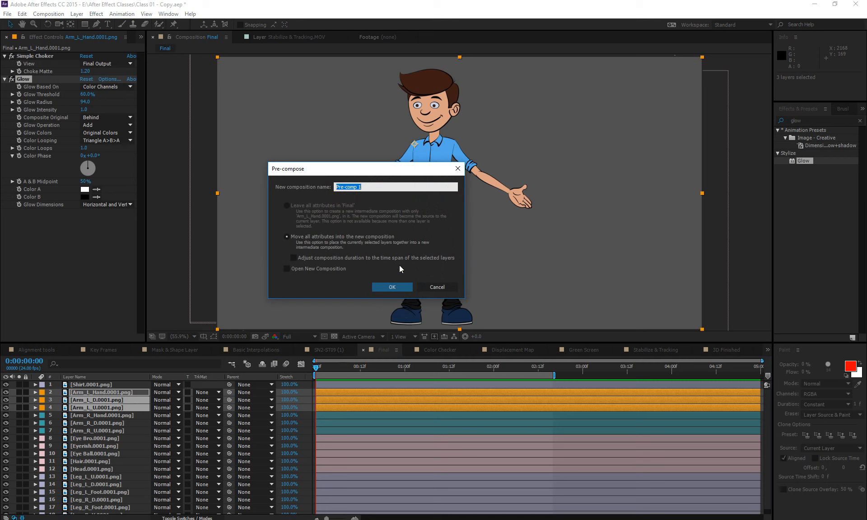
{"action": "type", "text": "L HAnd"}
{"action": "key", "text": "Return"}
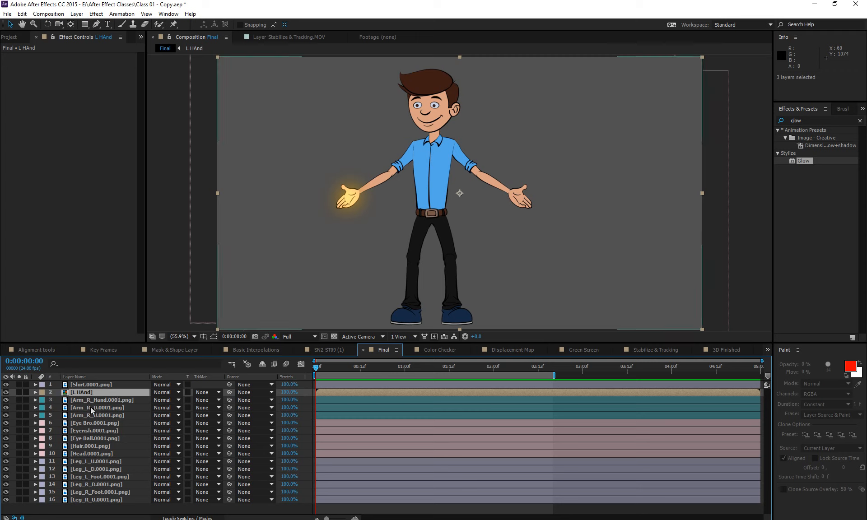
{"action": "left_click", "coordinate": [96, 393]}
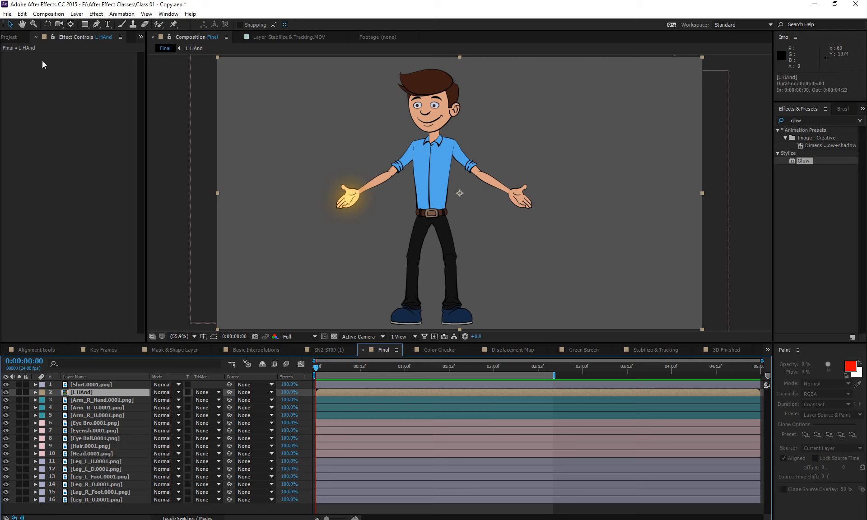
{"action": "double_click", "coordinate": [92, 395]}
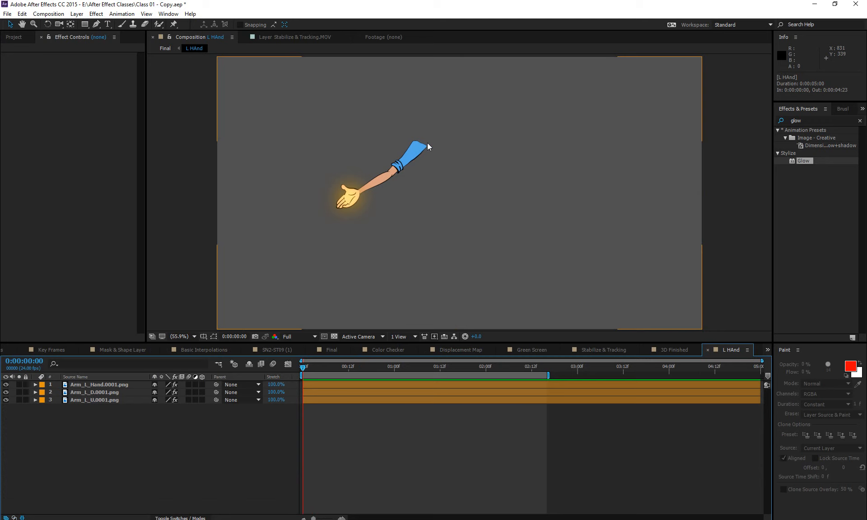
- Inspect the effects on the left hand and forearm layers, toggling the hand's Simple Choker off and on
{"action": "left_click", "coordinate": [120, 386]}
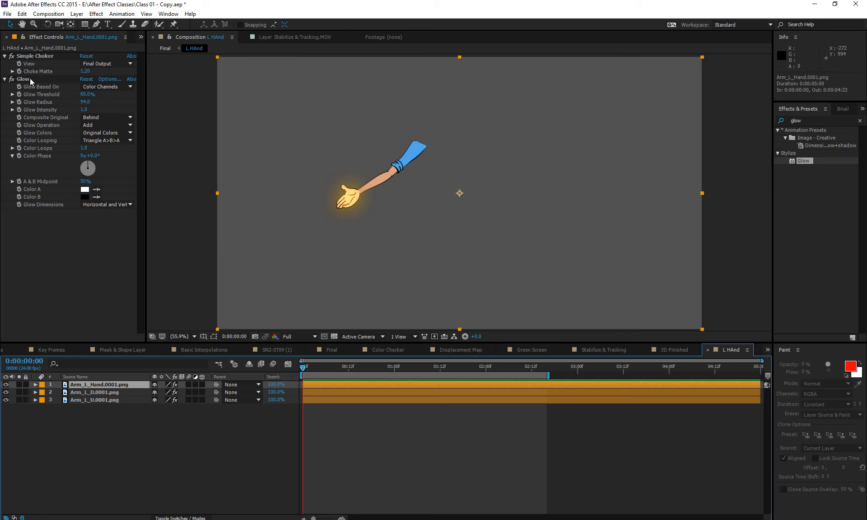
{"action": "left_click", "coordinate": [30, 78]}
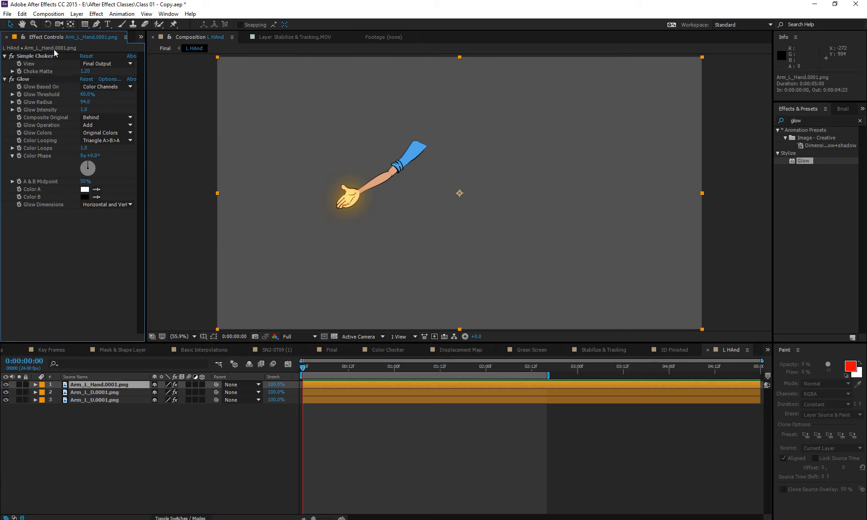
{"action": "left_click", "coordinate": [12, 57]}
{"action": "left_click", "coordinate": [13, 56]}
{"action": "left_click", "coordinate": [13, 55]}
{"action": "left_click", "coordinate": [12, 56]}
{"action": "left_click", "coordinate": [99, 393]}
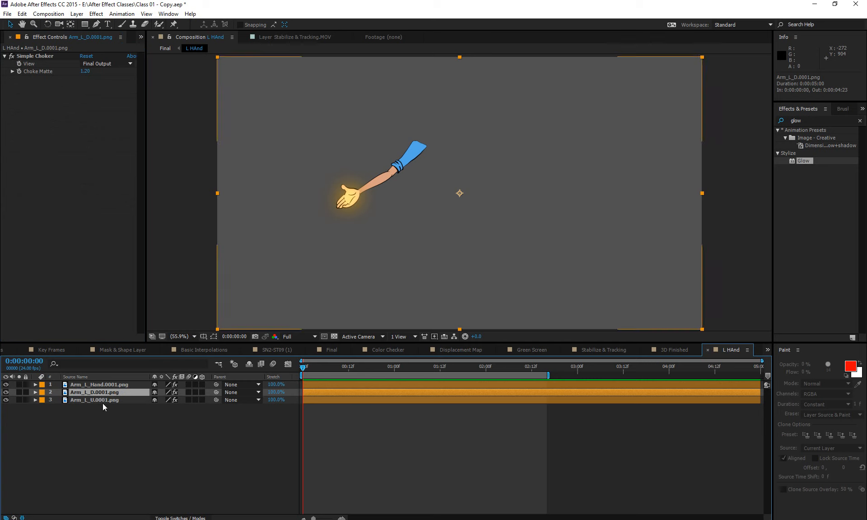
{"action": "left_click", "coordinate": [115, 387]}
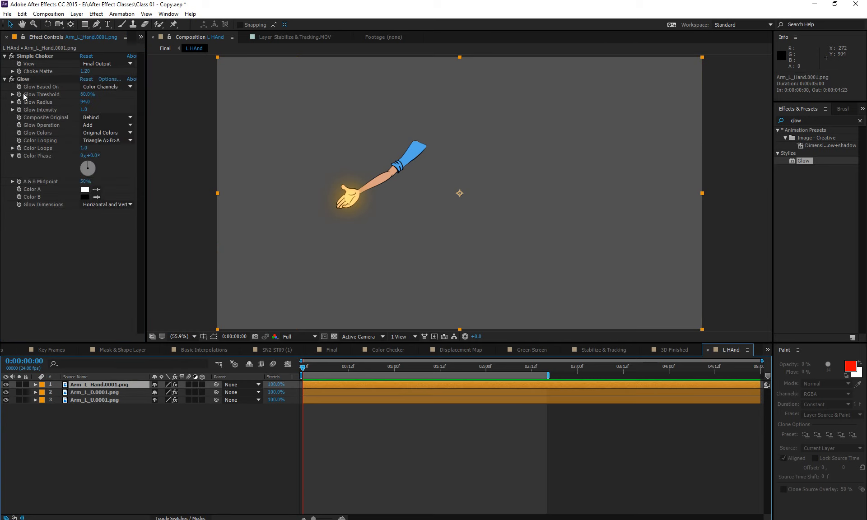
- Keyframe the Arm_L_Hand Glow Intensity from a reduced value at the start to 2.0 at 1 second, and scrub through it
{"action": "left_click", "coordinate": [20, 110]}
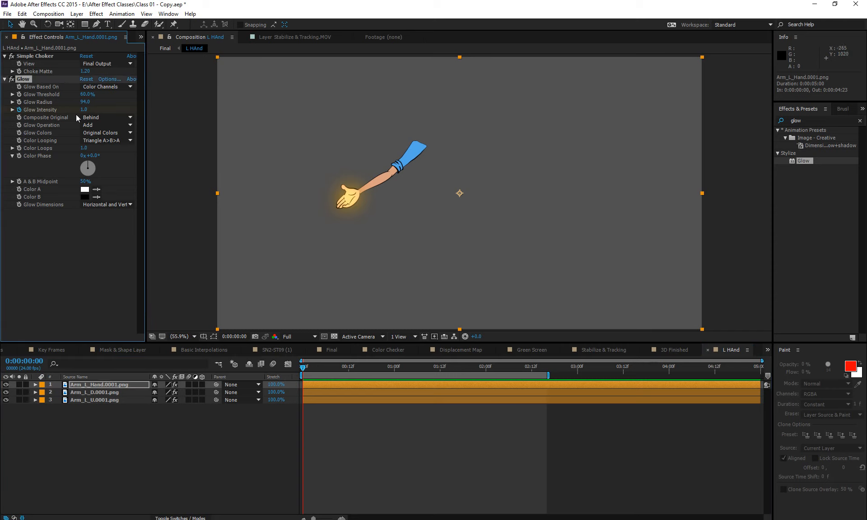
{"action": "left_click_drag", "start_coordinate": [85, 110], "coordinate": [71, 117]}
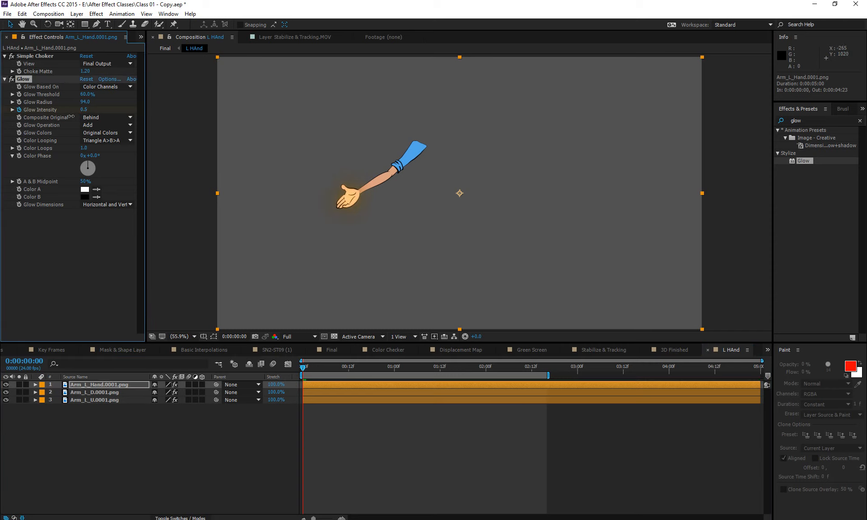
{"action": "left_click", "coordinate": [394, 367]}
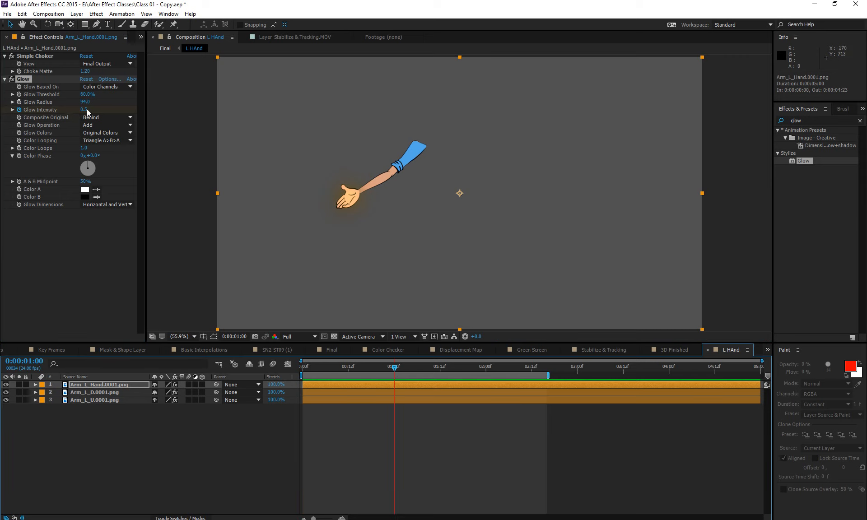
{"action": "left_click_drag", "start_coordinate": [87, 109], "coordinate": [126, 110]}
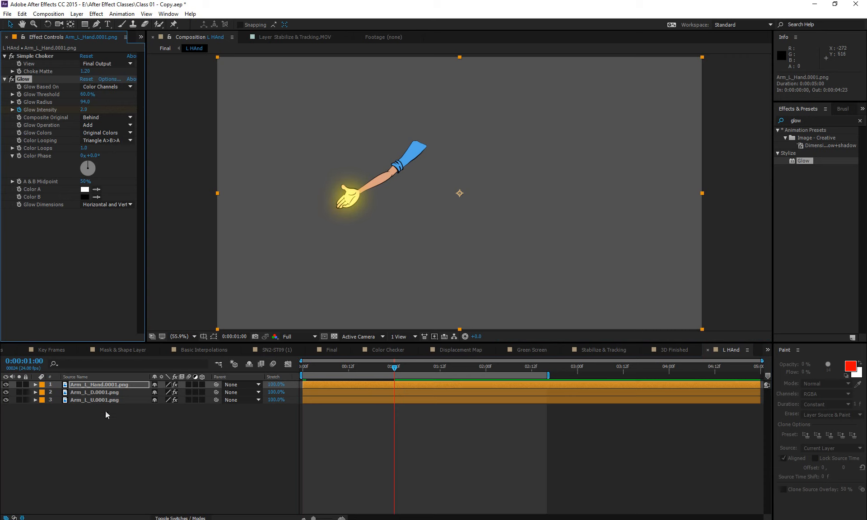
{"action": "left_click_drag", "start_coordinate": [367, 368], "coordinate": [385, 375]}
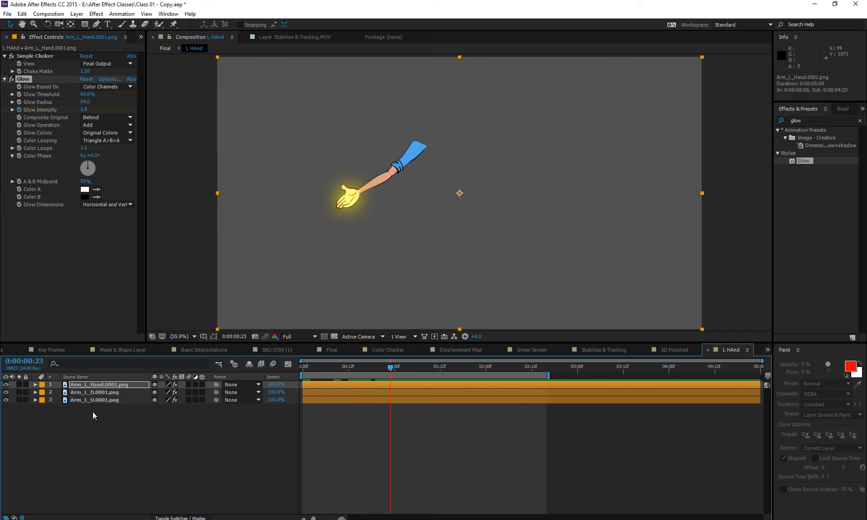
- Keyframe the Arm_L_U layer's Position at frame 23, and at the start move the sleeve away from the arm to about 1263, 418
{"action": "left_click", "coordinate": [110, 394]}
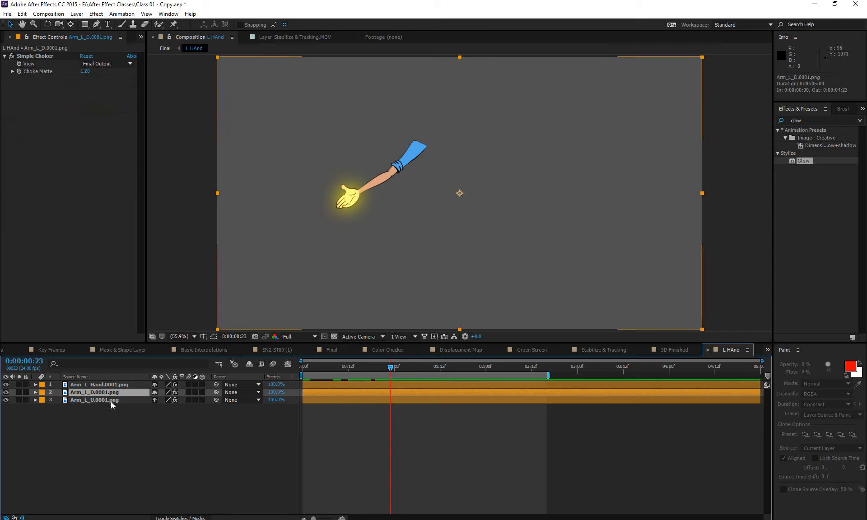
{"action": "left_click", "coordinate": [110, 401]}
{"action": "key", "text": "p"}
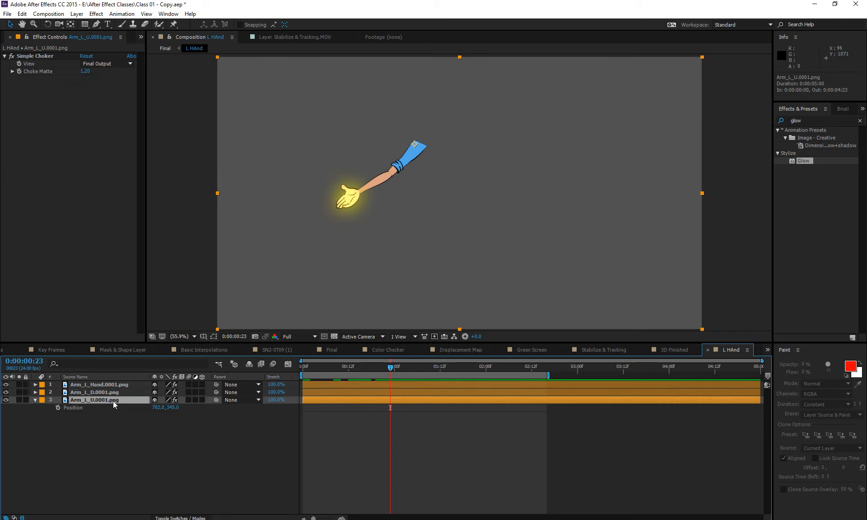
{"action": "left_click", "coordinate": [58, 408]}
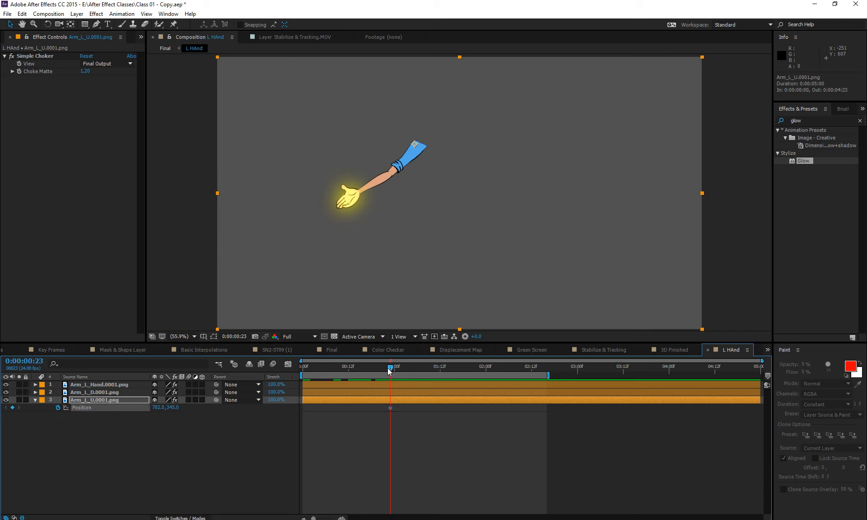
{"action": "key", "text": "Home"}
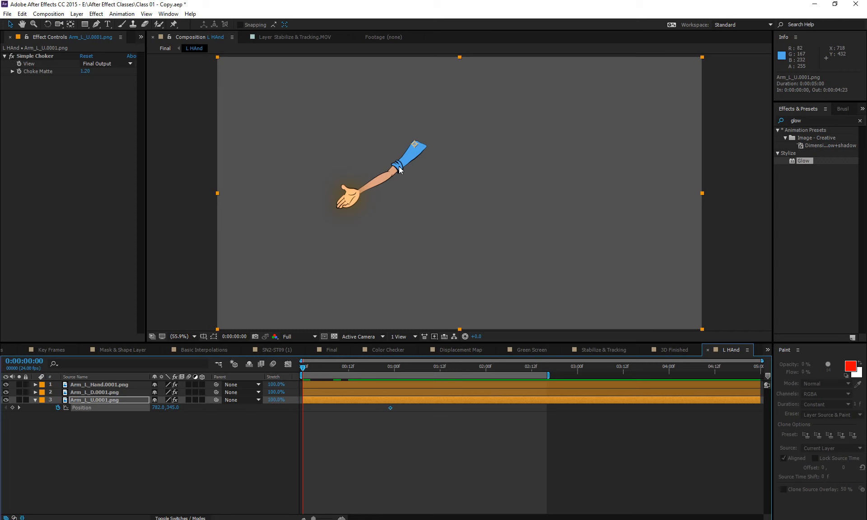
{"action": "left_click_drag", "start_coordinate": [399, 170], "coordinate": [520, 188]}
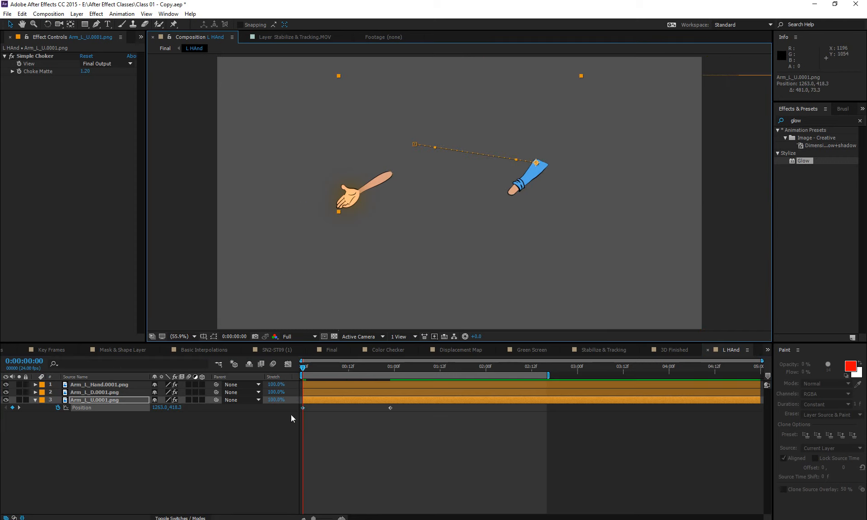
- Return to the Final composition through the composition mini-flowchart and scrub to preview the nested left arm's animation
{"action": "left_click", "coordinate": [229, 430]}
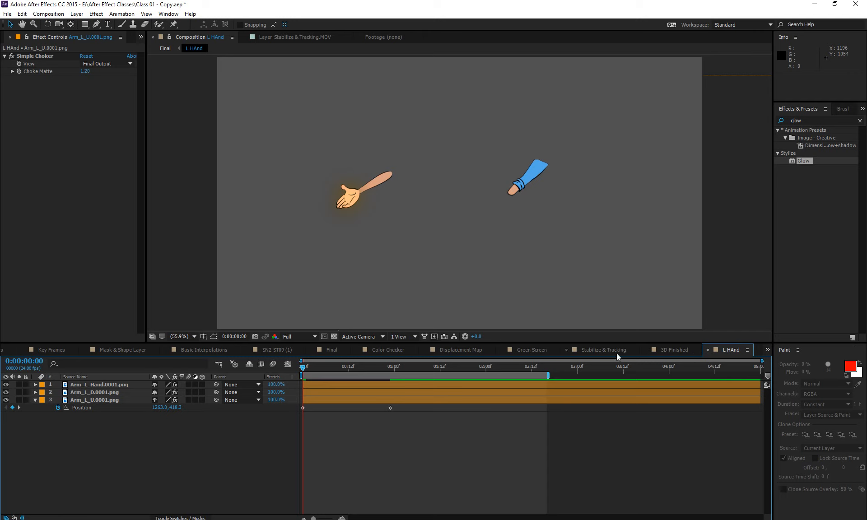
{"action": "left_click", "coordinate": [664, 351]}
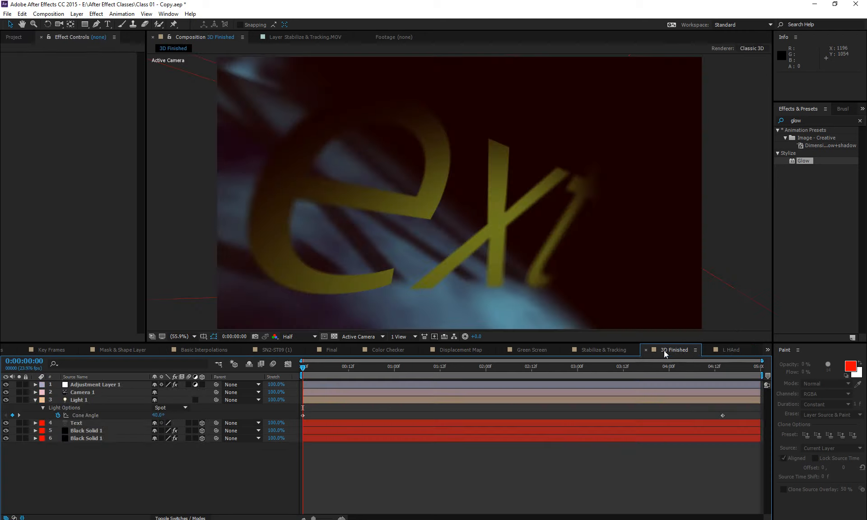
{"action": "left_click", "coordinate": [731, 349]}
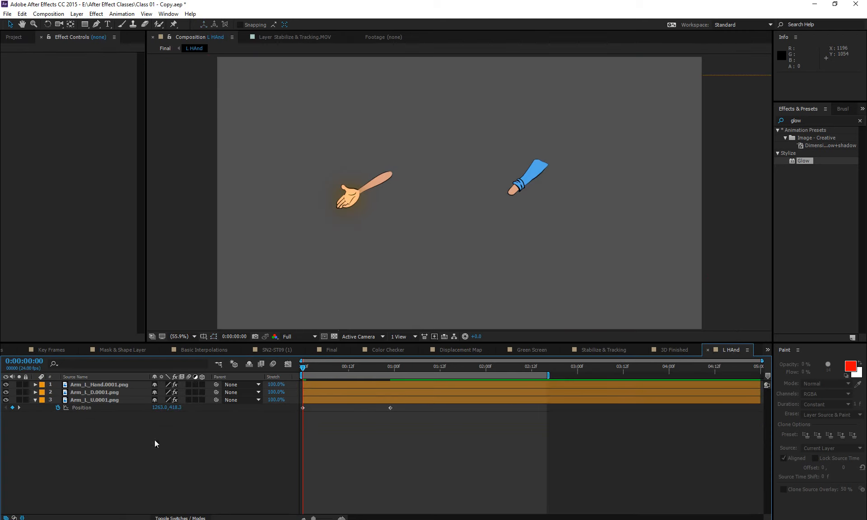
{"action": "key", "text": "Tab"}
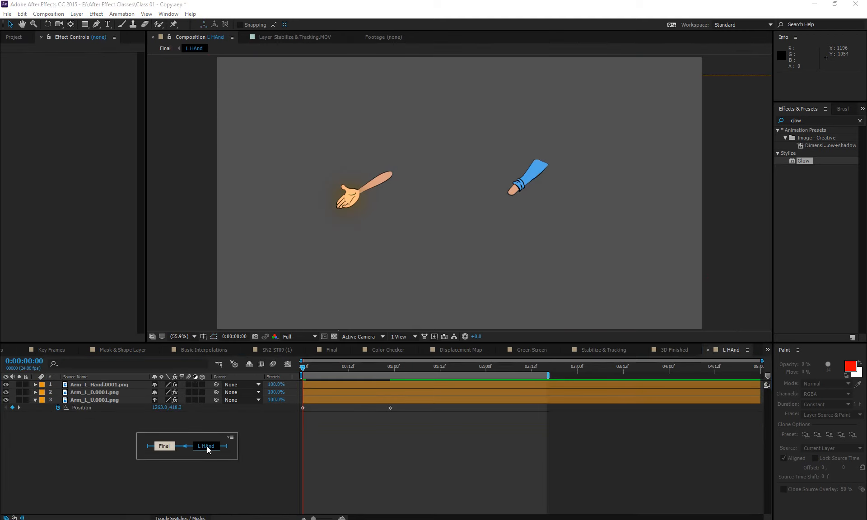
{"action": "left_click", "coordinate": [164, 446]}
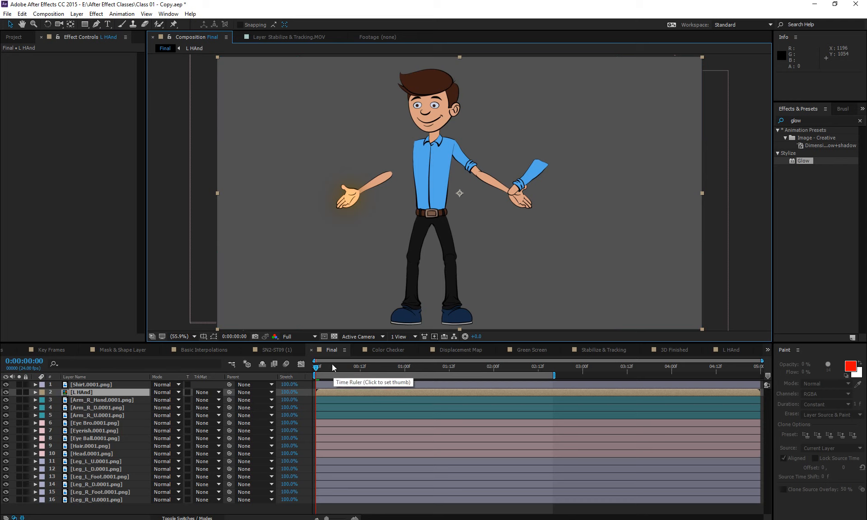
{"action": "left_click_drag", "start_coordinate": [318, 366], "coordinate": [286, 398]}
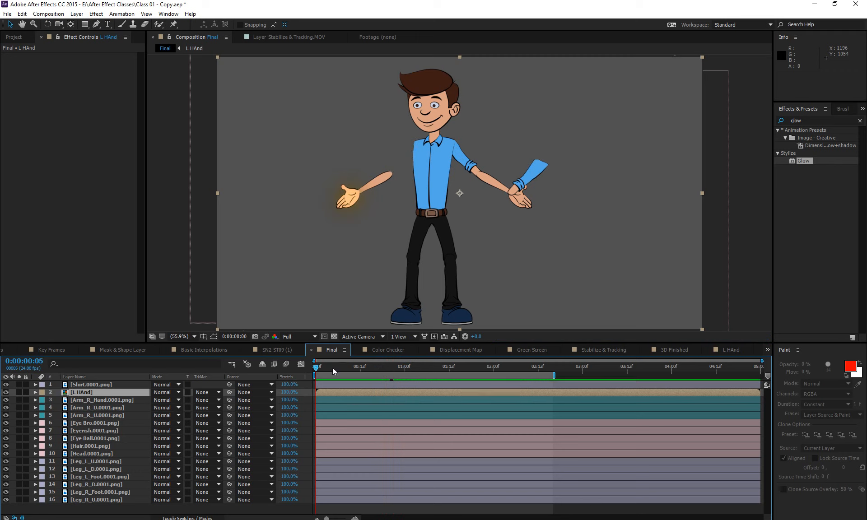
{"action": "left_click_drag", "start_coordinate": [332, 367], "coordinate": [418, 385]}
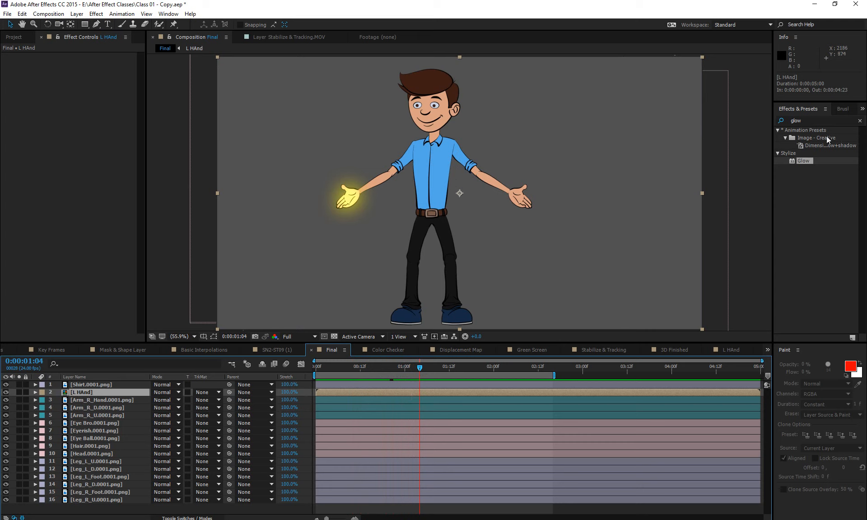
- Find the Color Balance (HLS) effect with "hls", apply it to the L HAnd layer and set Hue to +179°
{"action": "left_click", "coordinate": [818, 121]}
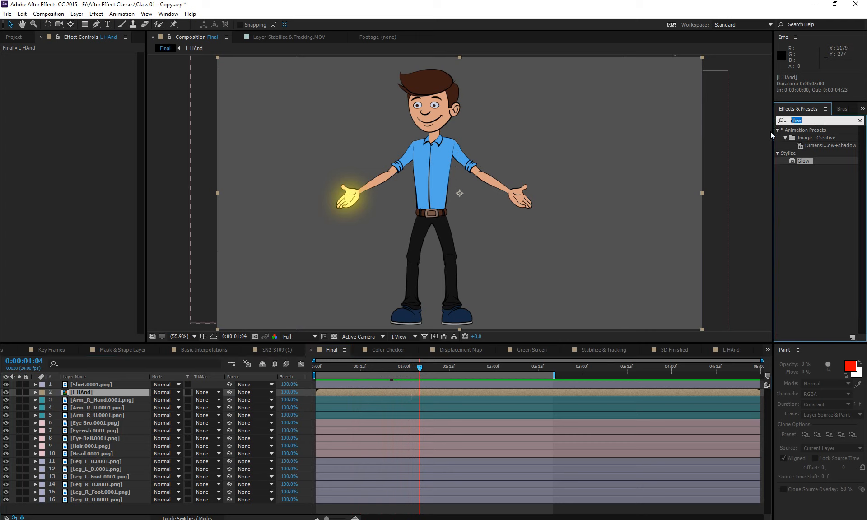
{"action": "left_click", "coordinate": [437, 392]}
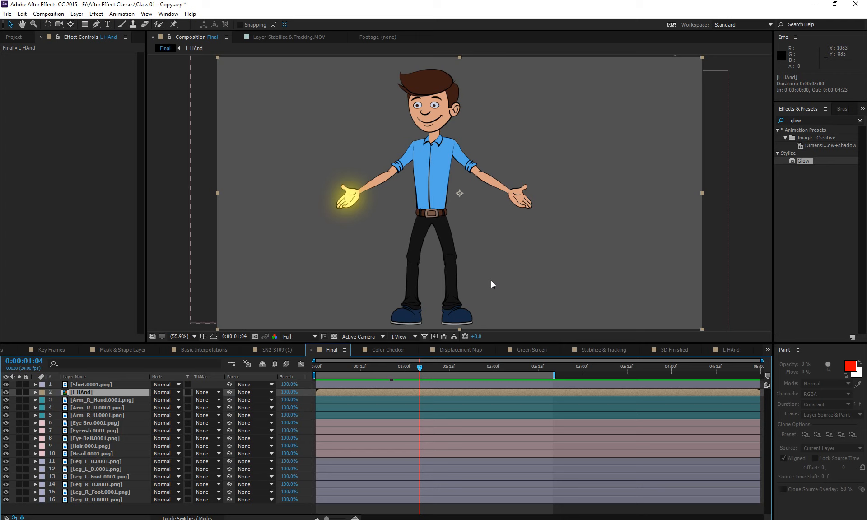
{"action": "left_click", "coordinate": [786, 121]}
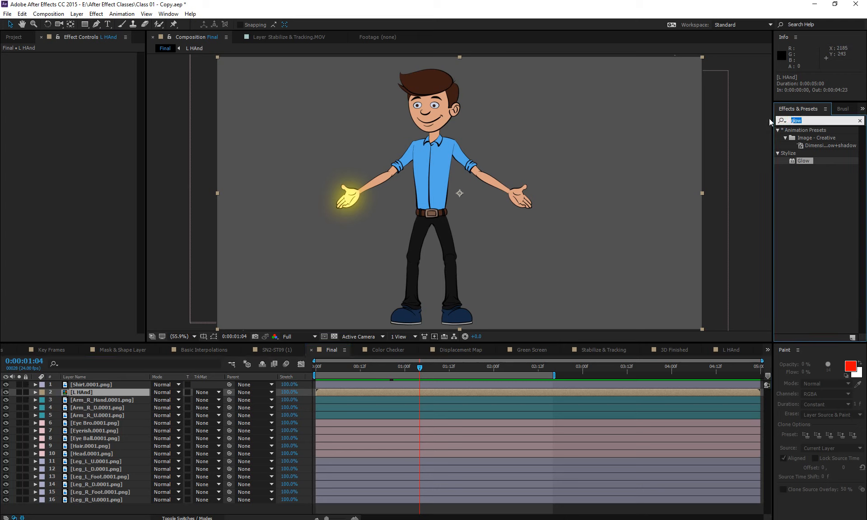
{"action": "type", "text": "hls"}
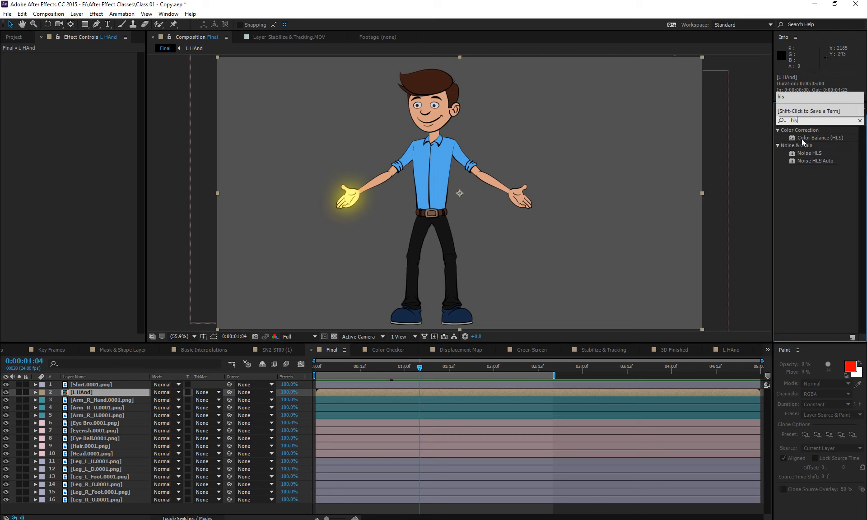
{"action": "left_click_drag", "start_coordinate": [803, 141], "coordinate": [179, 66]}
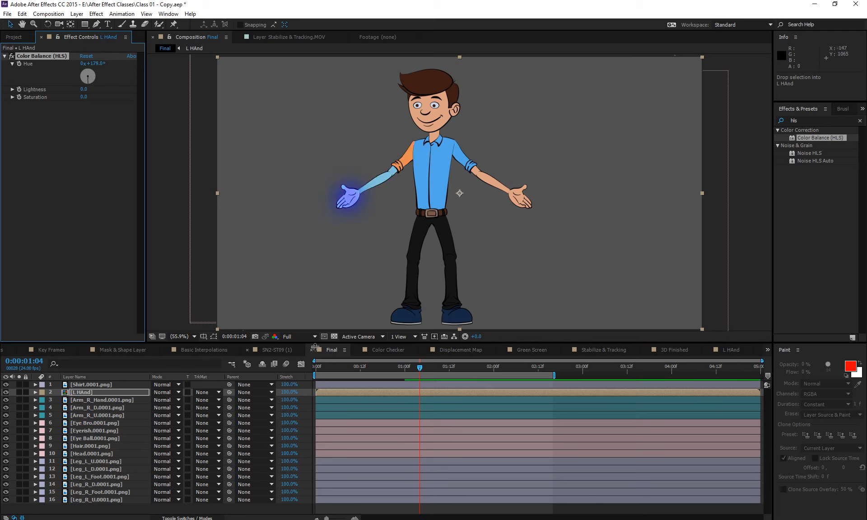
{"action": "left_click", "coordinate": [414, 391]}
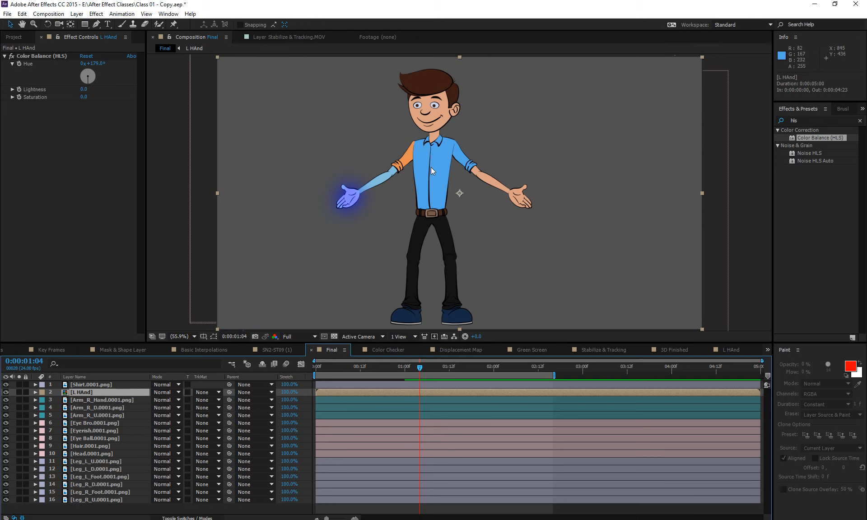
- Pre-compose the three Arm_R layers as "R Hand" with all attributes moved into the new composition
{"action": "left_click", "coordinate": [129, 397]}
{"action": "left_click", "coordinate": [120, 418], "text": "shift"}
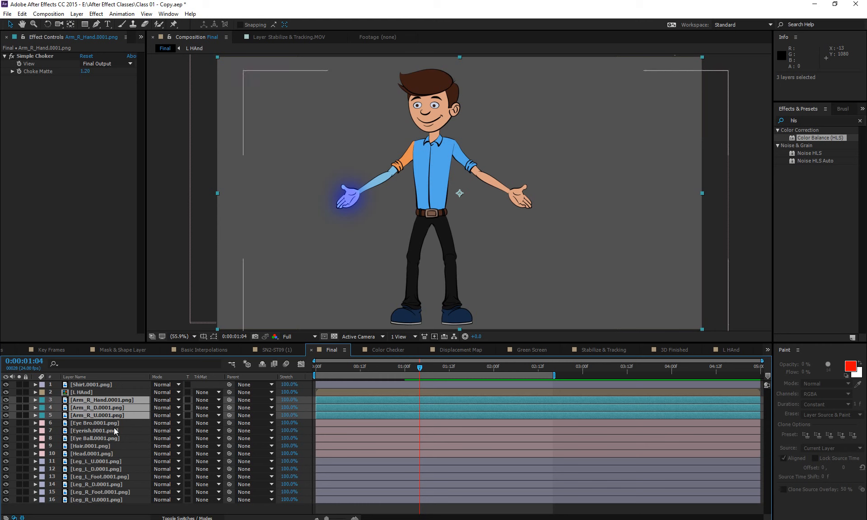
{"action": "key", "text": "ctrl+shift+c"}
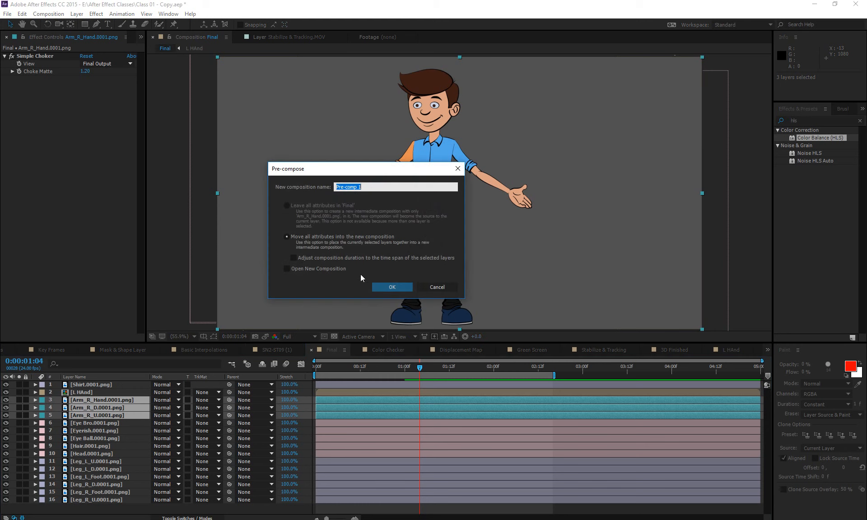
{"action": "type", "text": "R Hand"}
{"action": "key", "text": "Return"}
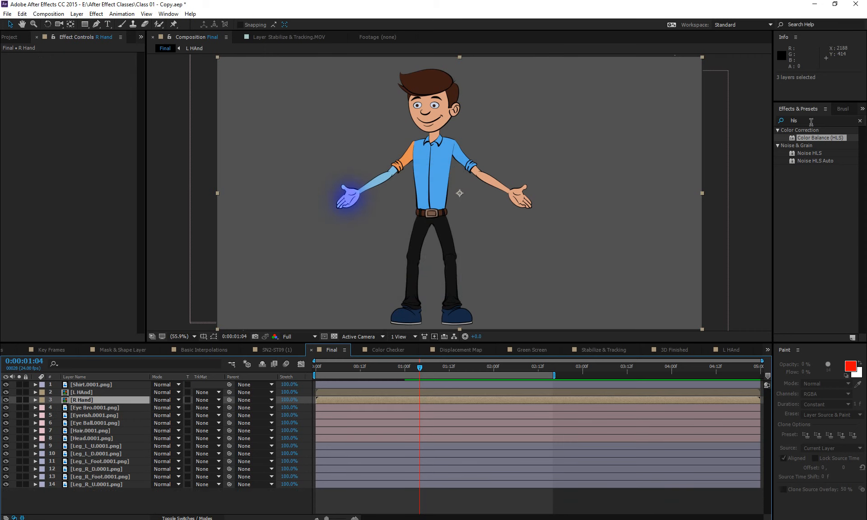
- Apply Color Balance (HLS) to the R Hand layer, set Hue to -64°, and scrub the timeline to preview both arms
{"action": "left_click_drag", "start_coordinate": [809, 138], "coordinate": [99, 120]}
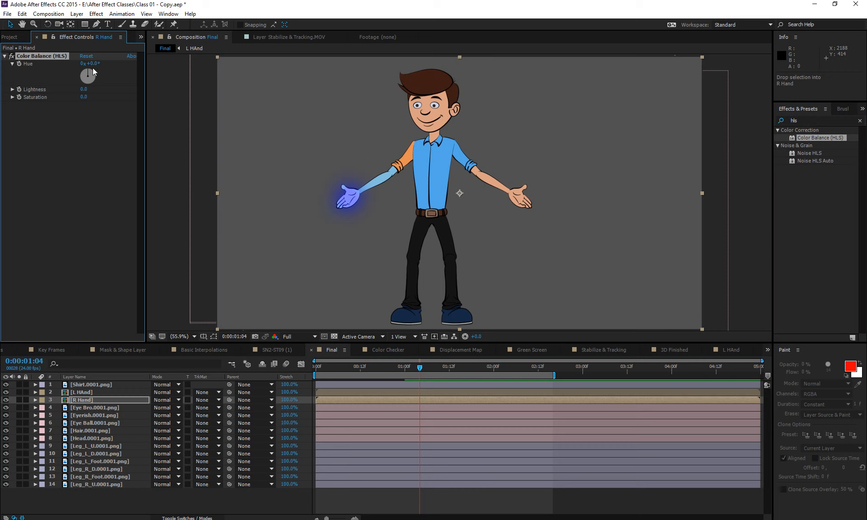
{"action": "left_click_drag", "start_coordinate": [92, 64], "coordinate": [70, 69]}
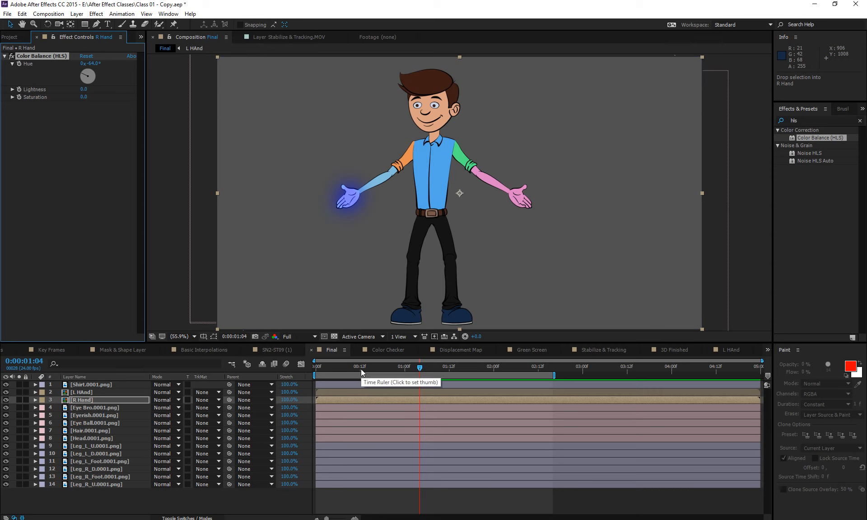
{"action": "left_click_drag", "start_coordinate": [361, 369], "coordinate": [435, 369]}
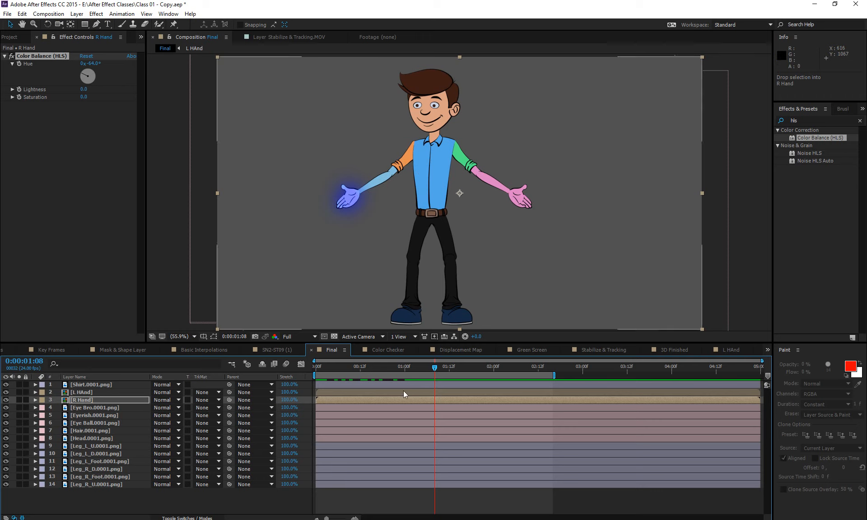
{"action": "left_click_drag", "start_coordinate": [352, 371], "coordinate": [449, 373]}
- Undo both Color Balance effects, the right arm's pre-compose and the Position keyframing of the Arm_L_U layer
{"action": "key", "text": "ctrl+z"}
{"action": "key", "text": "ctrl+z"}
{"action": "key", "text": "ctrl+z"}
{"action": "key", "text": "ctrl+z"}
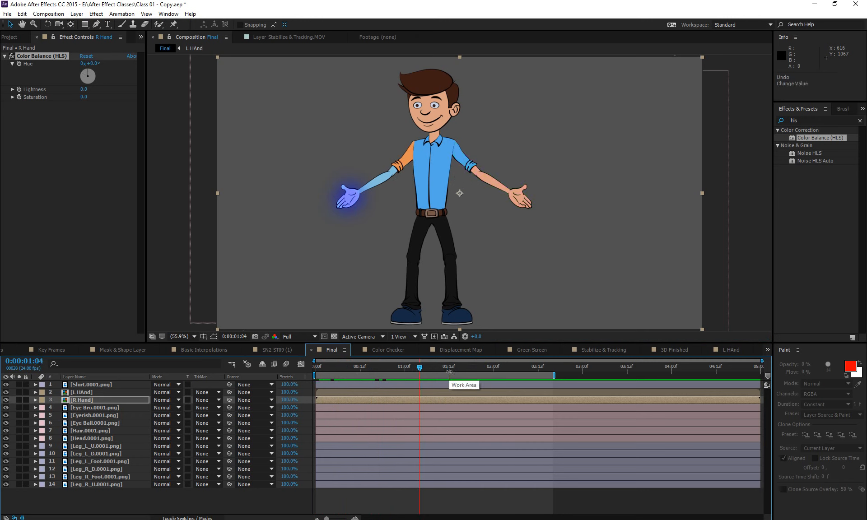
{"action": "key", "text": "ctrl+z"}
{"action": "key", "text": "ctrl+z"}
{"action": "key", "text": "ctrl+z"}
{"action": "key", "text": "ctrl+z"}
{"action": "key", "text": "ctrl+z"}
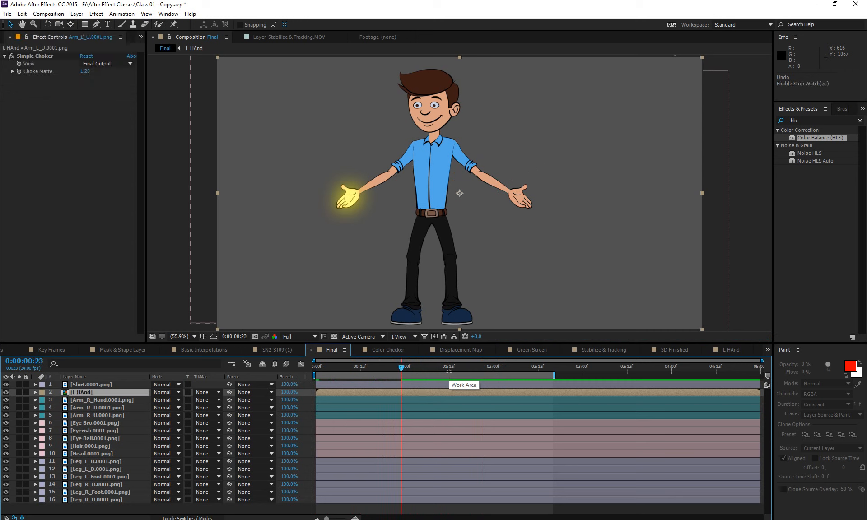
- Undo the remaining keyframing, the Glow effect and the left arm's pre-compose, restoring the separate Arm_L layers
{"action": "key", "text": "ctrl+z"}
{"action": "key", "text": "ctrl+z"}
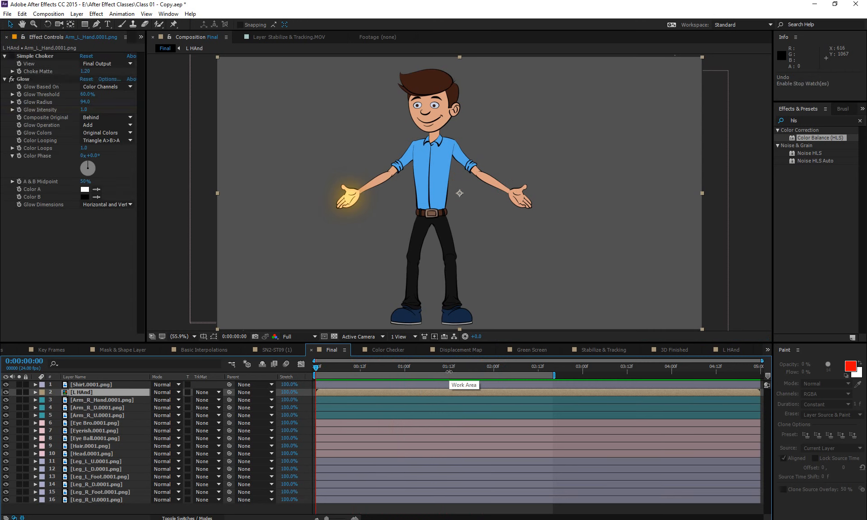
{"action": "key", "text": "ctrl+z"}
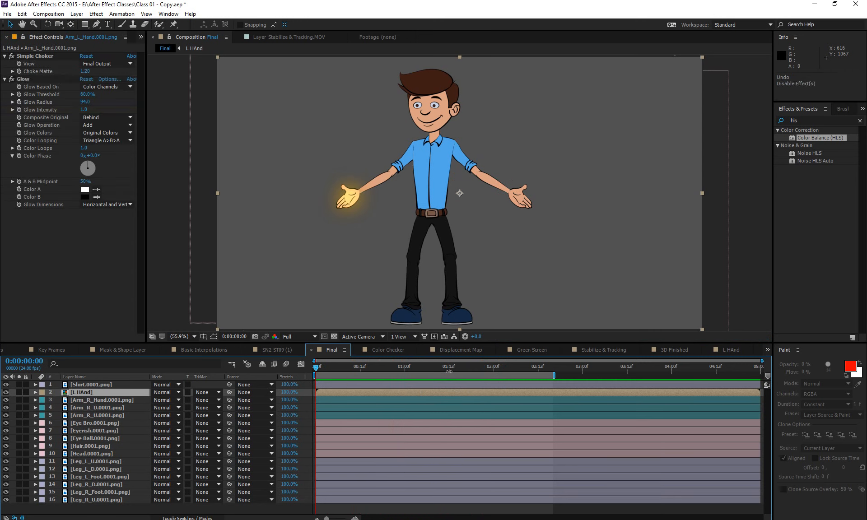
{"action": "key", "text": "ctrl+z"}
{"action": "key", "text": "ctrl+z"}
{"action": "key", "text": "ctrl+z"}
{"action": "key", "text": "ctrl+z"}
{"action": "key", "text": "ctrl+z"}
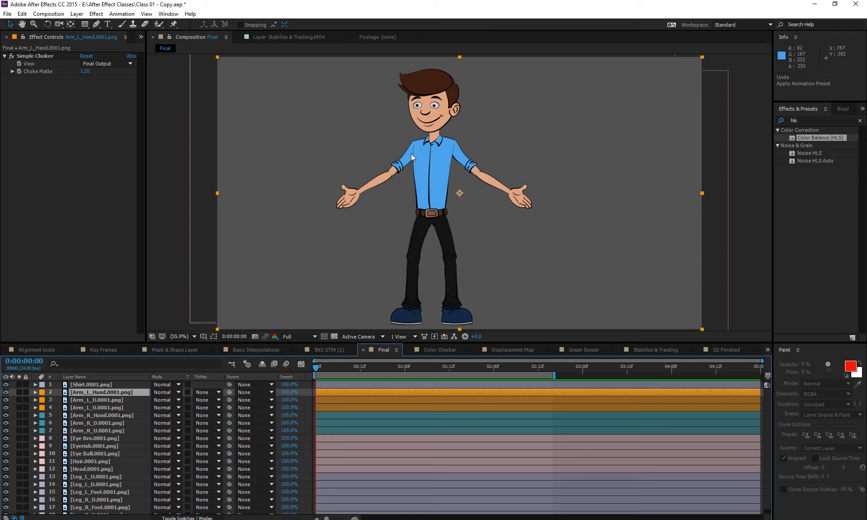
- Reveal Position on the three Arm_L layers and shift them left together, bringing Arm_L_Hand to about 664, 540
{"action": "left_click", "coordinate": [105, 410], "text": "shift"}
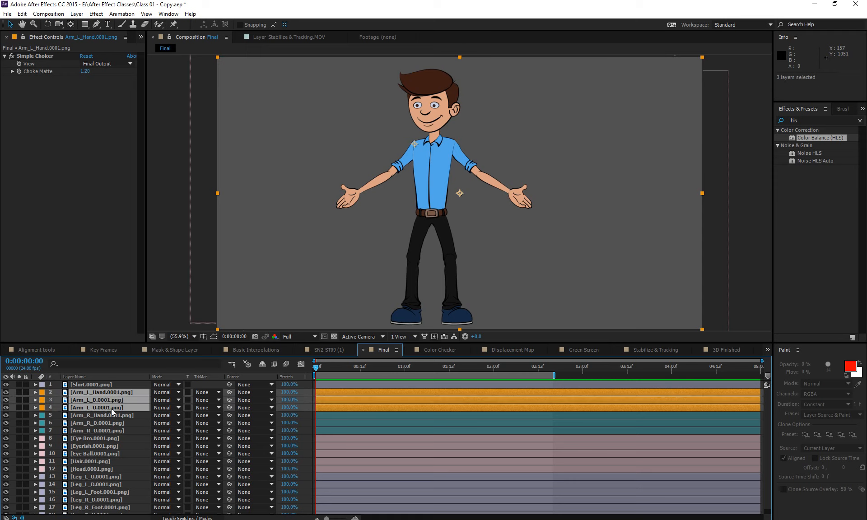
{"action": "key", "text": "p"}
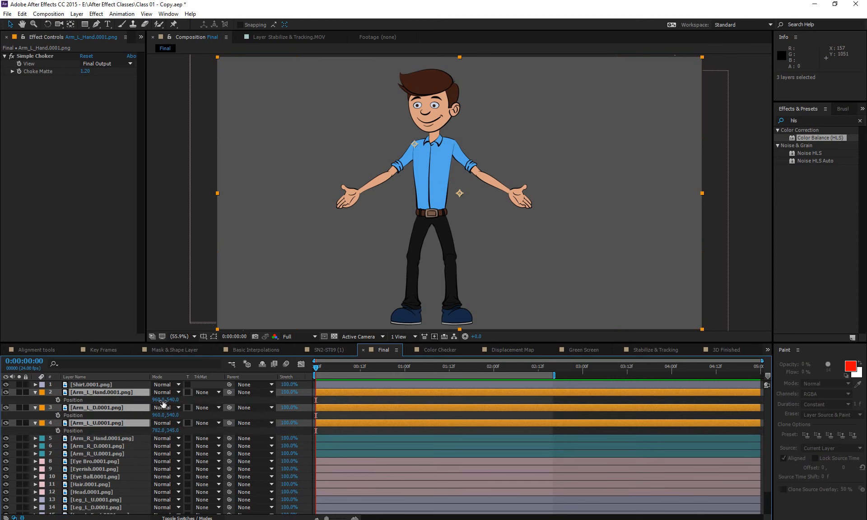
{"action": "left_click_drag", "start_coordinate": [158, 400], "coordinate": [94, 401]}
{"action": "key", "text": "ctrl+z"}
{"action": "left_click_drag", "start_coordinate": [160, 401], "coordinate": [25, 406]}
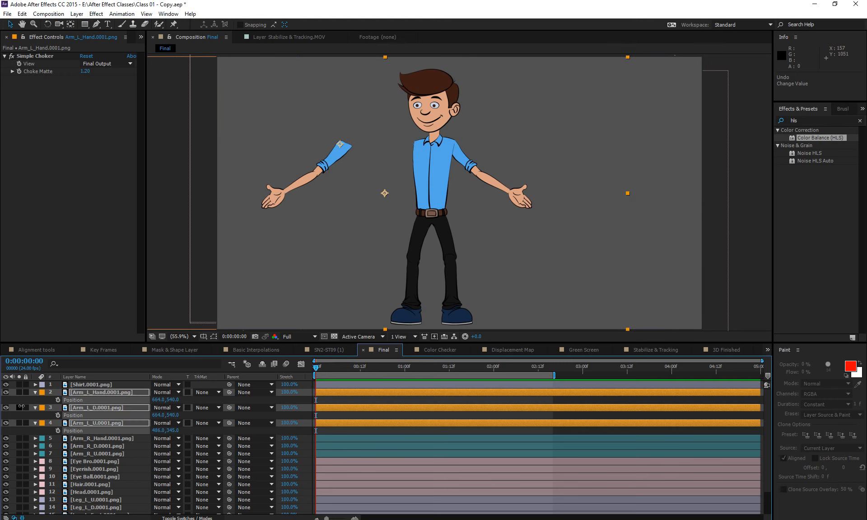
- Keyframe Position of the three Arm_L layers at frame 0 and frame 13, with Arm_L_Hand at 959, 540
{"action": "left_click", "coordinate": [58, 400]}
{"action": "key", "text": "alt+shift+p"}
{"action": "left_click_drag", "start_coordinate": [157, 402], "coordinate": [290, 404]}
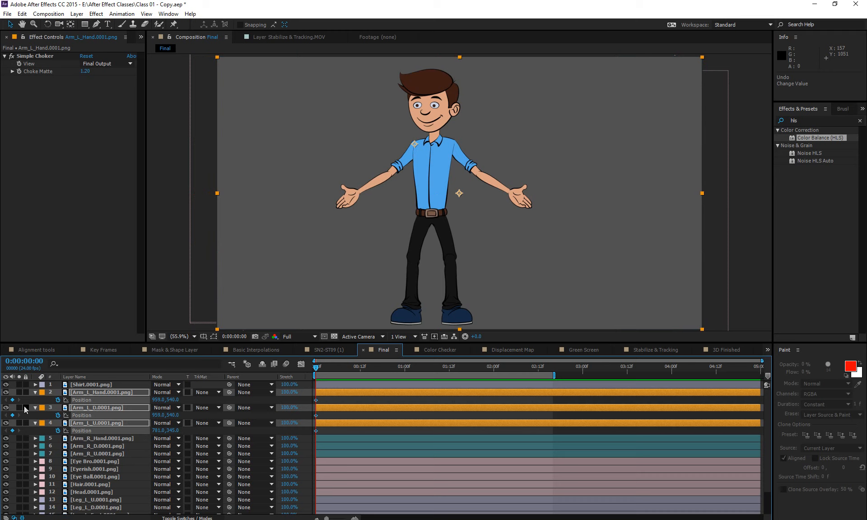
{"action": "key", "text": "shift+Page_Down"}
{"action": "key", "text": "Page_Down"}
{"action": "key", "text": "Page_Down"}
{"action": "key", "text": "Page_Down"}
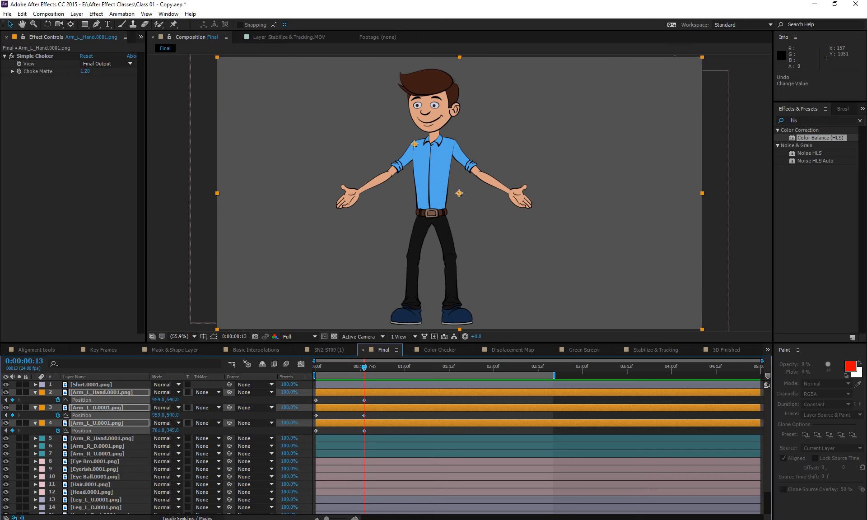
- At frame 0, move the three Arm_L layers left, with Arm_L_Hand at about 722, 540, and scrub to preview the motion
{"action": "left_click_drag", "start_coordinate": [362, 373], "coordinate": [285, 374]}
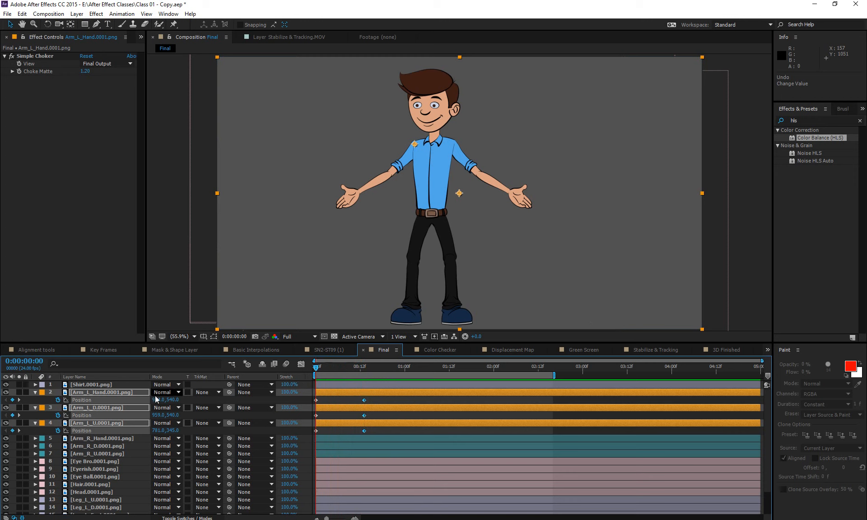
{"action": "left_click_drag", "start_coordinate": [159, 399], "coordinate": [72, 415]}
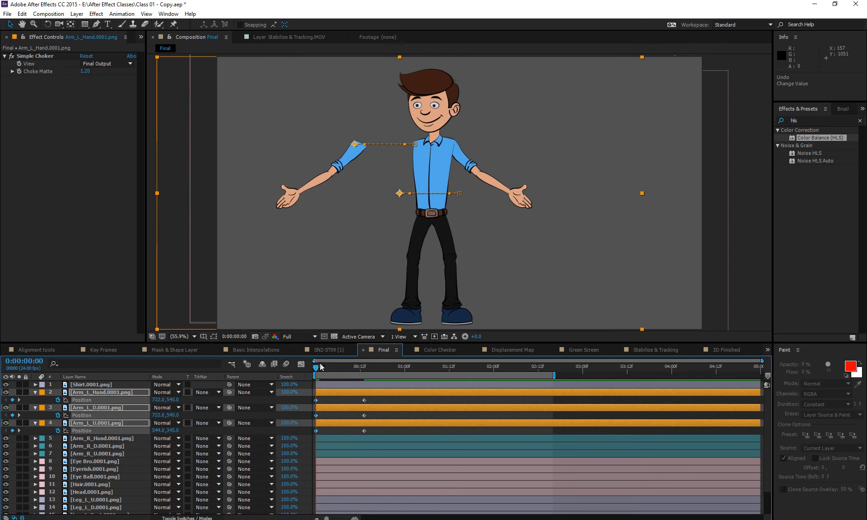
{"action": "left_click_drag", "start_coordinate": [324, 367], "coordinate": [374, 386]}
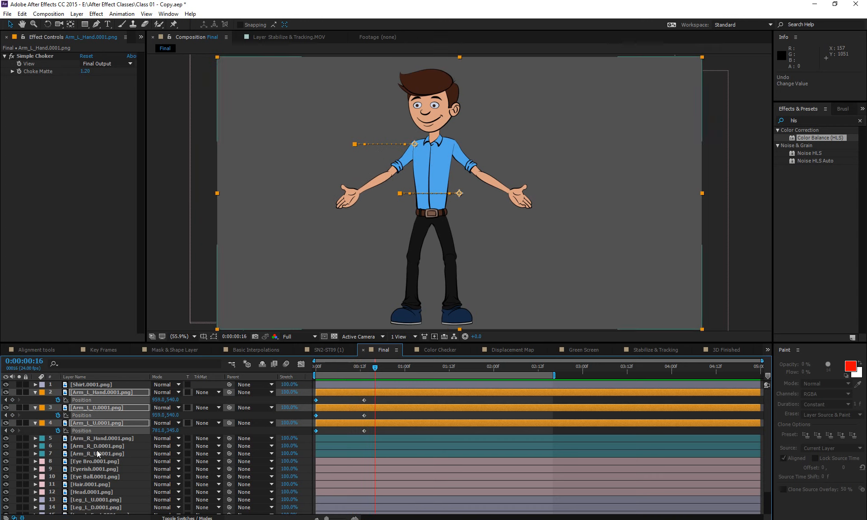
- Undo the arm's Position changes and the keyframing on the three Arm_L layers
{"action": "key", "text": "ctrl+z"}
{"action": "key", "text": "ctrl+z"}
{"action": "key", "text": "ctrl+z"}
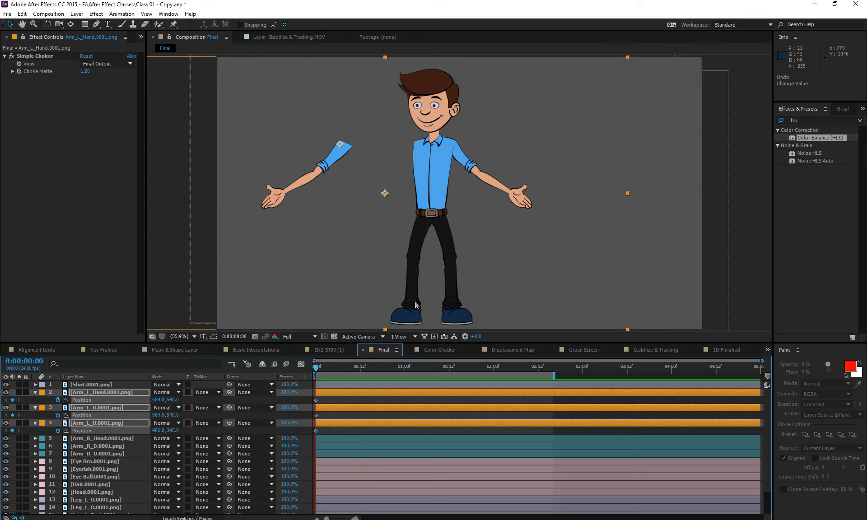
{"action": "key", "text": "ctrl+z"}
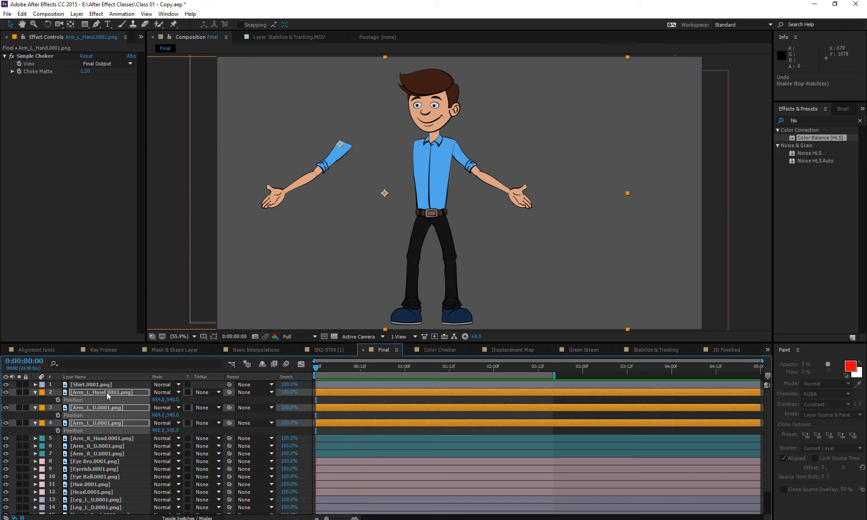
- Deselect the arm layers and add a new null object to the Final composition
{"action": "left_click", "coordinate": [29, 402]}
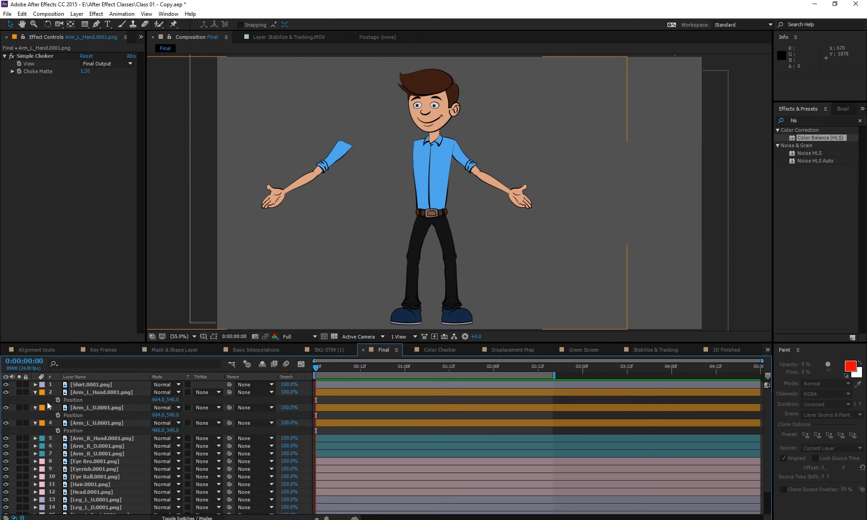
{"action": "right_click", "coordinate": [45, 403]}
{"action": "mouse_move", "coordinate": [50, 406]}
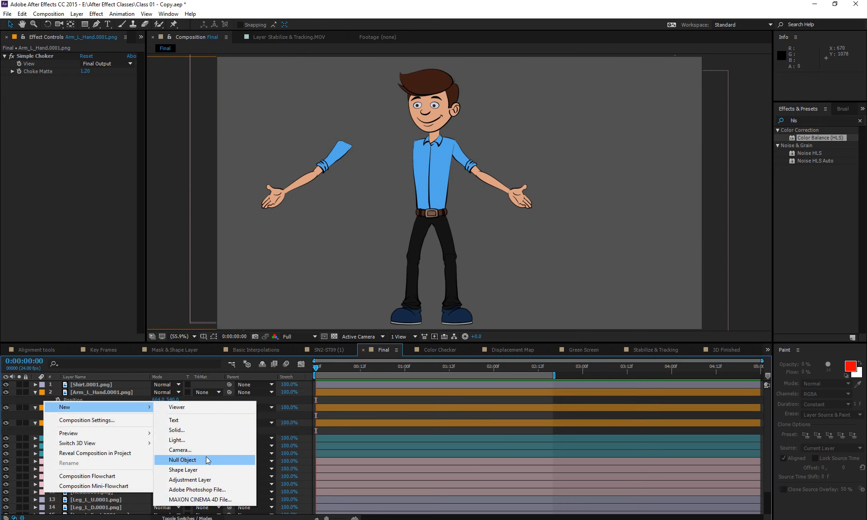
{"action": "left_click", "coordinate": [208, 460]}
- Parent the Arm_L_Hand, Arm_L_D and Arm_L_U layers to the new null object
{"action": "left_click", "coordinate": [90, 401]}
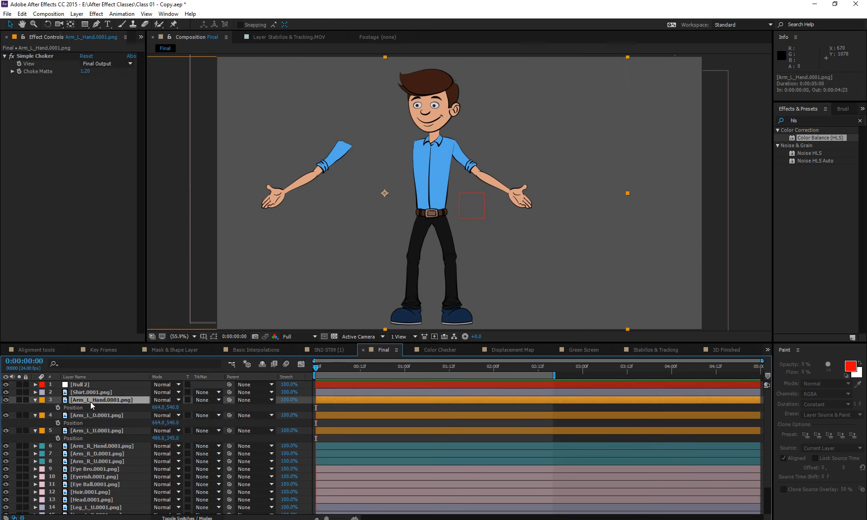
{"action": "left_click", "coordinate": [91, 430], "text": "shift"}
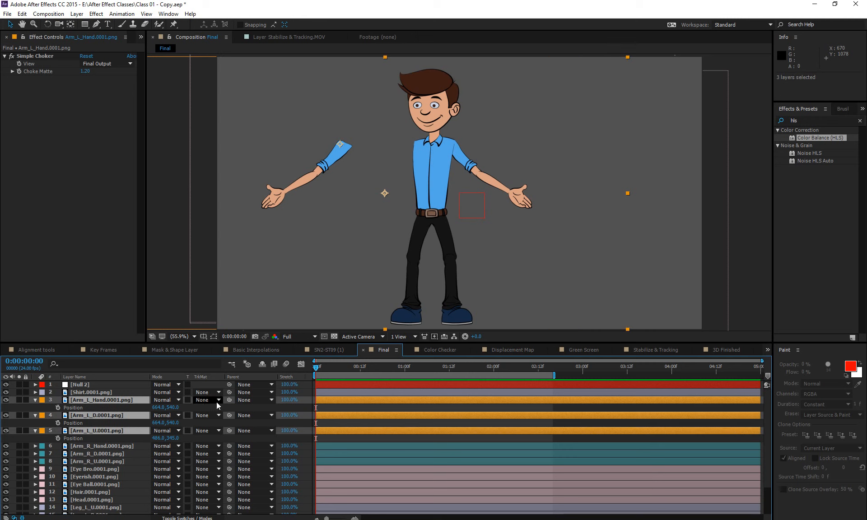
{"action": "left_click", "coordinate": [253, 401]}
{"action": "left_click", "coordinate": [262, 210]}
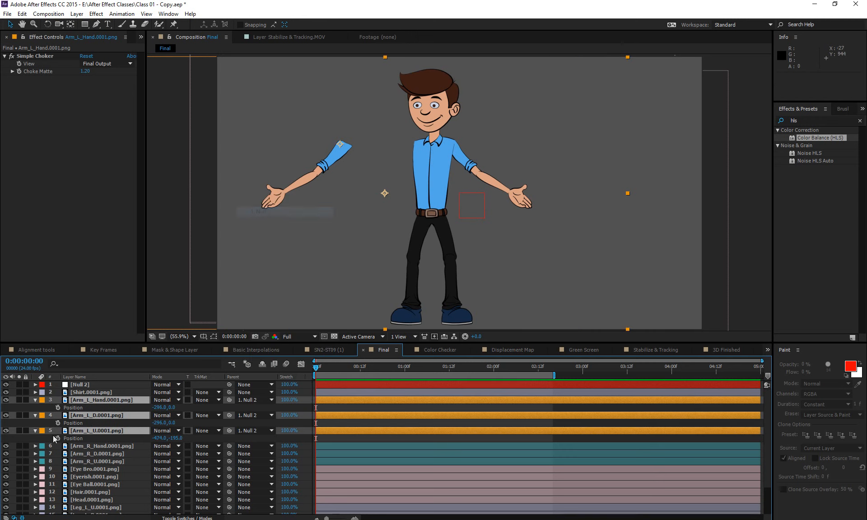
- Move the null and its parented arm to a Position of about 1015.4, 854.7, leaving the null's Position without keyframes
{"action": "left_click", "coordinate": [96, 384]}
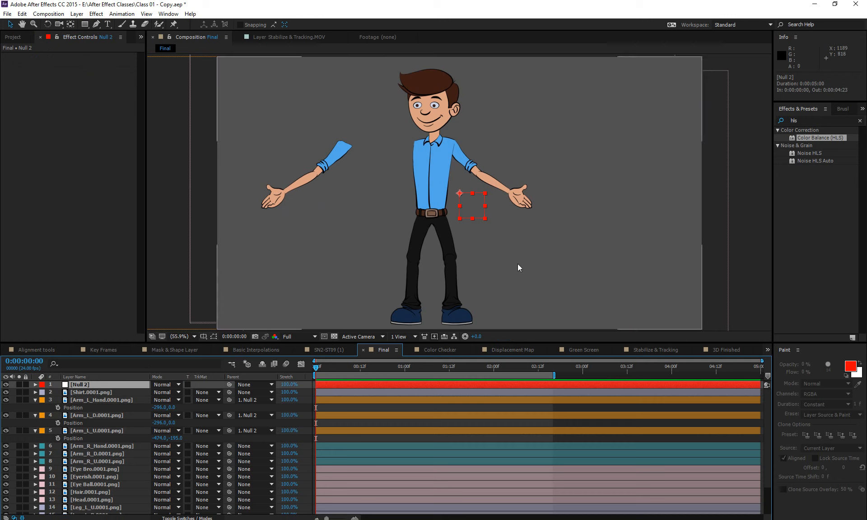
{"action": "key", "text": "p"}
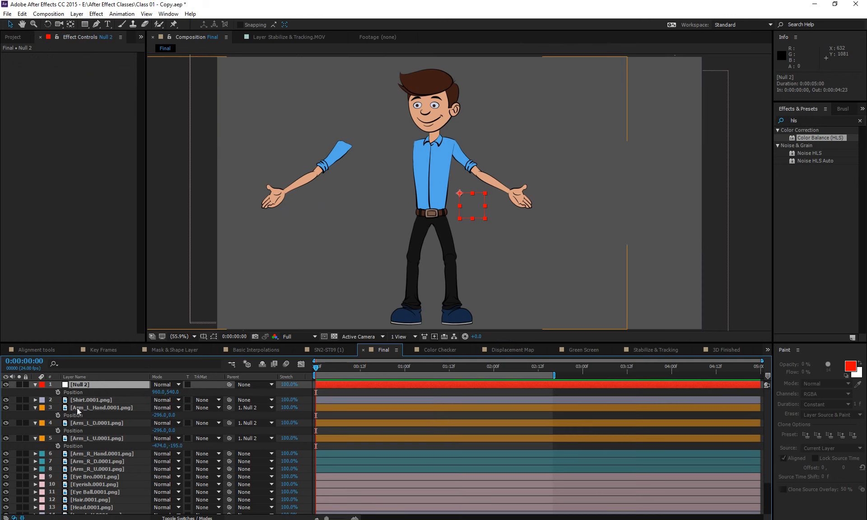
{"action": "left_click", "coordinate": [58, 392]}
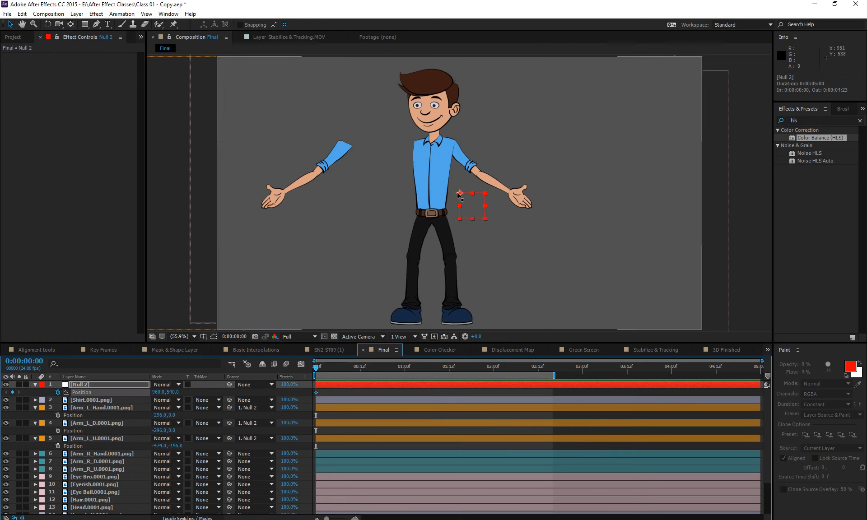
{"action": "left_click_drag", "start_coordinate": [463, 194], "coordinate": [483, 252]}
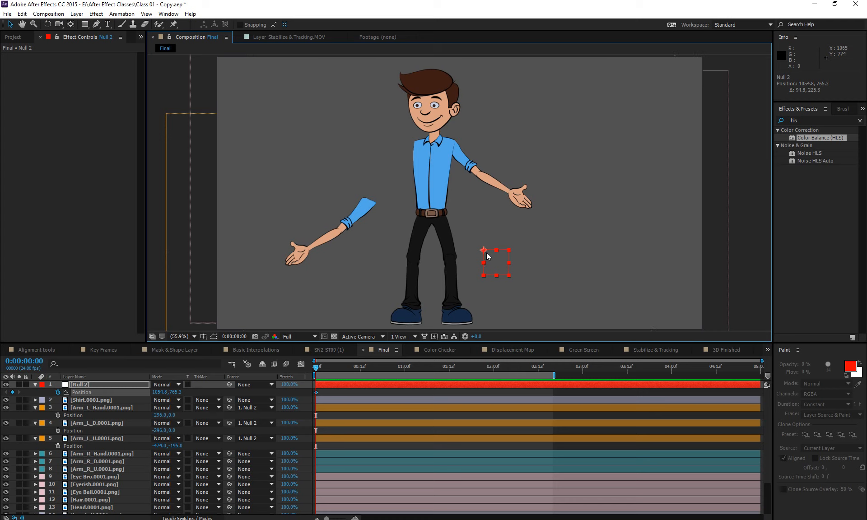
{"action": "left_click_drag", "start_coordinate": [484, 252], "coordinate": [473, 273]}
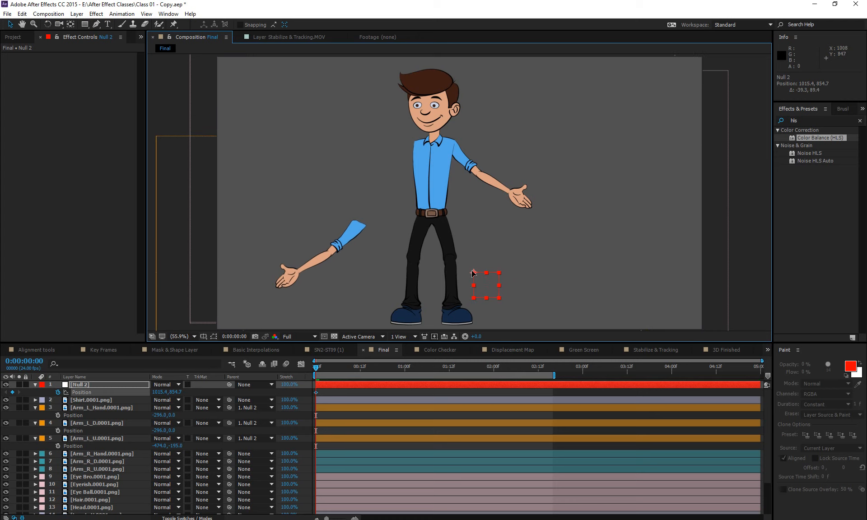
{"action": "left_click", "coordinate": [58, 392]}
- Pre-compose the three Arm_R layers under the default name and move the resulting layer to about 1569.7, 405.9
{"action": "left_click", "coordinate": [115, 454]}
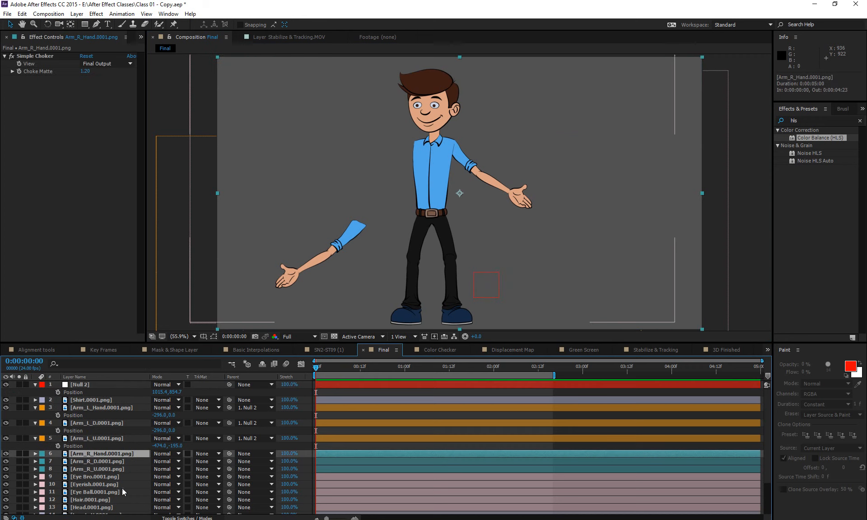
{"action": "left_click", "coordinate": [101, 470], "text": "shift"}
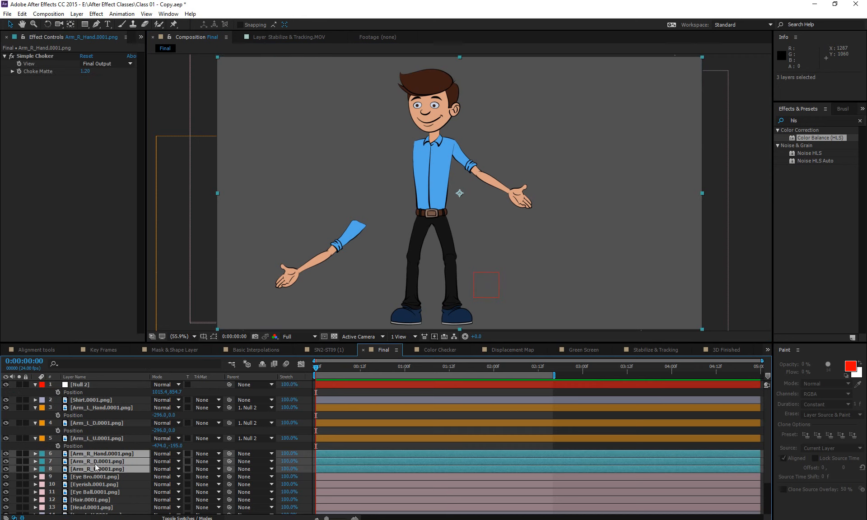
{"action": "key", "text": "ctrl+shift+c"}
{"action": "key", "text": "Return"}
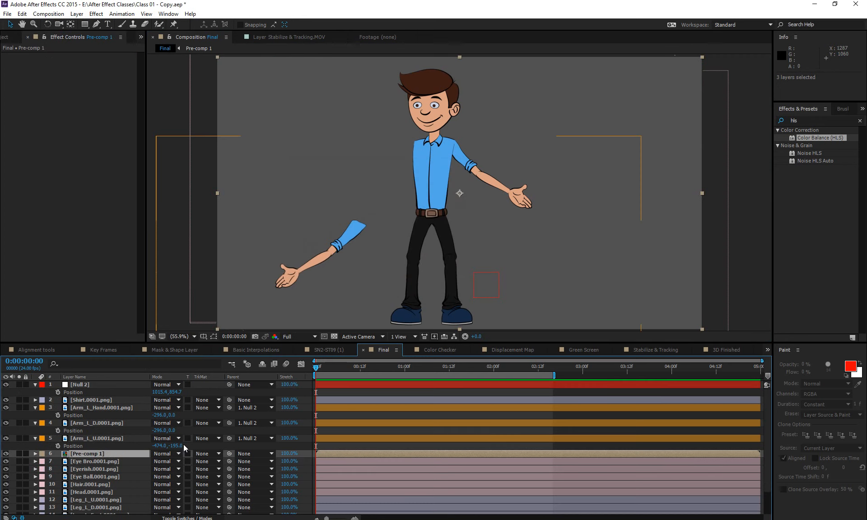
{"action": "left_click_drag", "start_coordinate": [465, 170], "coordinate": [623, 123]}
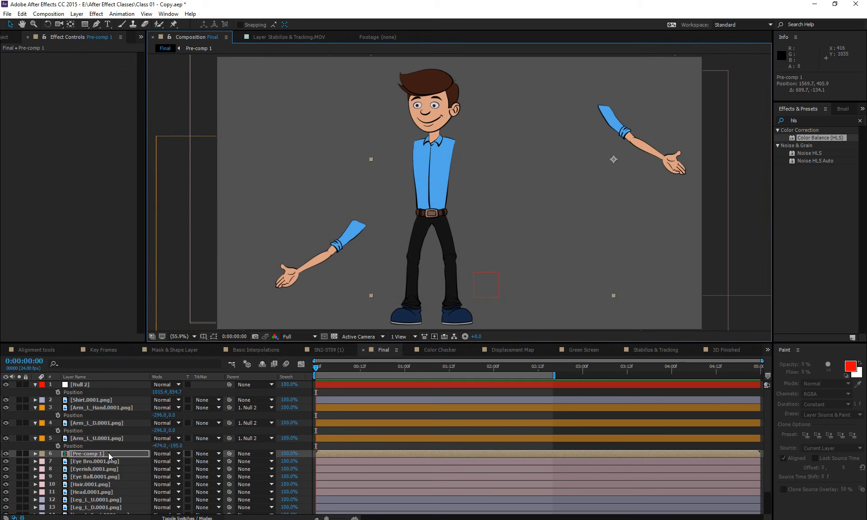
- Select the null and each of the three Arm_L layers in turn to examine how parenting keeps them as separate layers
{"action": "left_click", "coordinate": [85, 385]}
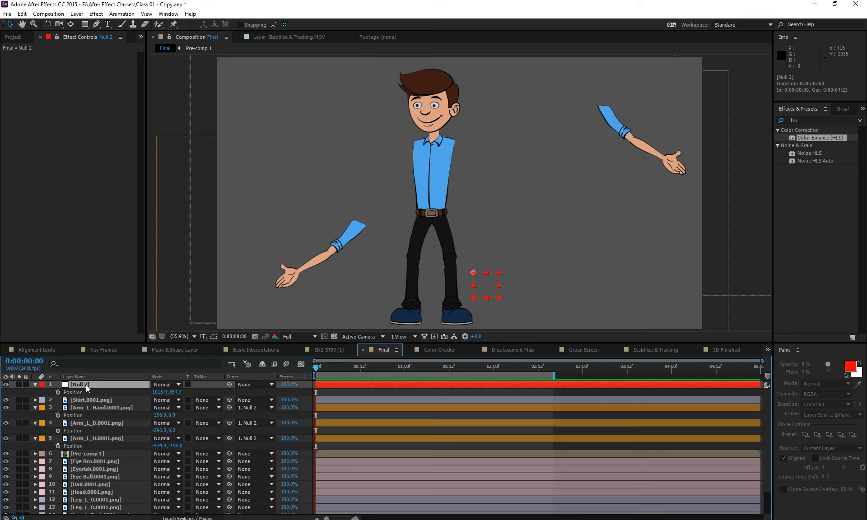
{"action": "left_click", "coordinate": [92, 409]}
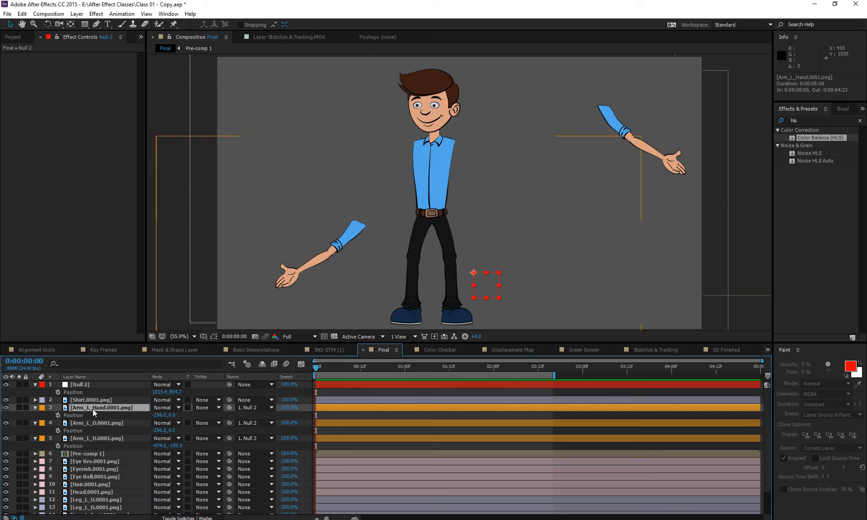
{"action": "left_click", "coordinate": [100, 423]}
{"action": "left_click", "coordinate": [104, 438]}
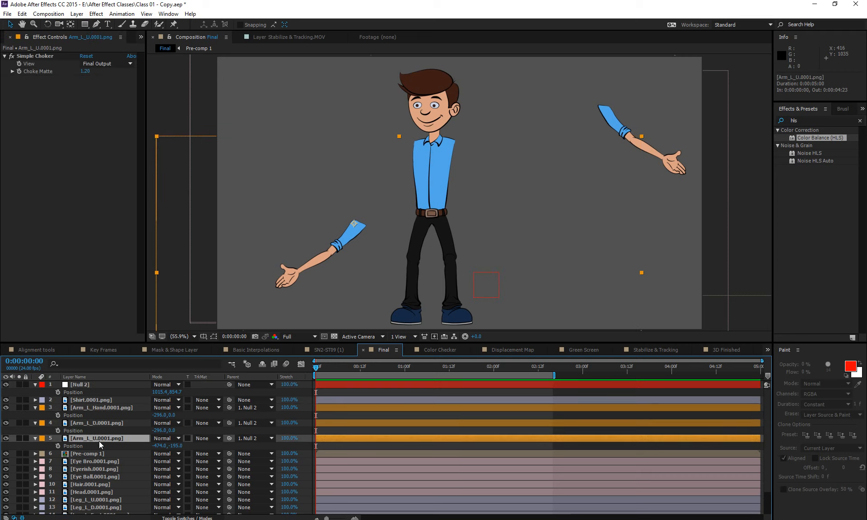
{"action": "left_click", "coordinate": [94, 424]}
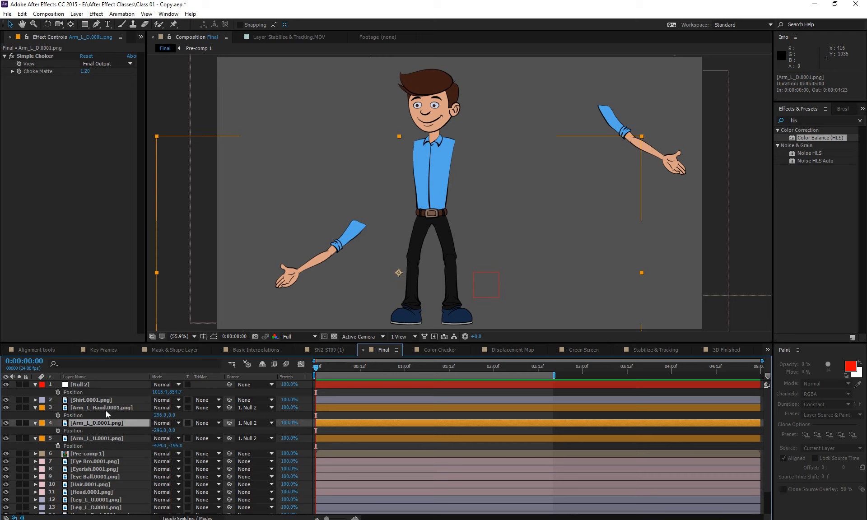
{"action": "left_click", "coordinate": [109, 408]}
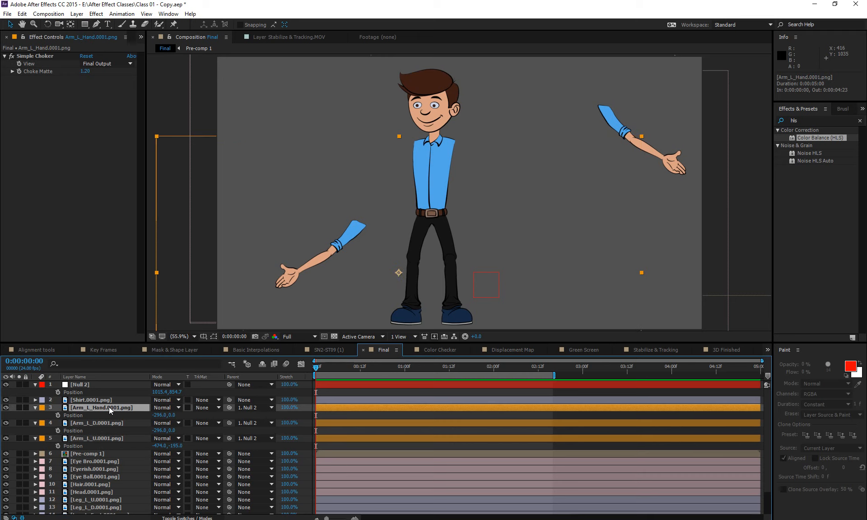
- Open the right arm's pre-composition to examine its layers and timeline, and return to the Final composition
{"action": "left_click", "coordinate": [110, 453]}
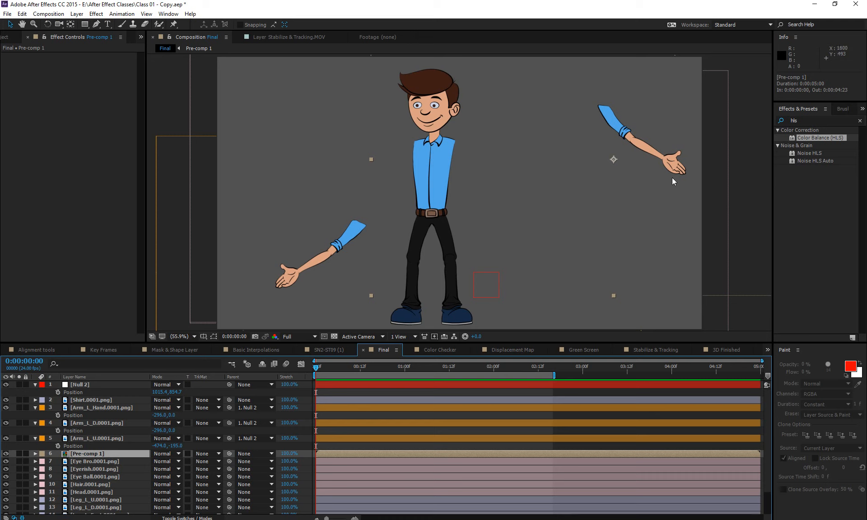
{"action": "double_click", "coordinate": [99, 455]}
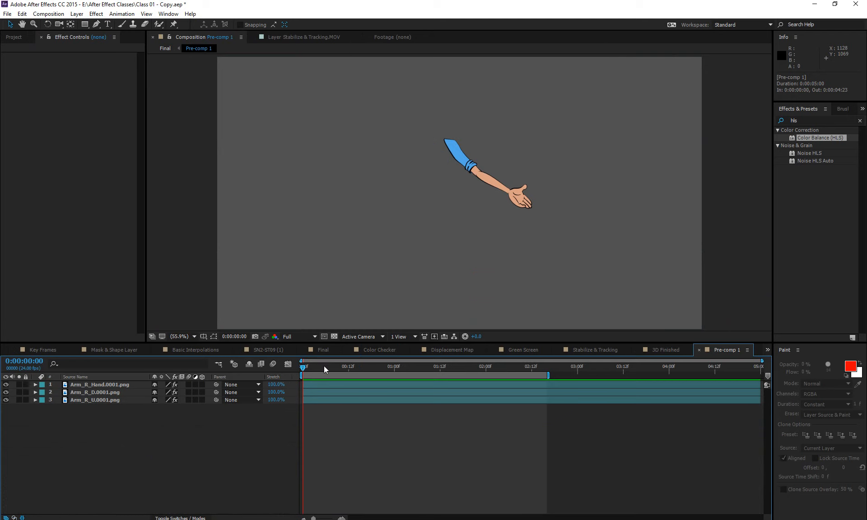
{"action": "left_click_drag", "start_coordinate": [324, 366], "coordinate": [471, 366]}
{"action": "left_click_drag", "start_coordinate": [523, 377], "coordinate": [259, 434]}
{"action": "key", "text": "Tab"}
{"action": "left_click", "coordinate": [121, 511]}
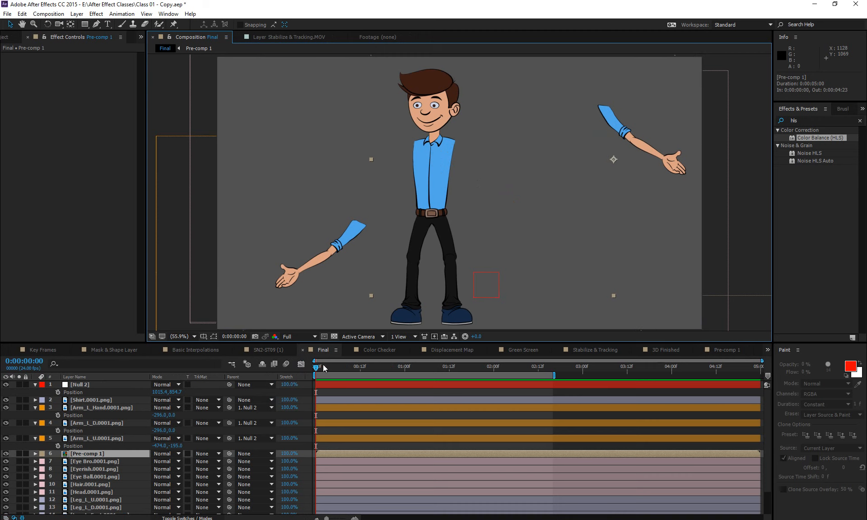
{"action": "left_click_drag", "start_coordinate": [323, 365], "coordinate": [280, 393]}
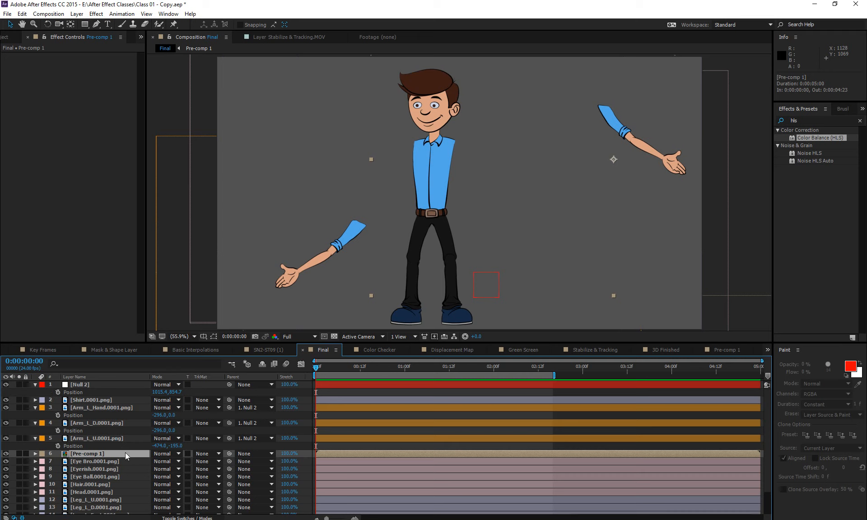
- Apply Color Balance (HLS) to the arm's Pre-comp 1 layer with a hue of about +108°, and select the three Arm_L layers for comparison
{"action": "left_click_drag", "start_coordinate": [817, 138], "coordinate": [78, 180]}
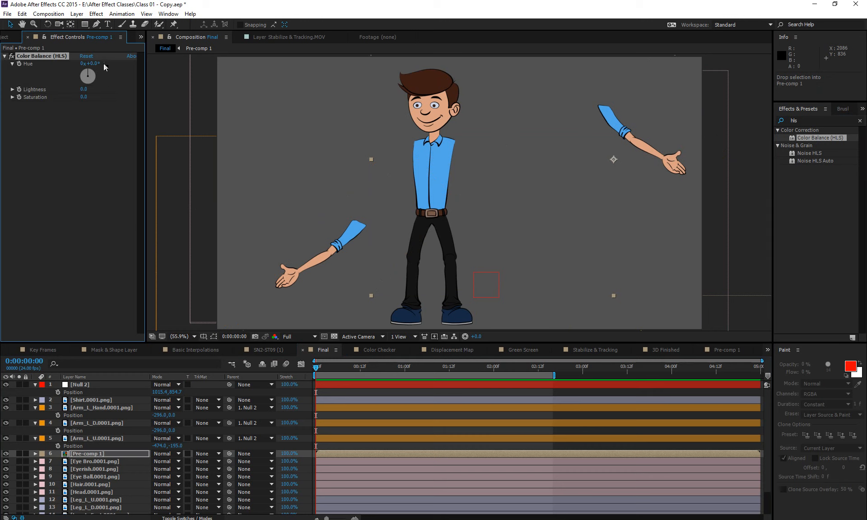
{"action": "left_click_drag", "start_coordinate": [104, 64], "coordinate": [141, 63]}
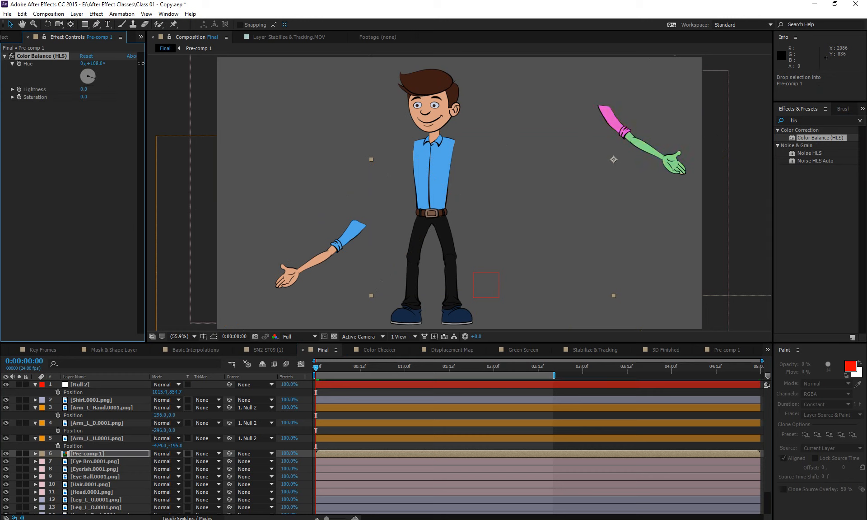
{"action": "left_click", "coordinate": [97, 409]}
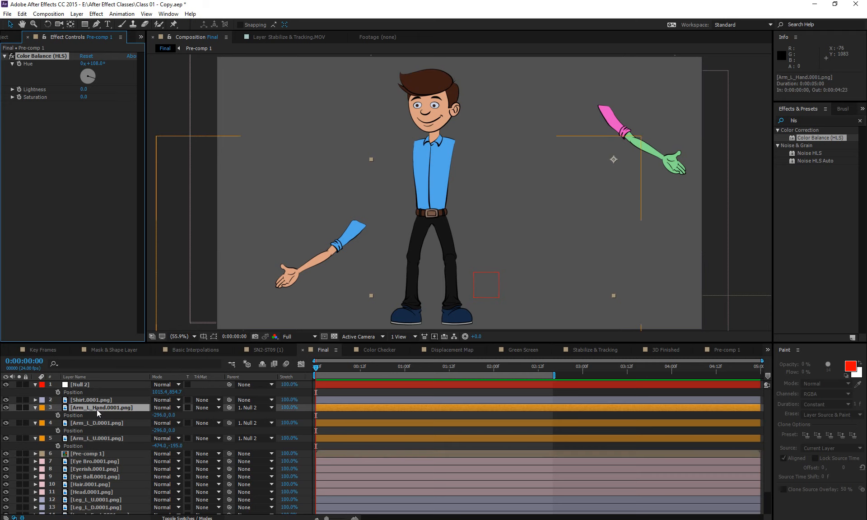
{"action": "left_click", "coordinate": [97, 438], "text": "shift"}
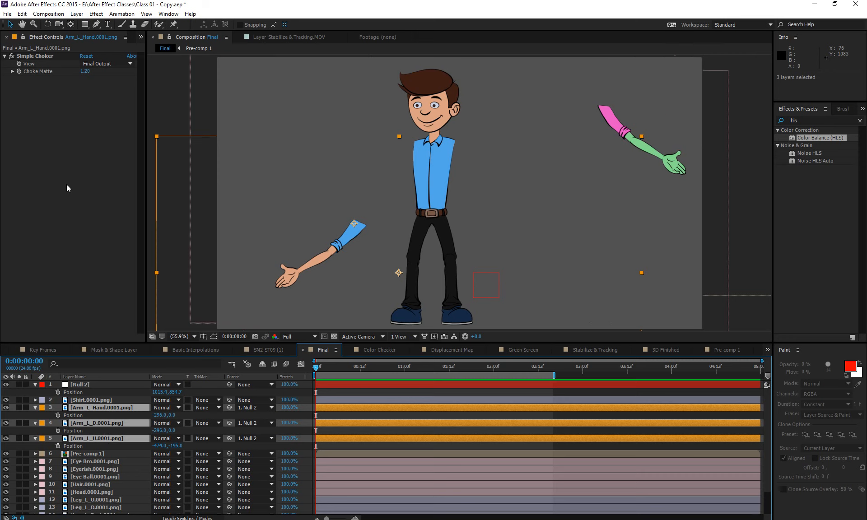
- Undo the hue effect, the arm pre-composition, the null's movement and the arm parenting, back to before the null object was added
{"action": "key", "text": "ctrl+z"}
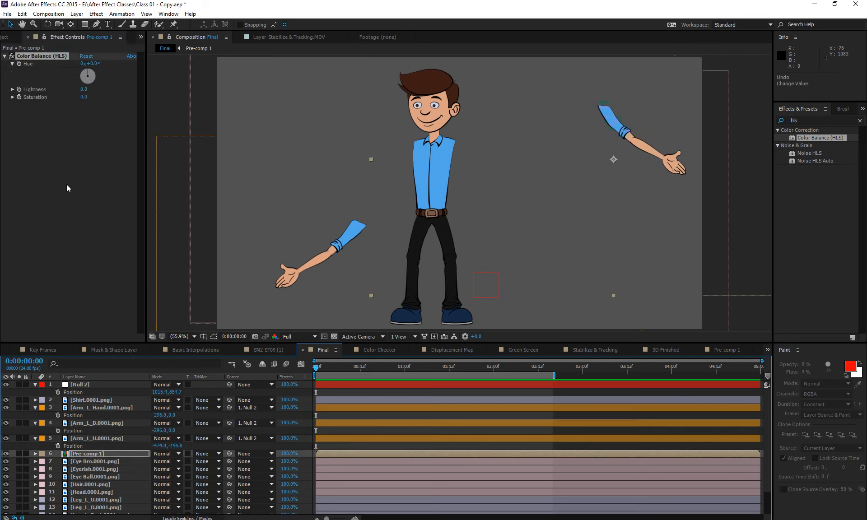
{"action": "key", "text": "ctrl+z"}
{"action": "key", "text": "ctrl+z"}
{"action": "key", "text": "ctrl+z"}
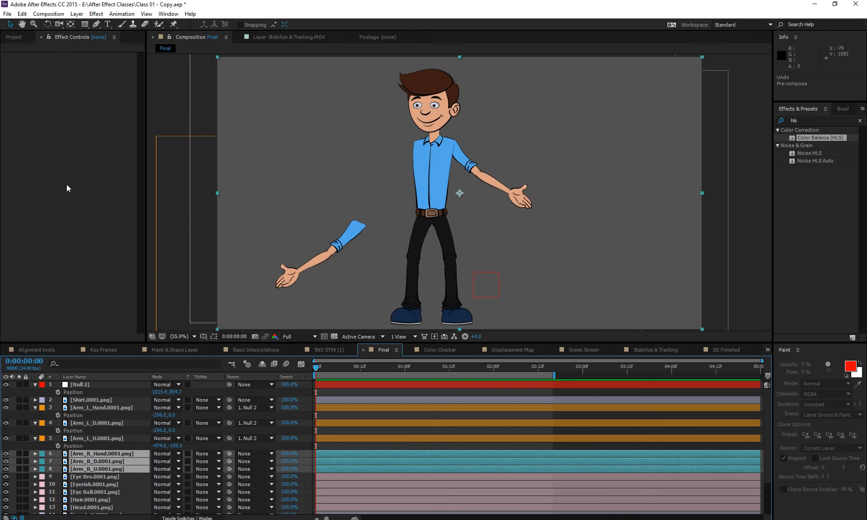
{"action": "key", "text": "ctrl+z"}
{"action": "key", "text": "ctrl+z"}
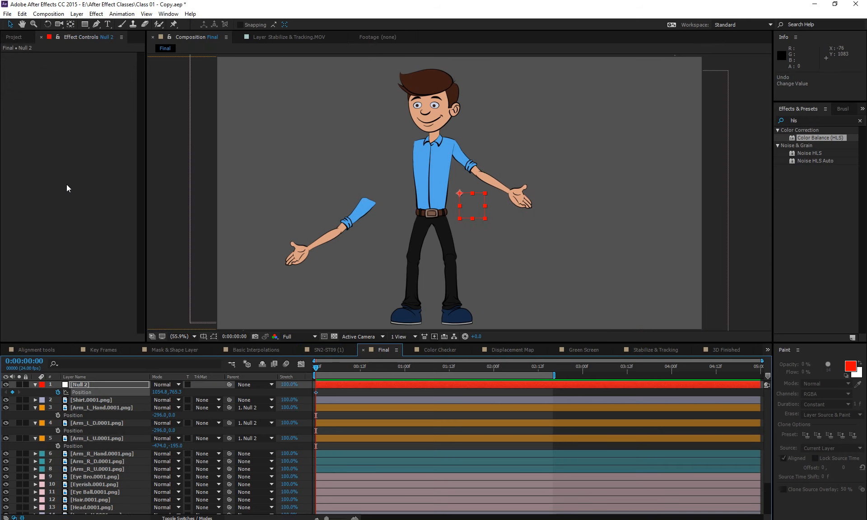
{"action": "key", "text": "ctrl+z"}
{"action": "key", "text": "ctrl+z"}
{"action": "key", "text": "ctrl+z"}
{"action": "key", "text": "ctrl+z"}
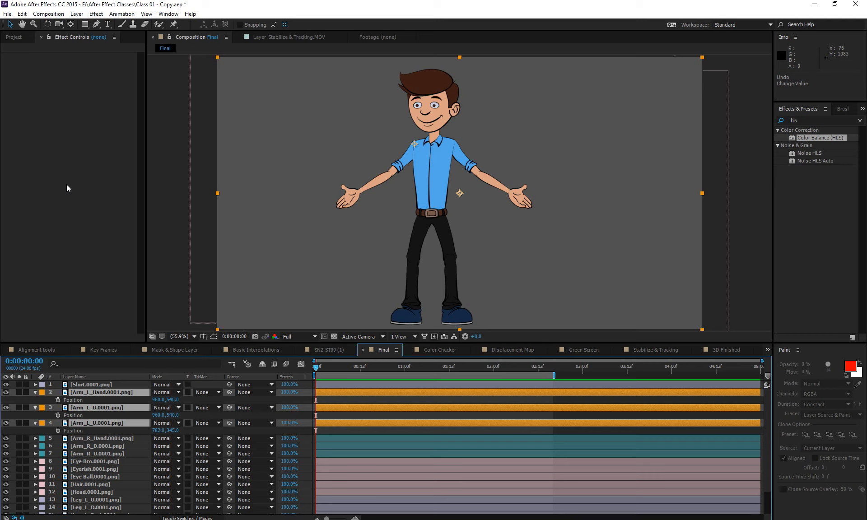
- Collapse the arm layers' properties and pre-compose all character layers as Pre-comp 1, moving all attributes into the new composition
{"action": "left_click", "coordinate": [36, 408]}
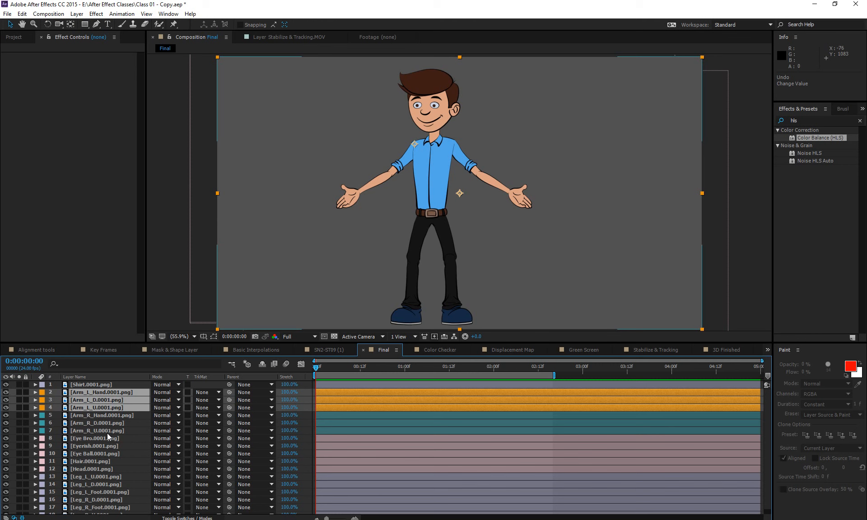
{"action": "key", "text": "ctrl+a"}
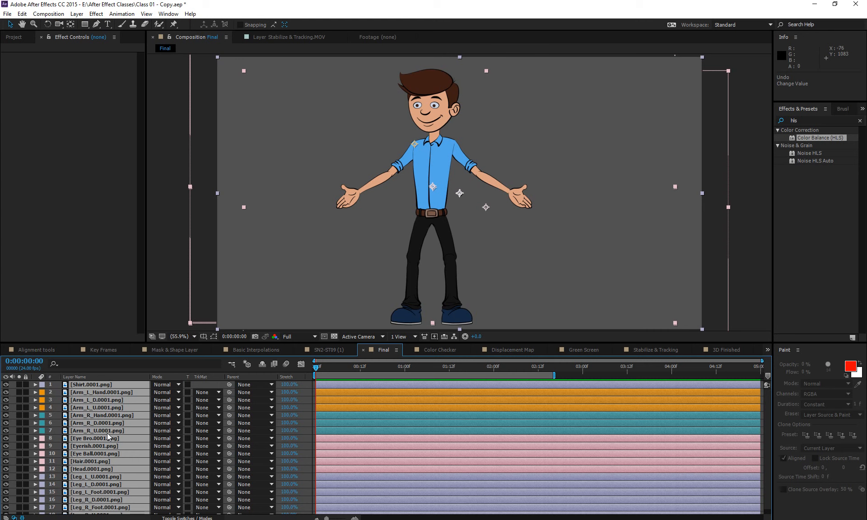
{"action": "key", "text": "ctrl+shift+c"}
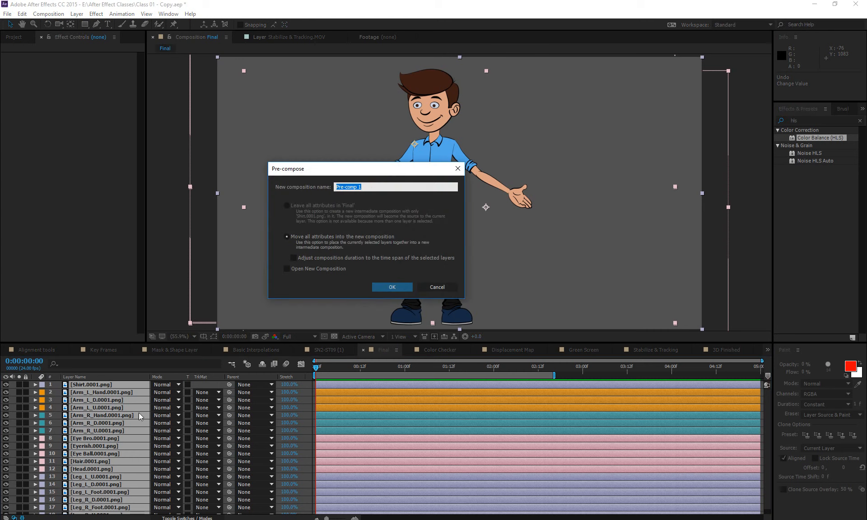
{"action": "left_click", "coordinate": [383, 287]}
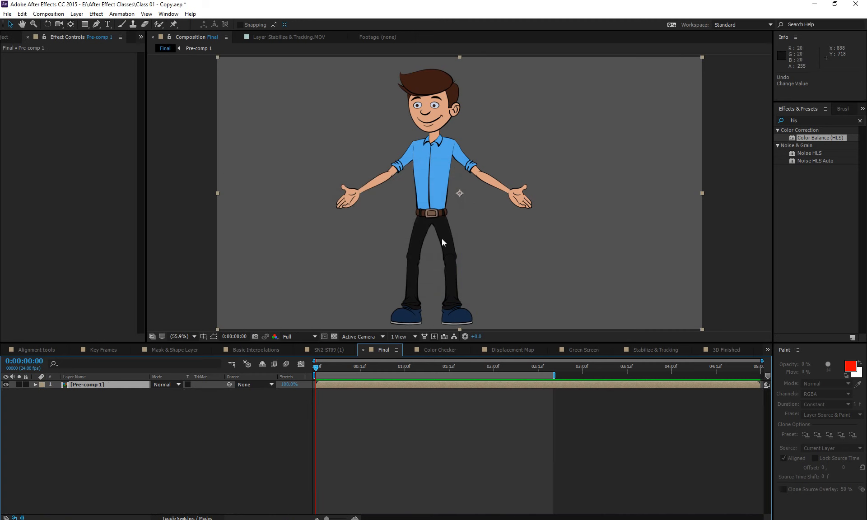
- Try moving the whole pre-composed character to about 1601.9, 584.7, and undo the move
{"action": "left_click_drag", "start_coordinate": [443, 242], "coordinate": [608, 251]}
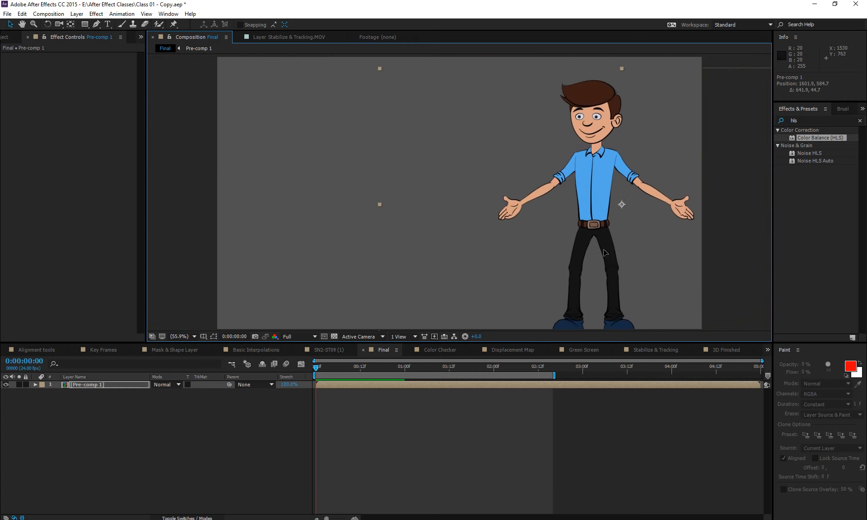
{"action": "key", "text": "ctrl+z"}
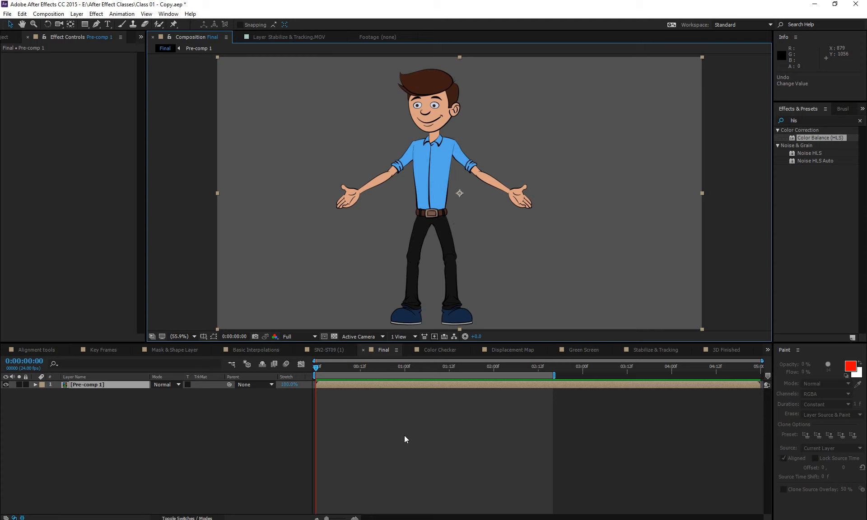
- Duplicate the Pre-comp 1 layer and move the copy horizontally to about 1648.4, 540
{"action": "left_click", "coordinate": [401, 388]}
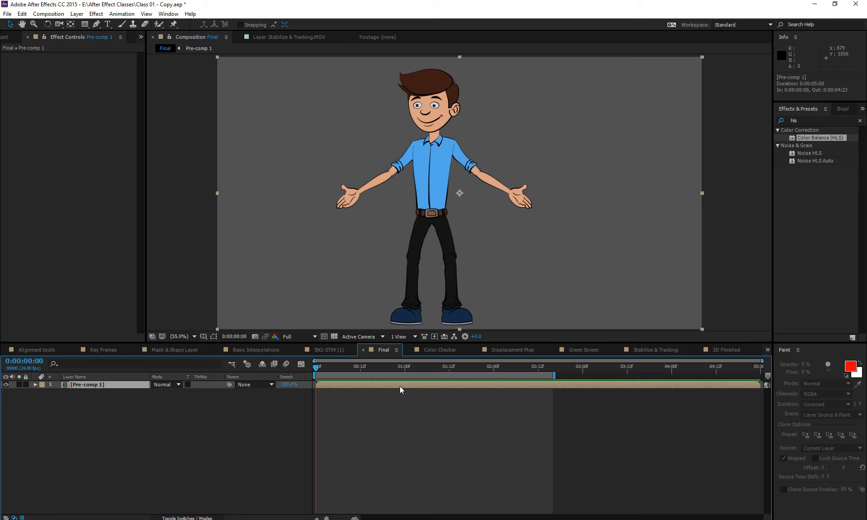
{"action": "key", "text": "ctrl+d"}
{"action": "left_click_drag", "start_coordinate": [441, 218], "coordinate": [597, 217]}
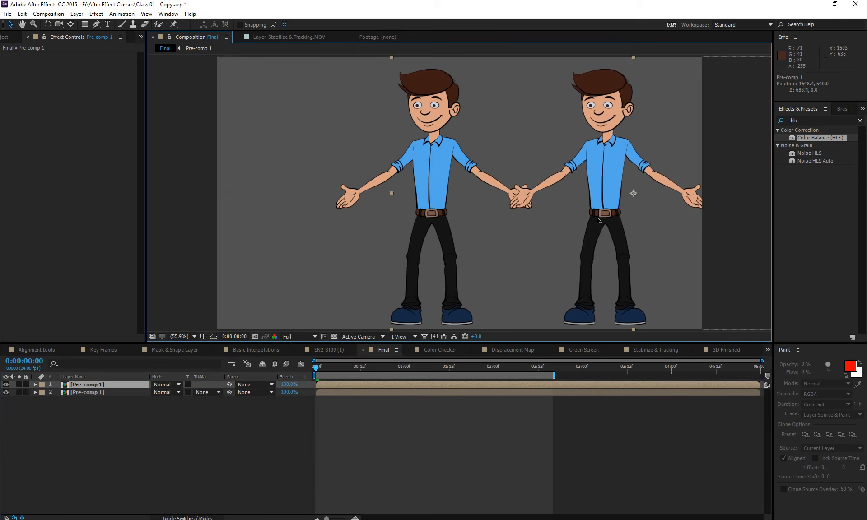
- Space the two characters apart by moving the original to about 648.9, 540 and the duplicate to about 1576.9, 540
{"action": "left_click", "coordinate": [128, 395]}
{"action": "left_click", "coordinate": [202, 238]}
{"action": "left_click", "coordinate": [421, 221]}
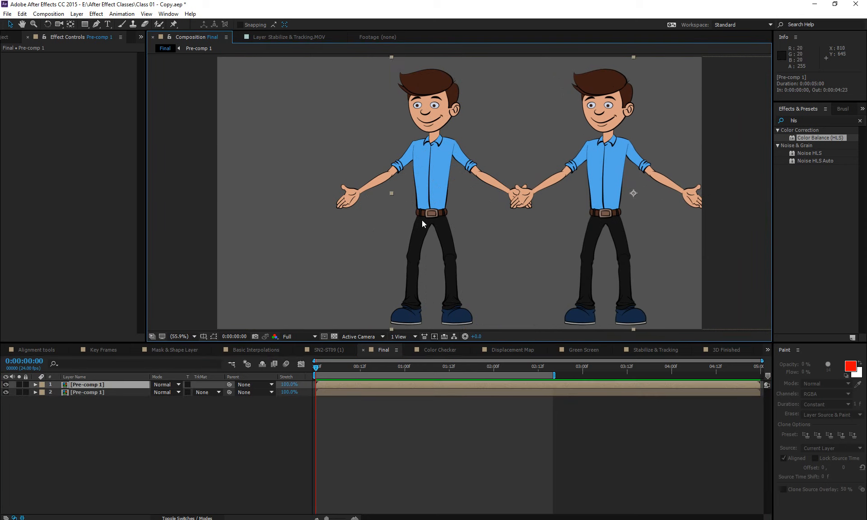
{"action": "left_click_drag", "start_coordinate": [421, 220], "coordinate": [379, 281]}
{"action": "key", "text": "ctrl+z"}
{"action": "left_click", "coordinate": [93, 393]}
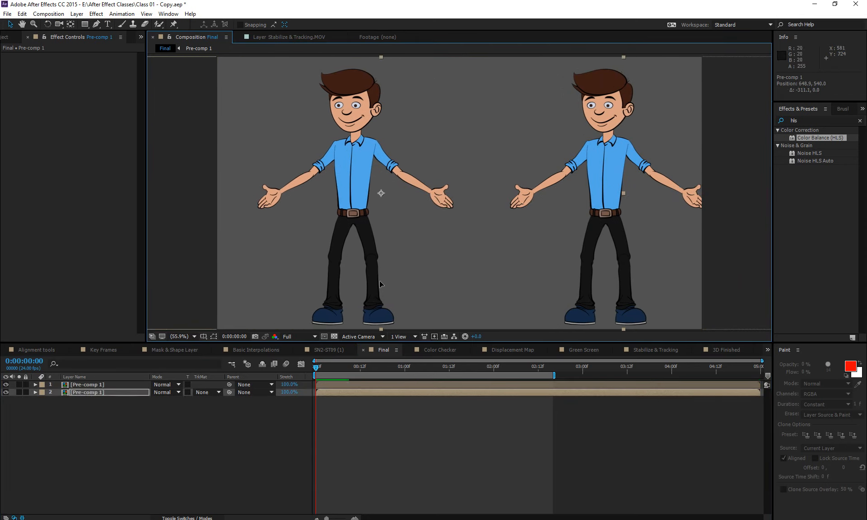
{"action": "left_click", "coordinate": [111, 385]}
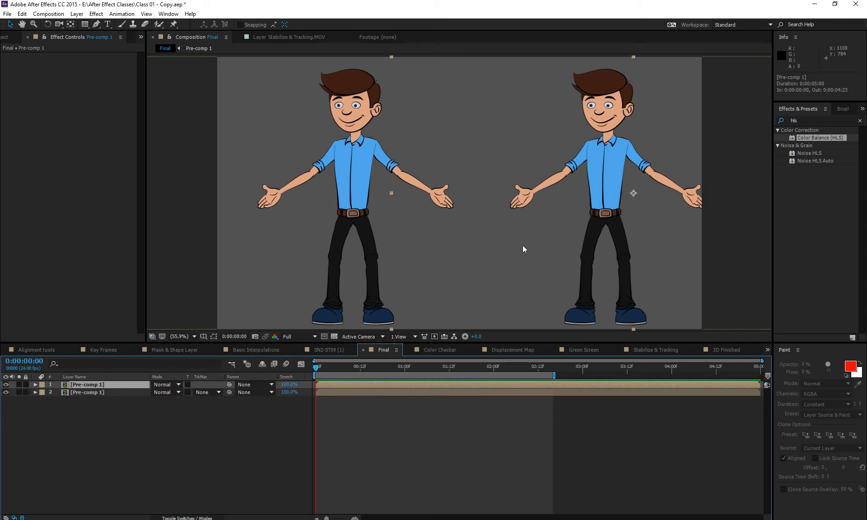
{"action": "left_click_drag", "start_coordinate": [605, 208], "coordinate": [586, 208]}
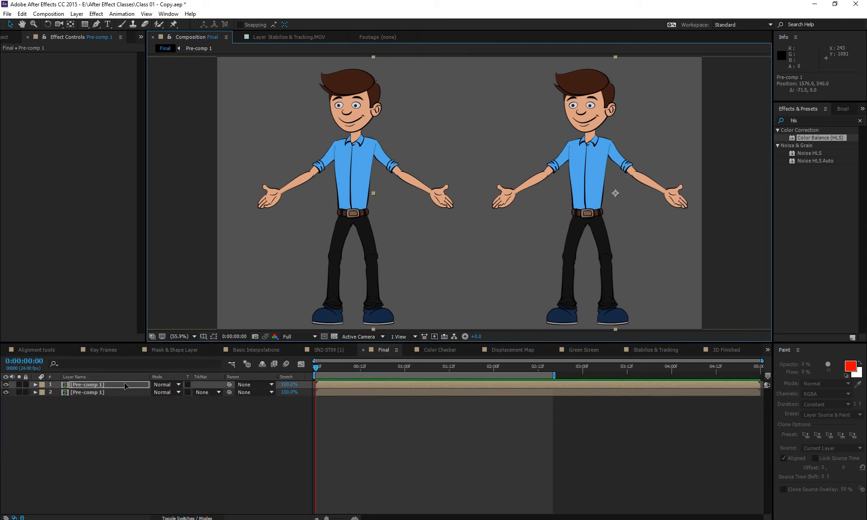
- Apply Color Balance (HLS) to both Pre-comp 1 layers, with hue +79° on layer 1 and -151° on layer 2
{"action": "left_click_drag", "start_coordinate": [810, 140], "coordinate": [116, 384]}
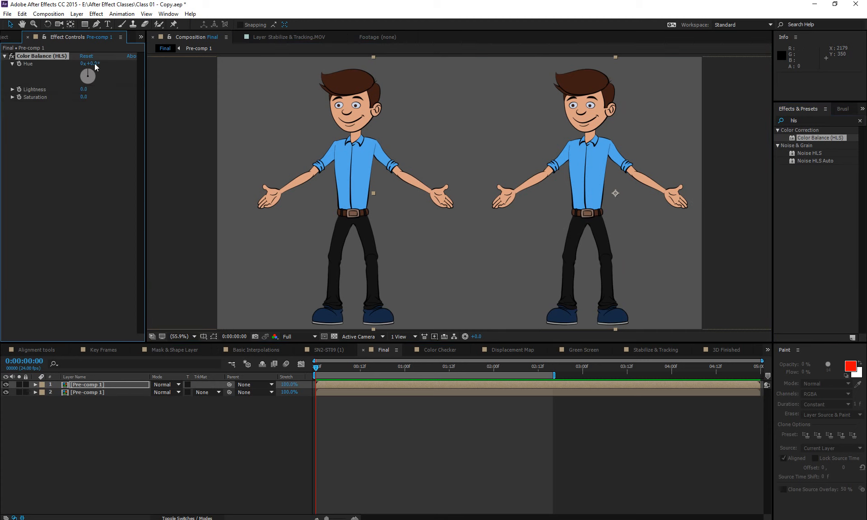
{"action": "left_click_drag", "start_coordinate": [94, 64], "coordinate": [130, 64]}
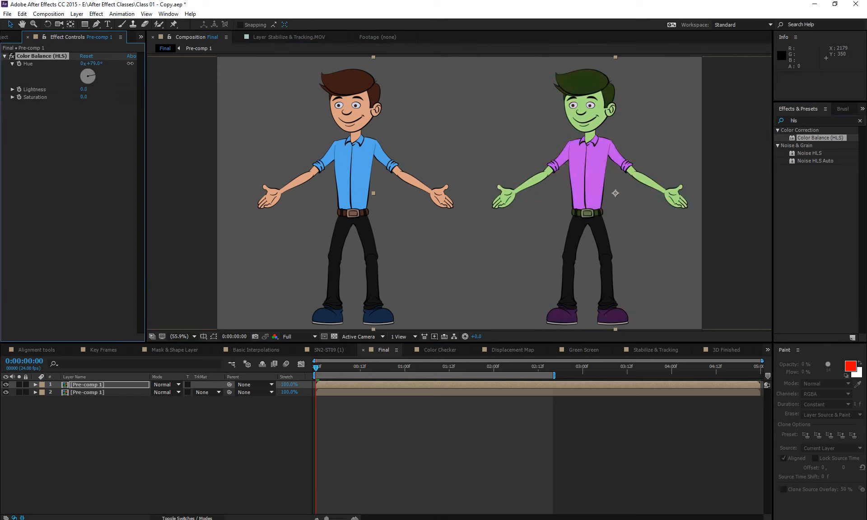
{"action": "left_click", "coordinate": [108, 392]}
{"action": "left_click_drag", "start_coordinate": [835, 138], "coordinate": [78, 115]}
{"action": "left_click_drag", "start_coordinate": [94, 63], "coordinate": [44, 82]}
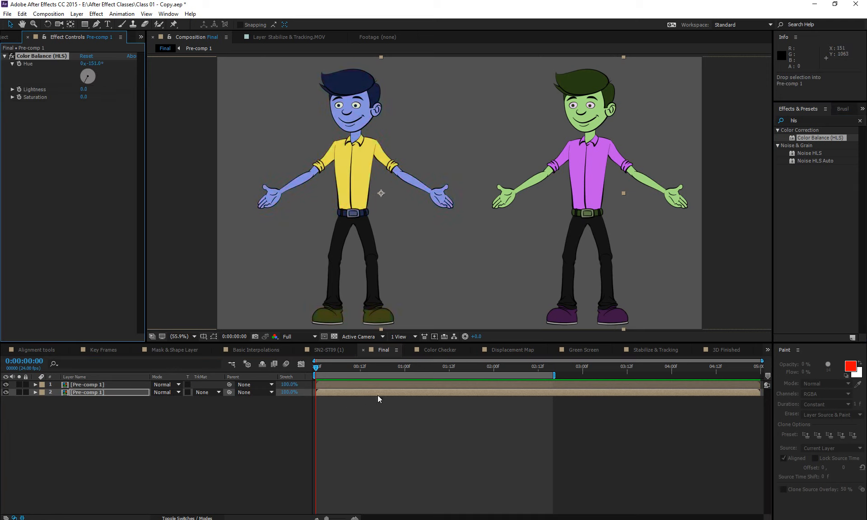
{"action": "left_click", "coordinate": [418, 448]}
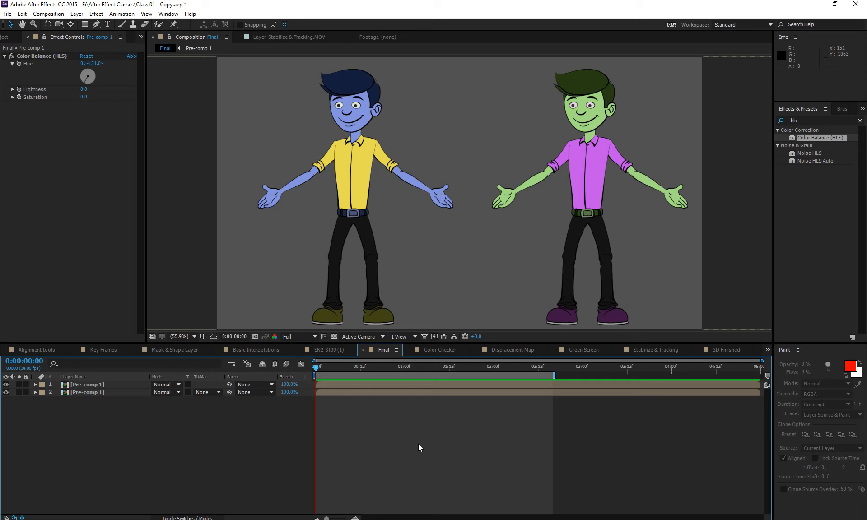
- Inside Pre-comp 1, move the Head layer away from the body to about 1299.7, 536.4, and return to the Final composition
{"action": "left_click", "coordinate": [108, 388]}
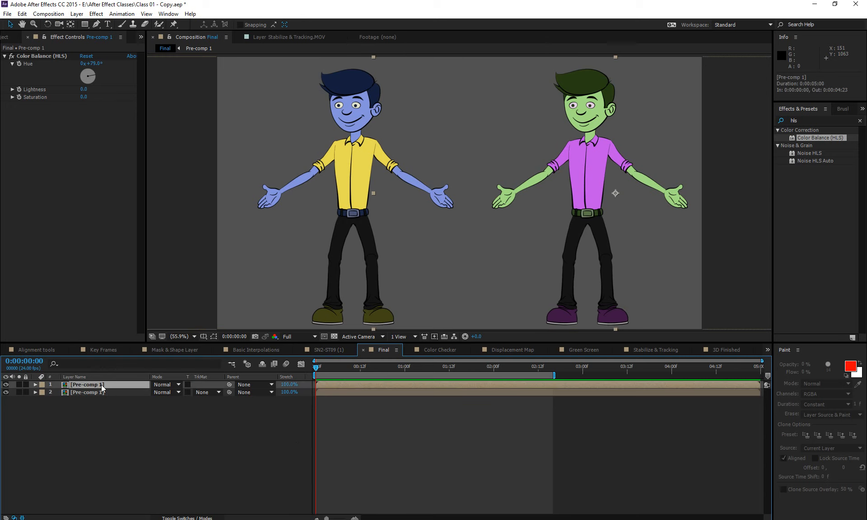
{"action": "double_click", "coordinate": [101, 385]}
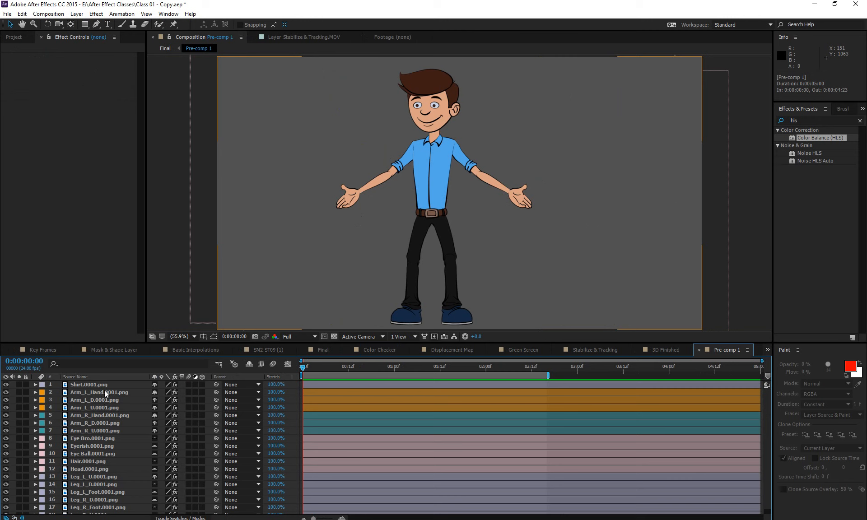
{"action": "left_click", "coordinate": [104, 391]}
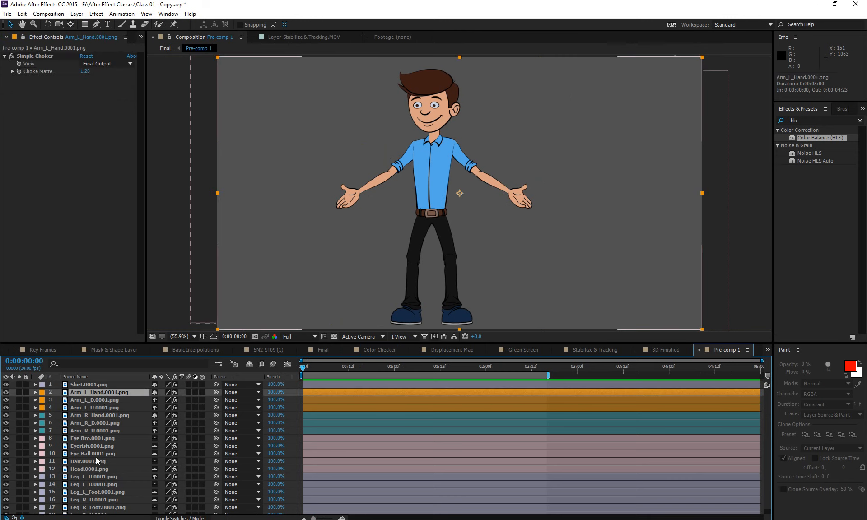
{"action": "left_click", "coordinate": [93, 469]}
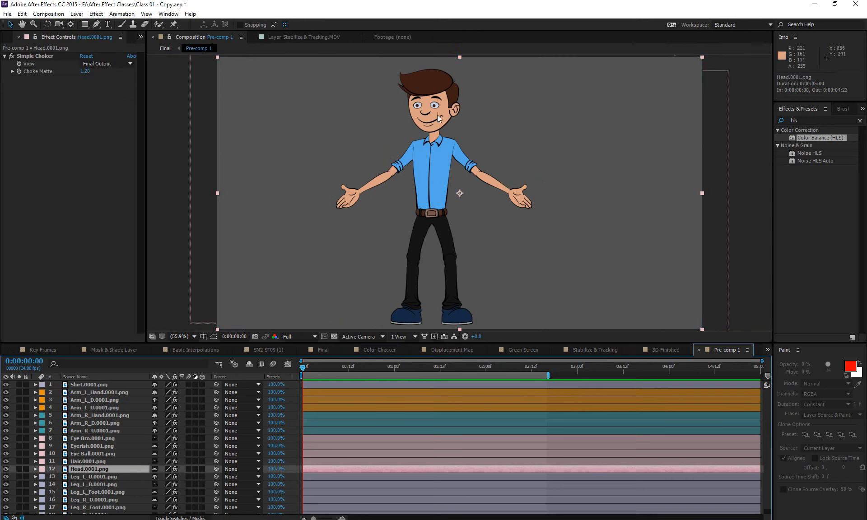
{"action": "left_click_drag", "start_coordinate": [437, 114], "coordinate": [523, 113]}
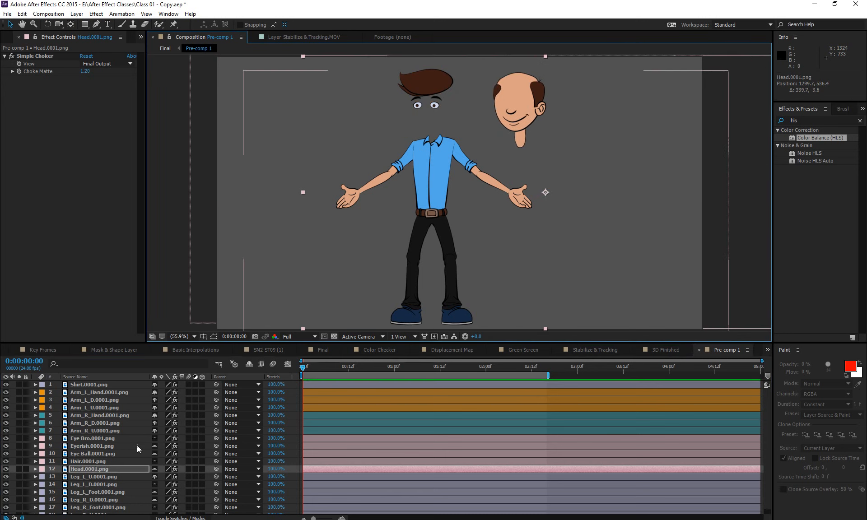
{"action": "key", "text": "Tab"}
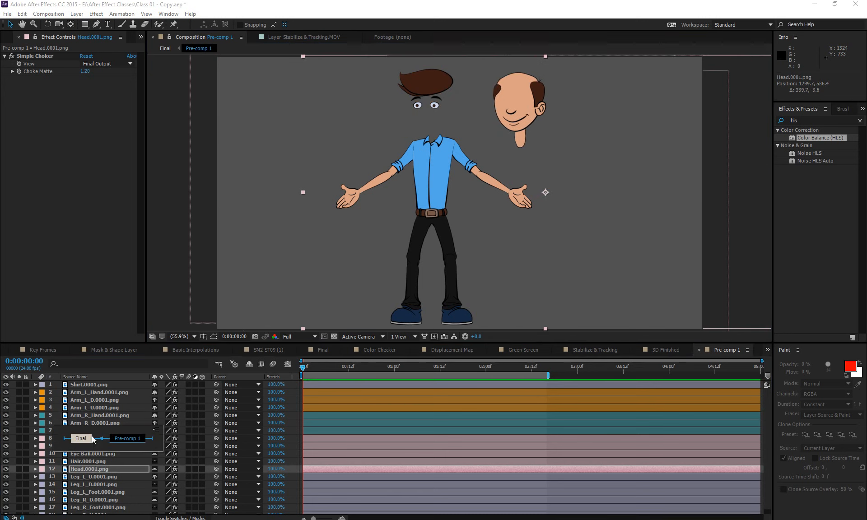
{"action": "left_click", "coordinate": [81, 439]}
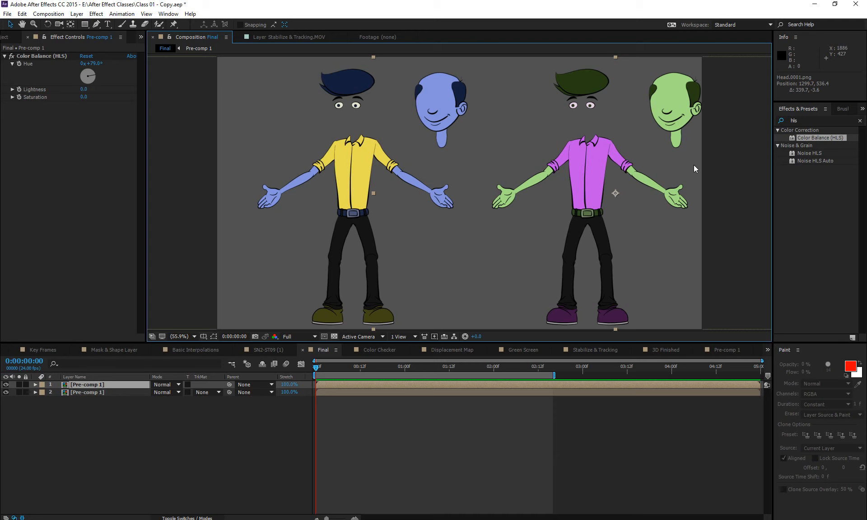
- Open the flowchart of the Final composition
{"action": "left_click", "coordinate": [169, 14]}
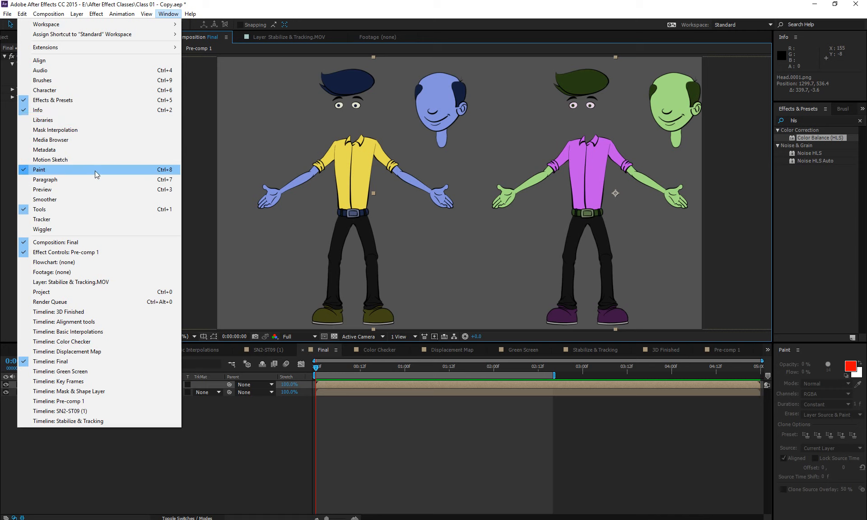
{"action": "left_click", "coordinate": [401, 22]}
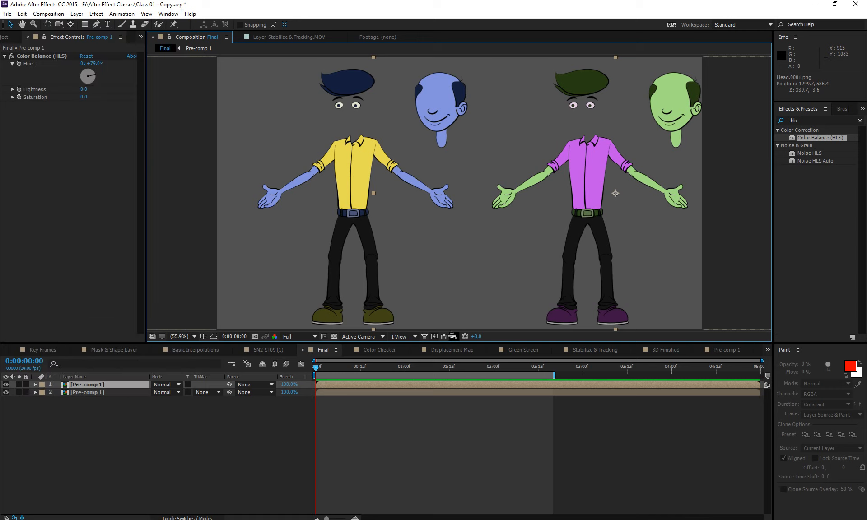
{"action": "left_click", "coordinate": [452, 336]}
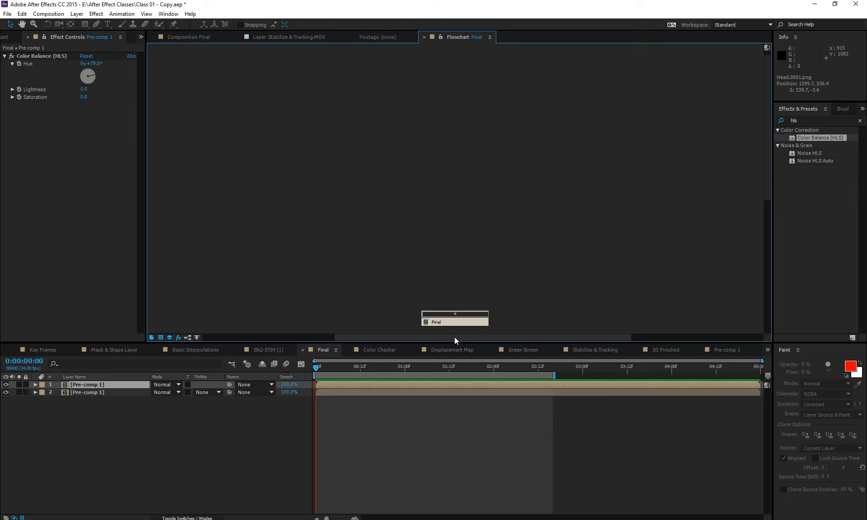
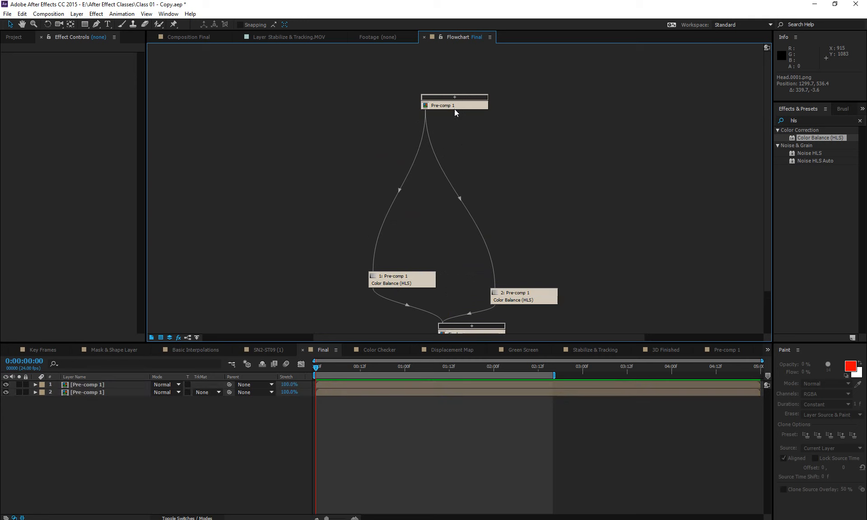
- Move the Pre-comp 1 node down in the flowchart and expand it to show its source layers
{"action": "left_click_drag", "start_coordinate": [454, 108], "coordinate": [454, 187]}
{"action": "left_click", "coordinate": [456, 176]}
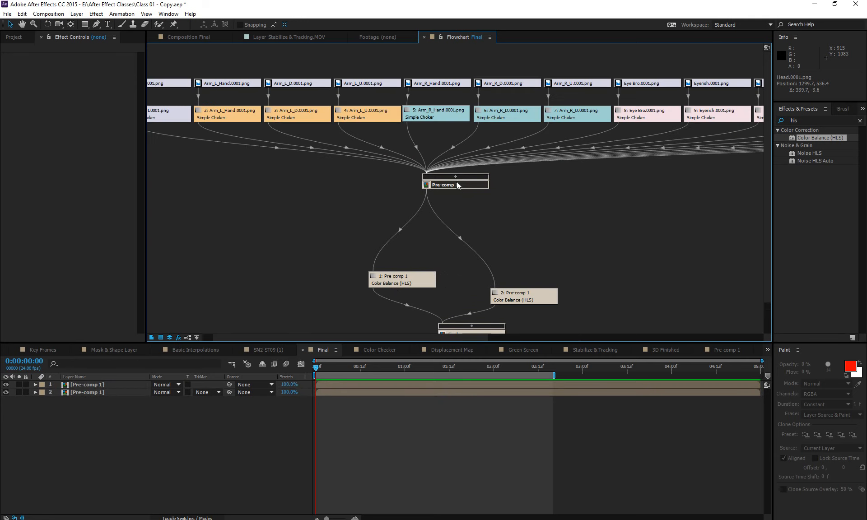
{"action": "scroll", "coordinate": [459, 187], "scroll_direction": "down", "scroll_amount": 2}
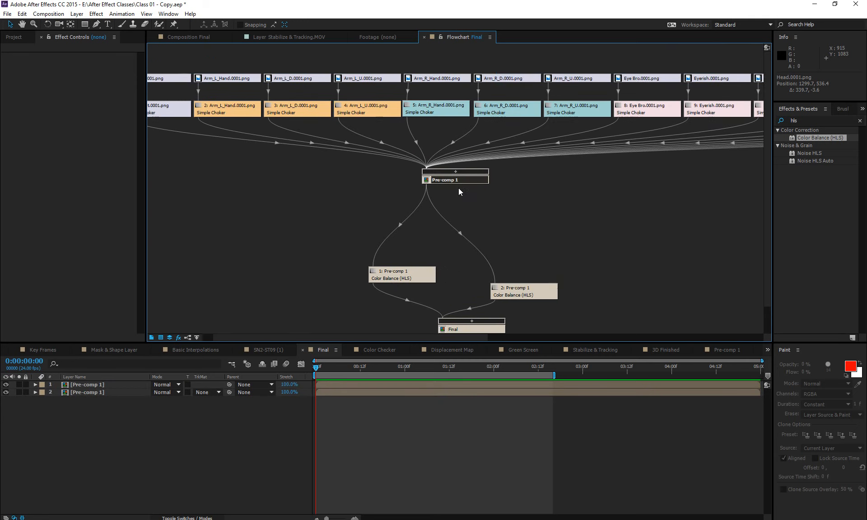
- Maximize the flowchart and examine the source images and Simple Choker layers that feed Pre-comp 1
{"action": "key", "text": "grave"}
{"action": "left_click_drag", "start_coordinate": [405, 118], "coordinate": [429, 207]}
{"action": "scroll", "coordinate": [430, 208], "scroll_direction": "down", "scroll_amount": 3}
{"action": "scroll", "coordinate": [424, 235], "scroll_direction": "up", "scroll_amount": 3}
{"action": "scroll", "coordinate": [424, 235], "scroll_direction": "down", "scroll_amount": 3}
{"action": "scroll", "coordinate": [424, 235], "scroll_direction": "up", "scroll_amount": 4}
{"action": "scroll", "coordinate": [424, 235], "scroll_direction": "up", "scroll_amount": 1}
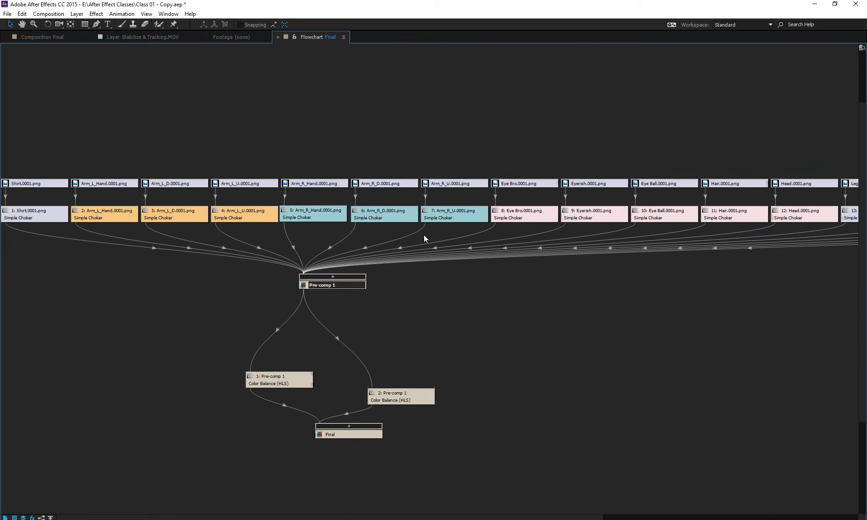
{"action": "scroll", "coordinate": [424, 235], "scroll_direction": "down", "scroll_amount": 2}
{"action": "left_click_drag", "start_coordinate": [18, 102], "coordinate": [829, 193]}
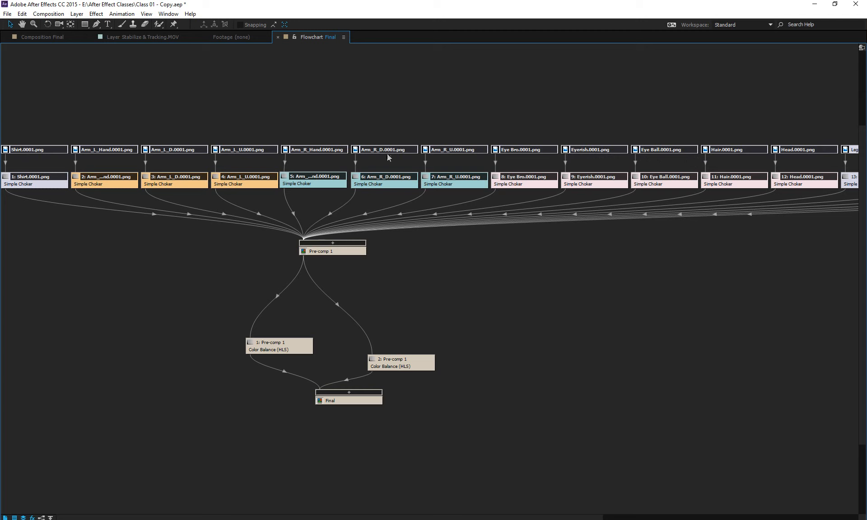
{"action": "left_click", "coordinate": [53, 140]}
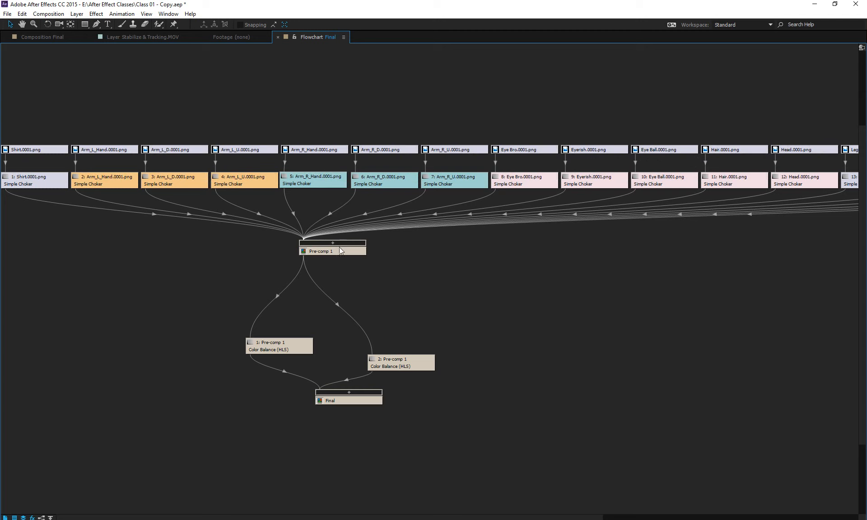
- Arrange the flowchart as a diamond, with Pre-comp 1 above, its two layer nodes spread apart, and Final below between them
{"action": "left_click_drag", "start_coordinate": [340, 249], "coordinate": [449, 267]}
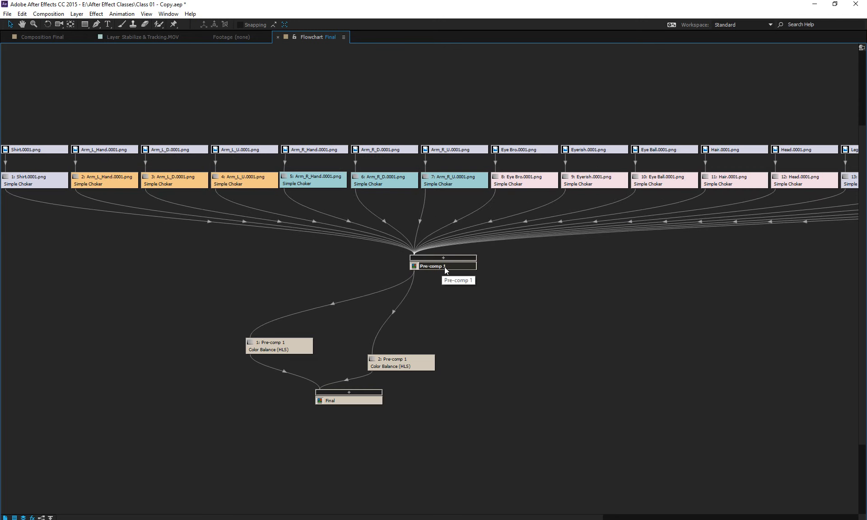
{"action": "left_click_drag", "start_coordinate": [445, 270], "coordinate": [379, 264]}
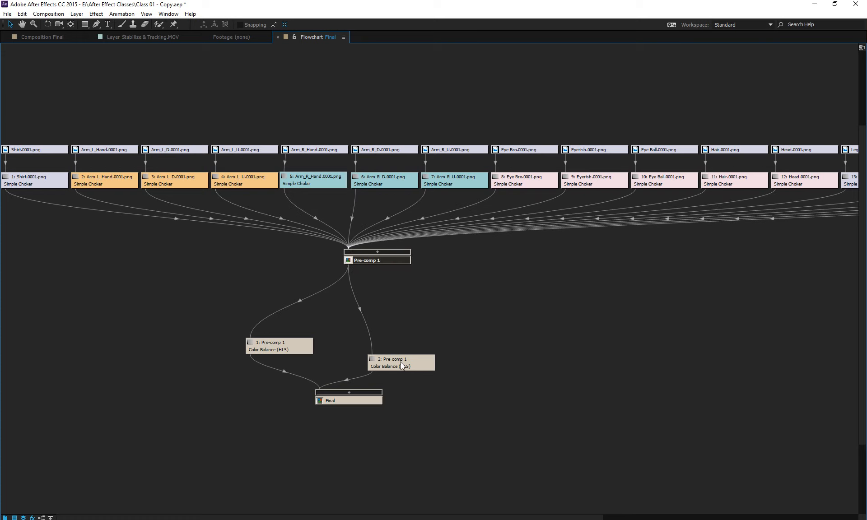
{"action": "left_click_drag", "start_coordinate": [400, 362], "coordinate": [472, 333]}
{"action": "left_click_drag", "start_coordinate": [284, 346], "coordinate": [273, 328]}
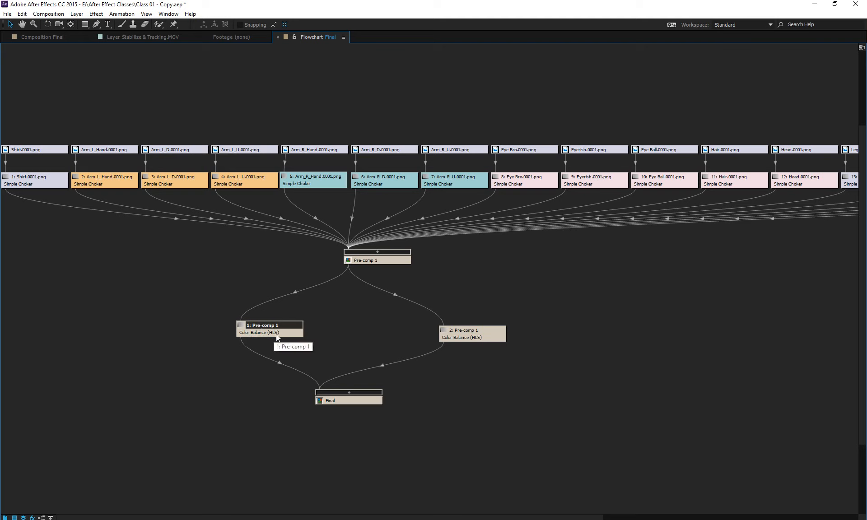
{"action": "left_click_drag", "start_coordinate": [475, 334], "coordinate": [484, 326]}
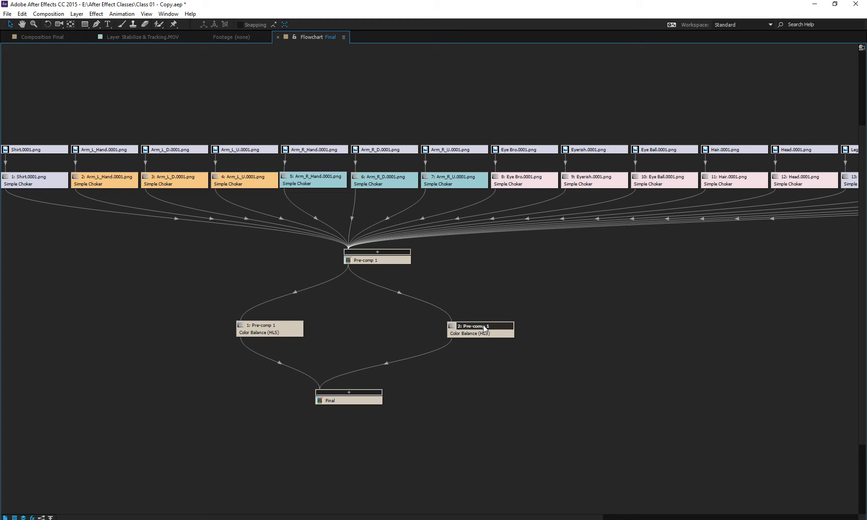
{"action": "left_click", "coordinate": [355, 401]}
{"action": "left_click_drag", "start_coordinate": [359, 400], "coordinate": [384, 430]}
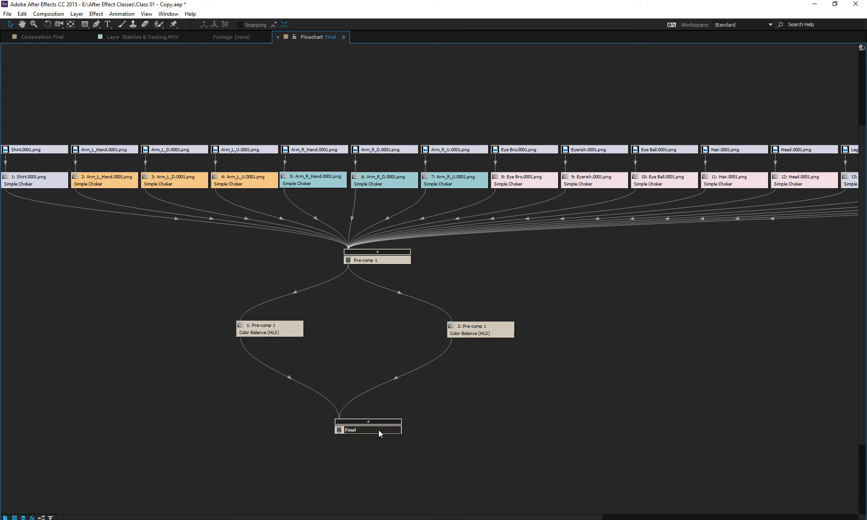
{"action": "left_click", "coordinate": [266, 332]}
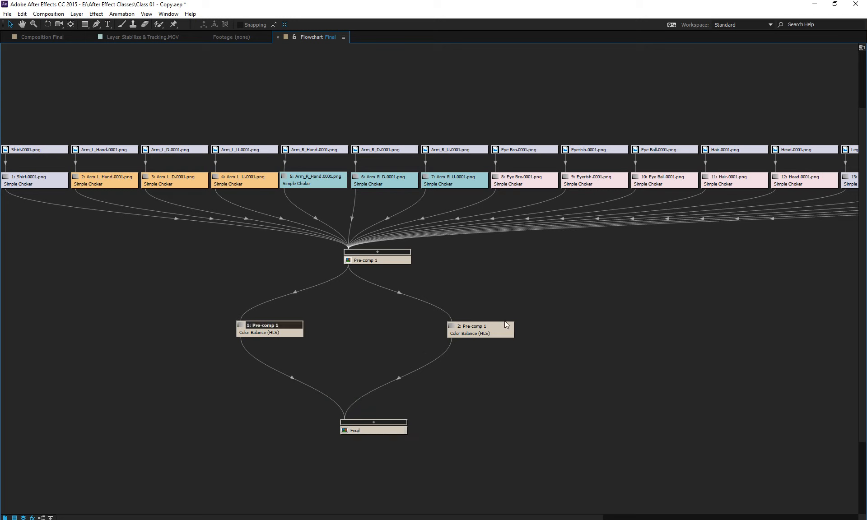
{"action": "left_click", "coordinate": [480, 332]}
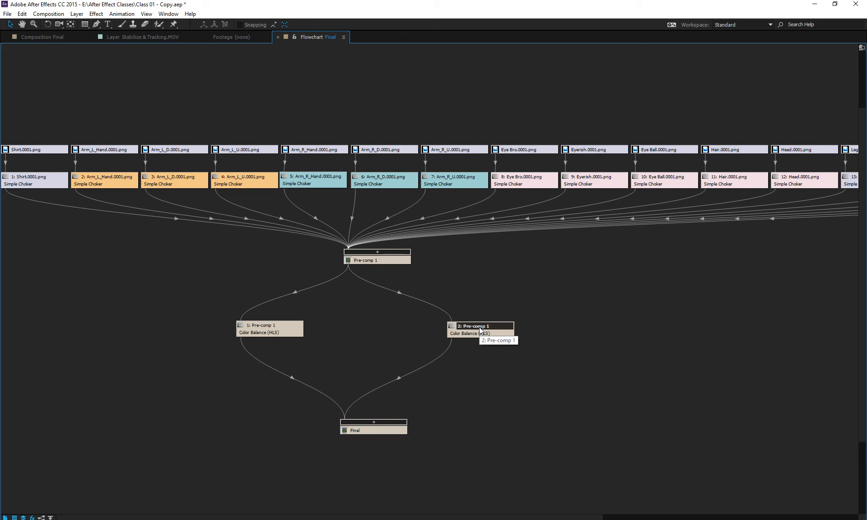
- Restore the full workspace, duplicate Pre-comp 1 layer 1 twice, and move each duplicate's node beside the other layer nodes
{"action": "key", "text": "grave"}
{"action": "left_click", "coordinate": [116, 385]}
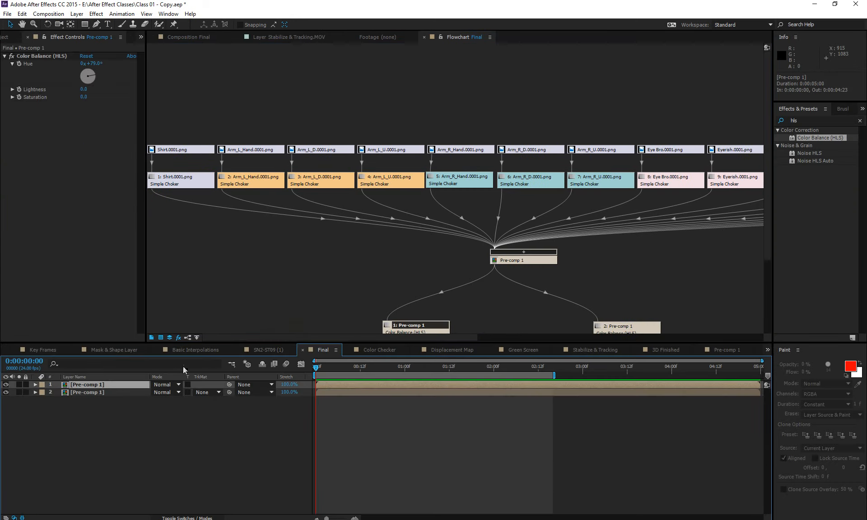
{"action": "left_click_drag", "start_coordinate": [368, 267], "coordinate": [354, 175]}
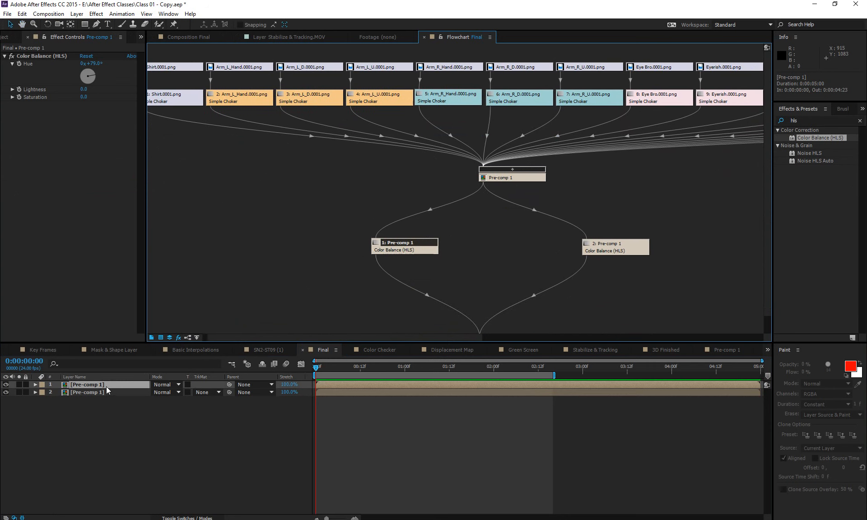
{"action": "key", "text": "ctrl+d"}
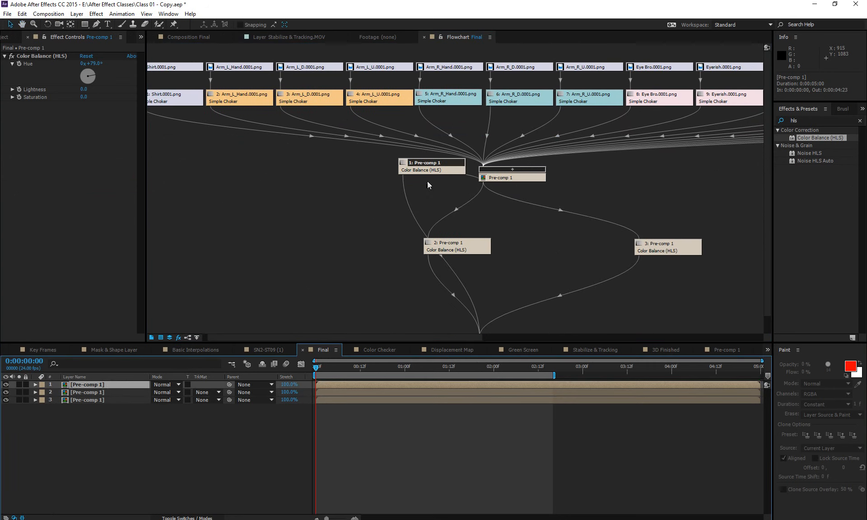
{"action": "left_click_drag", "start_coordinate": [426, 168], "coordinate": [311, 245]}
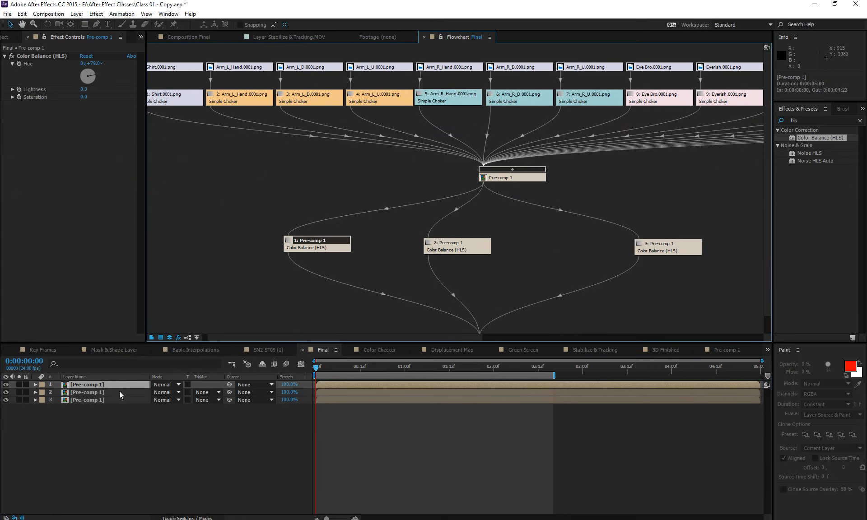
{"action": "key", "text": "ctrl+d"}
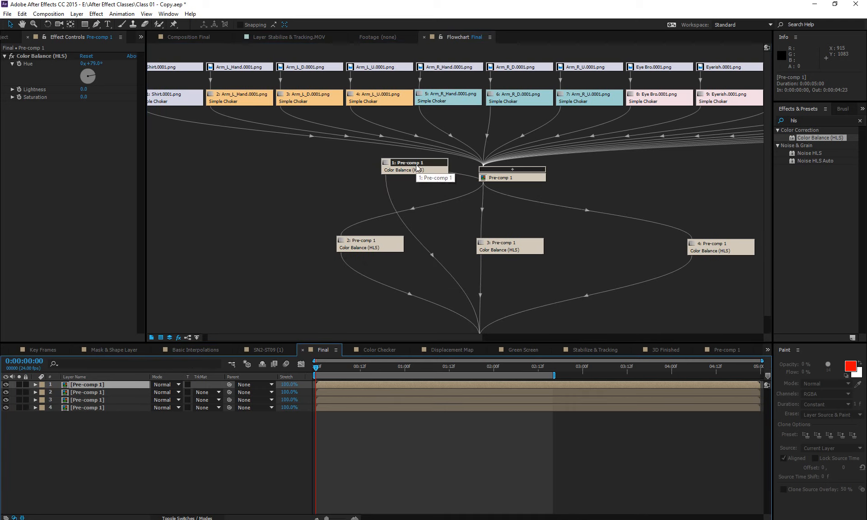
{"action": "left_click_drag", "start_coordinate": [417, 167], "coordinate": [281, 261]}
- Undo the duplicates, both Color Balance (HLS) effects and the position changes, back to a single Pre-comp 1 layer
{"action": "key", "text": "ctrl+z"}
{"action": "key", "text": "ctrl+z"}
{"action": "key", "text": "ctrl+z"}
{"action": "key", "text": "ctrl+z"}
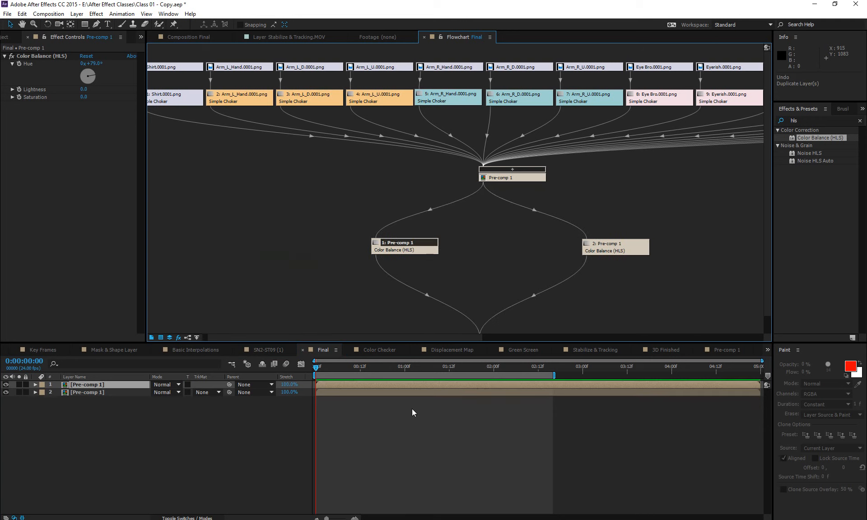
{"action": "key", "text": "ctrl+z"}
{"action": "key", "text": "ctrl+z"}
{"action": "key", "text": "ctrl+z"}
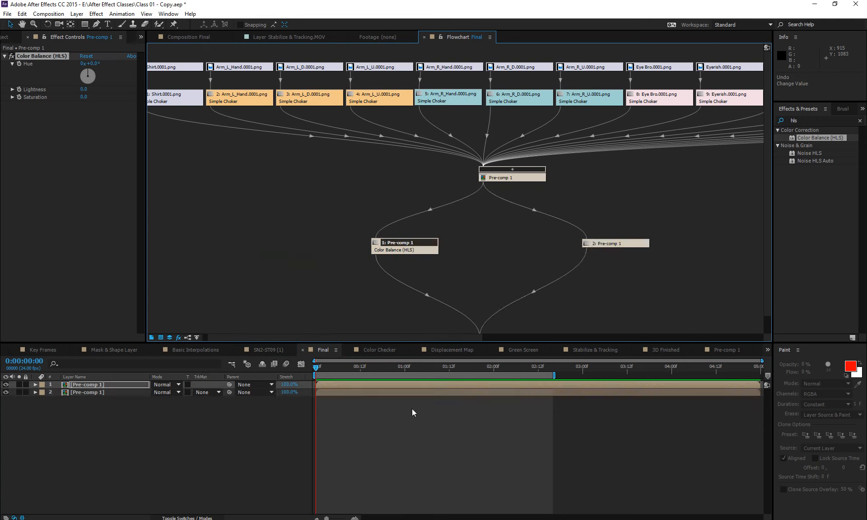
{"action": "key", "text": "ctrl+z"}
{"action": "key", "text": "ctrl+z"}
{"action": "key", "text": "ctrl+z"}
{"action": "key", "text": "ctrl+z"}
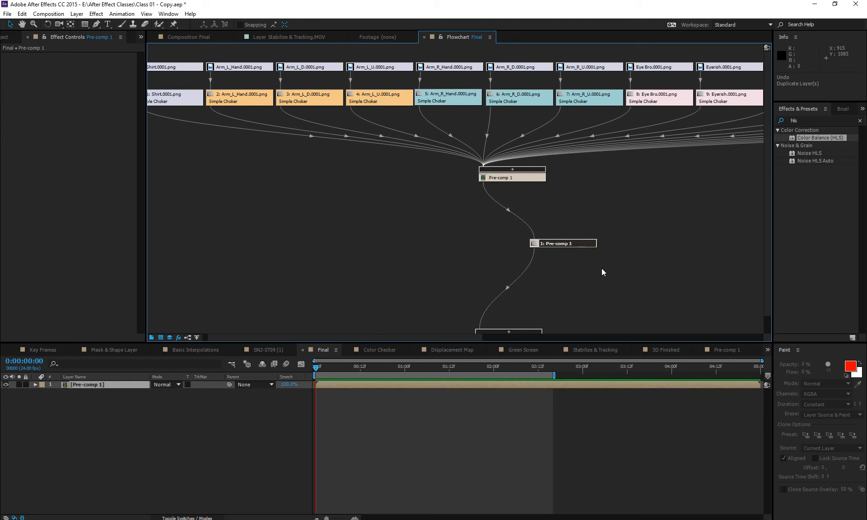
- Move the remaining layer node beneath the Pre-comp 1 node, and undo and redo the pre-compose to compare both flowcharts
{"action": "left_click_drag", "start_coordinate": [565, 244], "coordinate": [518, 253]}
{"action": "key", "text": "ctrl+z"}
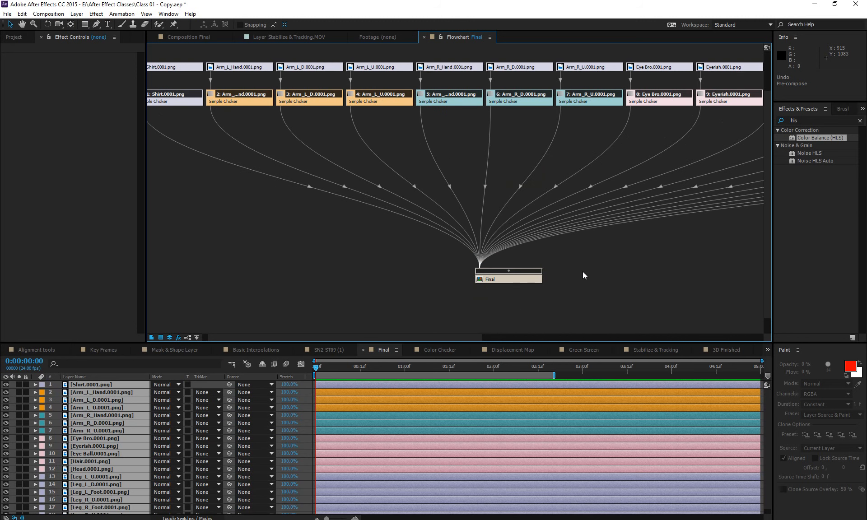
{"action": "key", "text": "ctrl+shift+z"}
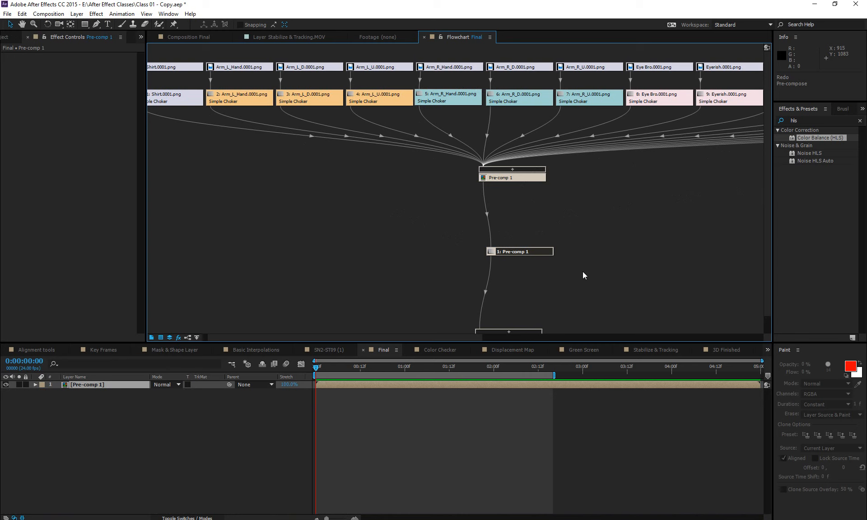
- Redo the layer duplication, the position changes, both Color Balance (HLS) effects with their hue values, and the extra duplicates
{"action": "key", "text": "ctrl+d"}
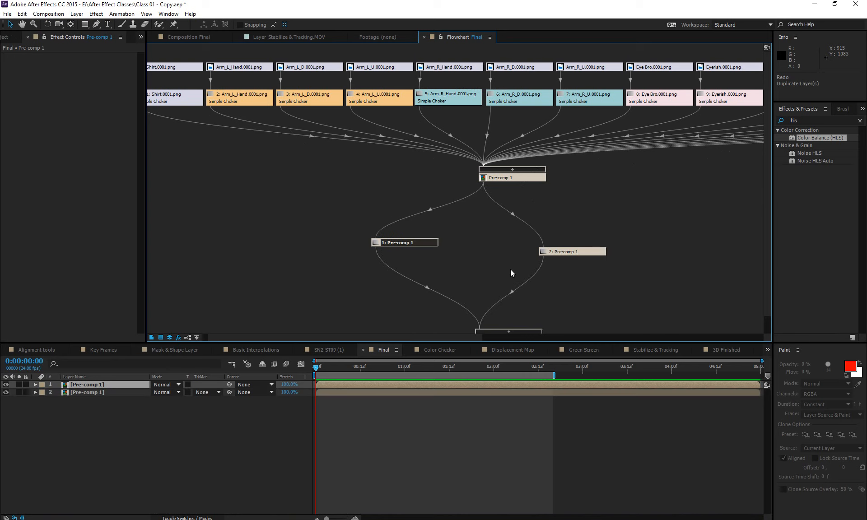
{"action": "key", "text": "ctrl+shift+z"}
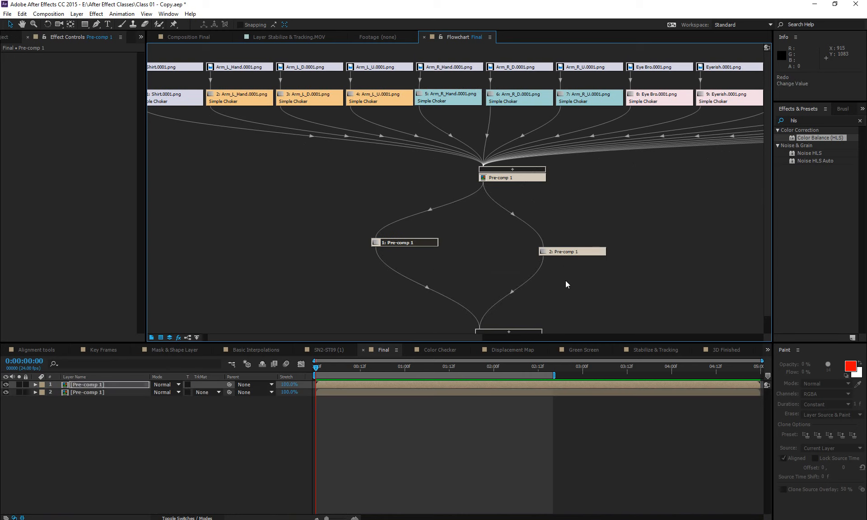
{"action": "key", "text": "ctrl+shift+z"}
{"action": "left_click", "coordinate": [402, 244]}
{"action": "key", "text": "ctrl+shift+z"}
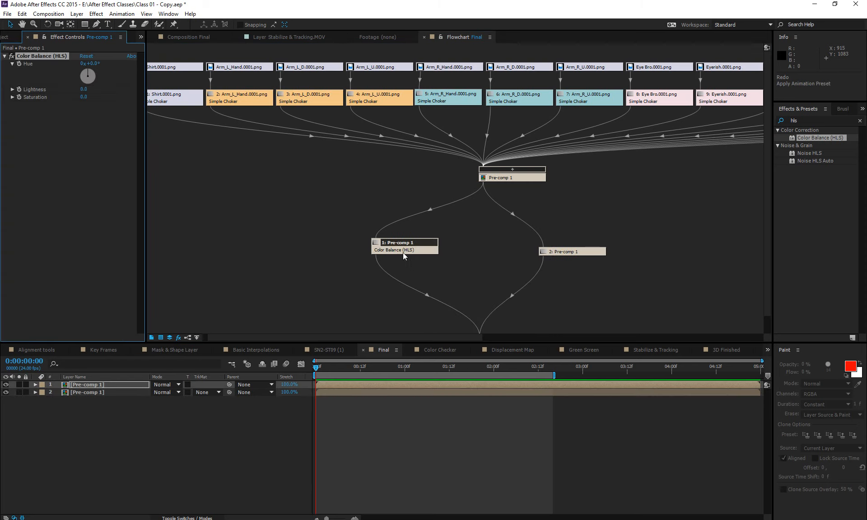
{"action": "left_click", "coordinate": [549, 261]}
{"action": "key", "text": "ctrl+shift+z"}
{"action": "key", "text": "ctrl+shift+z"}
{"action": "key", "text": "ctrl+shift+z"}
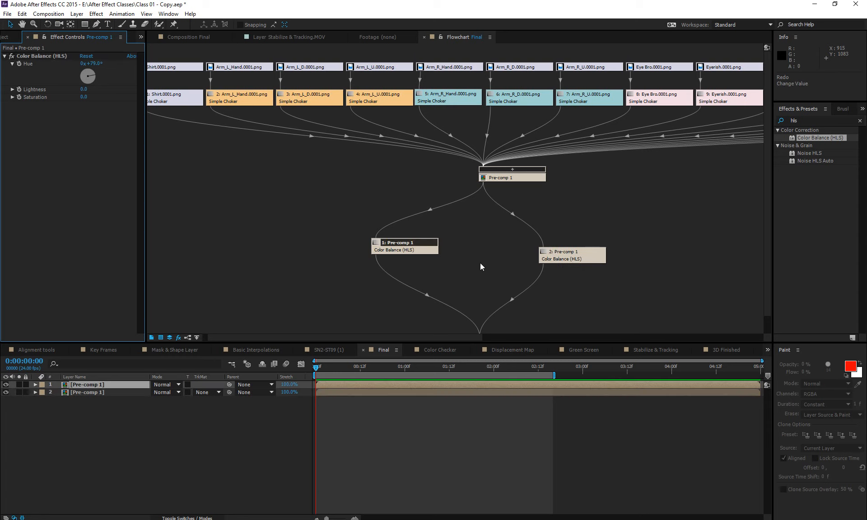
{"action": "key", "text": "ctrl+shift+z"}
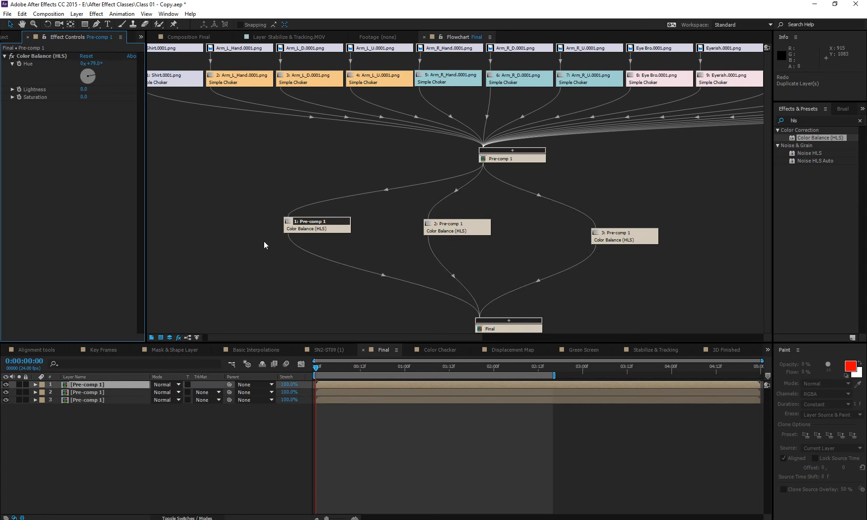
{"action": "key", "text": "ctrl+shift+z"}
- Undo the redone duplicates, Color Balance (HLS) effects and position changes again
{"action": "key", "text": "ctrl+z"}
{"action": "key", "text": "ctrl+z"}
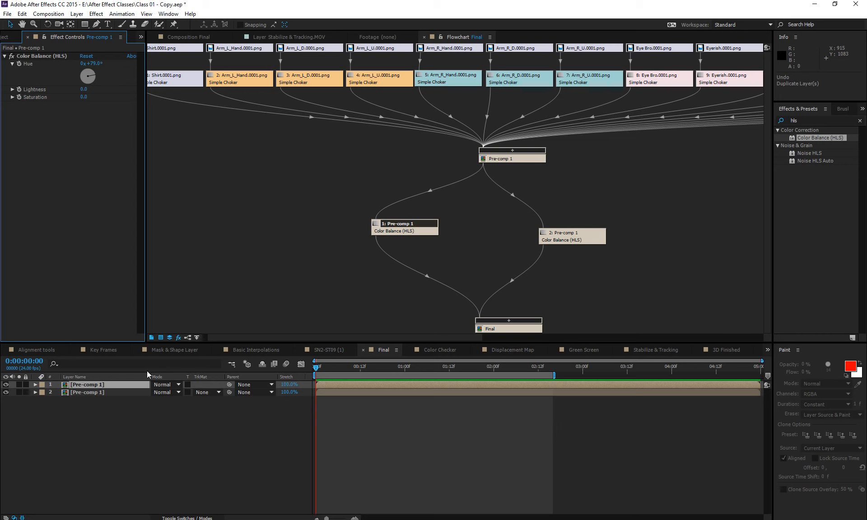
{"action": "key", "text": "ctrl+z"}
{"action": "key", "text": "ctrl+z"}
{"action": "key", "text": "ctrl+z"}
{"action": "key", "text": "ctrl+z"}
{"action": "key", "text": "ctrl+z"}
{"action": "key", "text": "ctrl+z"}
{"action": "key", "text": "ctrl+z"}
{"action": "key", "text": "ctrl+z"}
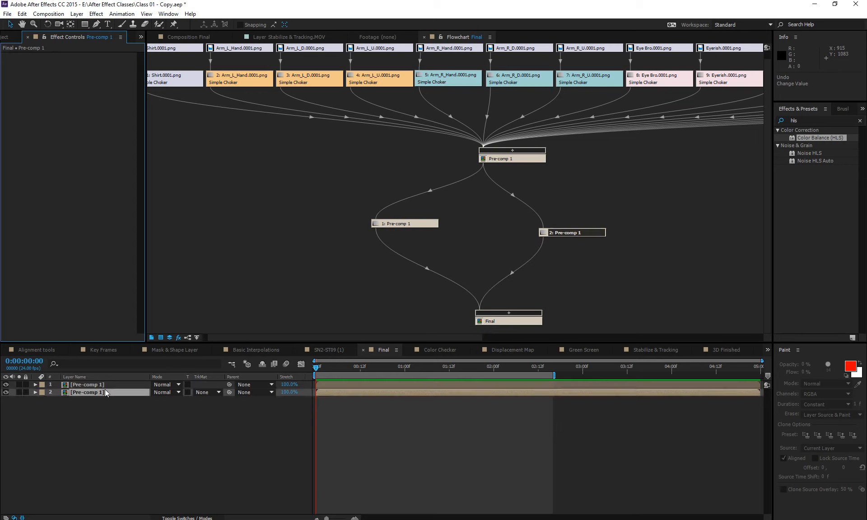
- Paste a second copy of the Pre-comp 1 layer into Final and move its node level with the other layer node
{"action": "left_click", "coordinate": [107, 386]}
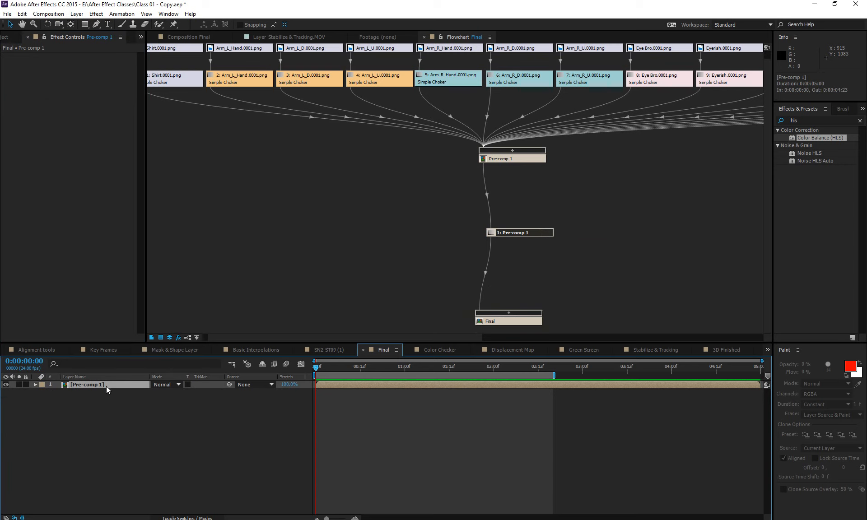
{"action": "key", "text": "ctrl+v"}
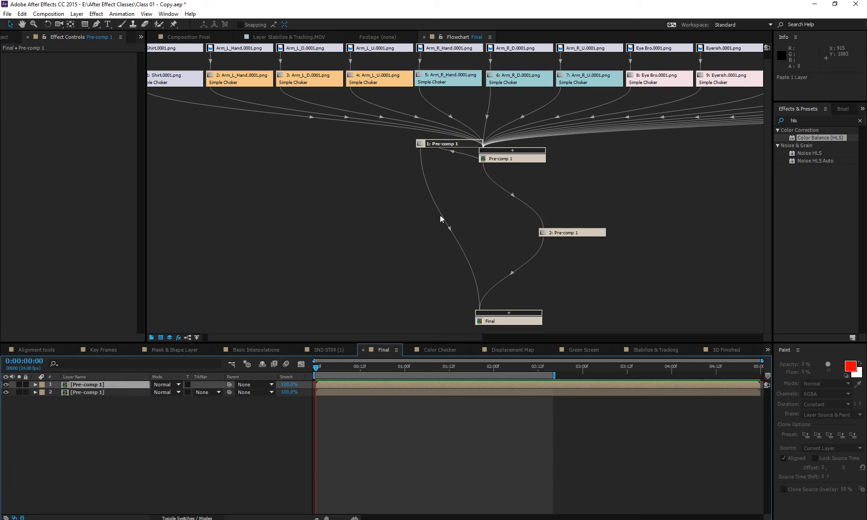
{"action": "left_click_drag", "start_coordinate": [451, 144], "coordinate": [427, 241]}
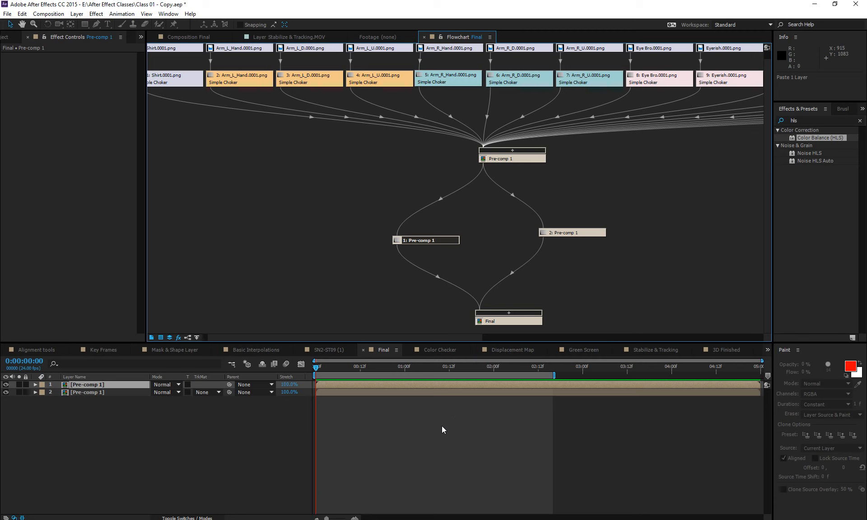
- Undo and redo the pre-compose and the layer paste, and move the layer 2 node level with the layer 1 node
{"action": "key", "text": "ctrl+z"}
{"action": "key", "text": "ctrl+z"}
{"action": "key", "text": "ctrl+shift+z"}
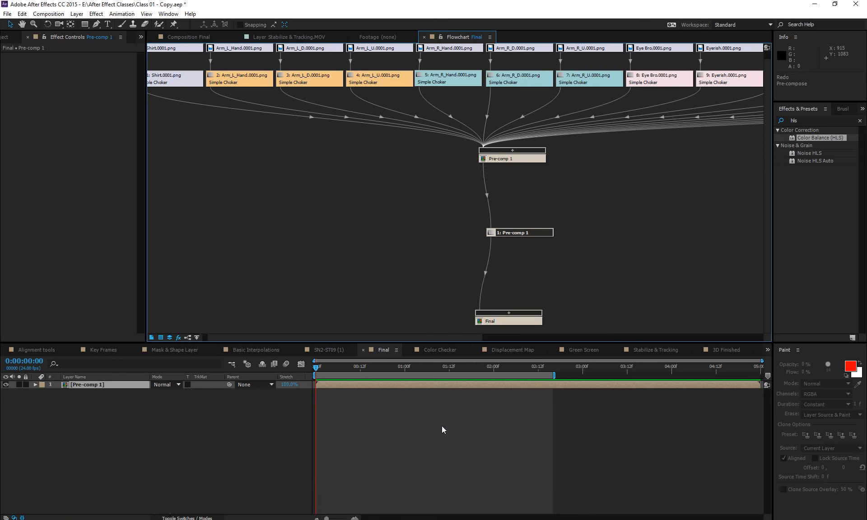
{"action": "key", "text": "ctrl+shift+z"}
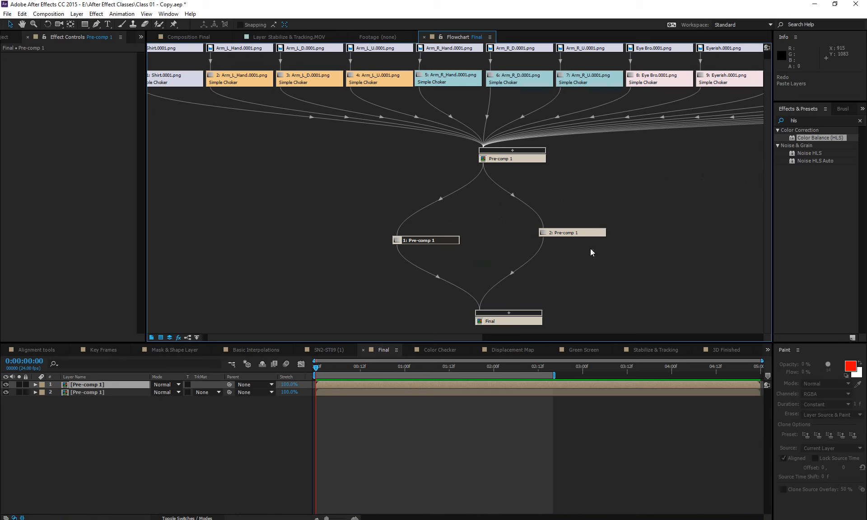
{"action": "left_click_drag", "start_coordinate": [587, 230], "coordinate": [603, 241]}
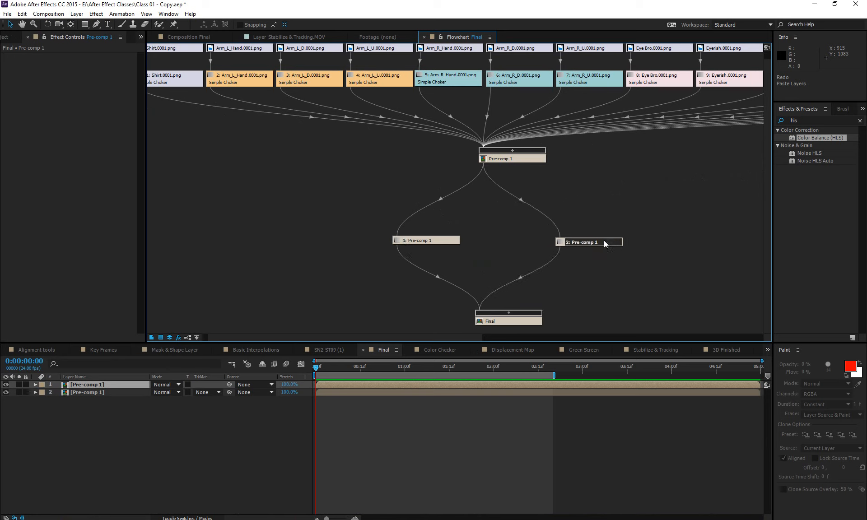
- Show the Final composition and move the upper Pre-comp 1 copy beside the other character to position 1571.5, 565.0
{"action": "left_click", "coordinate": [383, 386]}
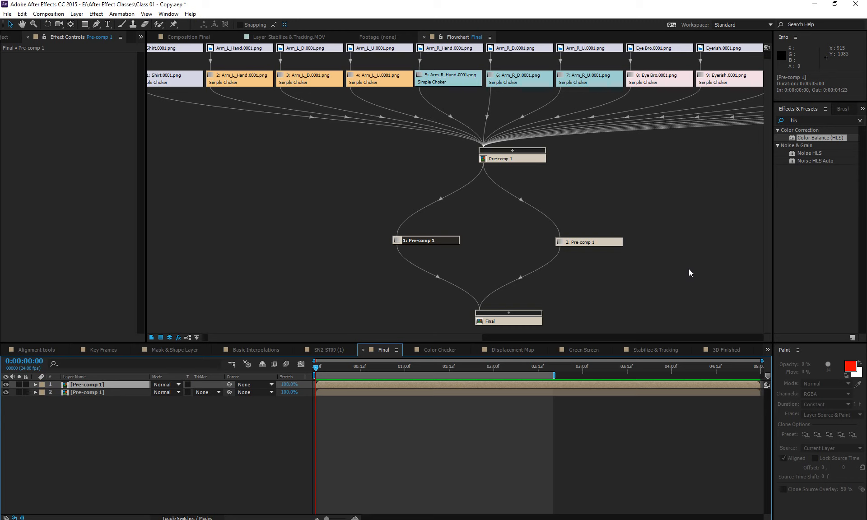
{"action": "left_click", "coordinate": [176, 457]}
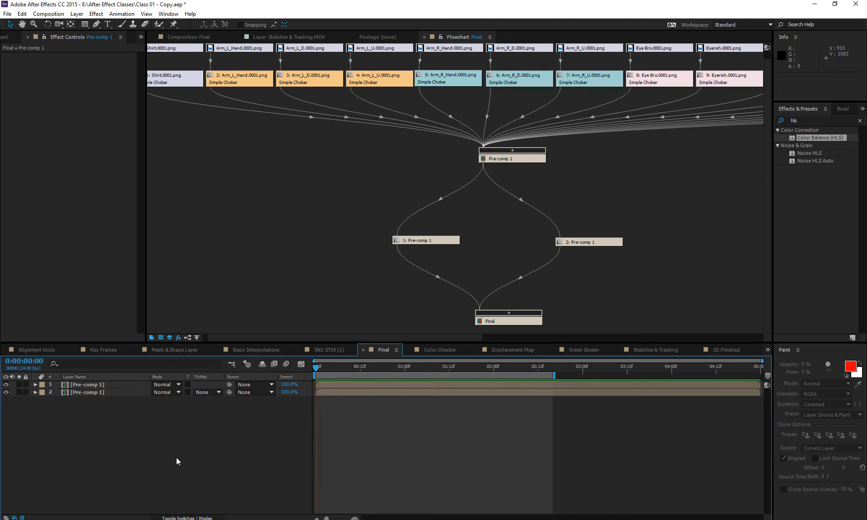
{"action": "left_click", "coordinate": [188, 38]}
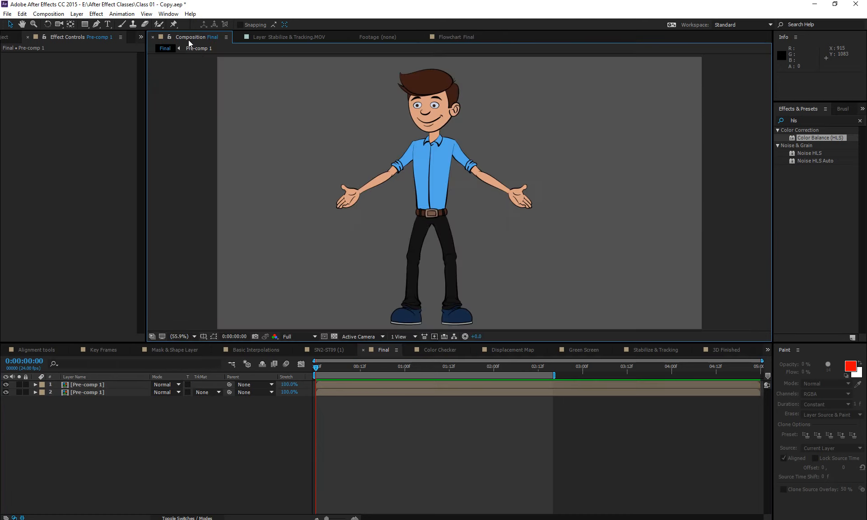
{"action": "left_click", "coordinate": [88, 385]}
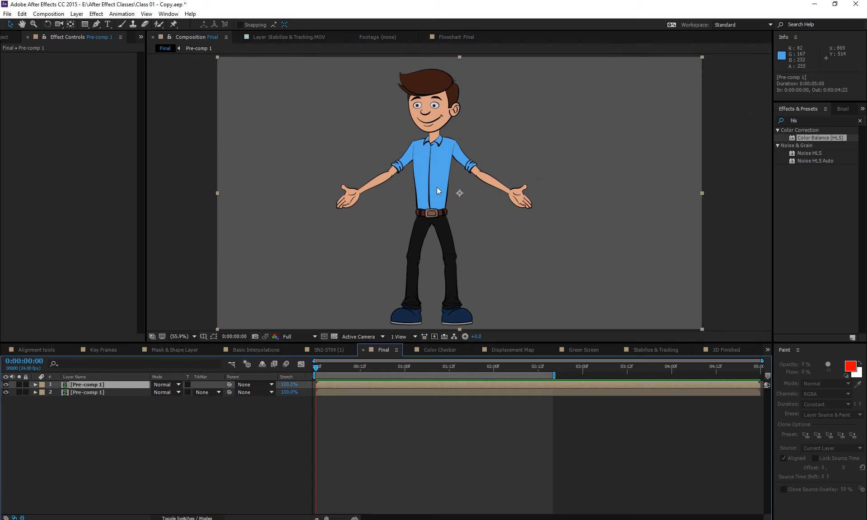
{"action": "left_click_drag", "start_coordinate": [437, 186], "coordinate": [580, 188]}
{"action": "mouse_move", "coordinate": [445, 186]}
{"action": "left_mouse_down"}
{"action": "mouse_move", "coordinate": [405, 190]}
{"action": "mouse_move", "coordinate": [456, 192]}
{"action": "left_mouse_up"}
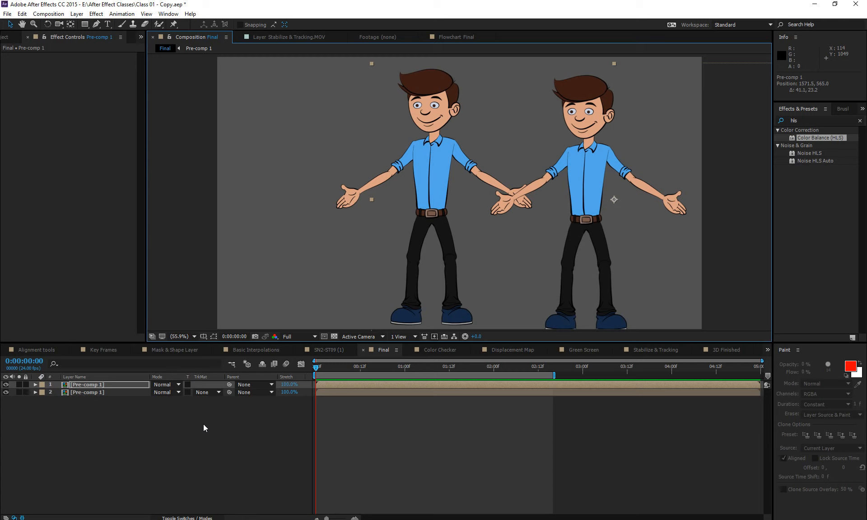
- Undo the character move, the pasted layer copy and the pre-compose, back to the separate body-part layers
{"action": "key", "text": "ctrl+z"}
{"action": "key", "text": "ctrl+z"}
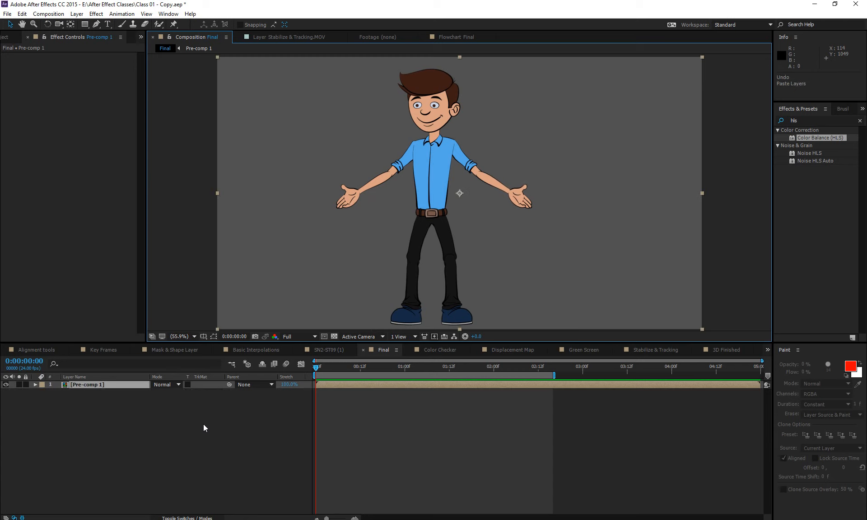
{"action": "key", "text": "ctrl+z"}
{"action": "key", "text": "ctrl+z"}
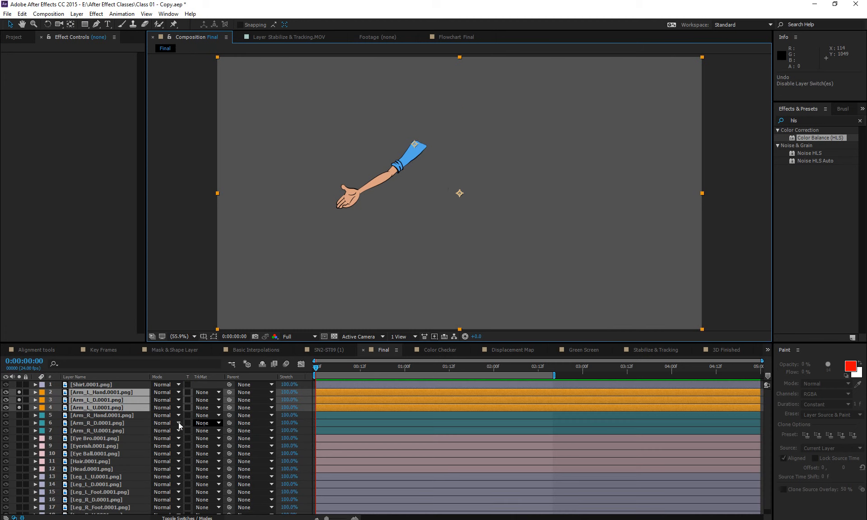
- Turn off solo for the three left arm layers and select all character layers in a maximized timeline
{"action": "left_click", "coordinate": [20, 393]}
{"action": "left_click", "coordinate": [112, 386]}
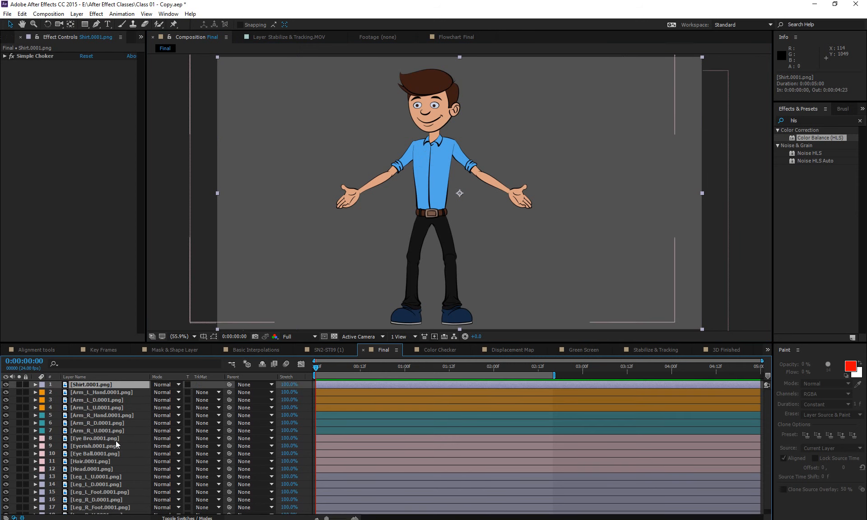
{"action": "key", "text": "ctrl+a"}
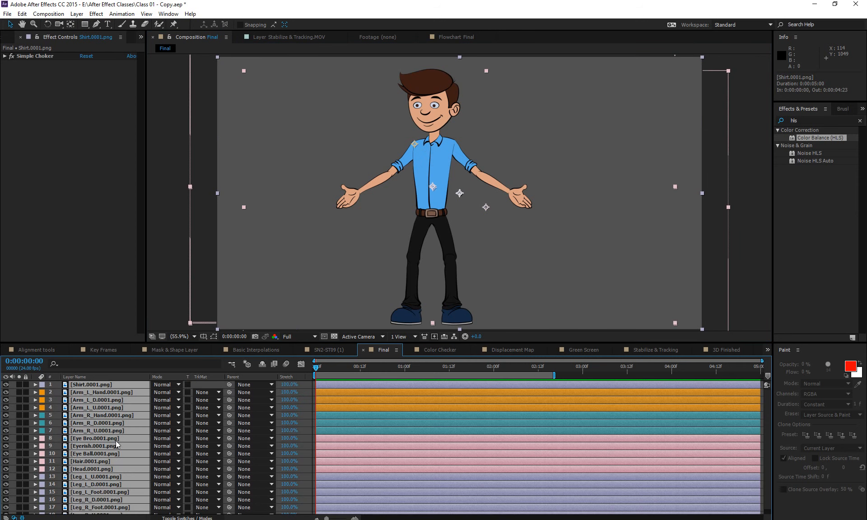
{"action": "key", "text": "grave"}
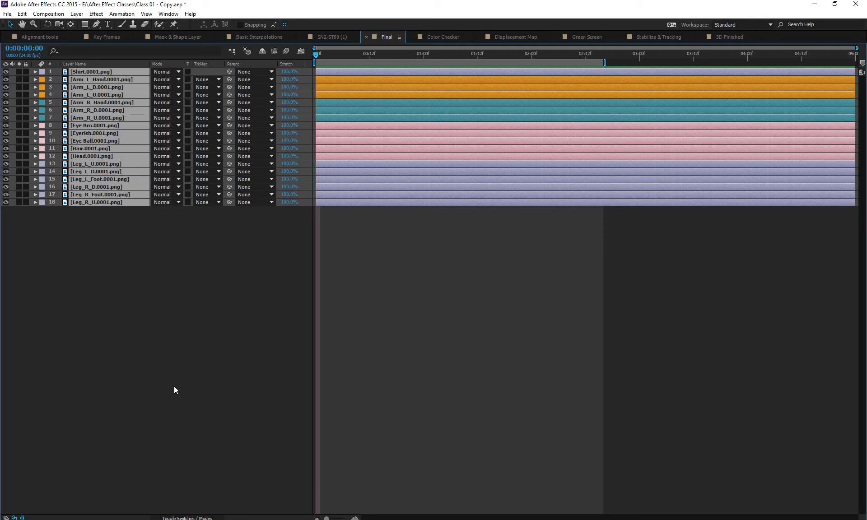
- Try duplicating all the selected character layers and moving the duplicates below the originals, and undo both
{"action": "key", "text": "ctrl+d"}
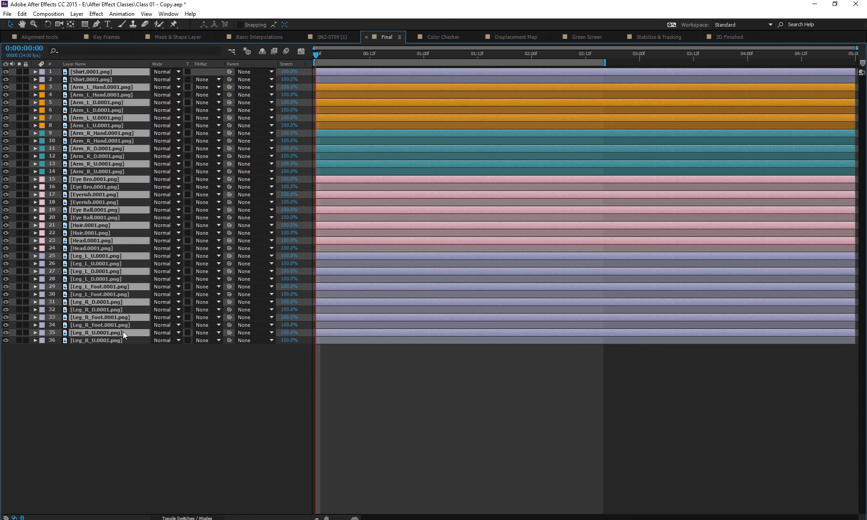
{"action": "key", "text": "ctrl+z"}
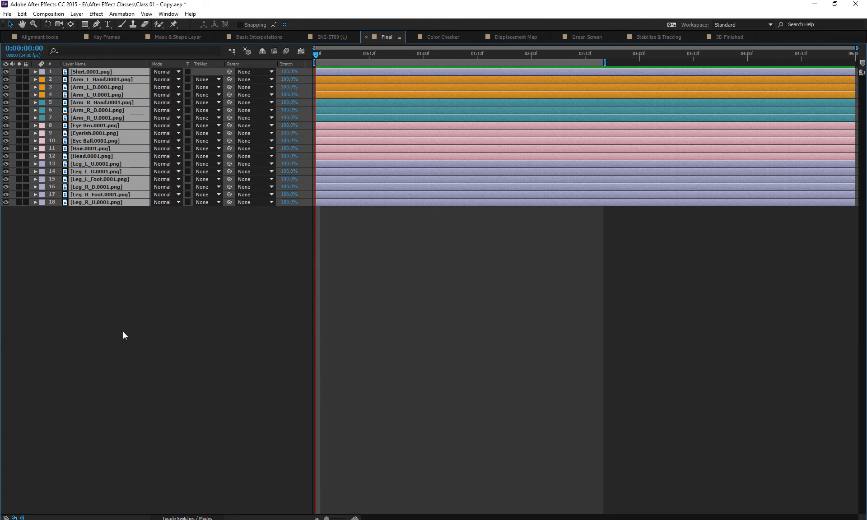
{"action": "key", "text": "ctrl+d"}
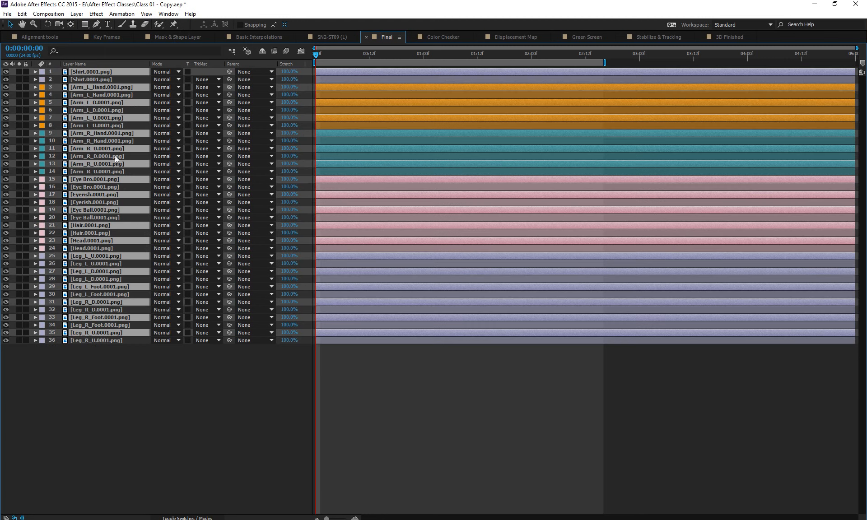
{"action": "left_click_drag", "start_coordinate": [107, 74], "coordinate": [108, 408]}
{"action": "key", "text": "ctrl+z"}
{"action": "key", "text": "ctrl+z"}
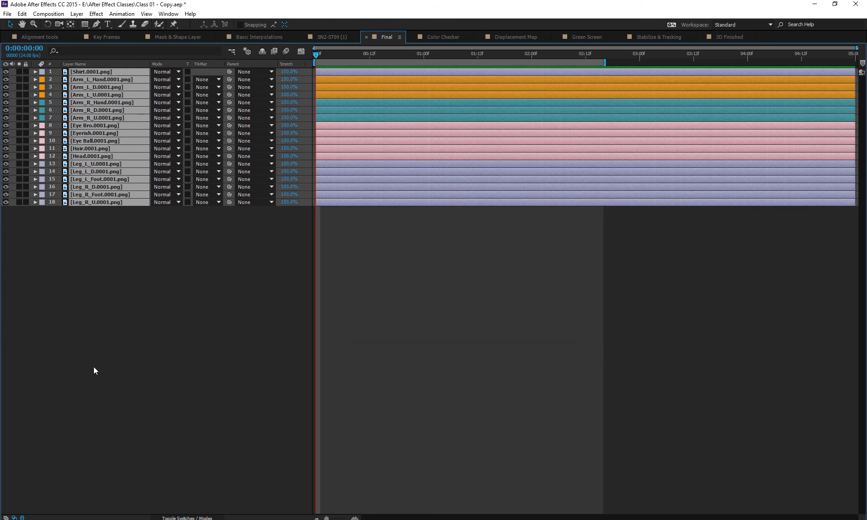
- Paste a second set of all the character layers above the originals and pre-compose it as Pre-comp 1
{"action": "key", "text": "ctrl+v"}
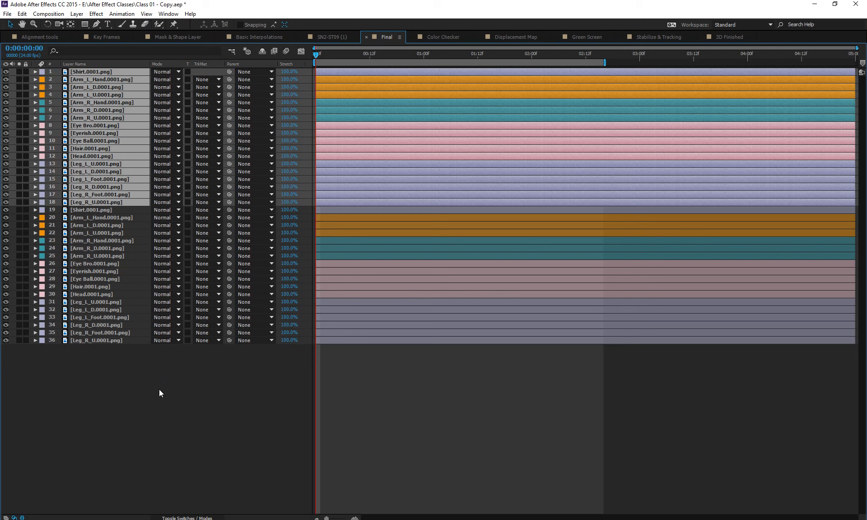
{"action": "key", "text": "ctrl+shift+c"}
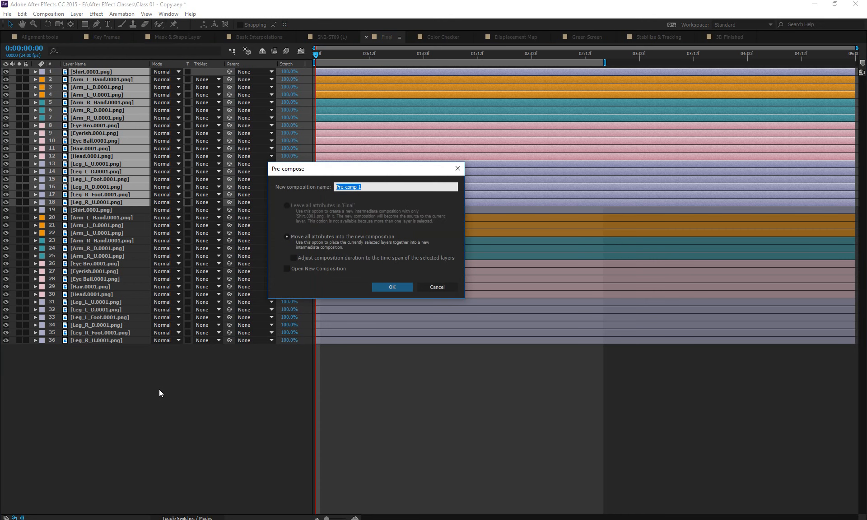
{"action": "key", "text": "Return"}
- Pre-compose the remaining layers, from Shirt to Leg_R_U, as Pre-comp 2 and restore the normal panel layout
{"action": "left_click", "coordinate": [91, 80]}
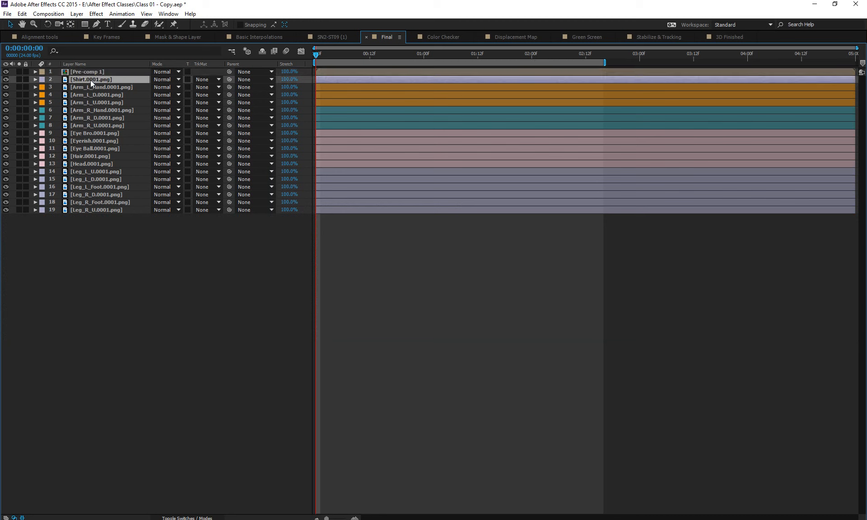
{"action": "left_click", "coordinate": [94, 210], "text": "shift"}
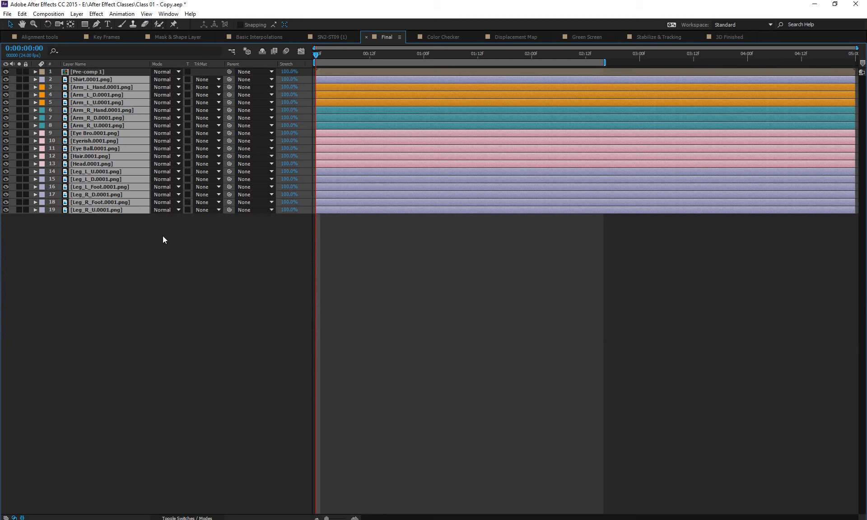
{"action": "key", "text": "ctrl+shift+c"}
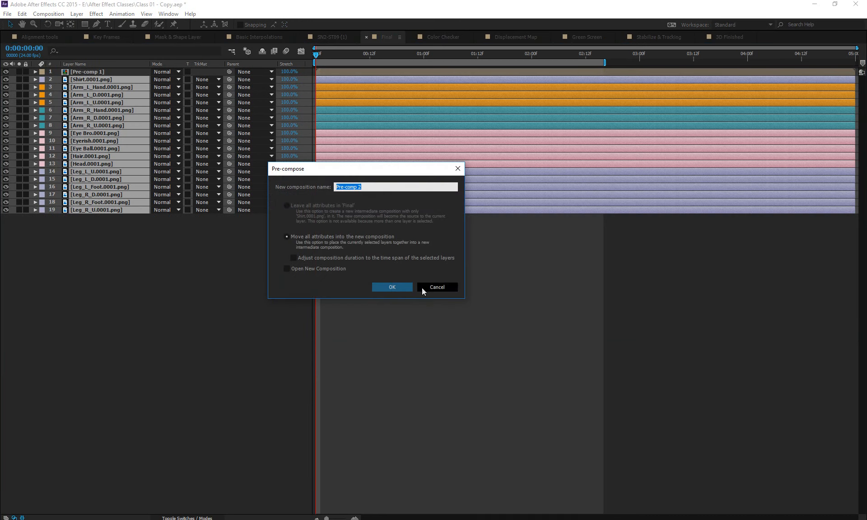
{"action": "left_click", "coordinate": [396, 286]}
{"action": "key", "text": "grave"}
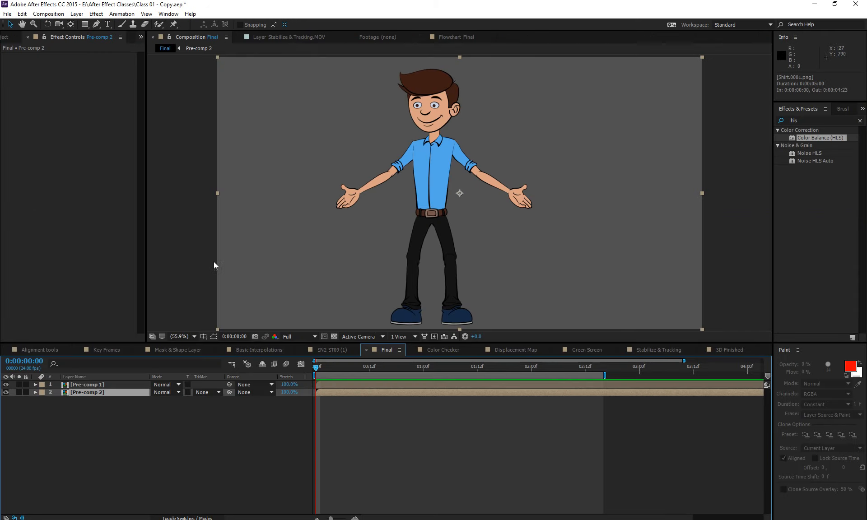
- Place the Pre-comp 2 character on the right side of the frame and move Pre-comp 1 left to position 647.1, 540.0
{"action": "left_click_drag", "start_coordinate": [425, 227], "coordinate": [565, 210]}
{"action": "mouse_move", "coordinate": [410, 192]}
{"action": "left_mouse_down"}
{"action": "mouse_move", "coordinate": [321, 196]}
{"action": "mouse_move", "coordinate": [418, 194]}
{"action": "left_mouse_up"}
{"action": "left_click", "coordinate": [115, 386]}
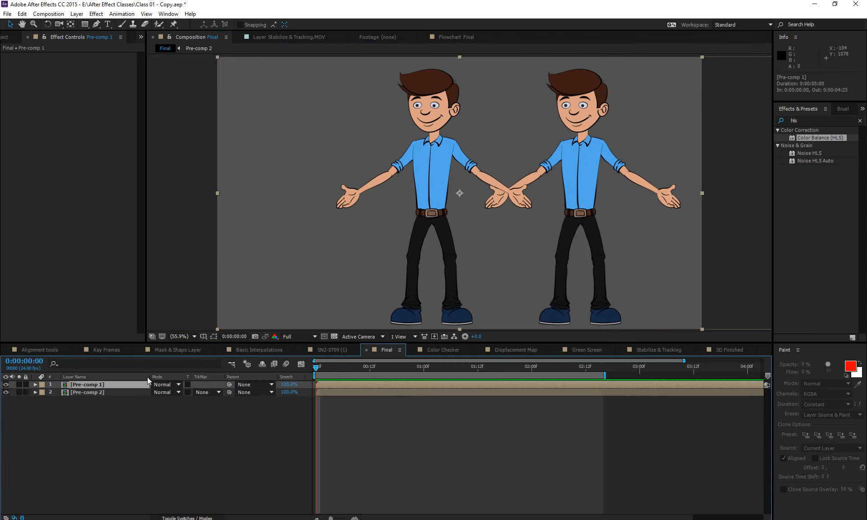
{"action": "left_click_drag", "start_coordinate": [395, 174], "coordinate": [316, 175]}
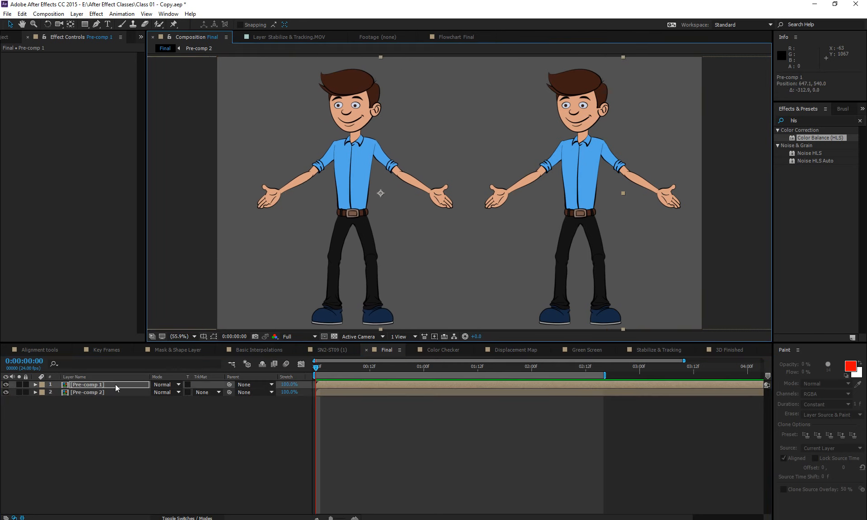
- Move the shirt layer inside Pre-comp 1 far left of the body, compare both characters in Final, and undo the shirt move
{"action": "double_click", "coordinate": [116, 384]}
{"action": "left_click", "coordinate": [378, 180]}
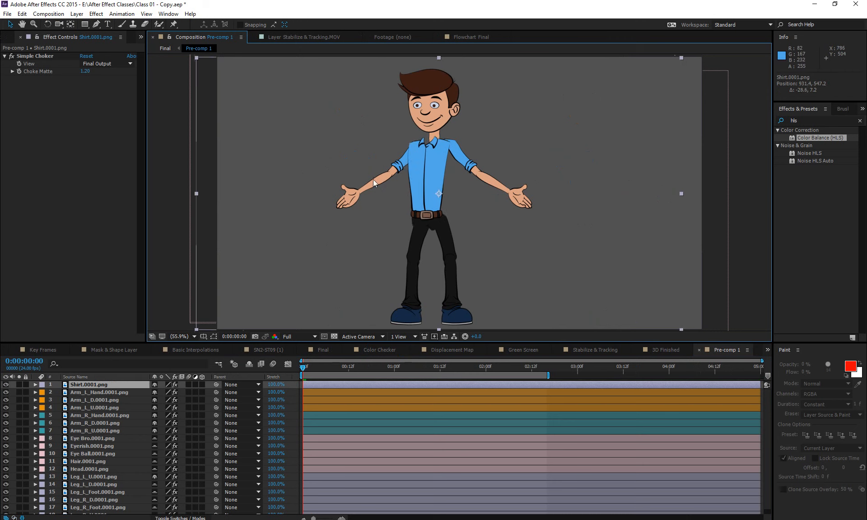
{"action": "left_click_drag", "start_coordinate": [373, 180], "coordinate": [275, 184]}
{"action": "key", "text": "grave"}
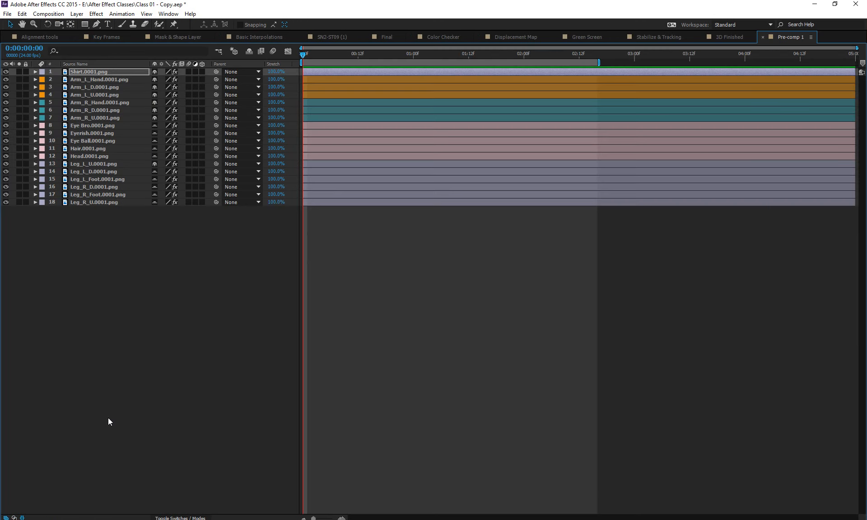
{"action": "key", "text": "grave"}
{"action": "key", "text": "Tab"}
{"action": "left_click", "coordinate": [104, 436]}
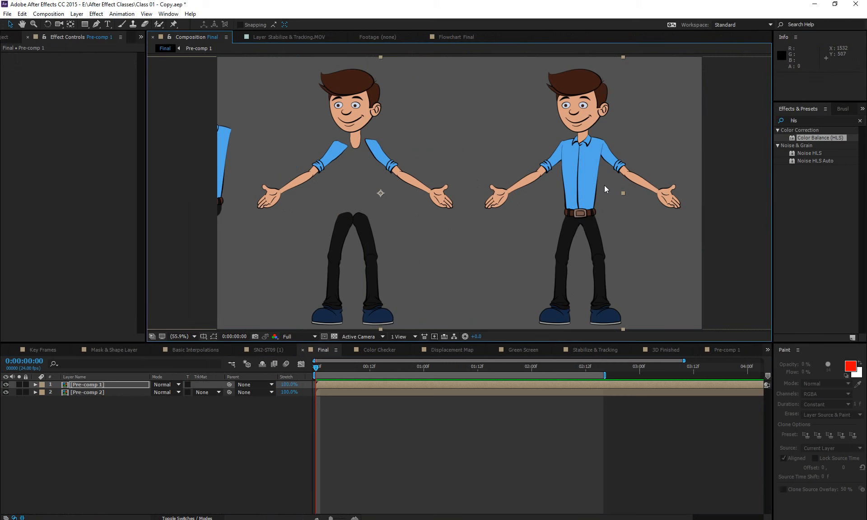
{"action": "key", "text": "ctrl+z"}
- Open the Final flowchart and spread the Pre-comp 1 and Pre-comp 2 nodes into two separate branches
{"action": "left_click", "coordinate": [456, 36]}
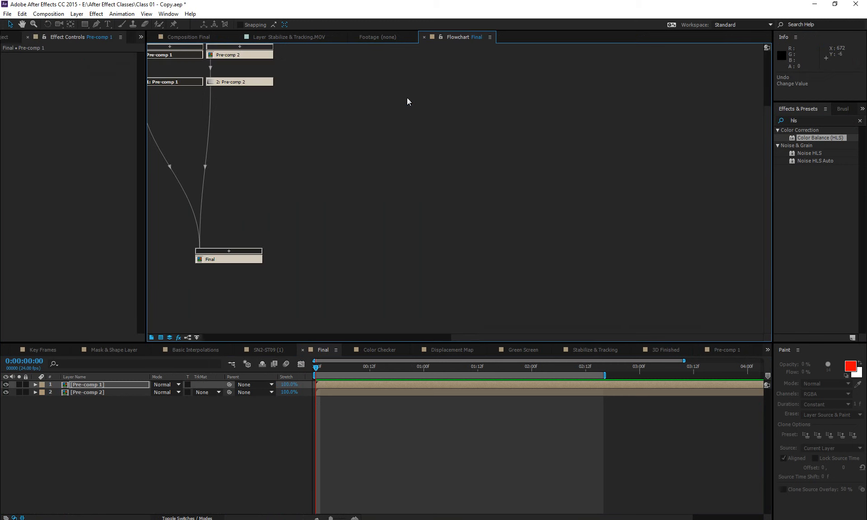
{"action": "left_click_drag", "start_coordinate": [226, 131], "coordinate": [387, 192]}
{"action": "left_click_drag", "start_coordinate": [439, 148], "coordinate": [545, 202]}
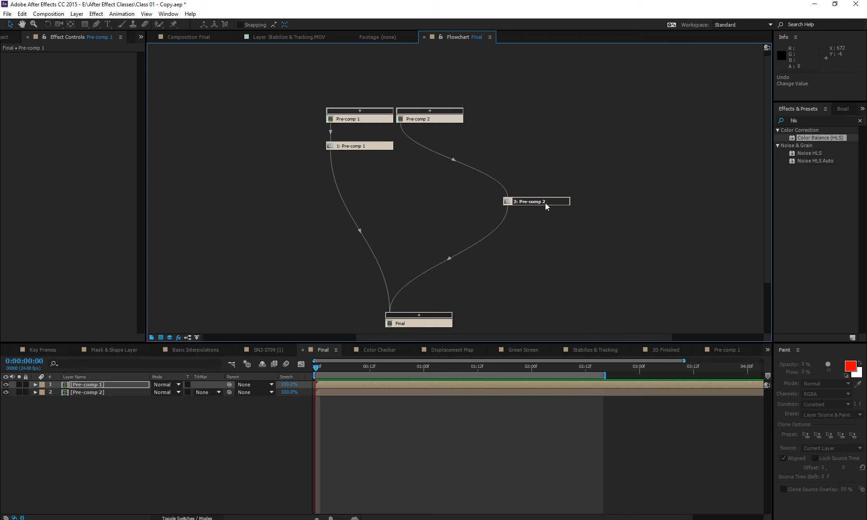
{"action": "left_click_drag", "start_coordinate": [348, 151], "coordinate": [316, 193]}
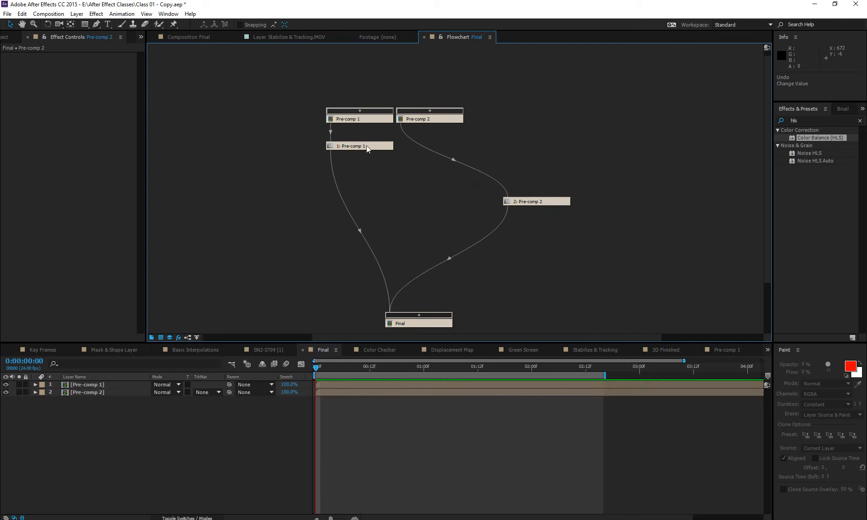
{"action": "left_click_drag", "start_coordinate": [366, 146], "coordinate": [288, 239]}
{"action": "left_click_drag", "start_coordinate": [429, 118], "coordinate": [554, 132]}
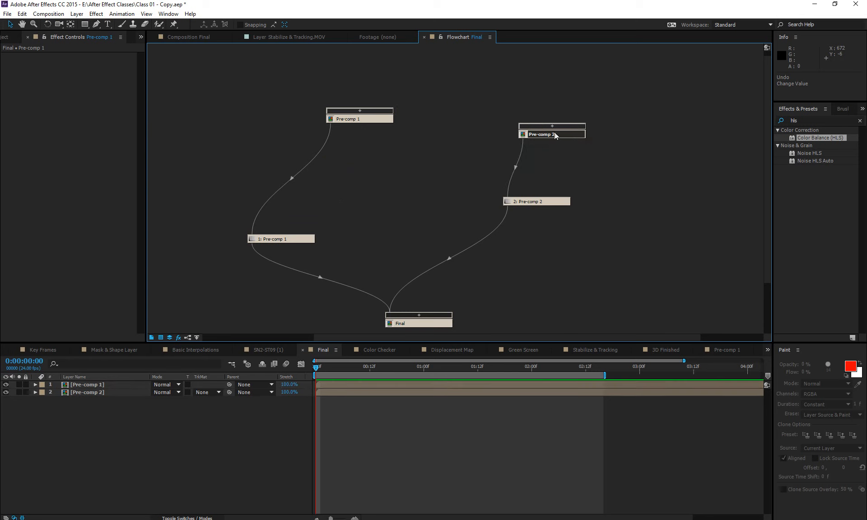
- Expand the Pre-comp 2 and Pre-comp 1 nodes to show their source layers, lowering the Pre-comp 1 branch for clearance
{"action": "left_click", "coordinate": [557, 124]}
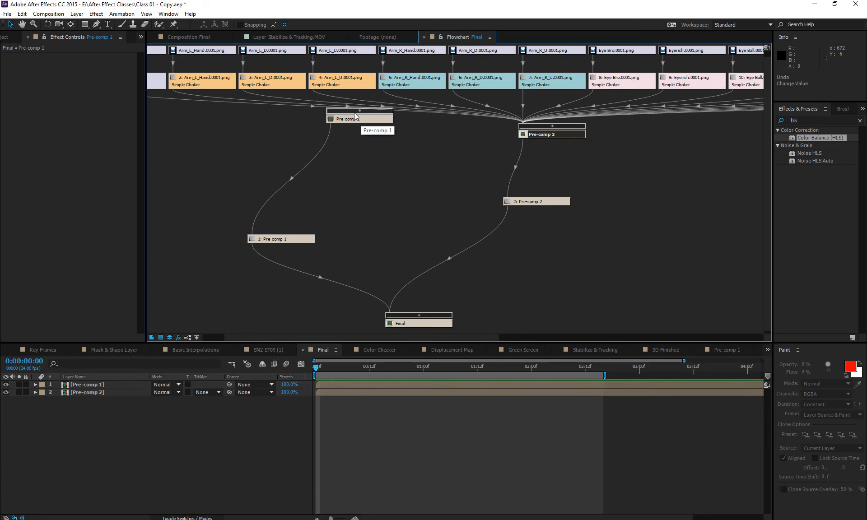
{"action": "left_click_drag", "start_coordinate": [363, 121], "coordinate": [313, 183]}
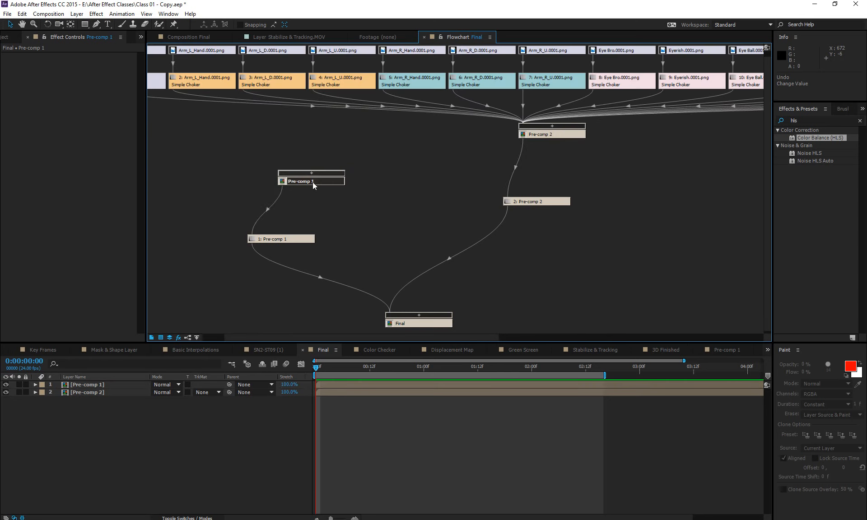
{"action": "left_click_drag", "start_coordinate": [284, 238], "coordinate": [244, 302]}
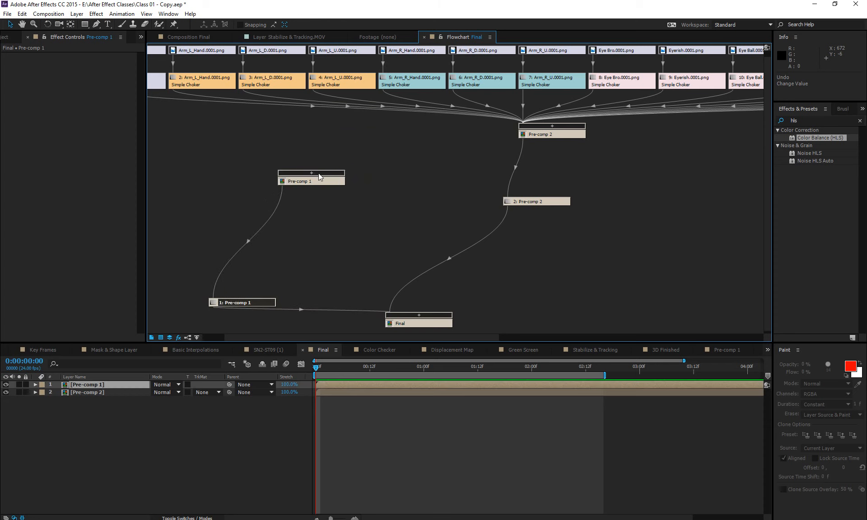
{"action": "left_click_drag", "start_coordinate": [302, 184], "coordinate": [259, 231]}
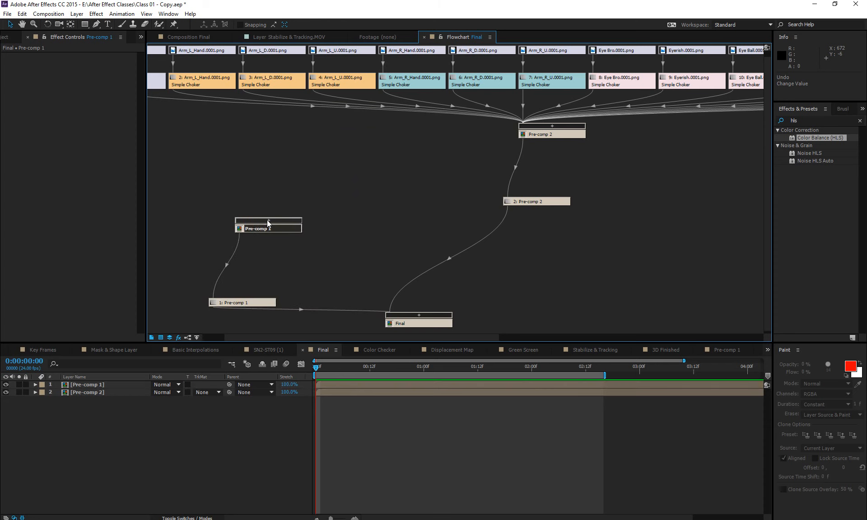
{"action": "left_click", "coordinate": [268, 221]}
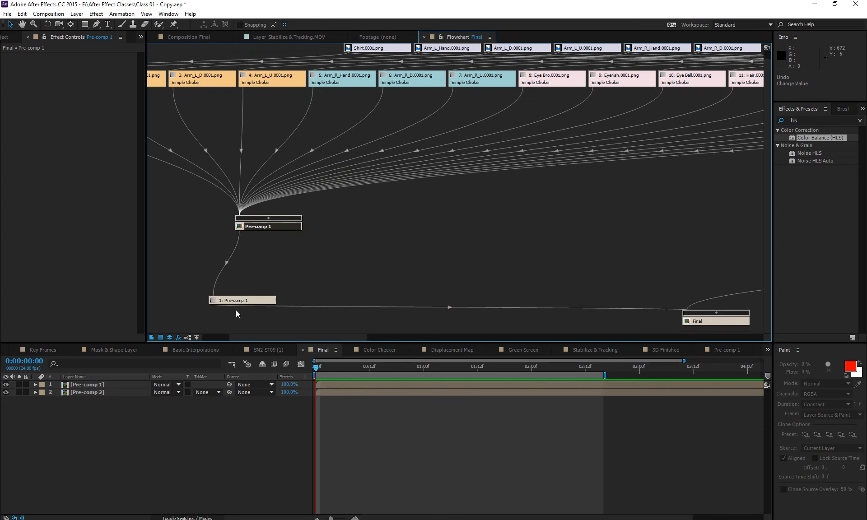
- Try the flowchart's display toggles and switch its connecting lines from curved to right-angled
{"action": "left_click", "coordinate": [161, 338]}
{"action": "left_click", "coordinate": [153, 339]}
{"action": "left_click", "coordinate": [153, 340]}
{"action": "left_click", "coordinate": [190, 337]}
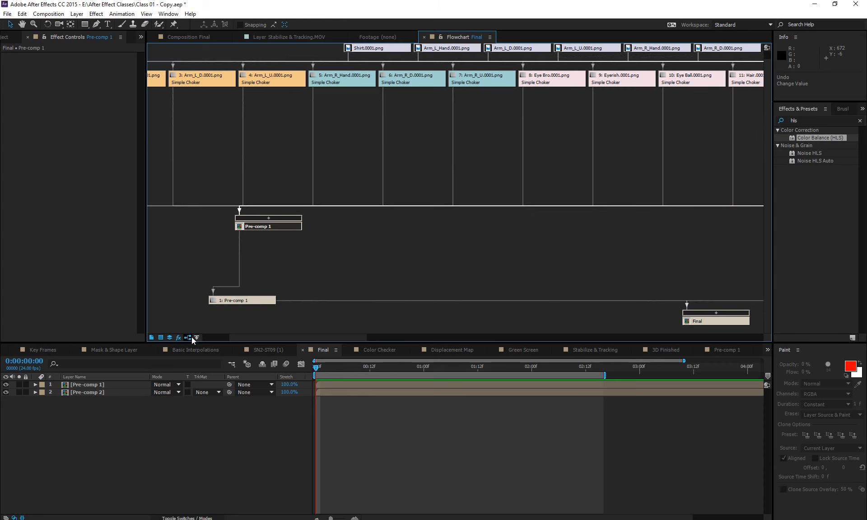
- Switch the flowchart's connecting lines back to curved, view the flow direction options, and toggle the footage nodes off and on again
{"action": "left_click", "coordinate": [191, 337]}
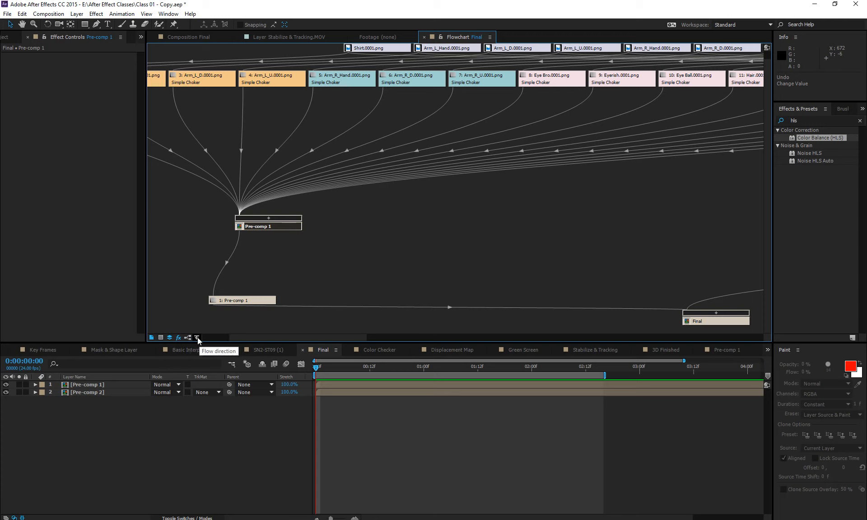
{"action": "left_click", "coordinate": [197, 338]}
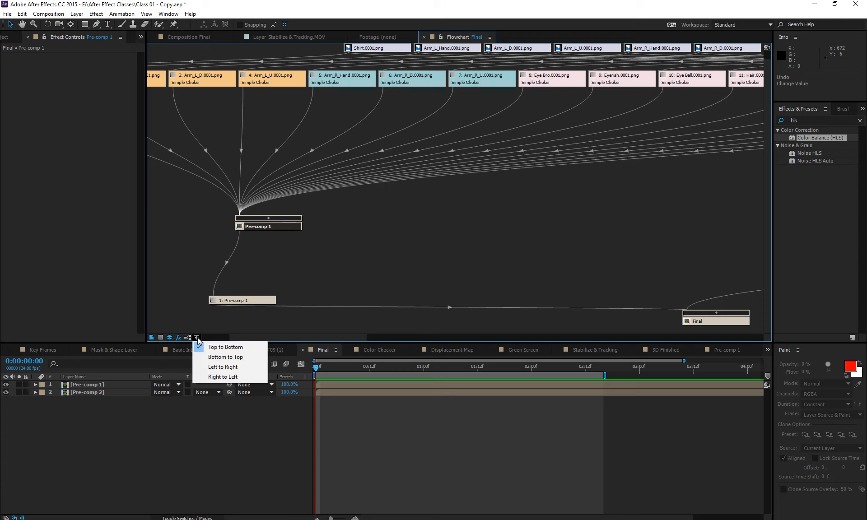
{"action": "left_click", "coordinate": [152, 339]}
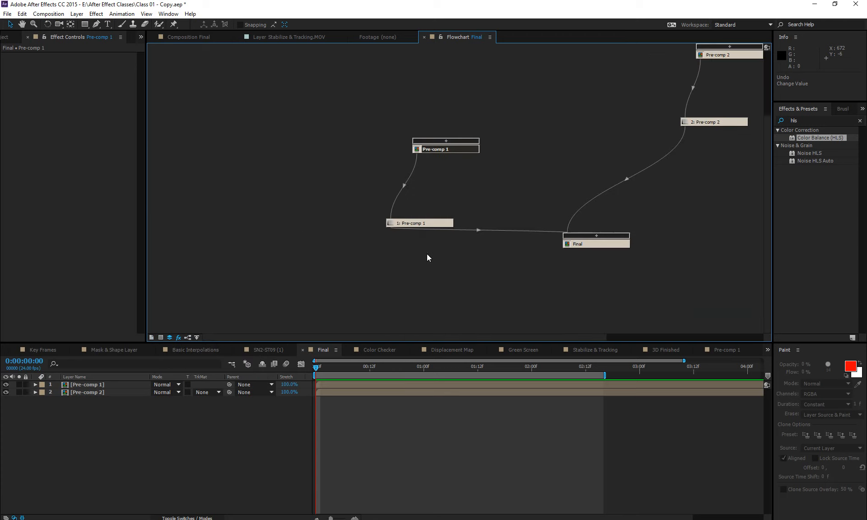
{"action": "left_click", "coordinate": [160, 338]}
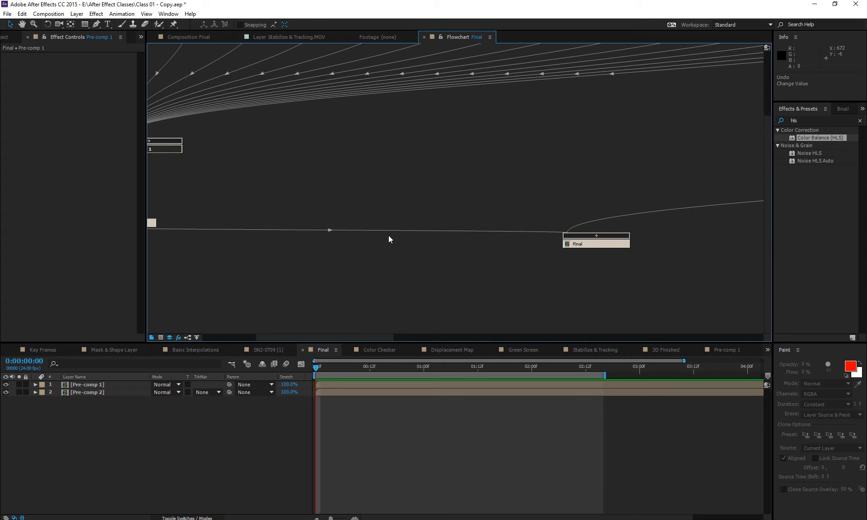
- Examine the expanded Final flowchart in a maximized view, following the source layers down to the Final node, and restore the workspace
{"action": "key", "text": "grave"}
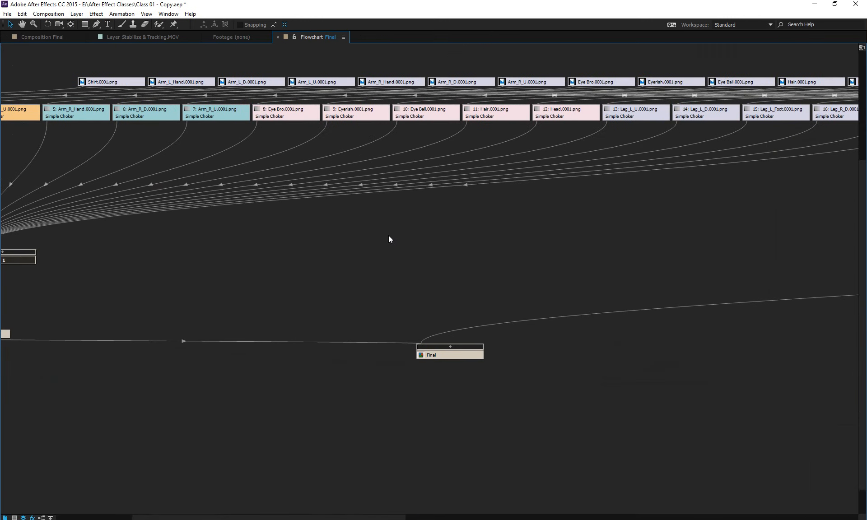
{"action": "scroll", "coordinate": [389, 238], "scroll_direction": "down", "scroll_amount": 6}
{"action": "scroll", "coordinate": [389, 239], "scroll_direction": "up", "scroll_amount": 5}
{"action": "scroll", "coordinate": [390, 238], "scroll_direction": "down", "scroll_amount": 5}
{"action": "scroll", "coordinate": [389, 238], "scroll_direction": "up", "scroll_amount": 4}
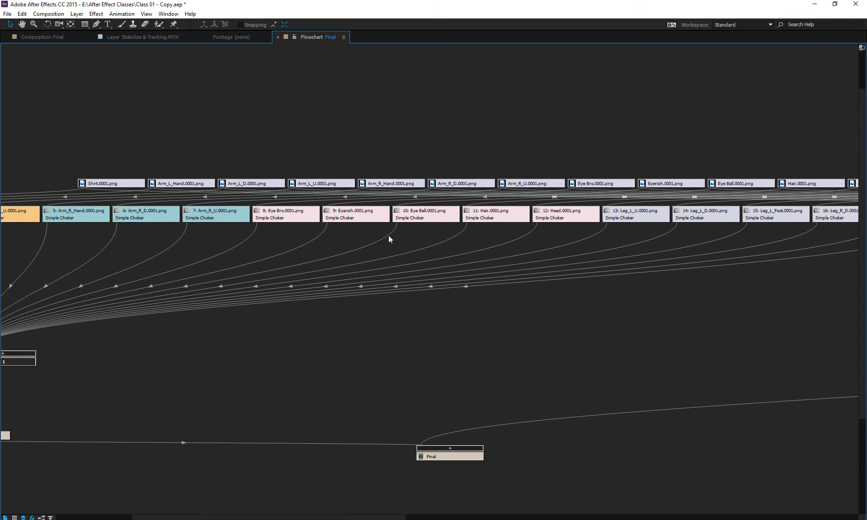
{"action": "scroll", "coordinate": [389, 236], "scroll_direction": "down", "scroll_amount": 3}
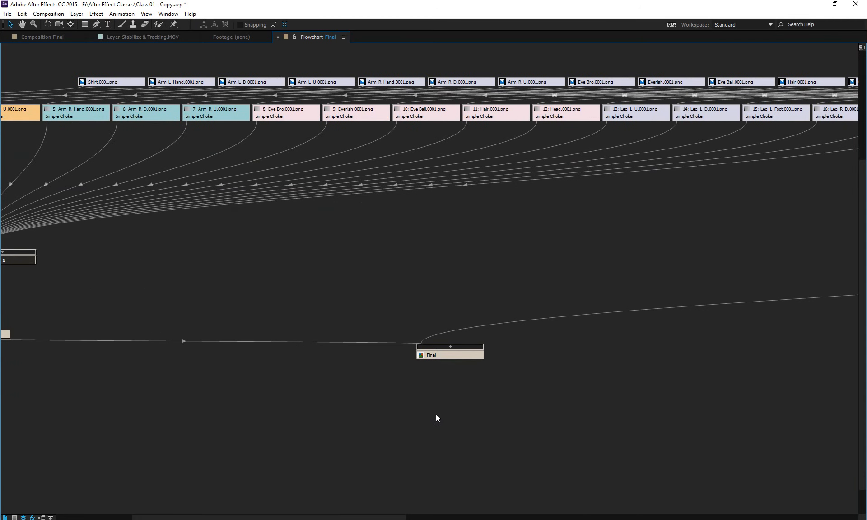
{"action": "key", "text": "grave"}
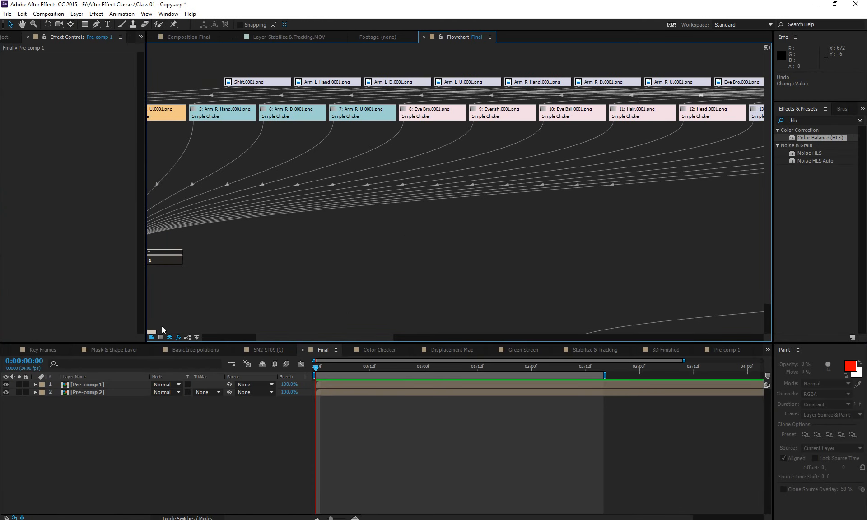
- In the Final composition, nudge the Pre-comp 1 character slightly left to about 620, 538 and cut its layer
{"action": "left_click", "coordinate": [186, 36]}
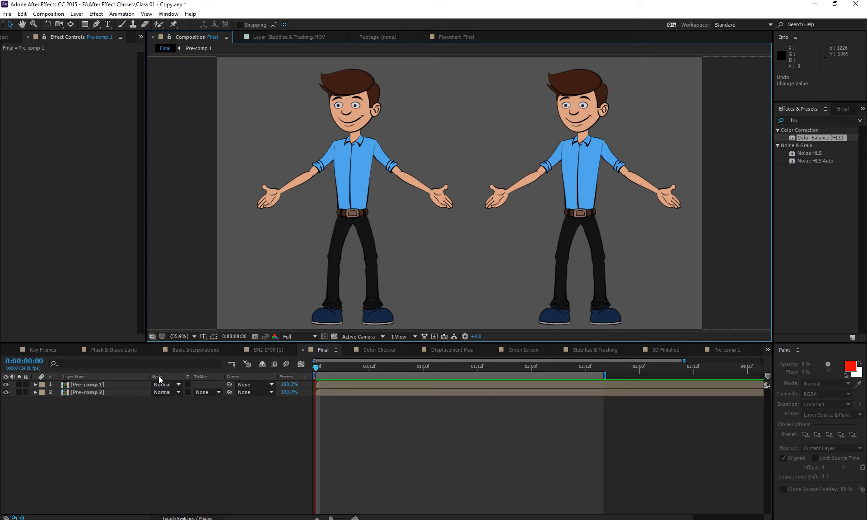
{"action": "left_click", "coordinate": [115, 385]}
{"action": "mouse_move", "coordinate": [366, 244]}
{"action": "left_mouse_down"}
{"action": "mouse_move", "coordinate": [377, 246]}
{"action": "mouse_move", "coordinate": [360, 243]}
{"action": "left_mouse_up"}
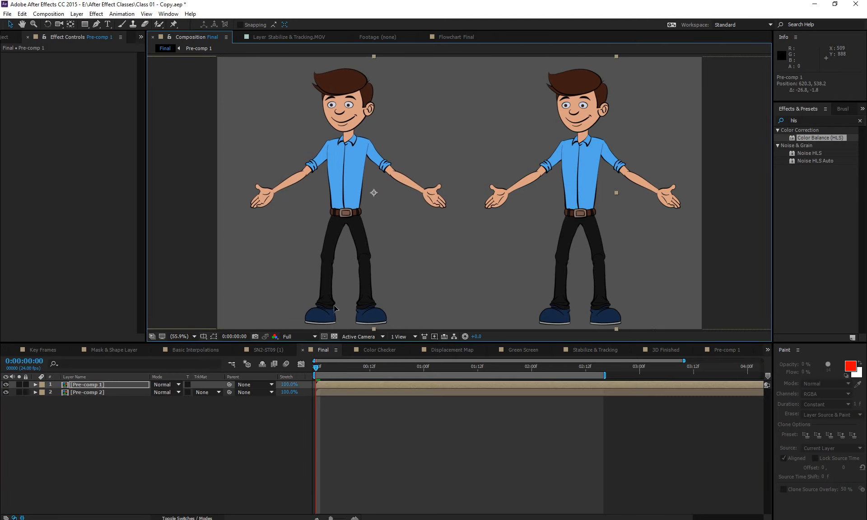
{"action": "left_click", "coordinate": [139, 439]}
{"action": "key", "text": "Delete"}
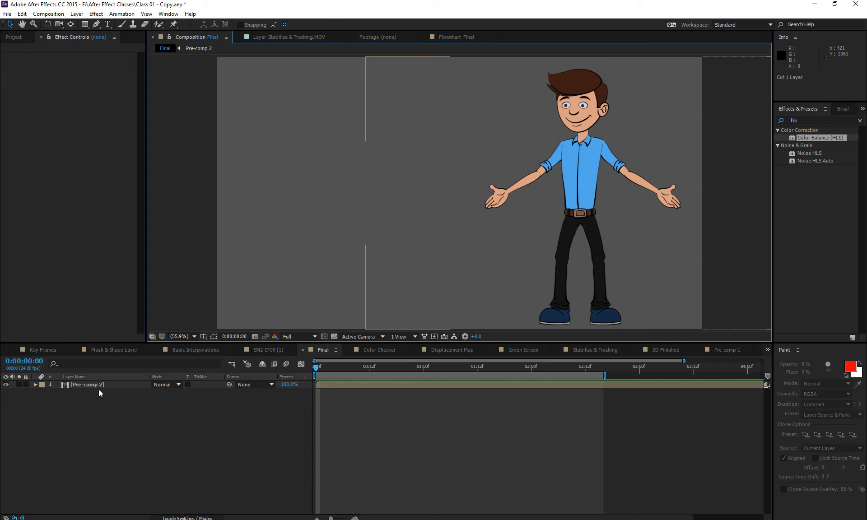
- Paste the Pre-comp 1 layer inside Pre-comp 2 above the eyebrow layer and move it right of the original character to about 1750, 497
{"action": "left_click", "coordinate": [96, 387]}
{"action": "double_click", "coordinate": [95, 387]}
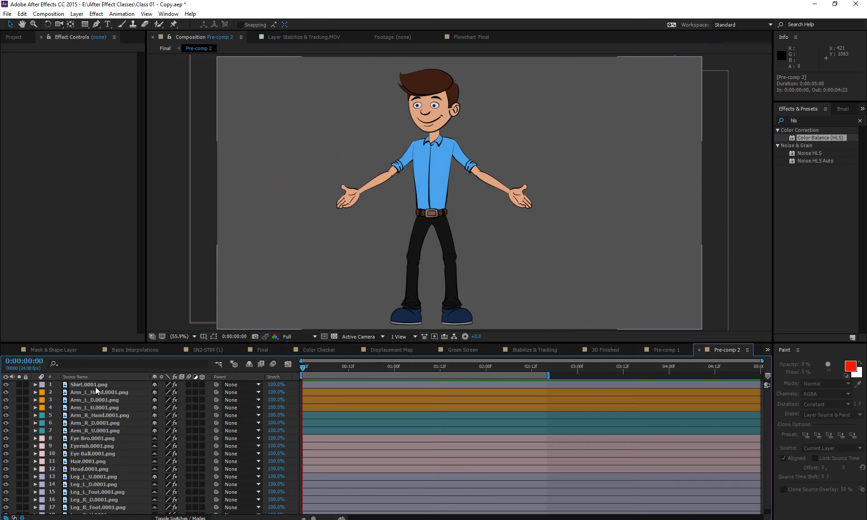
{"action": "left_click", "coordinate": [97, 438]}
{"action": "key", "text": "ctrl+v"}
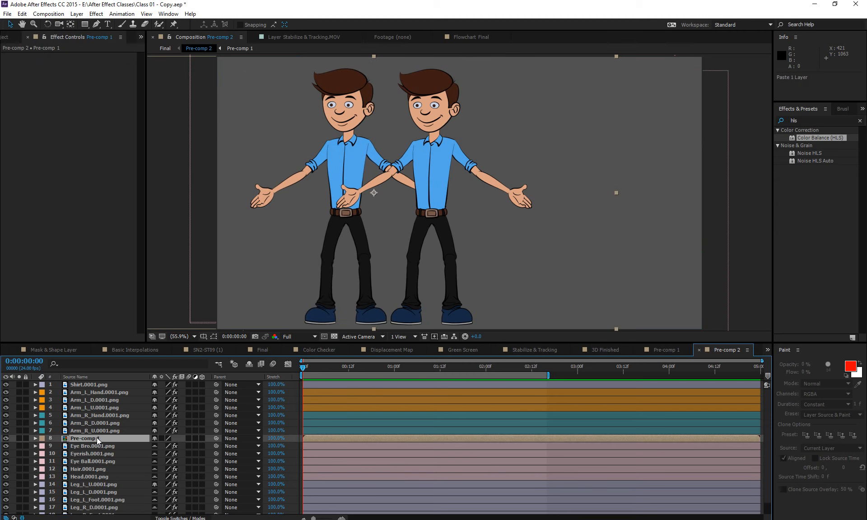
{"action": "left_click_drag", "start_coordinate": [339, 225], "coordinate": [623, 213]}
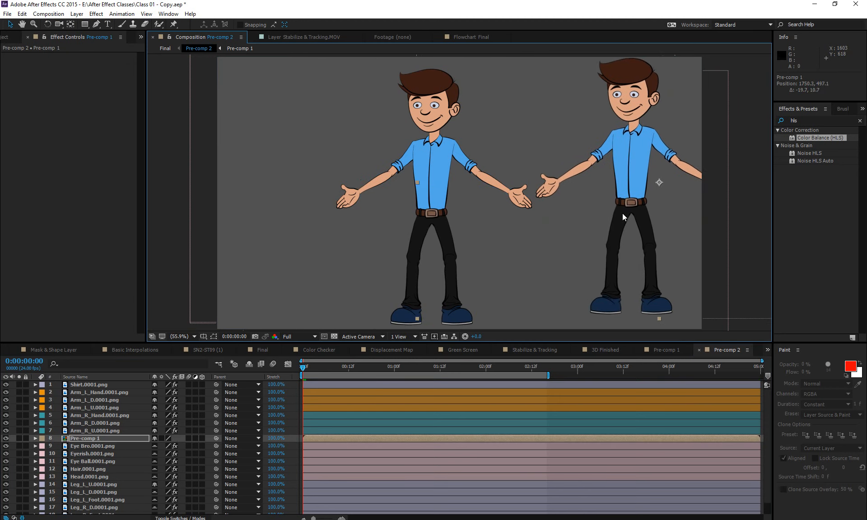
- Inspect the nesting in the Final flowchart by pulling the nested Pre-comp 1 layer node below its row, and check the Final composition
{"action": "left_click", "coordinate": [471, 37]}
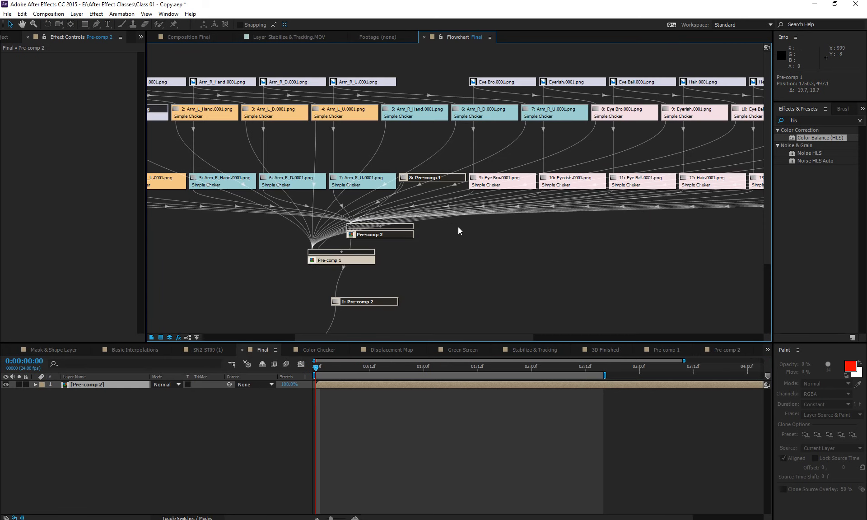
{"action": "left_click_drag", "start_coordinate": [443, 171], "coordinate": [460, 307]}
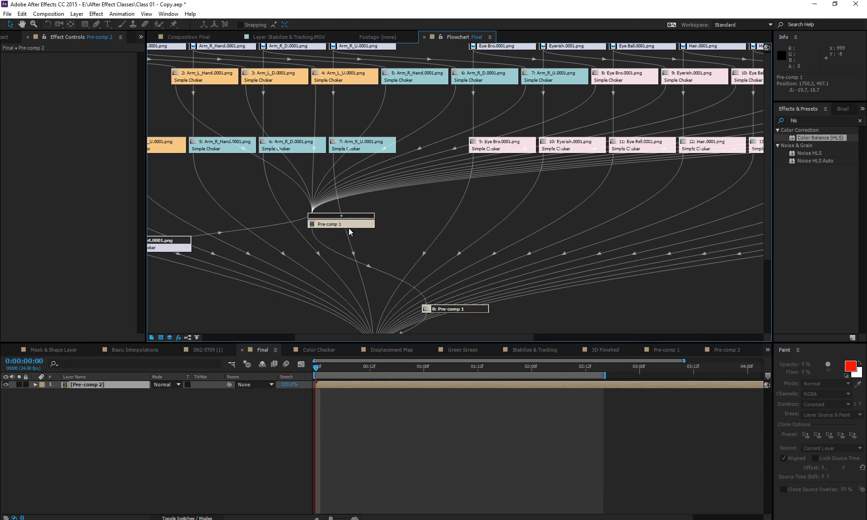
{"action": "left_click", "coordinate": [197, 39]}
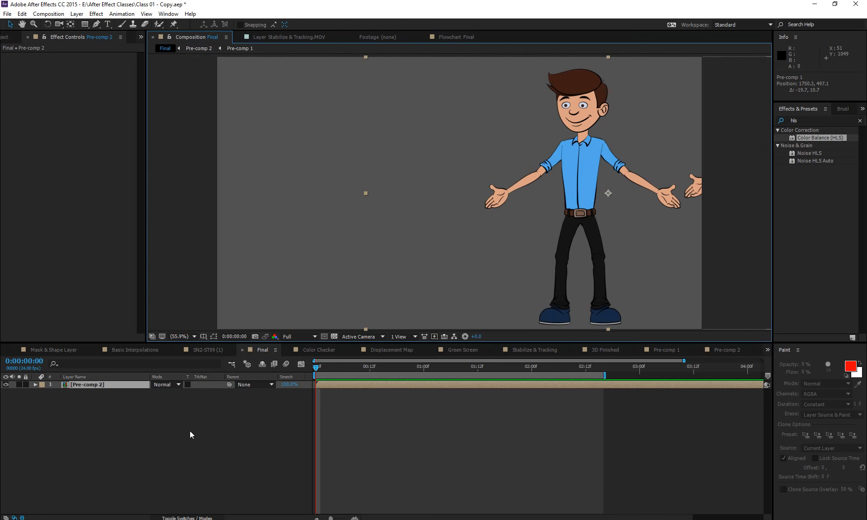
- Inside Pre-comp 2, move the nested Pre-comp 1 character left so it overlaps the original character at about 661, 535
{"action": "left_click", "coordinate": [117, 387]}
{"action": "double_click", "coordinate": [139, 387]}
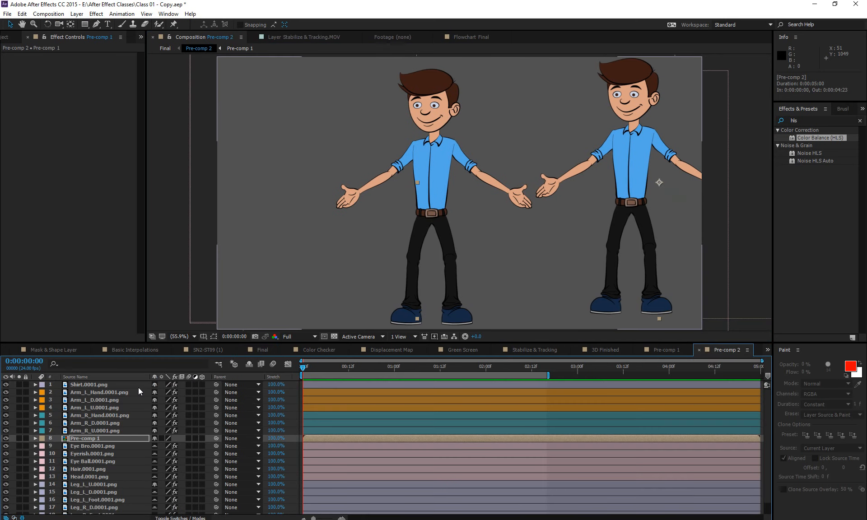
{"action": "left_click_drag", "start_coordinate": [636, 229], "coordinate": [360, 238]}
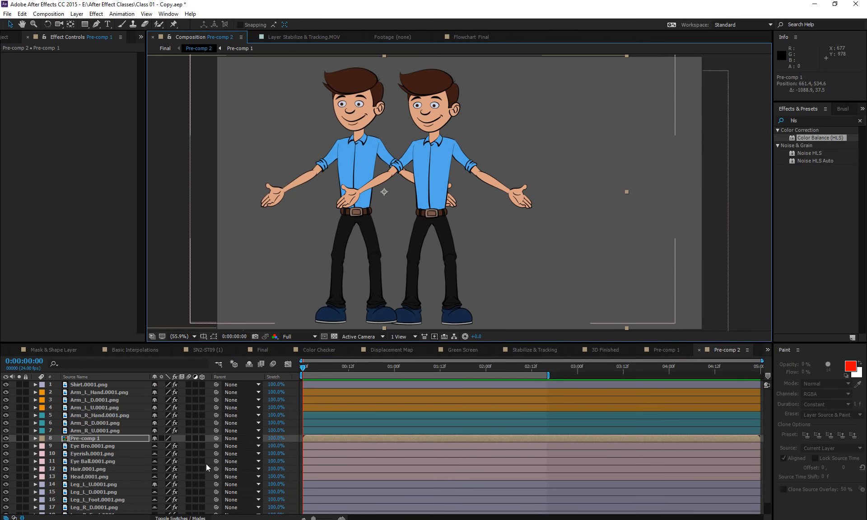
- Undo the nesting, pre-composing and arm pose edits until Final again contains the character's separate layers in their original pose
{"action": "key", "text": "ctrl+z"}
{"action": "key", "text": "ctrl+z"}
{"action": "key", "text": "ctrl+z"}
{"action": "key", "text": "ctrl+z"}
{"action": "key", "text": "ctrl+z"}
{"action": "key", "text": "ctrl+z"}
{"action": "key", "text": "ctrl+z"}
{"action": "key", "text": "ctrl+z"}
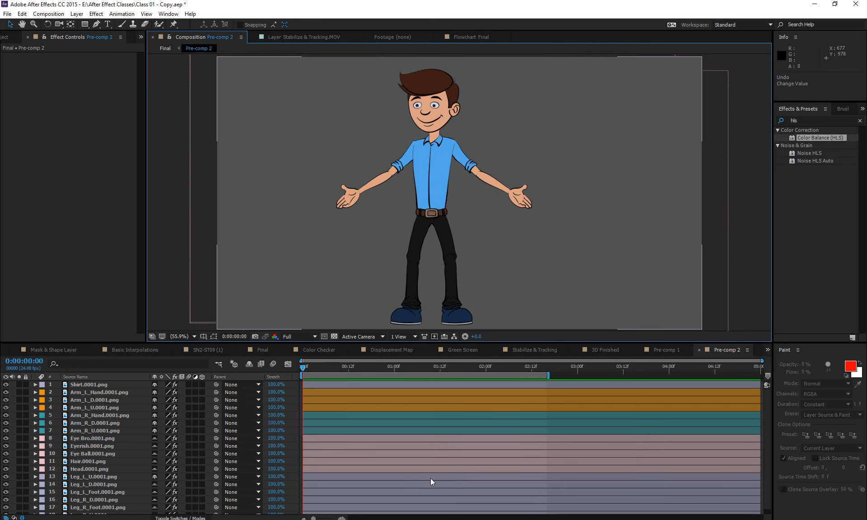
{"action": "key", "text": "ctrl+z"}
{"action": "key", "text": "ctrl+z"}
{"action": "key", "text": "ctrl+z"}
{"action": "key", "text": "ctrl+z"}
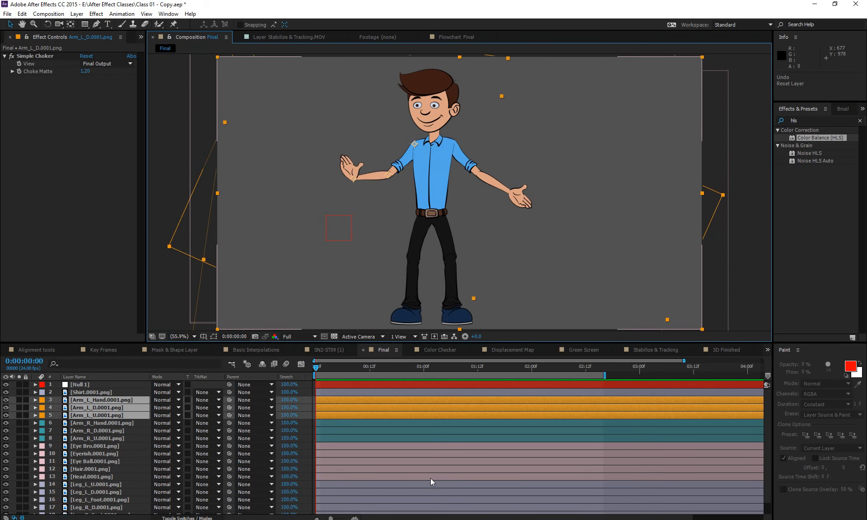
{"action": "key", "text": "ctrl+z"}
{"action": "key", "text": "ctrl+z"}
{"action": "key", "text": "ctrl+z"}
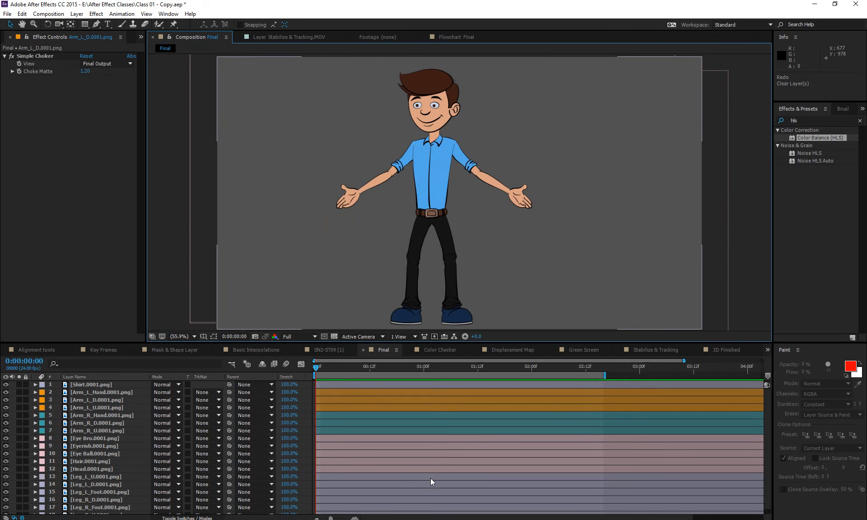
{"action": "key", "text": "ctrl+shift+z"}
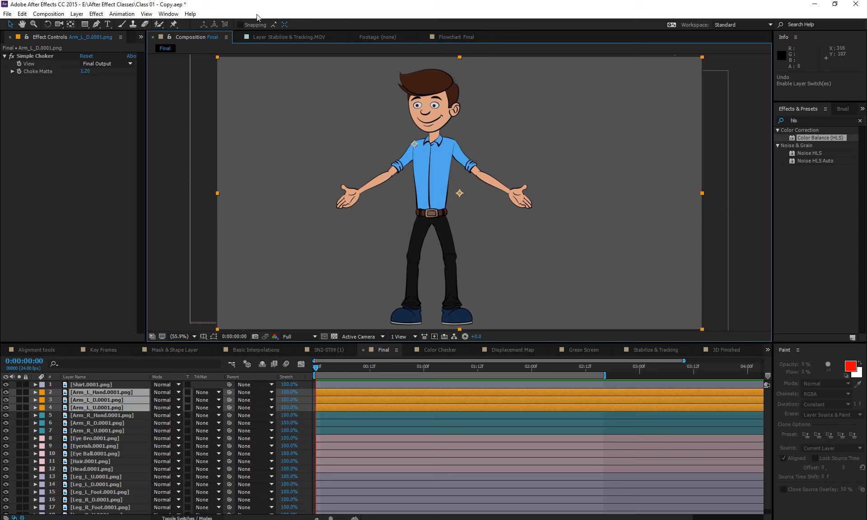
- Start a new empty project, discarding the unsaved changes to the current one
{"action": "left_click", "coordinate": [7, 14]}
{"action": "mouse_move", "coordinate": [71, 26]}
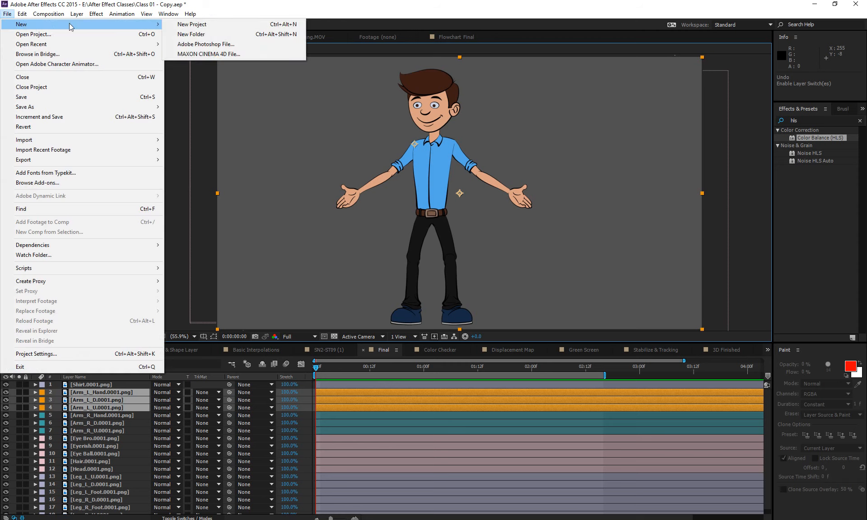
{"action": "left_click", "coordinate": [228, 24]}
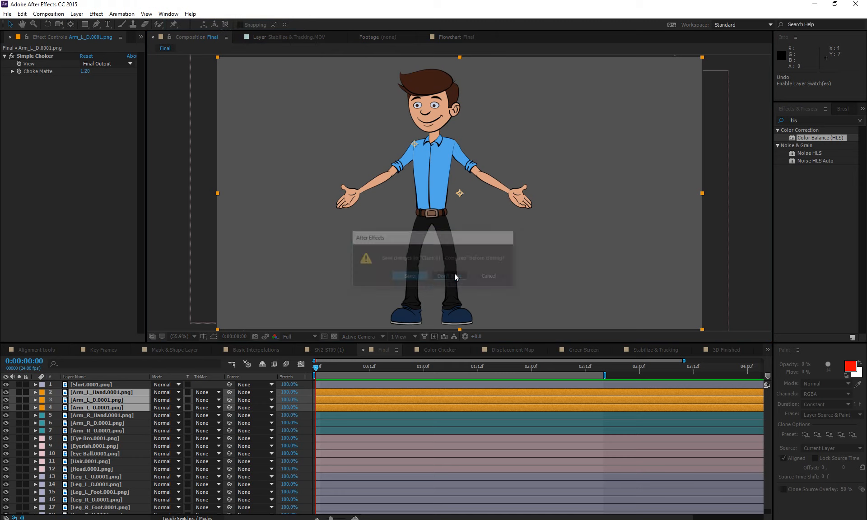
{"action": "left_click", "coordinate": [456, 277]}
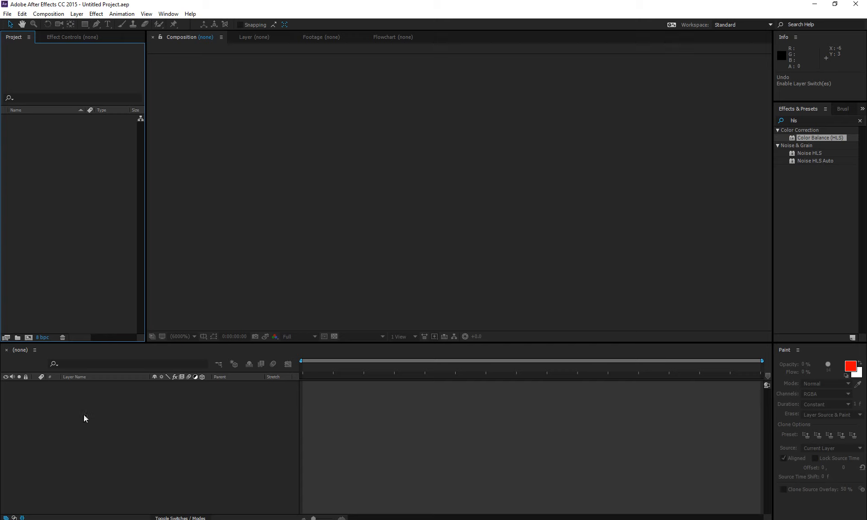
{"action": "left_click", "coordinate": [97, 439]}
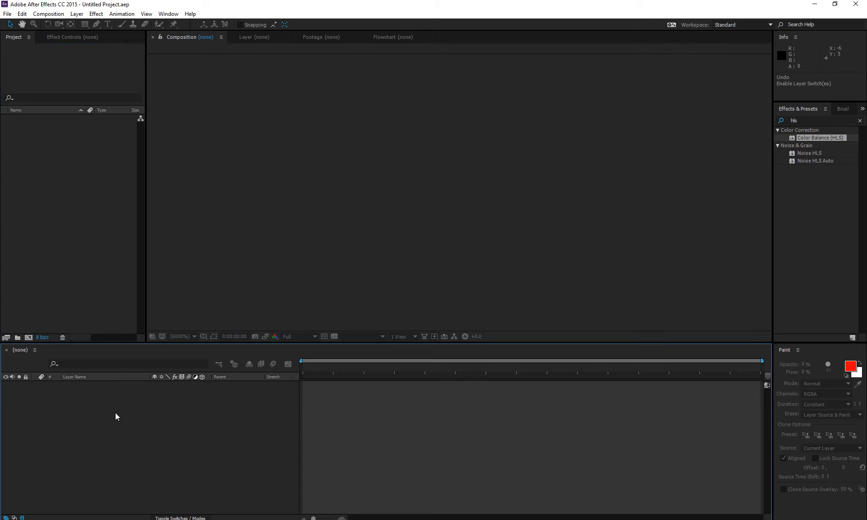
- Create a 1920 x 1080 composition named Comp 1 at 8 fps and set its background color to gray 6C6C6C
{"action": "left_click", "coordinate": [28, 337]}
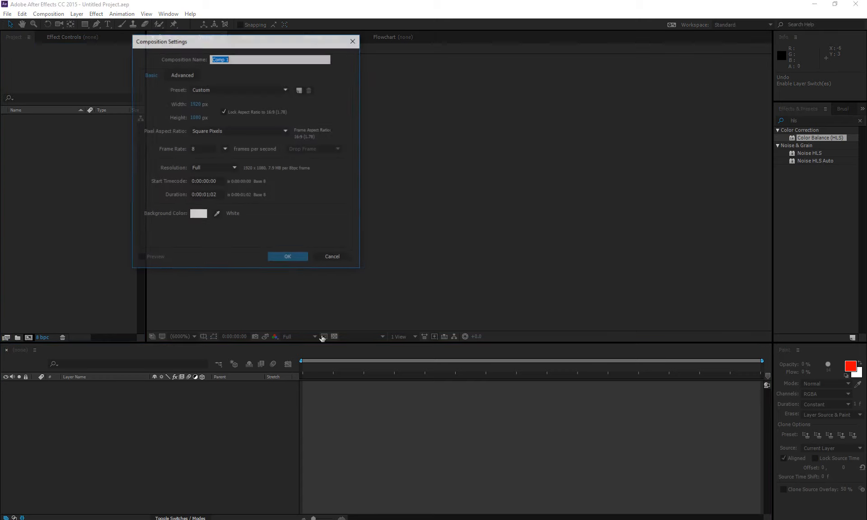
{"action": "left_click", "coordinate": [291, 257]}
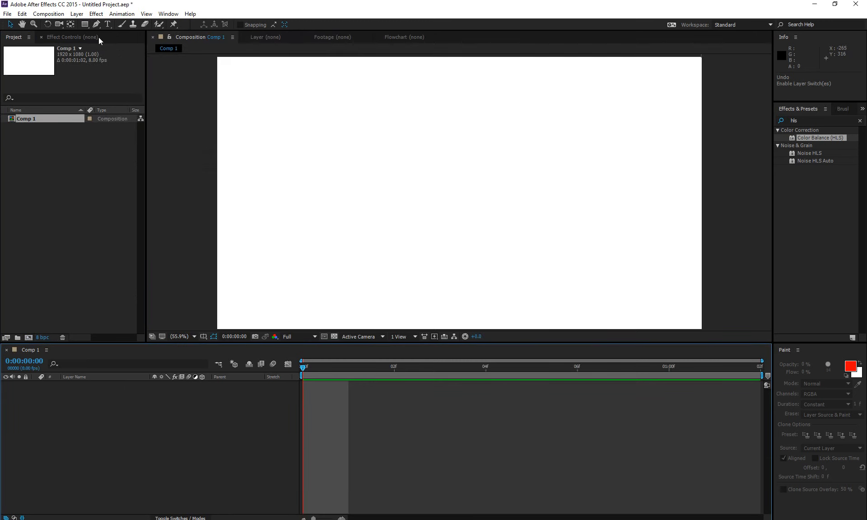
{"action": "right_click", "coordinate": [207, 433]}
{"action": "left_click", "coordinate": [271, 360]}
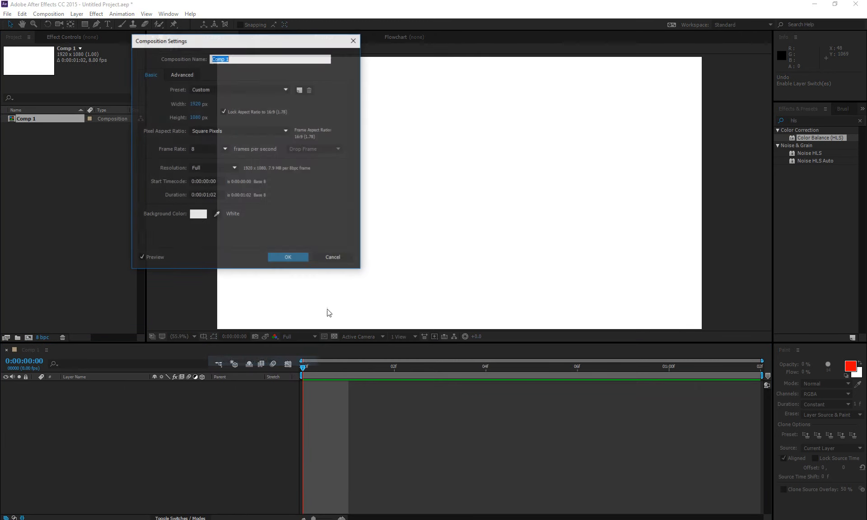
{"action": "left_click", "coordinate": [197, 215]}
{"action": "left_click_drag", "start_coordinate": [548, 176], "coordinate": [489, 179]}
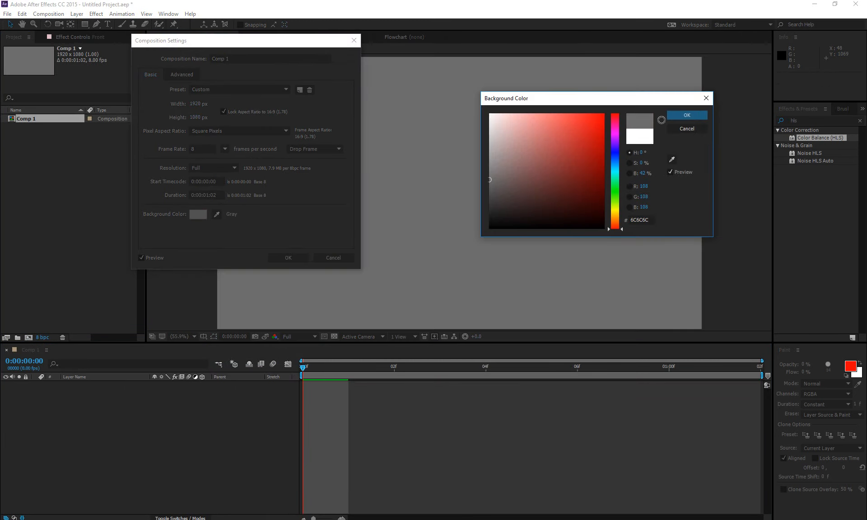
{"action": "left_click", "coordinate": [683, 117]}
{"action": "left_click", "coordinate": [271, 258]}
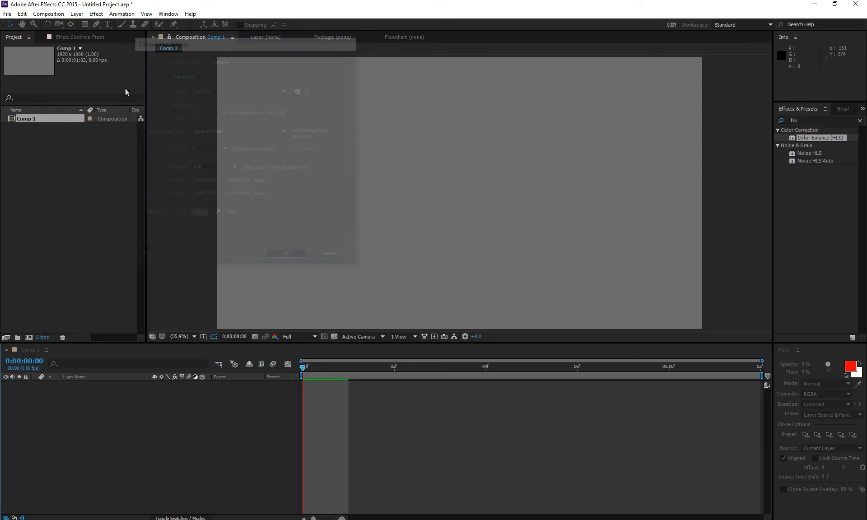
- Draw a red square about 179 px wide with a 19 px white stroke in the frame's left half and reveal its layer's Position property
{"action": "left_click", "coordinate": [85, 24]}
{"action": "mouse_move", "coordinate": [270, 160]}
{"action": "left_mouse_down"}
{"action": "mouse_move", "coordinate": [331, 241]}
{"action": "mouse_move", "coordinate": [326, 208]}
{"action": "mouse_move", "coordinate": [317, 206]}
{"action": "left_mouse_up"}
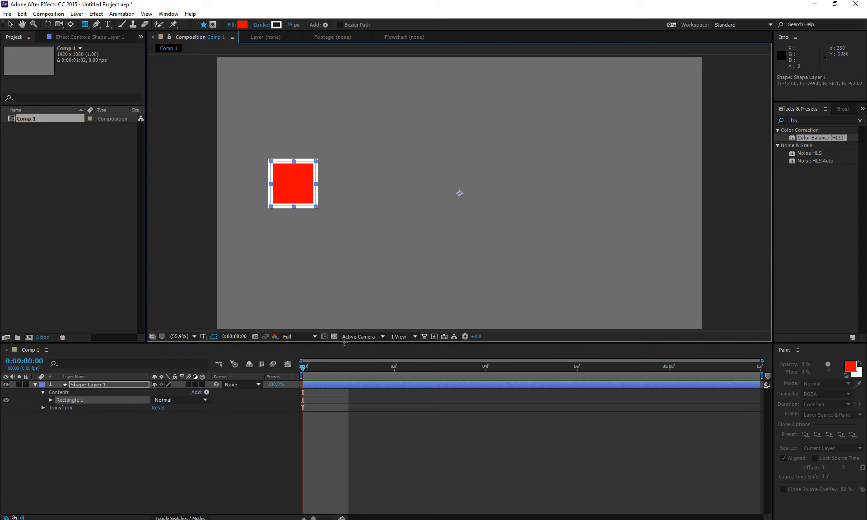
{"action": "key", "text": "v"}
{"action": "left_click", "coordinate": [123, 387]}
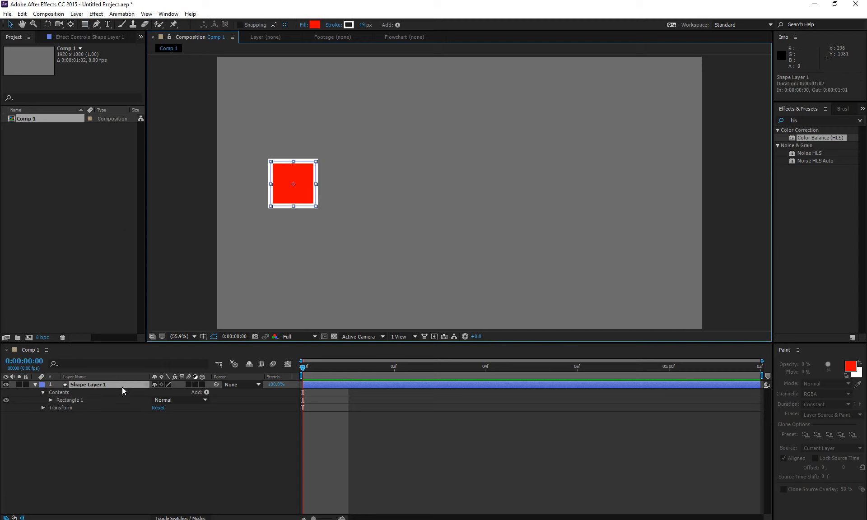
{"action": "key", "text": "p"}
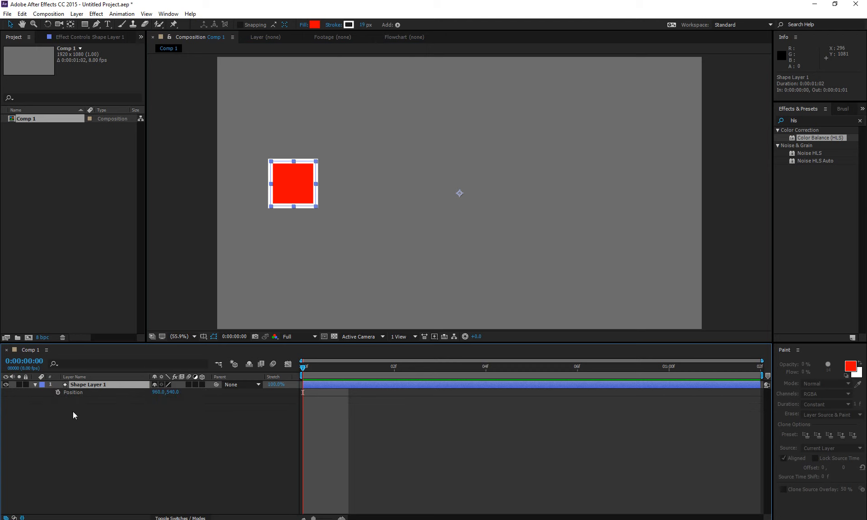
- Enable keyframing for the shape layer's Position, try moving its keyframe along the timeline, and return it to 0:00:00:00
{"action": "left_click", "coordinate": [58, 392]}
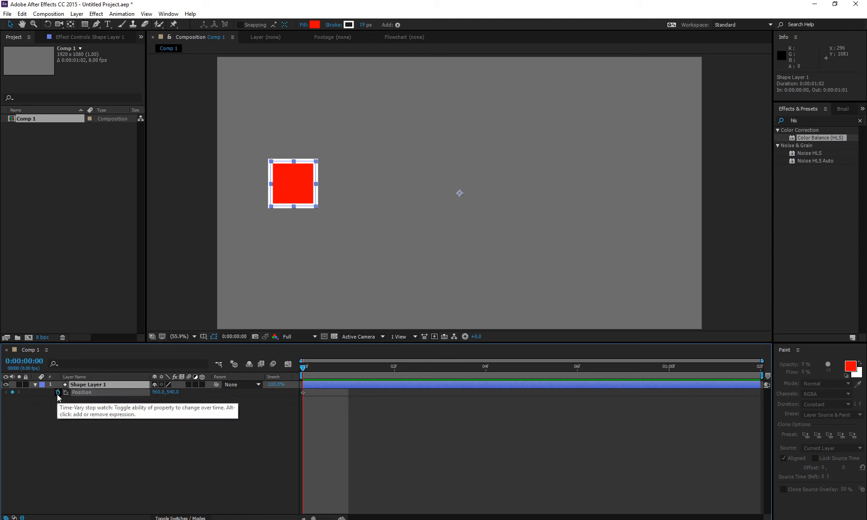
{"action": "left_click", "coordinate": [303, 394]}
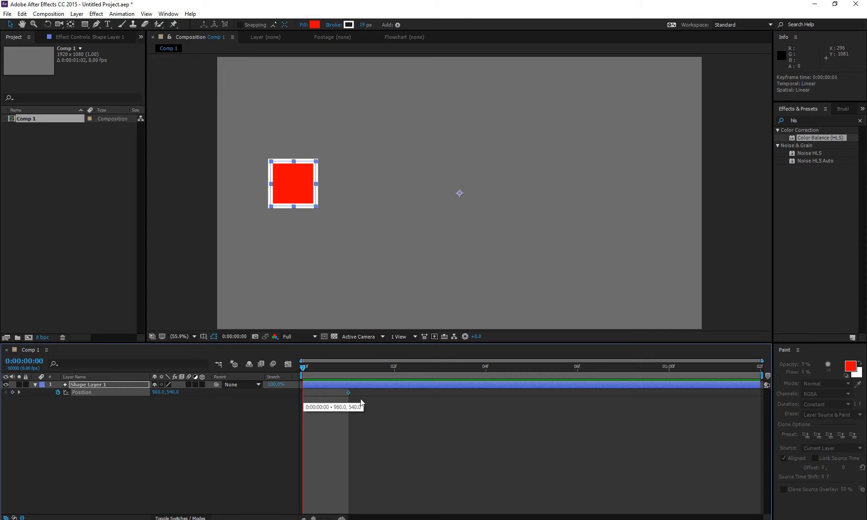
{"action": "left_click_drag", "start_coordinate": [399, 403], "coordinate": [291, 413]}
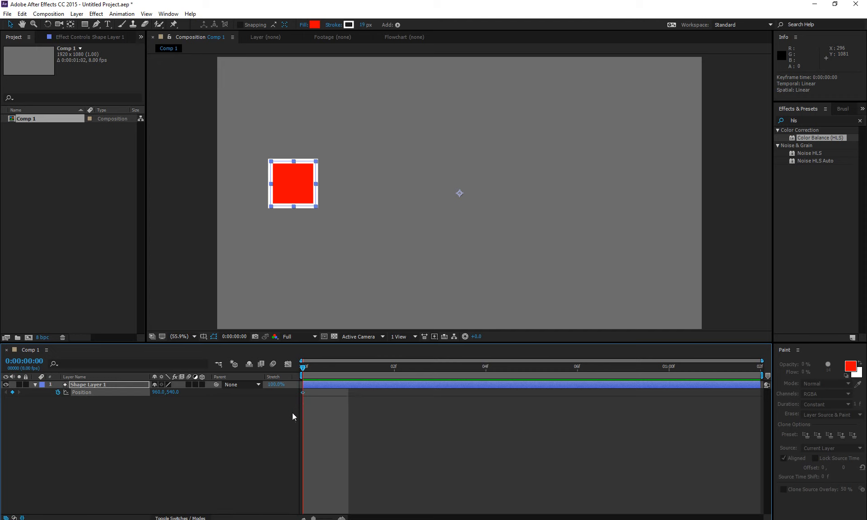
- Set Comp 1's duration to 0:00:10:02 and extend the shape layer to the composition's full length
{"action": "right_click", "coordinate": [281, 427]}
{"action": "left_click", "coordinate": [294, 446]}
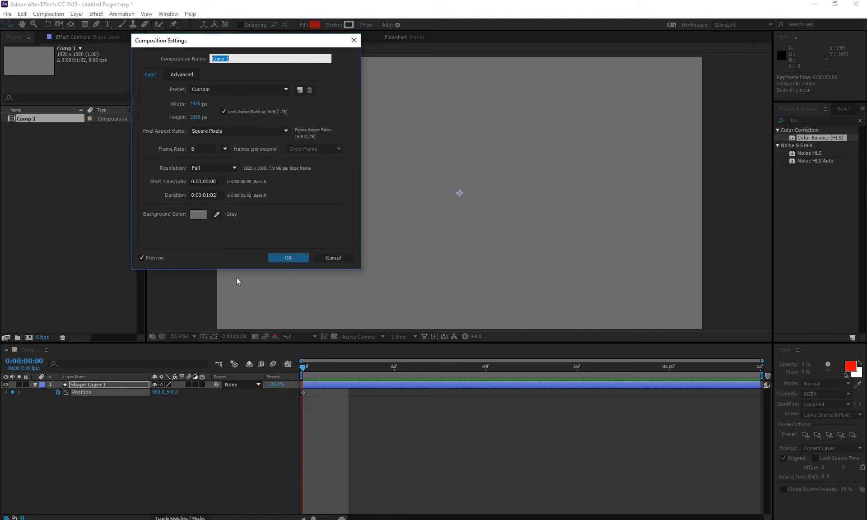
{"action": "double_click", "coordinate": [205, 195]}
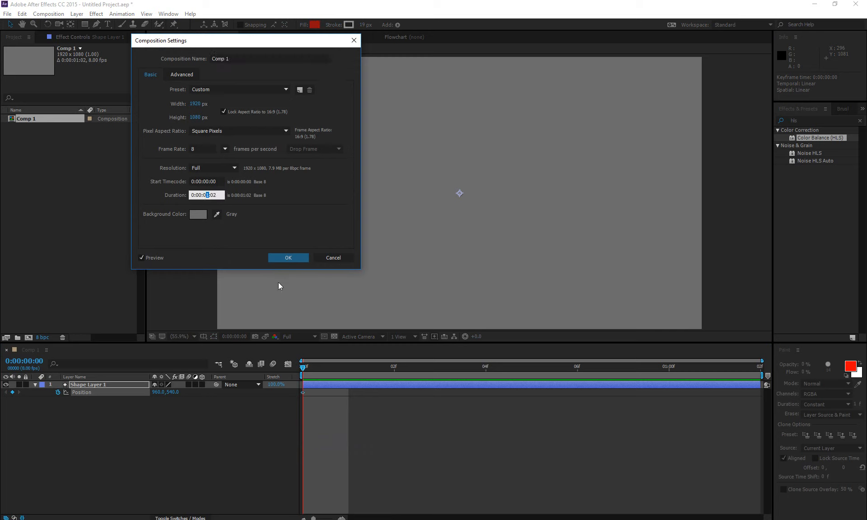
{"action": "type", "text": "10"}
{"action": "key", "text": "Return"}
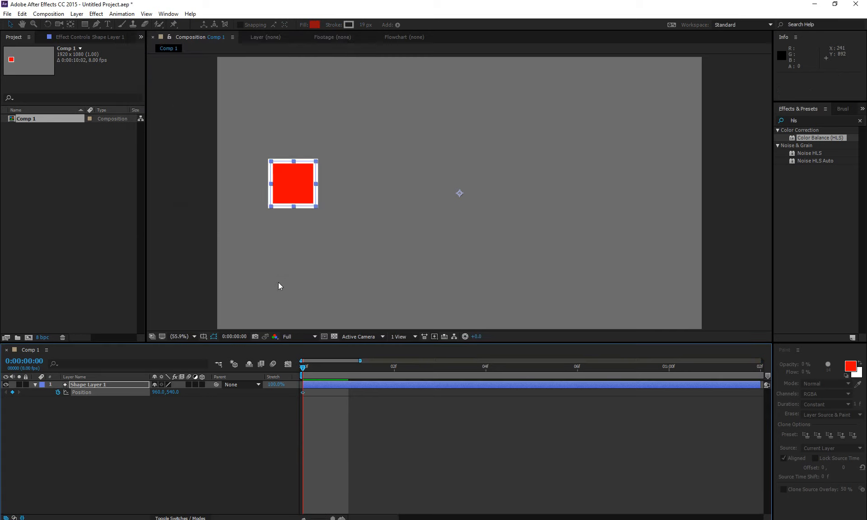
{"action": "left_click_drag", "start_coordinate": [333, 519], "coordinate": [313, 519]}
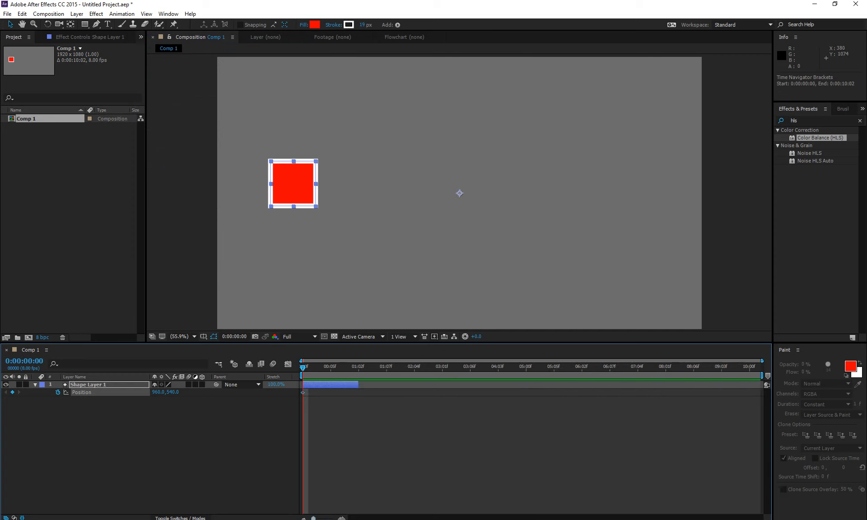
{"action": "left_click_drag", "start_coordinate": [571, 385], "coordinate": [758, 391]}
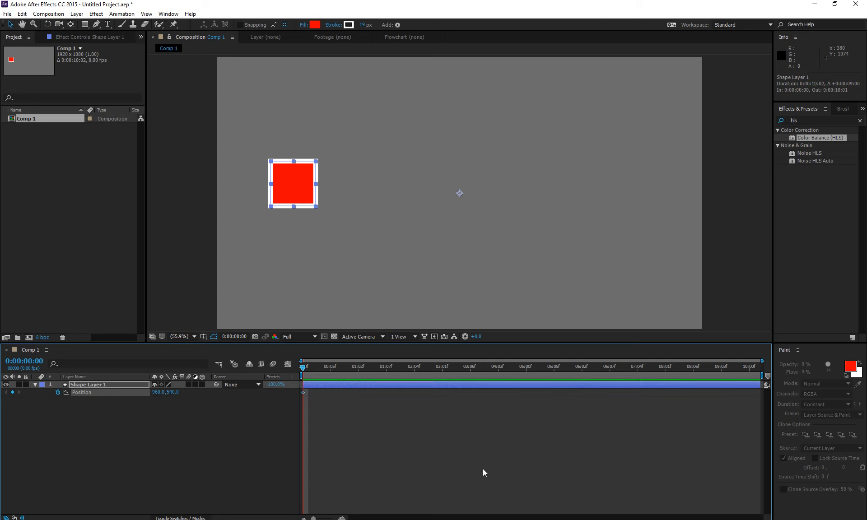
- Check the composition settings without changes, try shifting the shape layer 0:00:03:01 earlier, and undo the shift
{"action": "right_click", "coordinate": [232, 459]}
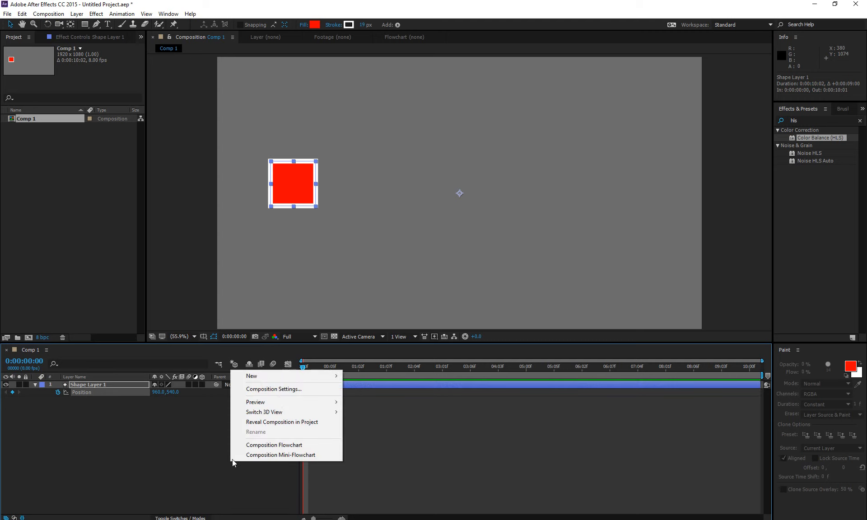
{"action": "left_click", "coordinate": [291, 390]}
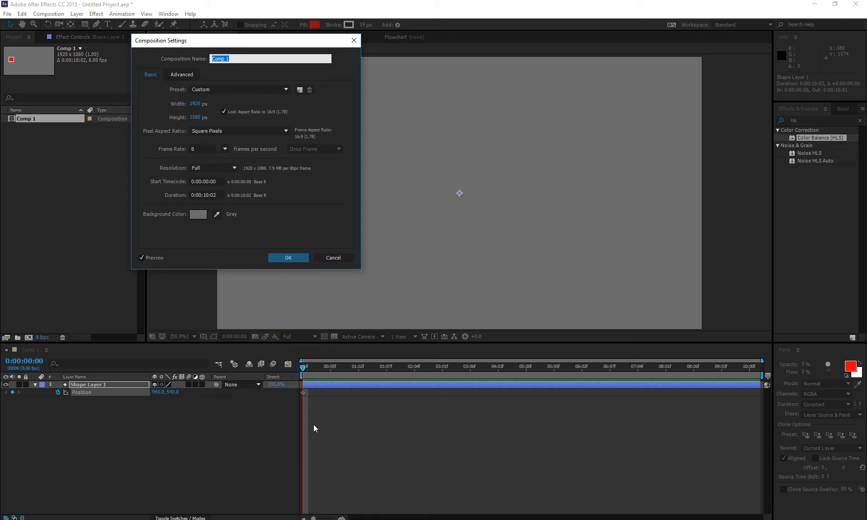
{"action": "left_click", "coordinate": [334, 258]}
{"action": "left_click_drag", "start_coordinate": [367, 387], "coordinate": [237, 397]}
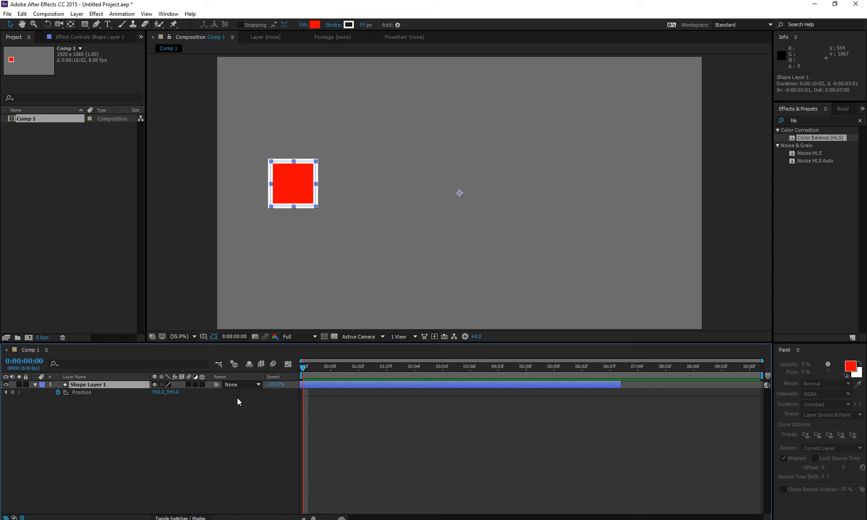
{"action": "right_click", "coordinate": [188, 459]}
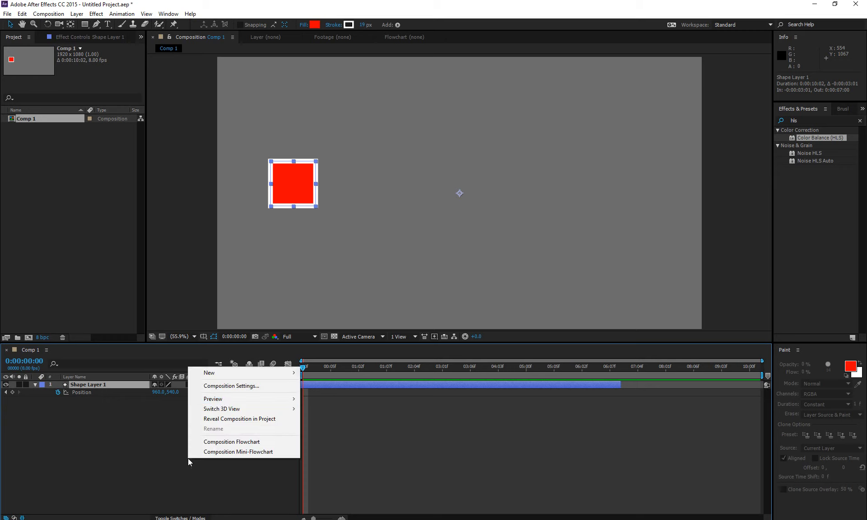
{"action": "left_click", "coordinate": [231, 387]}
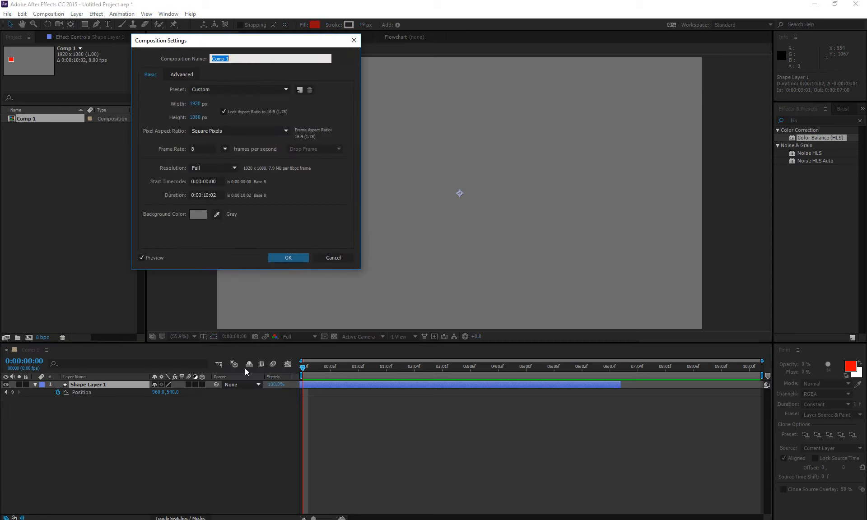
{"action": "left_click", "coordinate": [333, 259]}
{"action": "key", "text": "ctrl+z"}
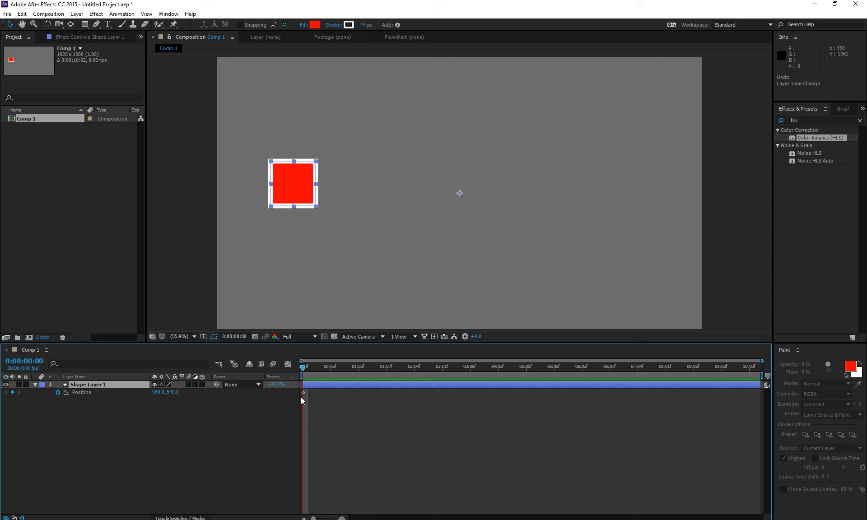
- Animate the square moving right by placing it at Position about 2172, 545 at 0:00:02:04, and return to the start
{"action": "left_click", "coordinate": [58, 392]}
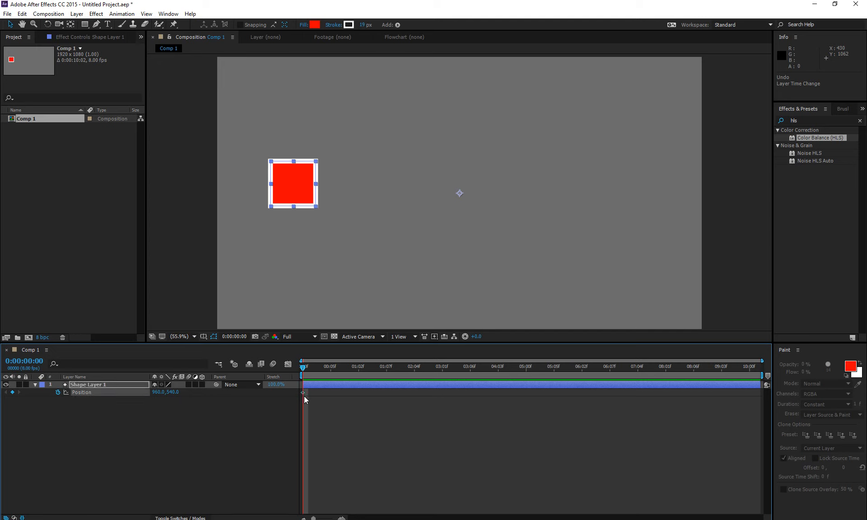
{"action": "mouse_move", "coordinate": [302, 395]}
{"action": "left_click", "coordinate": [303, 392]}
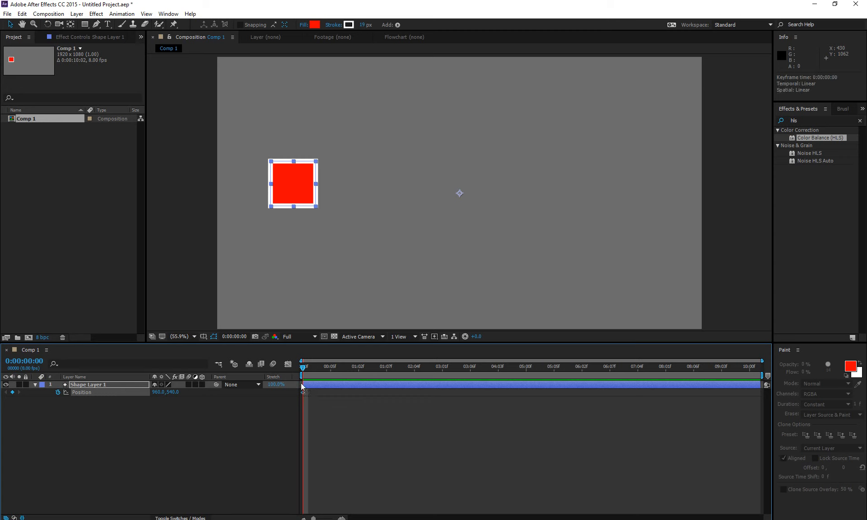
{"action": "left_click_drag", "start_coordinate": [324, 368], "coordinate": [414, 368]}
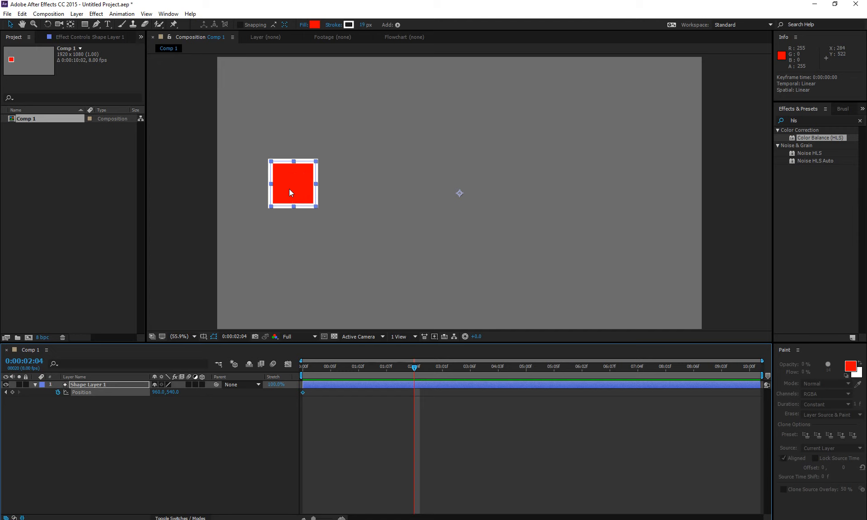
{"action": "left_click_drag", "start_coordinate": [289, 189], "coordinate": [580, 188]}
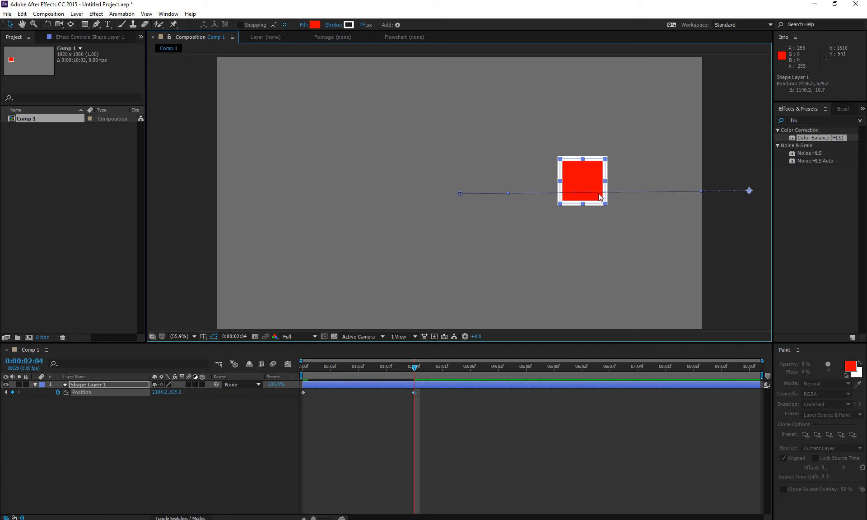
{"action": "left_click_drag", "start_coordinate": [592, 178], "coordinate": [608, 181]}
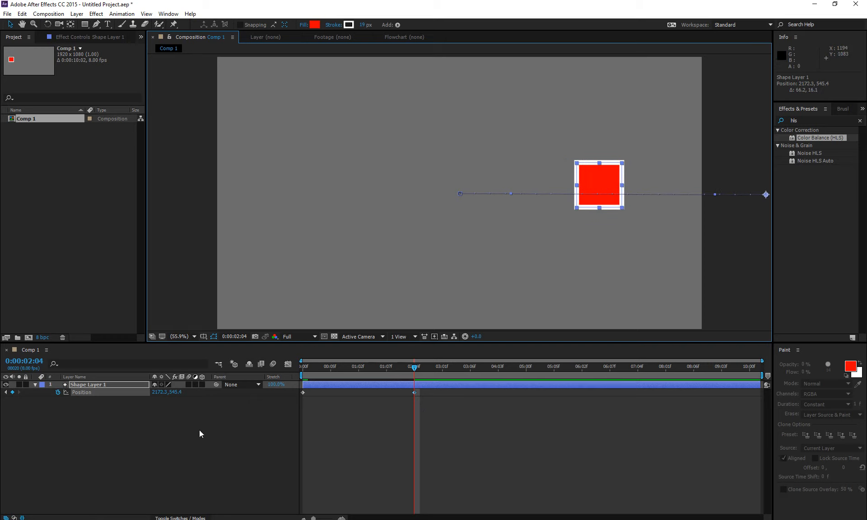
{"action": "left_click_drag", "start_coordinate": [383, 369], "coordinate": [285, 378]}
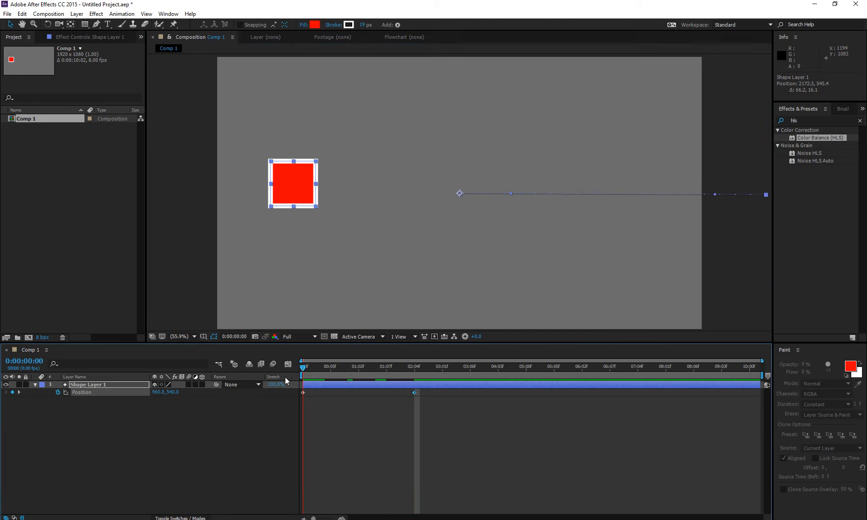
- Reveal all Transform properties of the shape layer and add a Rotation keyframe at 0:00:00:07
{"action": "left_click", "coordinate": [36, 385]}
{"action": "left_click", "coordinate": [36, 385]}
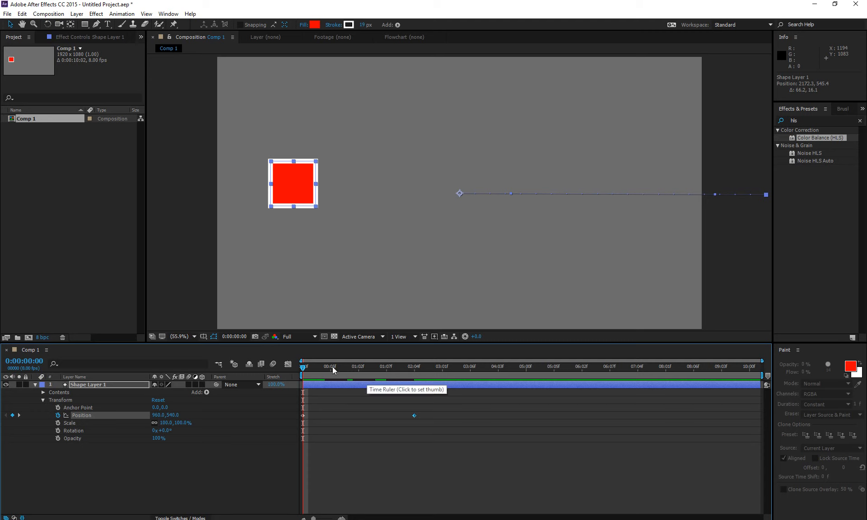
{"action": "left_click_drag", "start_coordinate": [332, 367], "coordinate": [343, 368]}
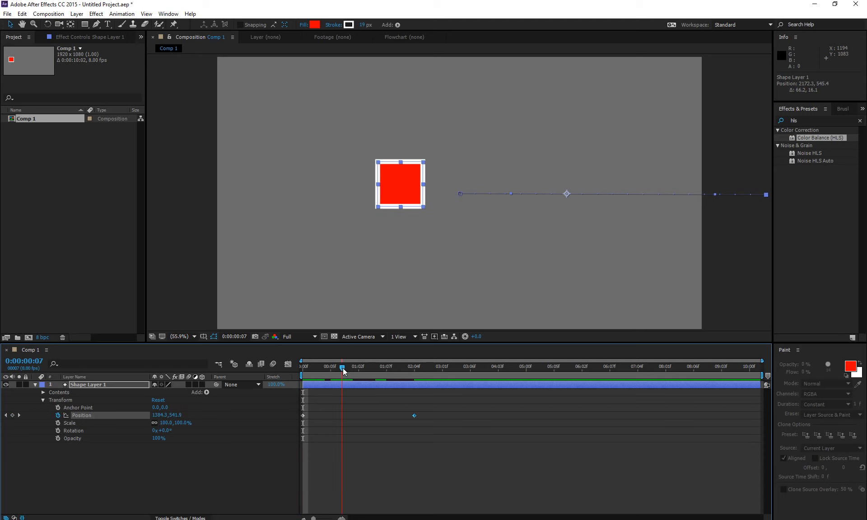
{"action": "left_click", "coordinate": [58, 431]}
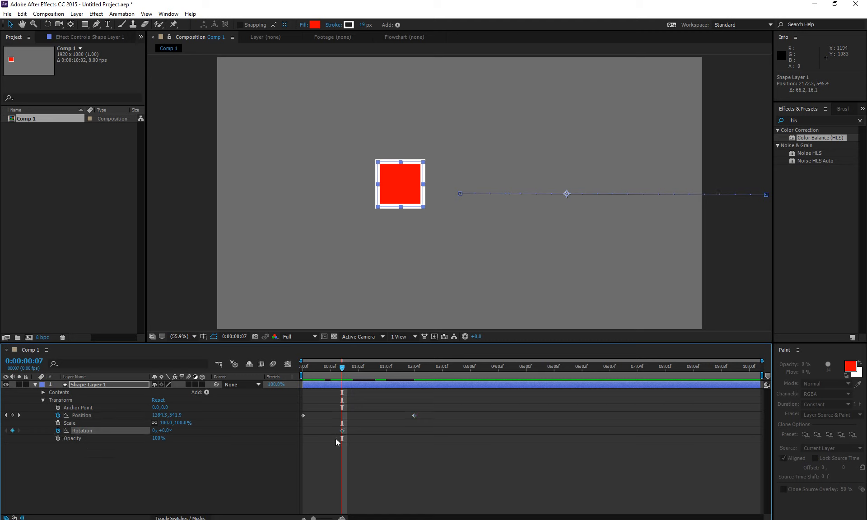
- Try rotating the square to about -4° at 0:00:03:03 and changing its Anchor Point value, undoing both changes
{"action": "left_click", "coordinate": [454, 370]}
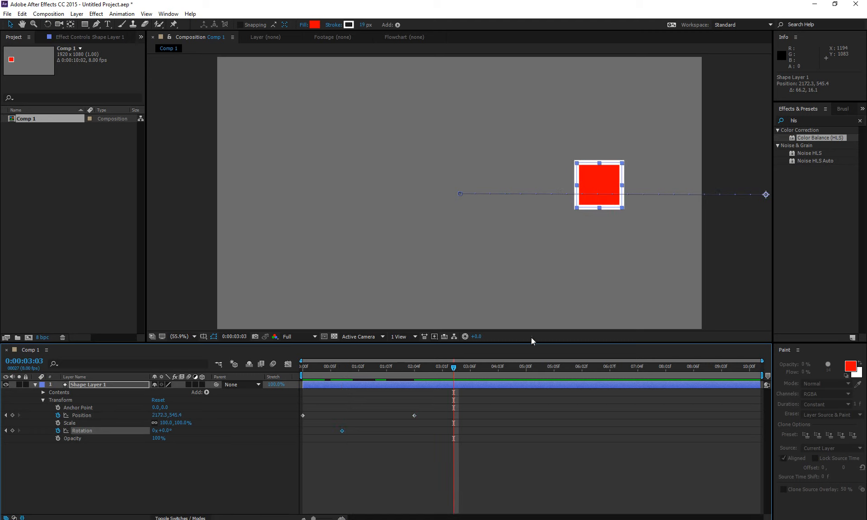
{"action": "mouse_move", "coordinate": [174, 430]}
{"action": "left_mouse_down"}
{"action": "mouse_move", "coordinate": [185, 426]}
{"action": "mouse_move", "coordinate": [149, 427]}
{"action": "mouse_move", "coordinate": [172, 439]}
{"action": "left_mouse_up"}
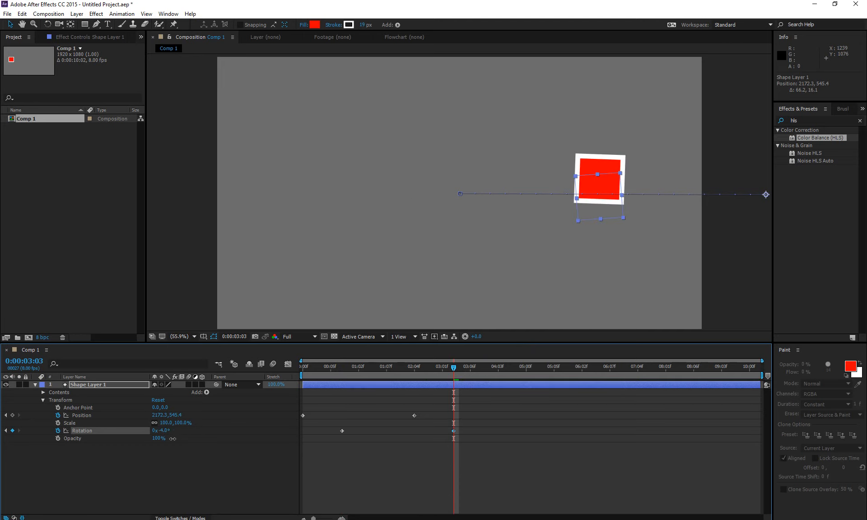
{"action": "key", "text": "ctrl+z"}
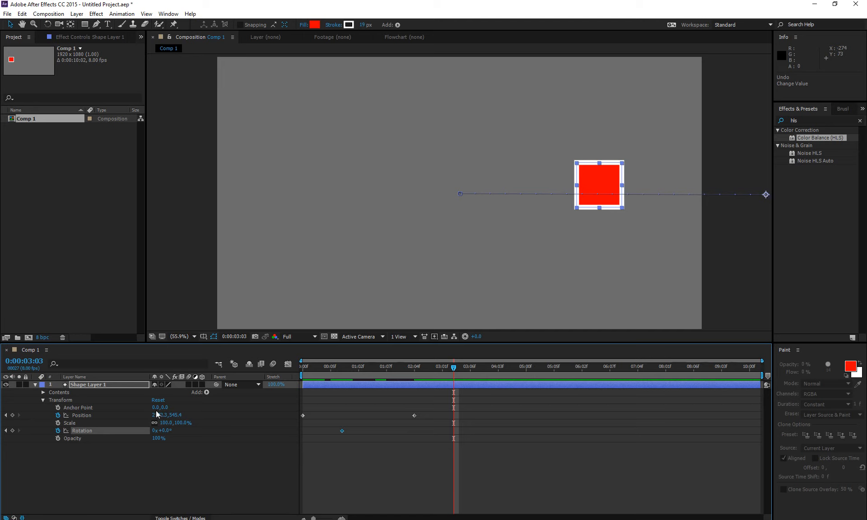
{"action": "left_click_drag", "start_coordinate": [155, 408], "coordinate": [83, 429]}
{"action": "key", "text": "ctrl+z"}
- Try moving the anchor point to the square's center at 0:00:03:03 with the Pan Behind tool, and undo it
{"action": "left_click", "coordinate": [71, 25]}
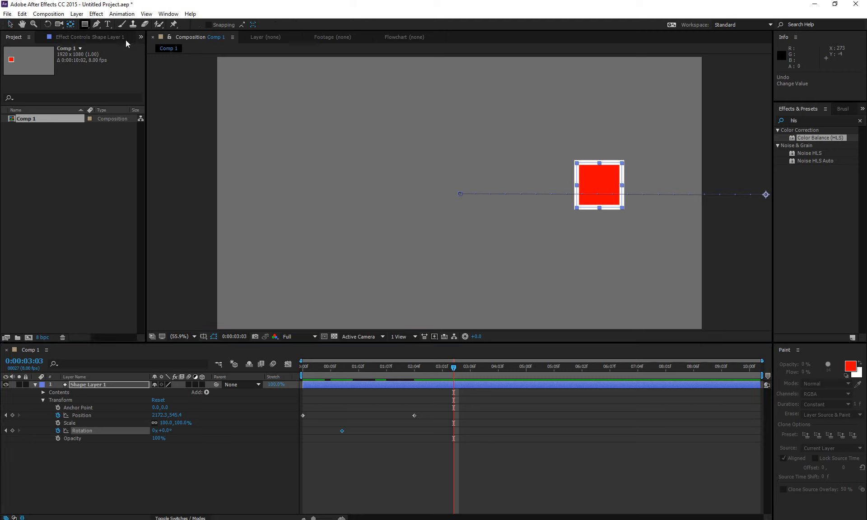
{"action": "left_click_drag", "start_coordinate": [768, 192], "coordinate": [602, 192]}
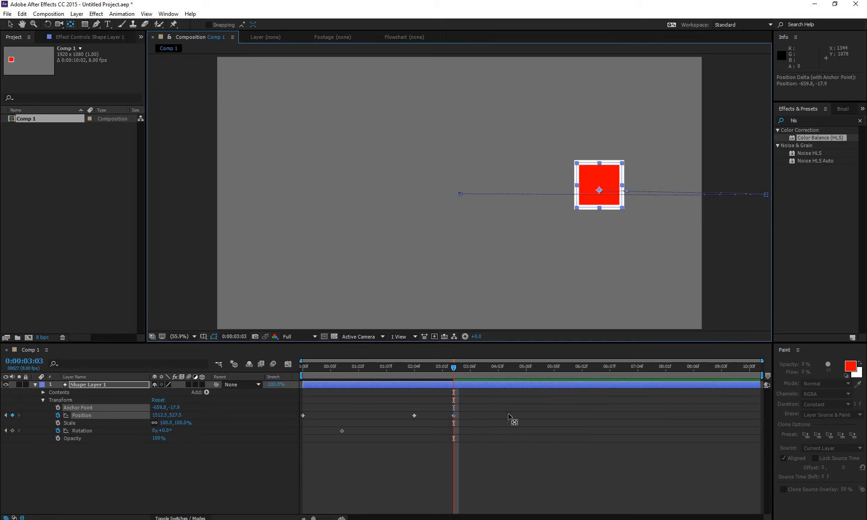
{"action": "key", "text": "ctrl+z"}
- Delete all of the layer's Position and Rotation keyframes and move the anchor point to the square's center at 0:00:00:00
{"action": "key", "text": "Home"}
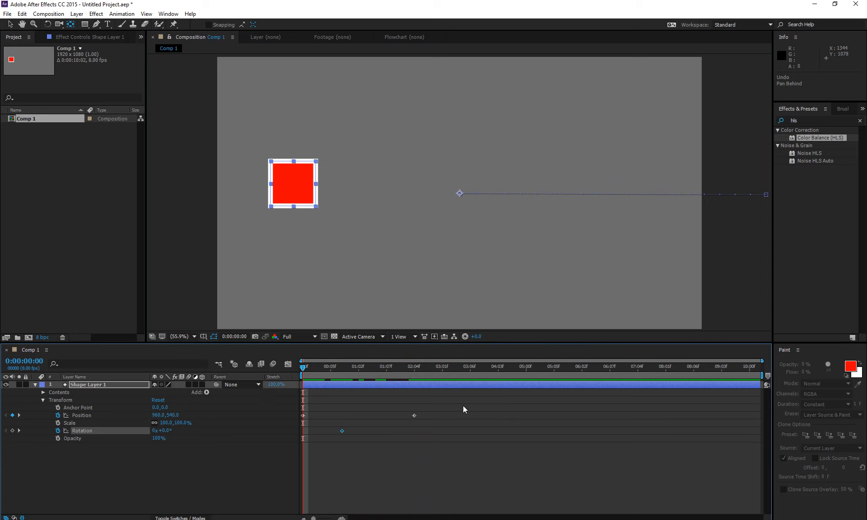
{"action": "left_click_drag", "start_coordinate": [462, 405], "coordinate": [190, 470]}
{"action": "key", "text": "Delete"}
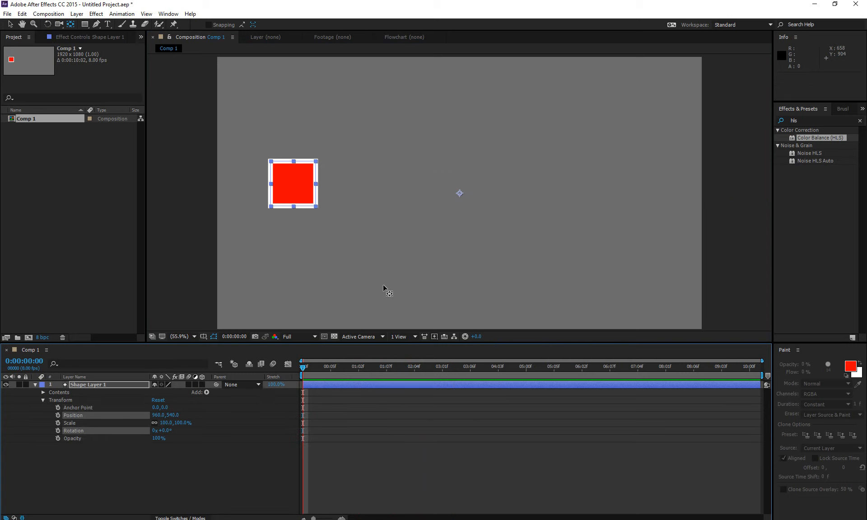
{"action": "left_click_drag", "start_coordinate": [459, 193], "coordinate": [293, 186]}
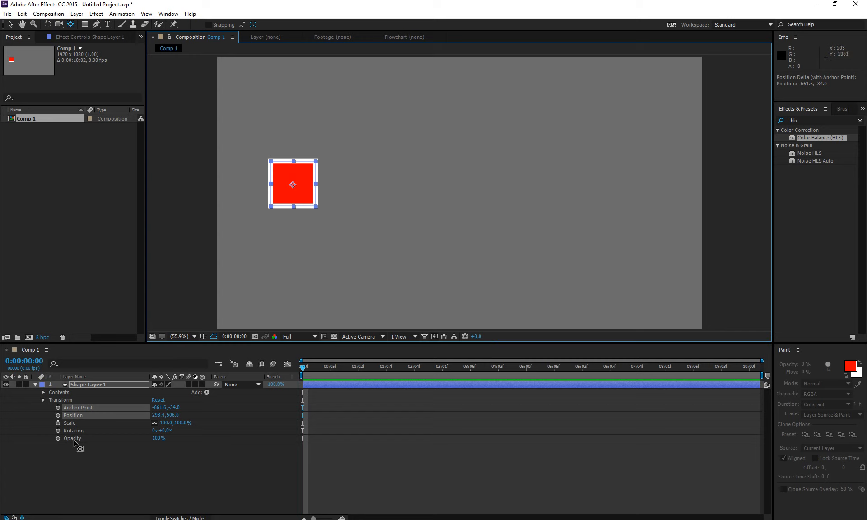
- Animate the square horizontally with Position keyframes at 0:00:00:00 and 0:00:02:01, ending at about 1664.5, 506
{"action": "left_click", "coordinate": [65, 445]}
{"action": "left_click", "coordinate": [58, 414]}
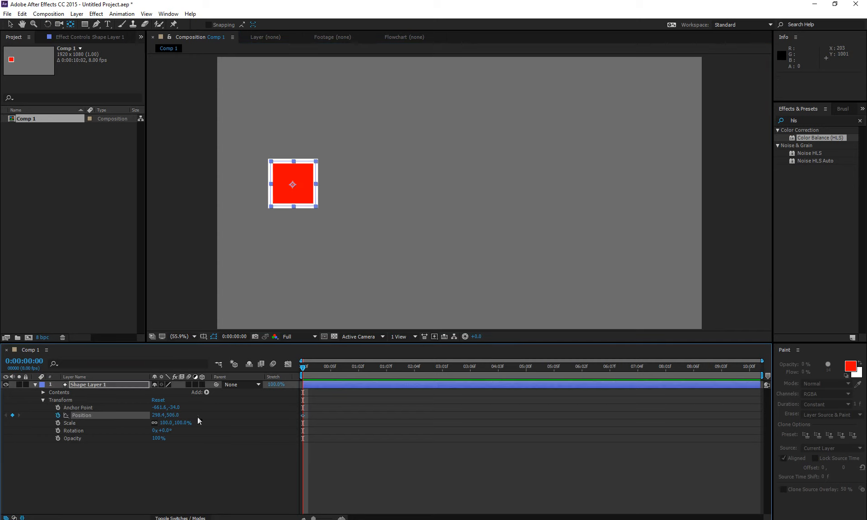
{"action": "left_click", "coordinate": [397, 367]}
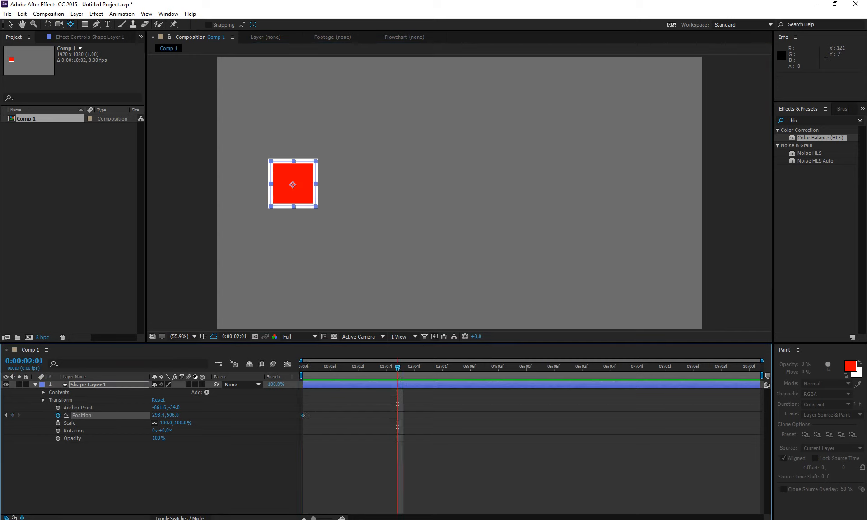
{"action": "key", "text": "v"}
{"action": "left_click_drag", "start_coordinate": [286, 206], "coordinate": [631, 206]}
- Animate the square's Rotation with keyframes of 0° at 0:00:00:06 and 185° at 0:00:03:00
{"action": "left_click", "coordinate": [338, 370]}
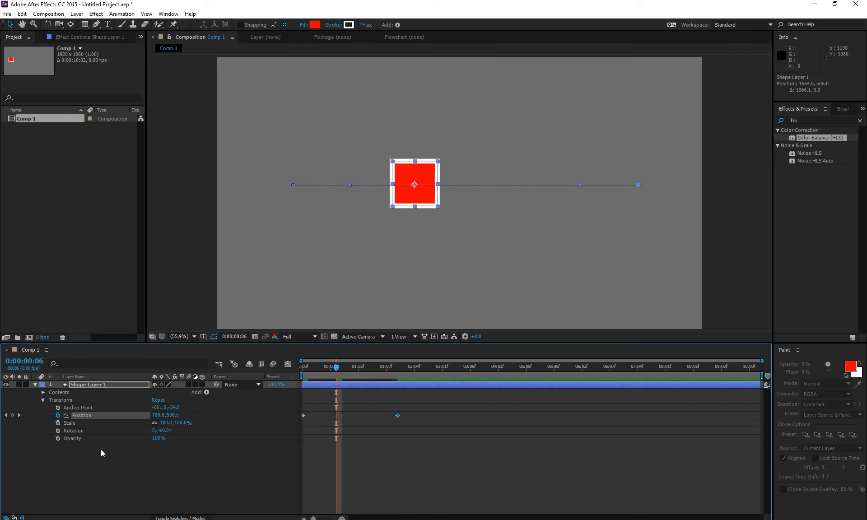
{"action": "left_click", "coordinate": [58, 431]}
{"action": "left_click", "coordinate": [438, 368]}
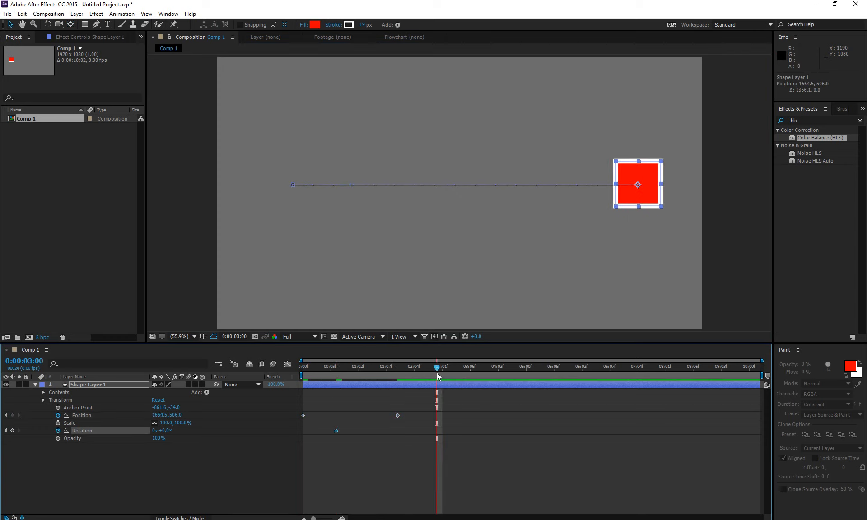
{"action": "left_click_drag", "start_coordinate": [167, 431], "coordinate": [248, 432]}
- Play the square's animation from the start with the work area ending at 0:00:03:05, and stop playback at that point
{"action": "left_click", "coordinate": [425, 367]}
{"action": "left_click_drag", "start_coordinate": [425, 367], "coordinate": [272, 392]}
{"action": "key", "text": "space"}
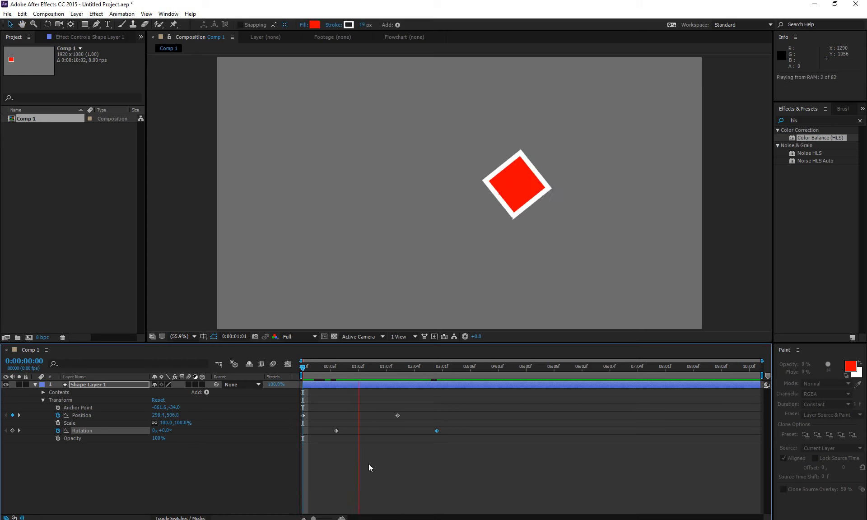
{"action": "left_click", "coordinate": [465, 369]}
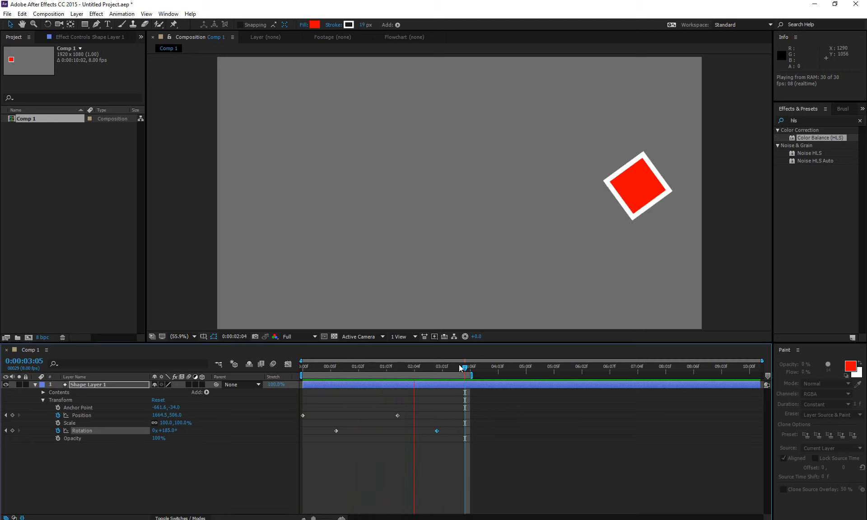
{"action": "key", "text": "space"}
{"action": "left_click_drag", "start_coordinate": [437, 369], "coordinate": [364, 369]}
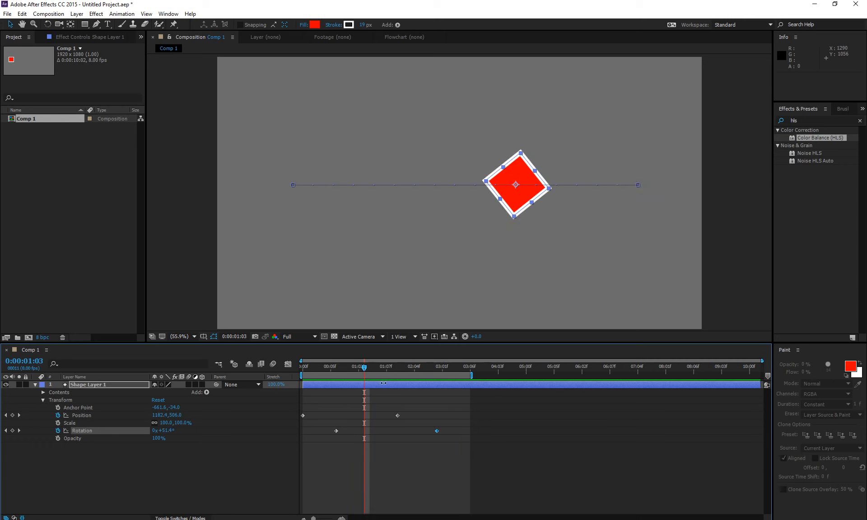
- Extend the work area to the composition's end and try a slower animation, with the ending Position keyframe at 0:00:08:07 and Rotation following
{"action": "left_click_drag", "start_coordinate": [473, 474], "coordinate": [563, 420]}
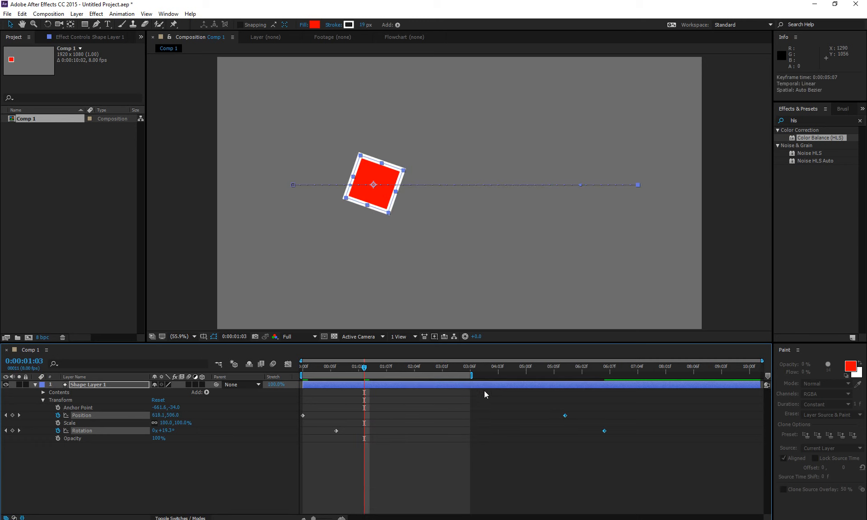
{"action": "left_click_drag", "start_coordinate": [471, 376], "coordinate": [762, 377]}
{"action": "left_click_drag", "start_coordinate": [636, 476], "coordinate": [700, 425]}
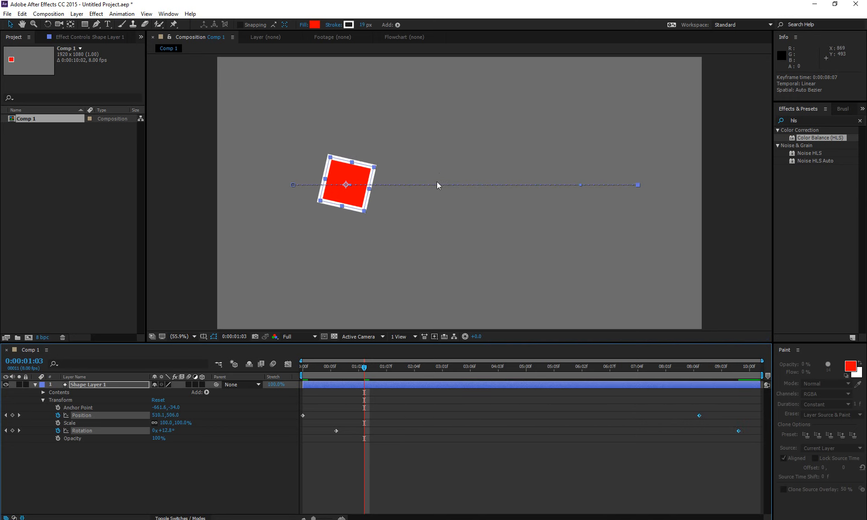
{"action": "scroll", "coordinate": [437, 181], "scroll_direction": "up", "scroll_amount": 3}
{"action": "scroll", "coordinate": [437, 183], "scroll_direction": "down", "scroll_amount": 4}
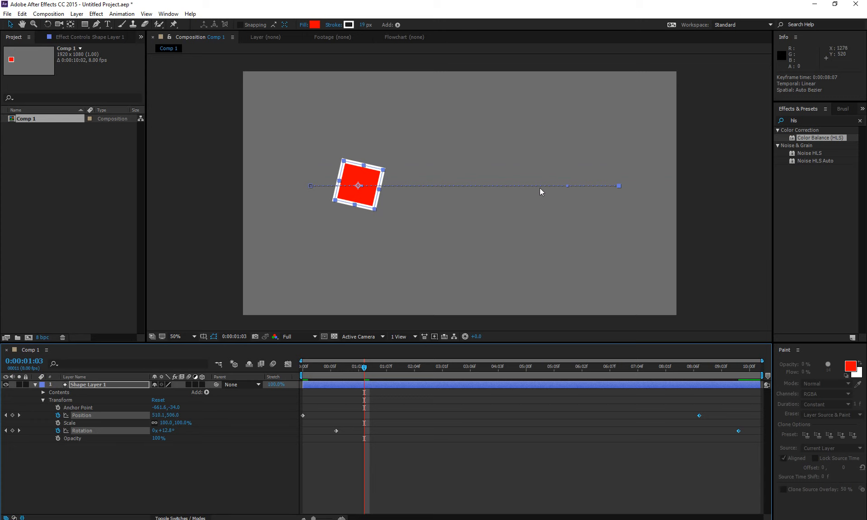
{"action": "scroll", "coordinate": [562, 185], "scroll_direction": "up", "scroll_amount": 4}
{"action": "left_click_drag", "start_coordinate": [328, 151], "coordinate": [380, 220]}
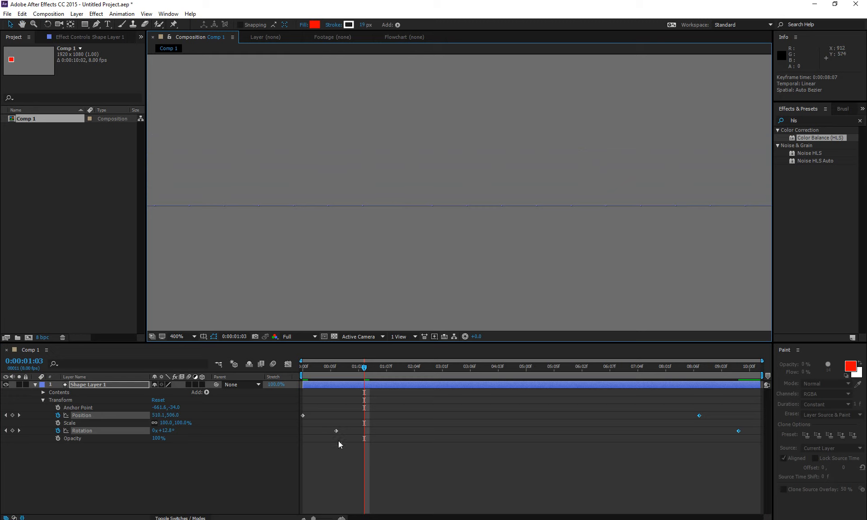
{"action": "left_click_drag", "start_coordinate": [364, 370], "coordinate": [418, 397]}
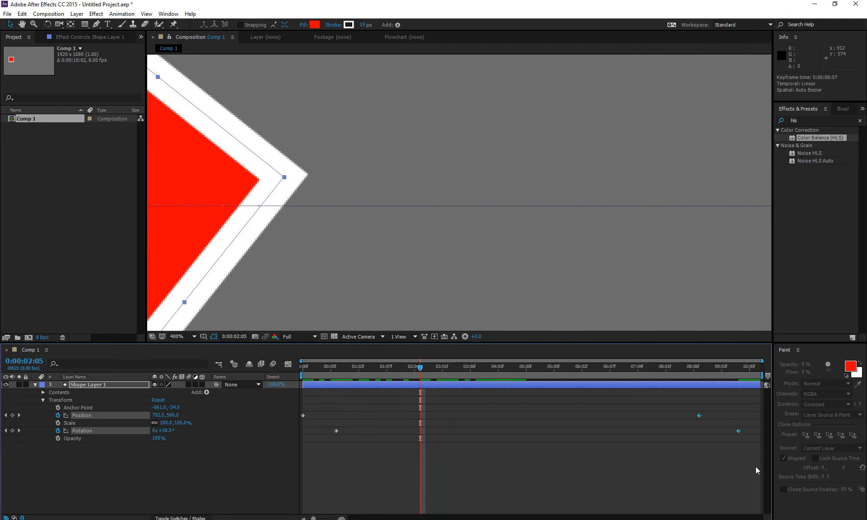
- Try the ending Position and Rotation keyframes with Position at 0:00:01:04 and at 0:00:10:03, and undo the last move
{"action": "left_click_drag", "start_coordinate": [755, 467], "coordinate": [370, 418]}
{"action": "scroll", "coordinate": [415, 247], "scroll_direction": "down", "scroll_amount": 6}
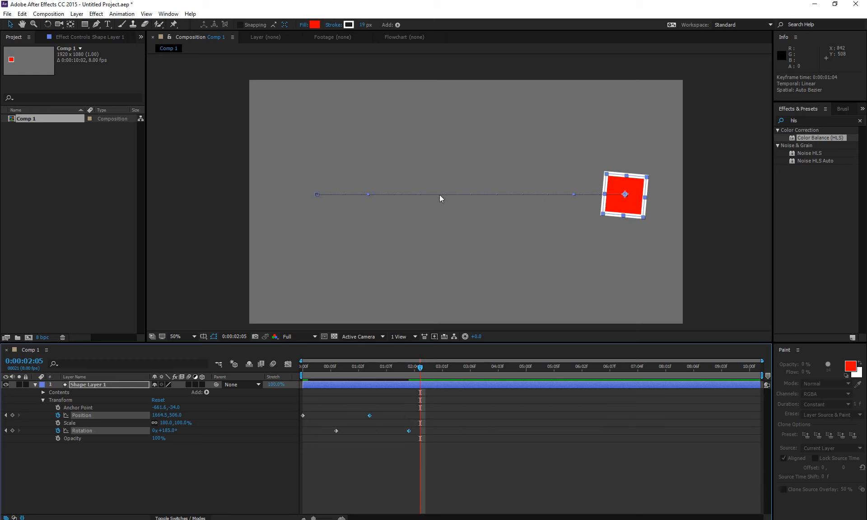
{"action": "left_click_drag", "start_coordinate": [393, 367], "coordinate": [767, 424]}
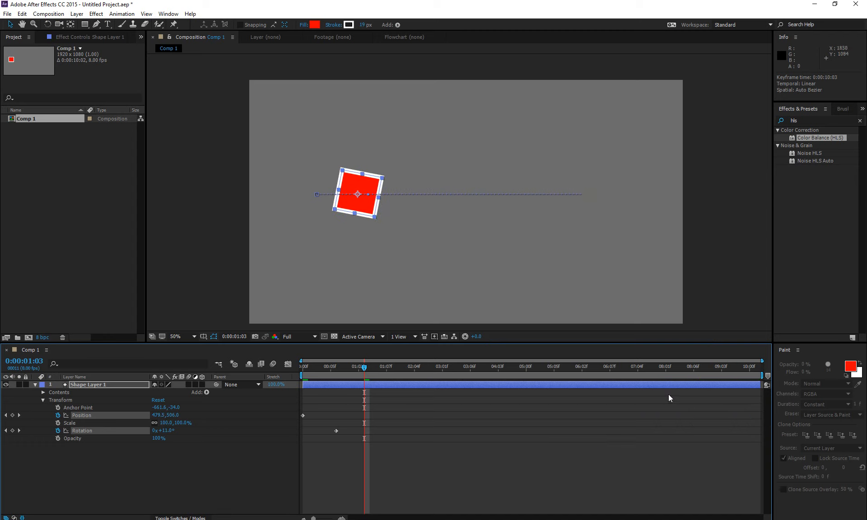
{"action": "key", "text": "ctrl+z"}
{"action": "key", "text": "ctrl+z"}
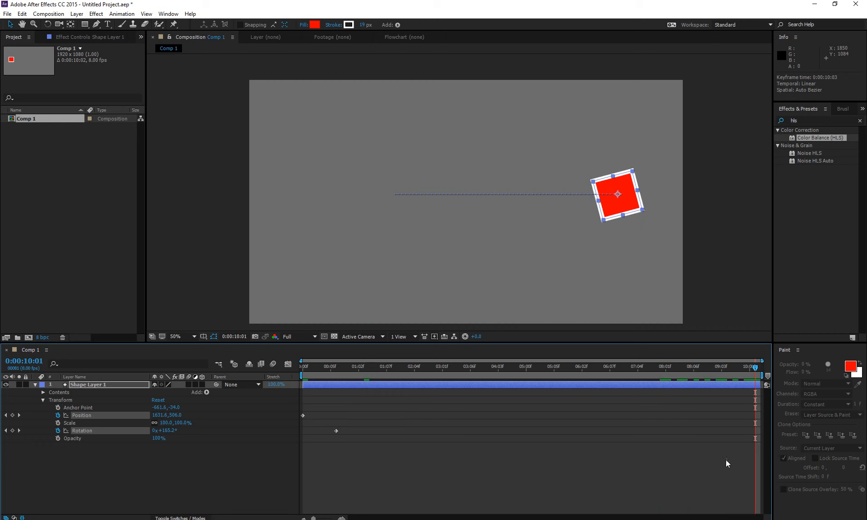
- Move the ending keyframes together so Position ends at 0:00:04:06 and Rotation at 0:00:05:05
{"action": "left_click_drag", "start_coordinate": [370, 417], "coordinate": [515, 428]}
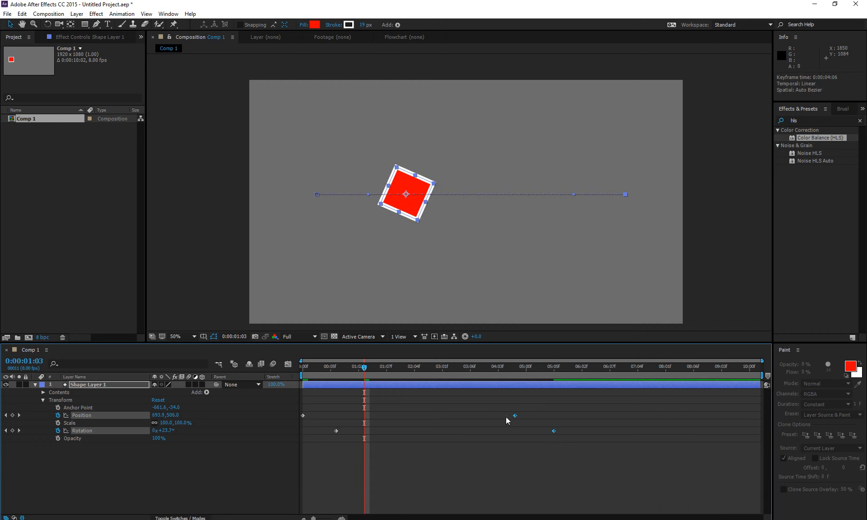
{"action": "left_click", "coordinate": [513, 456]}
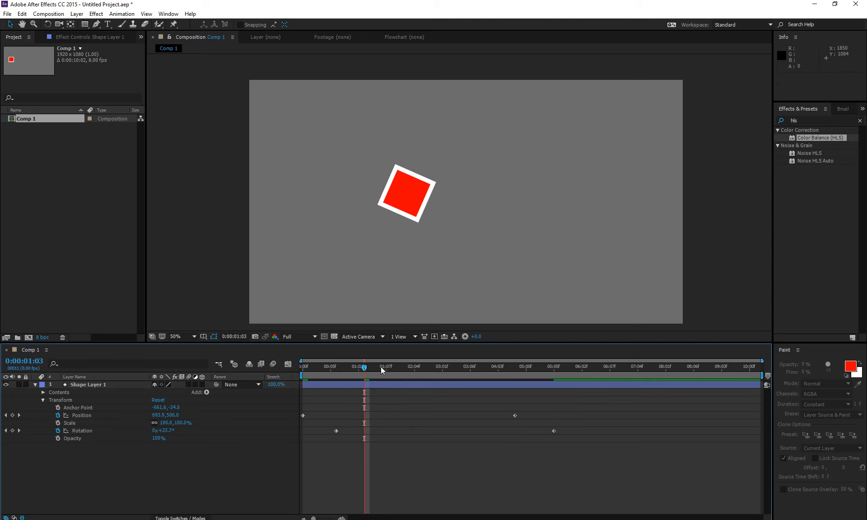
{"action": "left_click_drag", "start_coordinate": [381, 366], "coordinate": [391, 367]}
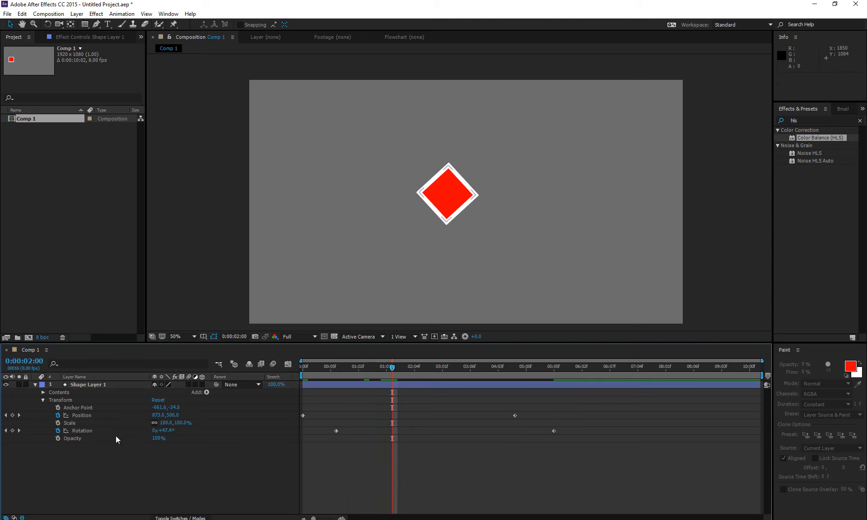
- Add Scale keyframes of 100% to the square at 0:00:00:01 and 0:00:05:03
{"action": "left_click_drag", "start_coordinate": [326, 373], "coordinate": [308, 379]}
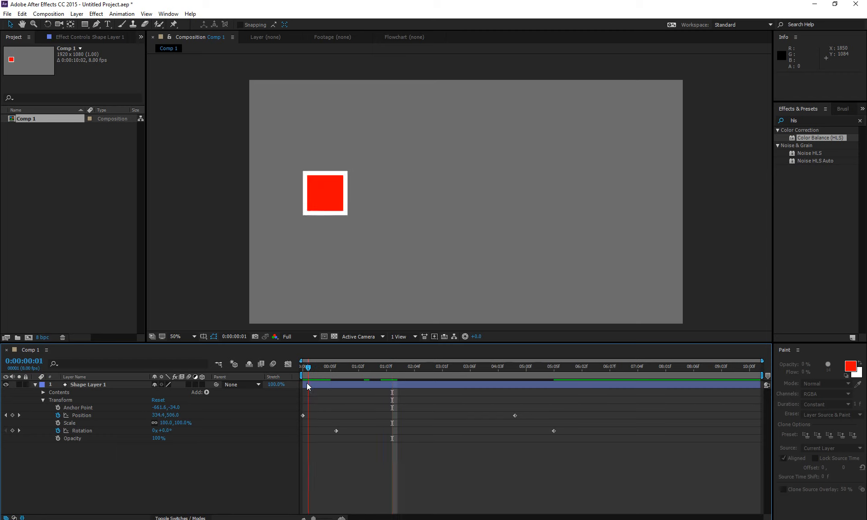
{"action": "left_click", "coordinate": [58, 423]}
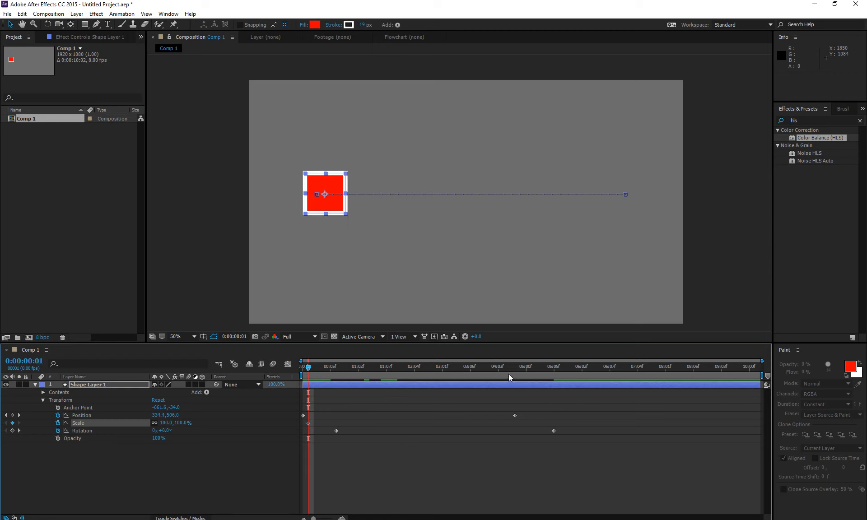
{"action": "left_click_drag", "start_coordinate": [508, 374], "coordinate": [541, 370]}
{"action": "left_click", "coordinate": [12, 423]}
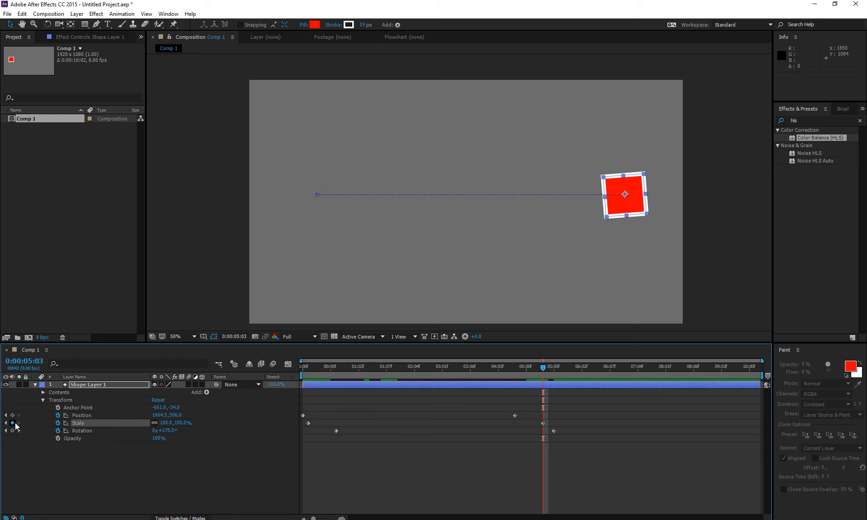
- Stretch the square into a narrow rectangle at 0:00:02:07 with a Scale of about 249.7, 83.0%
{"action": "left_click", "coordinate": [431, 368]}
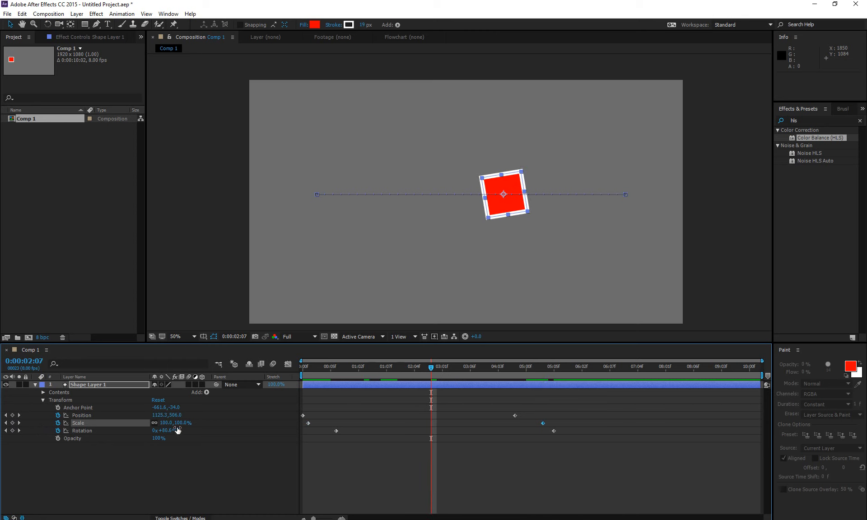
{"action": "left_click_drag", "start_coordinate": [180, 423], "coordinate": [288, 447]}
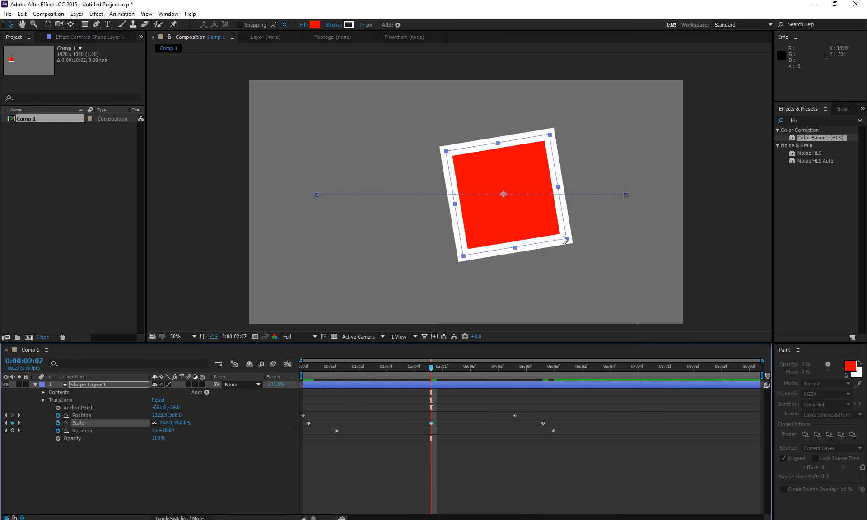
{"action": "left_click", "coordinate": [570, 251]}
{"action": "left_click", "coordinate": [546, 233]}
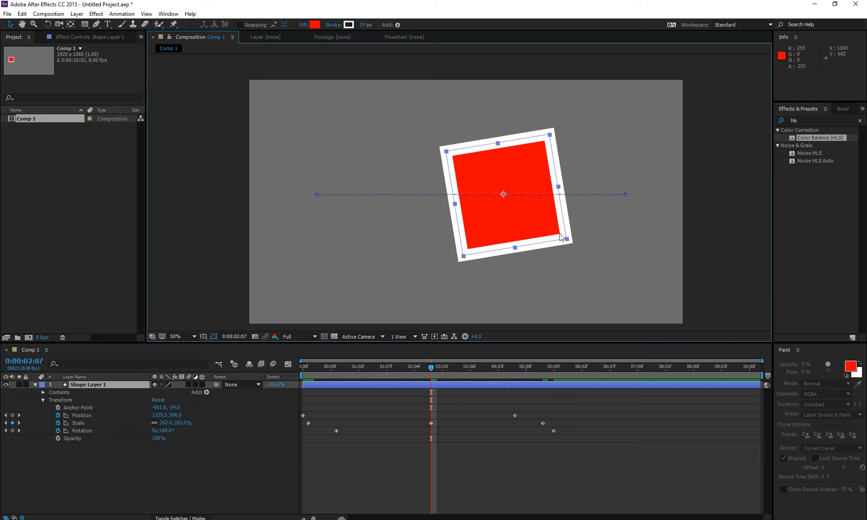
{"action": "left_click_drag", "start_coordinate": [568, 238], "coordinate": [530, 243]}
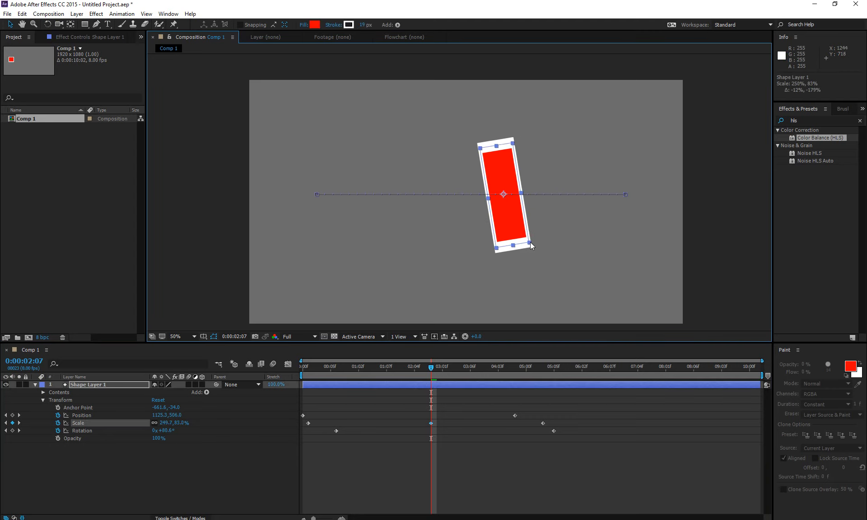
- Add Opacity keyframes of 100% to the square at 0:00:00:02 and 0:00:04:07
{"action": "left_click_drag", "start_coordinate": [394, 372], "coordinate": [313, 375]}
{"action": "left_click", "coordinate": [58, 438]}
{"action": "left_click_drag", "start_coordinate": [395, 372], "coordinate": [522, 373]}
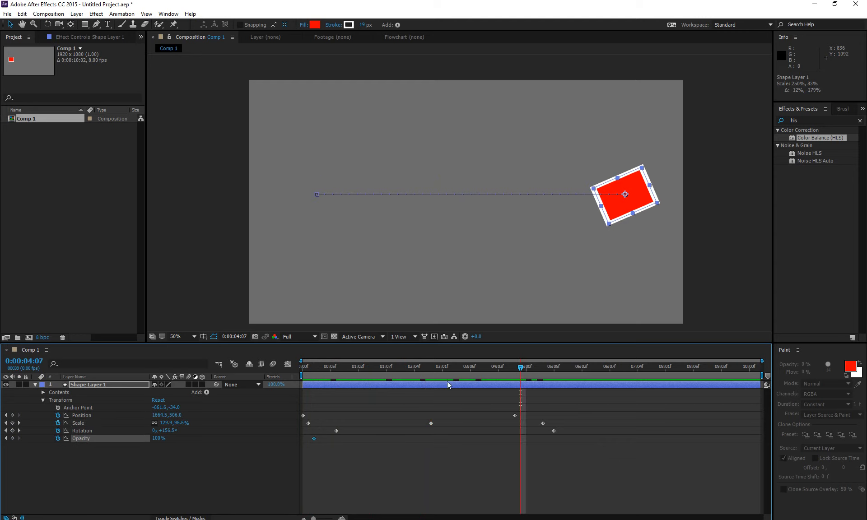
{"action": "left_click", "coordinate": [12, 439]}
- Lower the square's Opacity to 9% at 0:00:02:07
{"action": "left_click", "coordinate": [431, 367]}
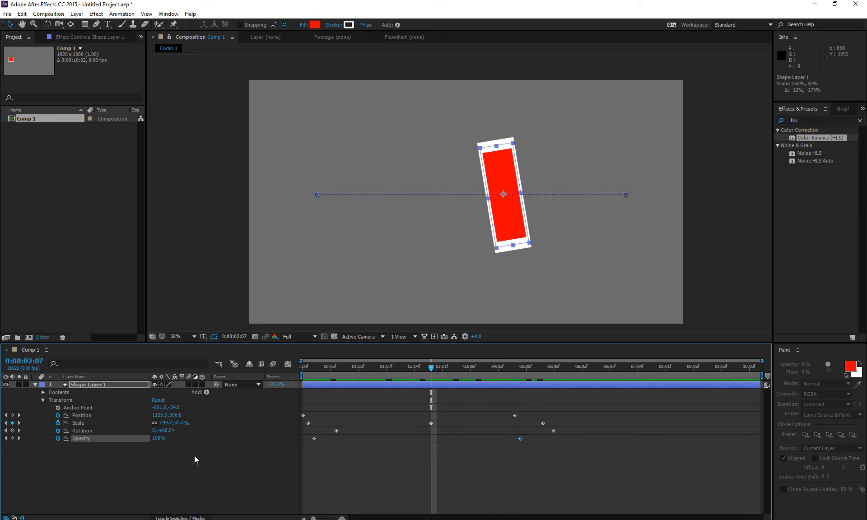
{"action": "left_click_drag", "start_coordinate": [159, 442], "coordinate": [138, 446]}
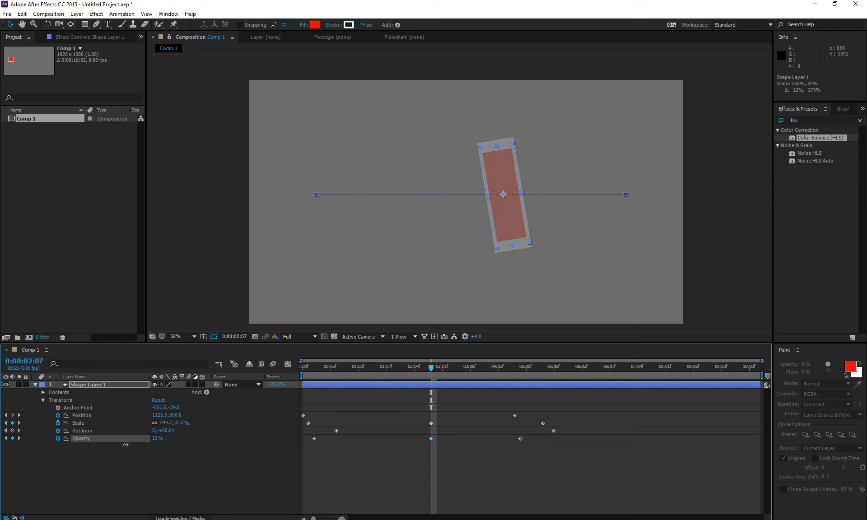
{"action": "left_click", "coordinate": [414, 396]}
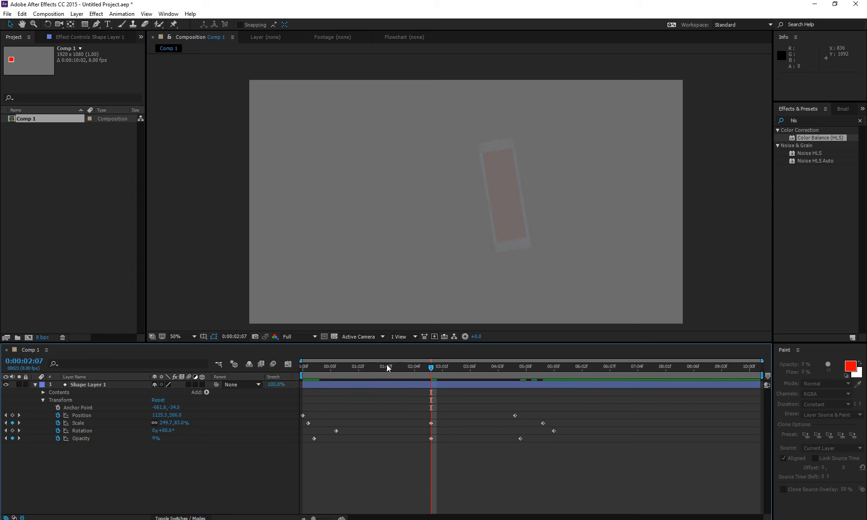
- End the work area at 0:00:06:02 and play the combined animation from the start
{"action": "left_click_drag", "start_coordinate": [386, 364], "coordinate": [583, 368]}
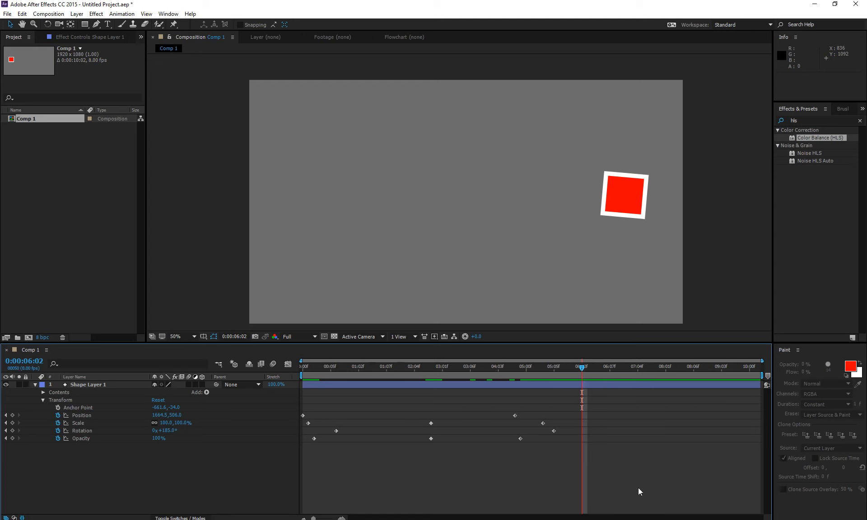
{"action": "key", "text": "n"}
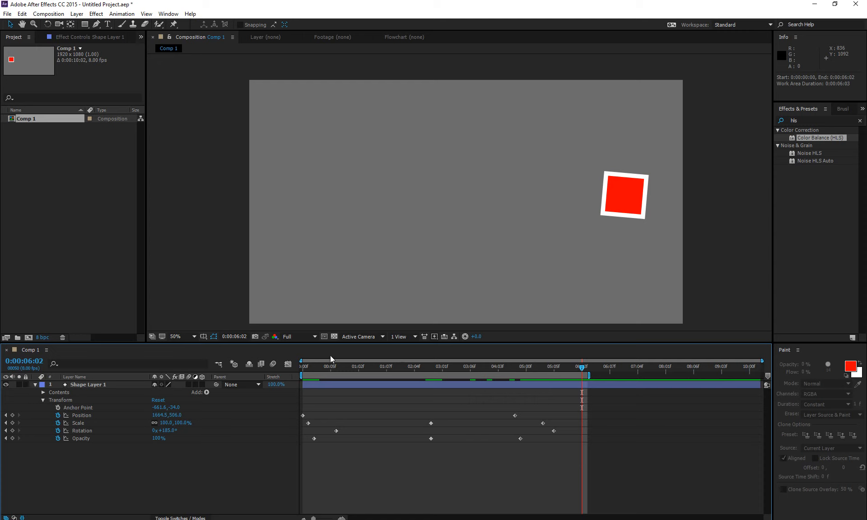
{"action": "left_click", "coordinate": [332, 386]}
{"action": "left_click", "coordinate": [596, 458]}
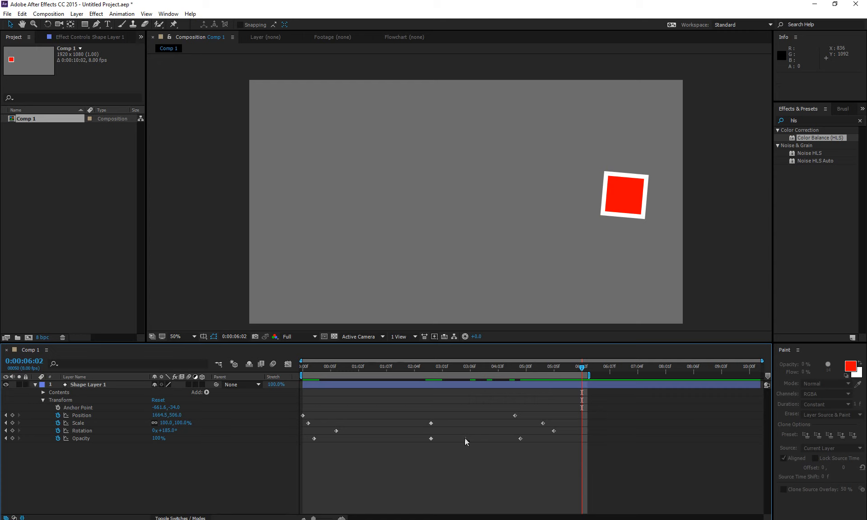
{"action": "left_click_drag", "start_coordinate": [436, 368], "coordinate": [260, 386]}
{"action": "key", "text": "space"}
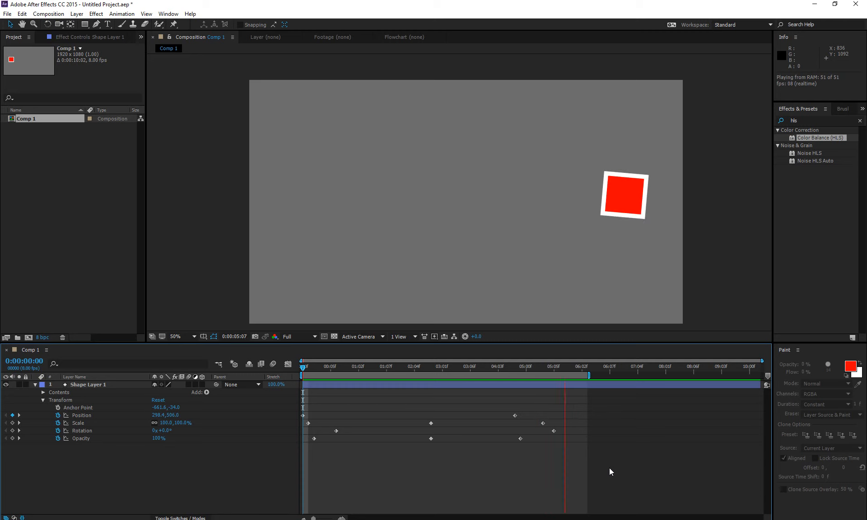
{"action": "key", "text": "space"}
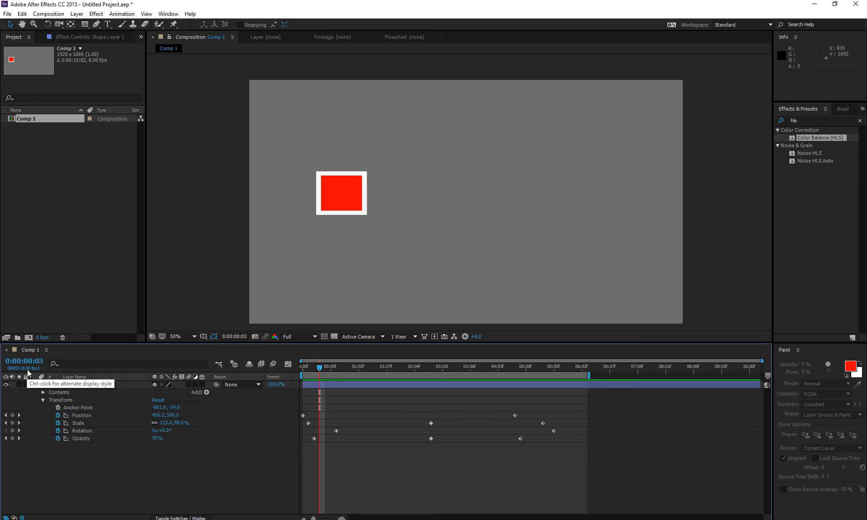
- Set the composition's frame rate to 24 frames per second and play the square's animation
{"action": "right_click", "coordinate": [193, 488]}
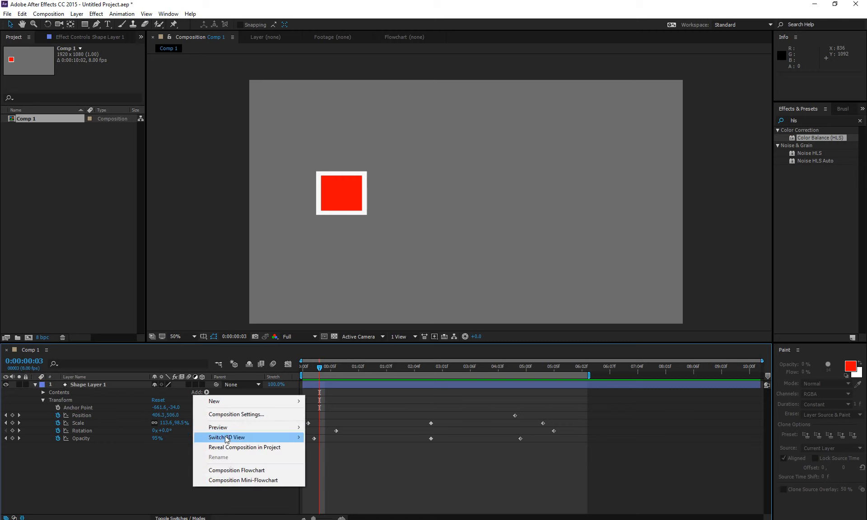
{"action": "left_click", "coordinate": [236, 414]}
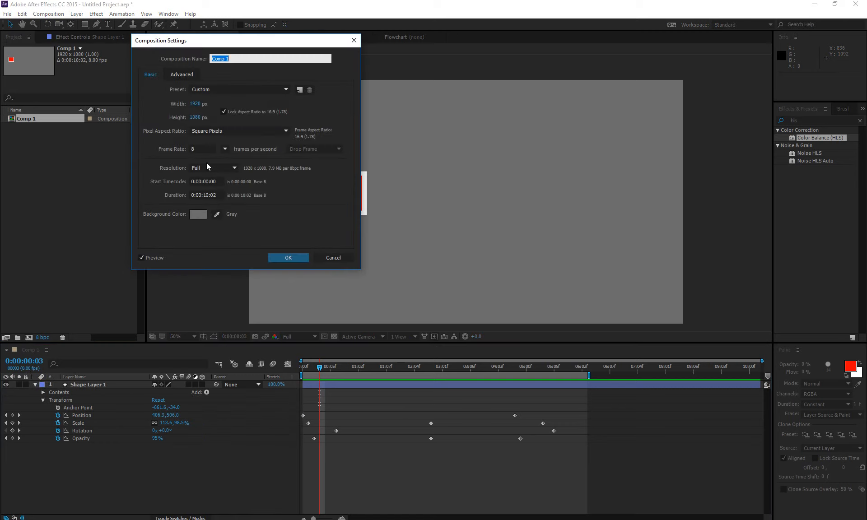
{"action": "left_click", "coordinate": [203, 149]}
{"action": "left_click", "coordinate": [225, 149]}
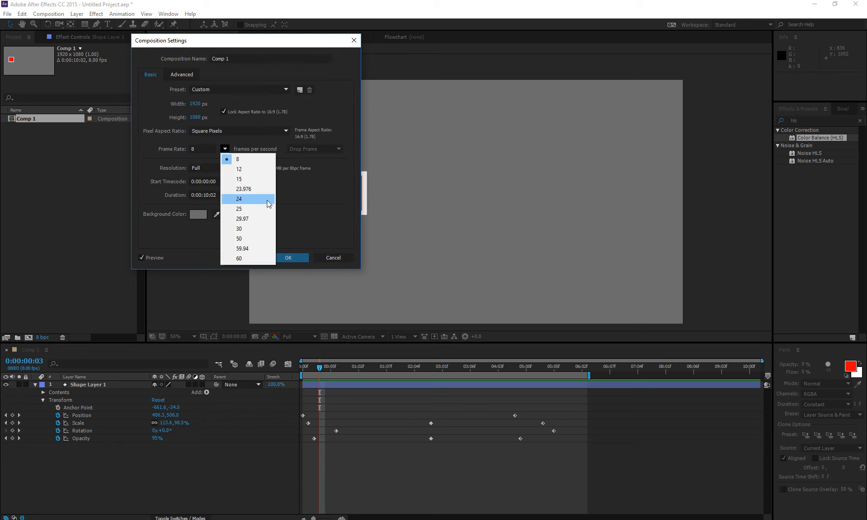
{"action": "left_click", "coordinate": [267, 200]}
{"action": "left_click", "coordinate": [301, 260]}
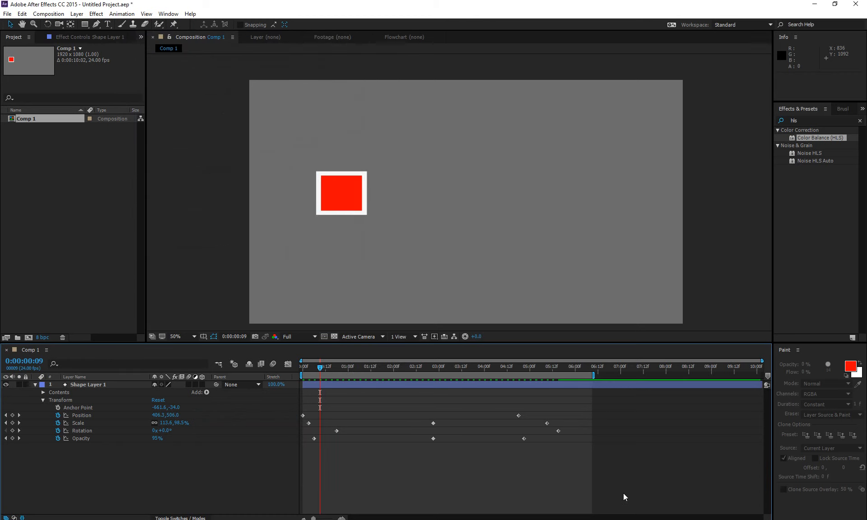
{"action": "key", "text": "space"}
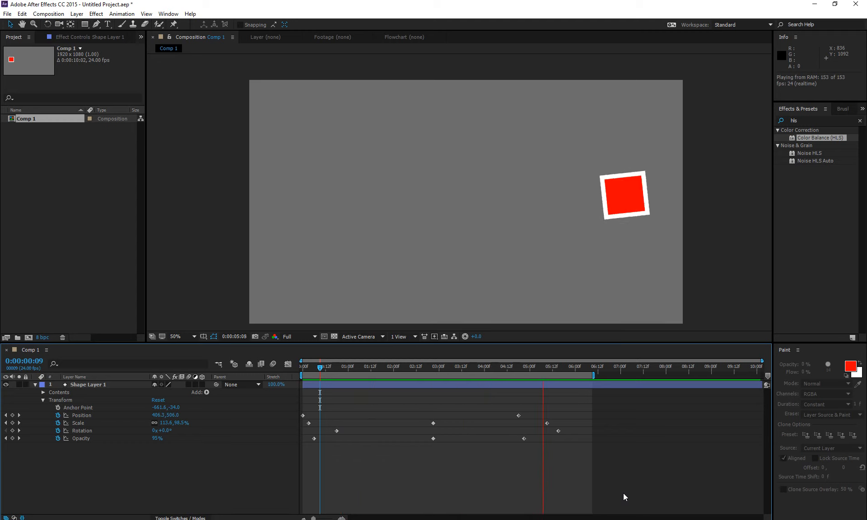
{"action": "key", "text": "space"}
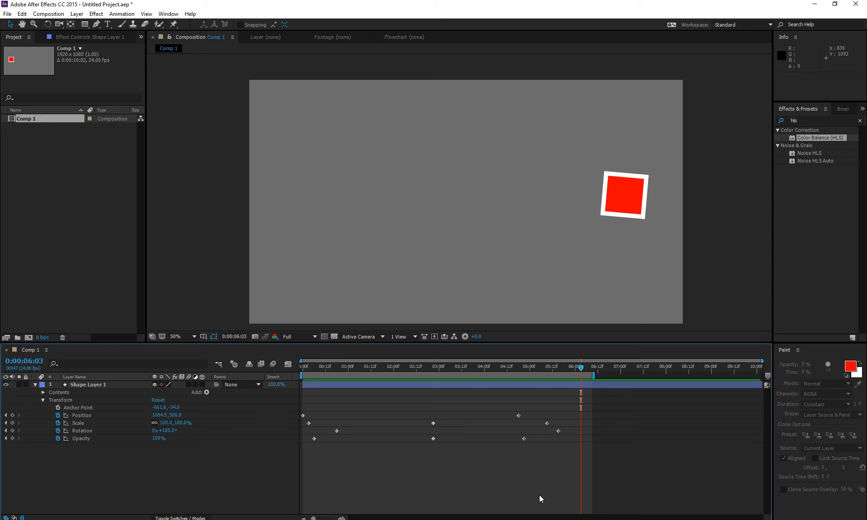
- Show only the square's animated properties and compress all their keyframes proportionally so the last one falls at 0:00:01:09
{"action": "left_click_drag", "start_coordinate": [608, 490], "coordinate": [433, 472]}
{"action": "left_click", "coordinate": [36, 385]}
{"action": "key", "text": "u"}
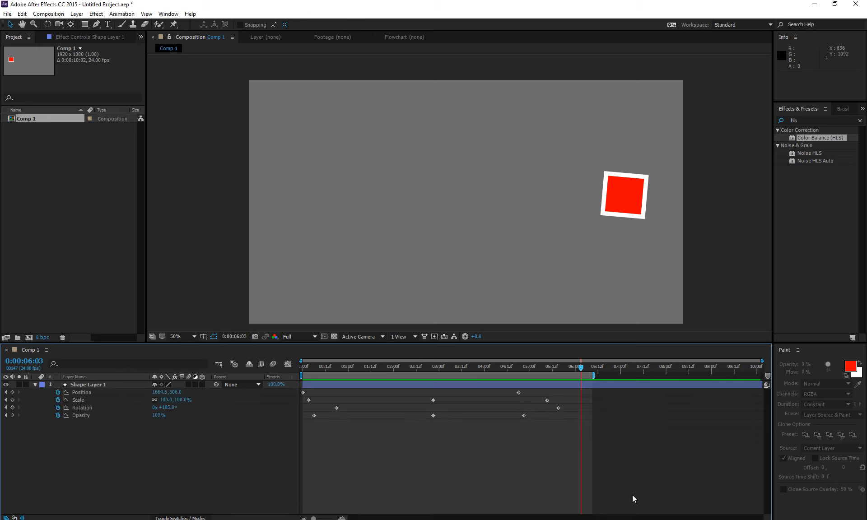
{"action": "left_click_drag", "start_coordinate": [632, 495], "coordinate": [294, 389]}
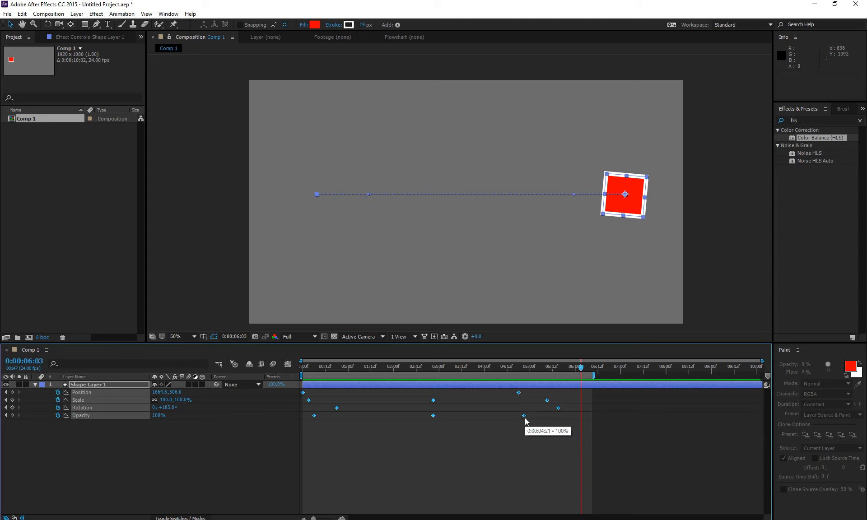
{"action": "mouse_move", "coordinate": [561, 412]}
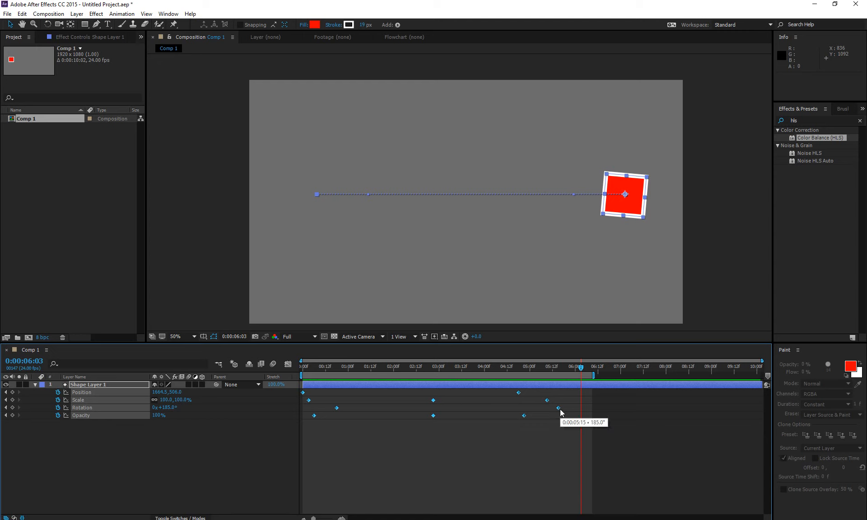
{"action": "left_click_drag", "start_coordinate": [559, 409], "coordinate": [365, 425]}
- End the work area at 0:00:01:14 and play the shortened animation
{"action": "left_click", "coordinate": [373, 367]}
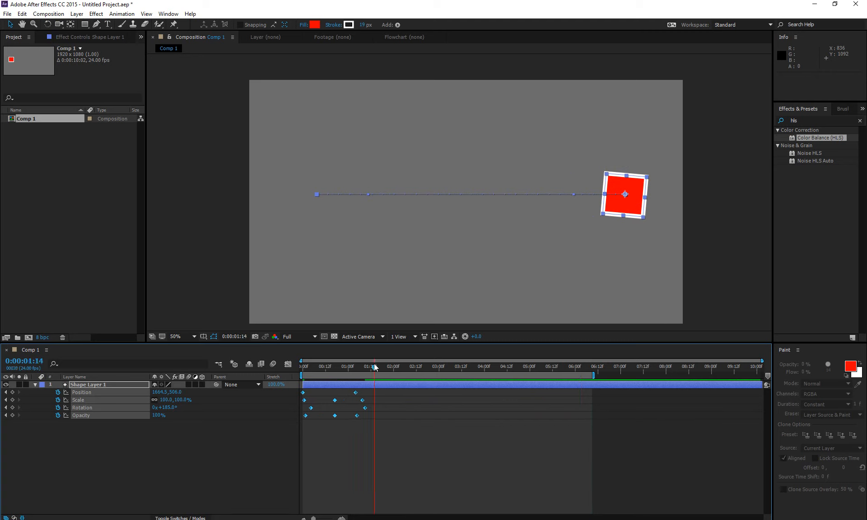
{"action": "key", "text": "n"}
{"action": "key", "text": "space"}
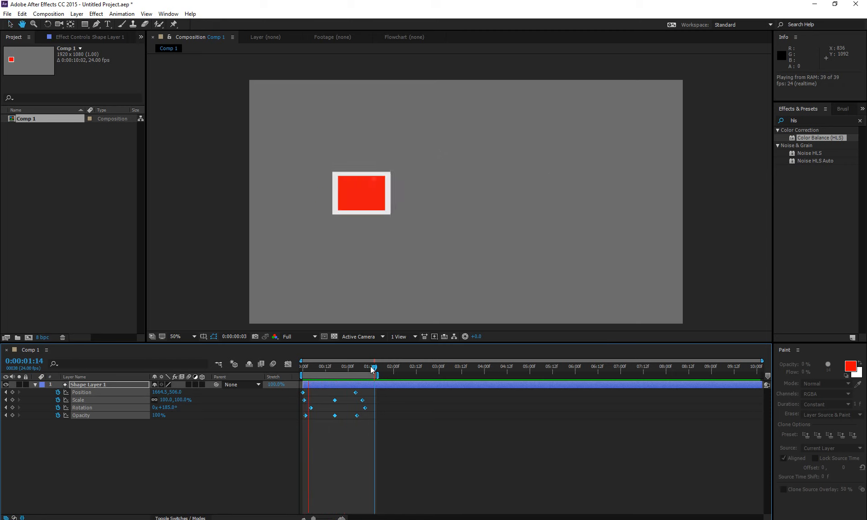
{"action": "key", "text": "space"}
- Extend the work area to 0:00:03:07 and try shifting different selections of the square's keyframes, undoing each move
{"action": "left_click_drag", "start_coordinate": [379, 376], "coordinate": [455, 375]}
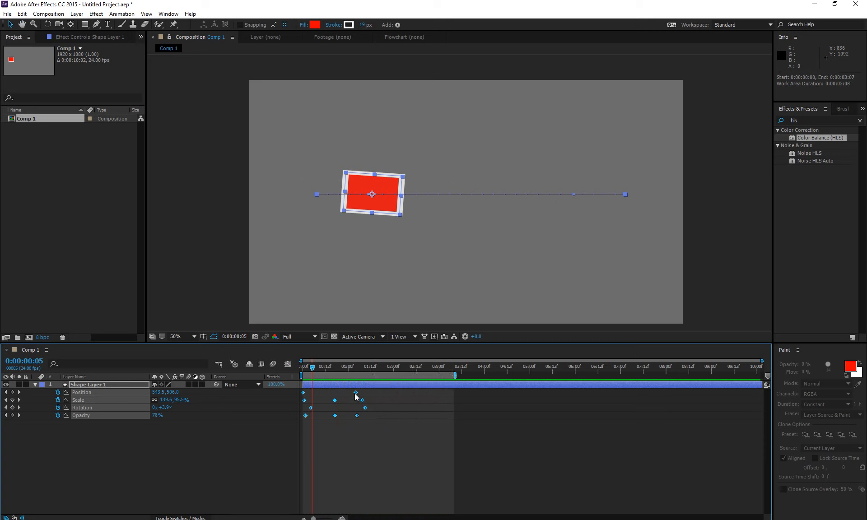
{"action": "left_click_drag", "start_coordinate": [357, 393], "coordinate": [409, 392]}
{"action": "key", "text": "ctrl+z"}
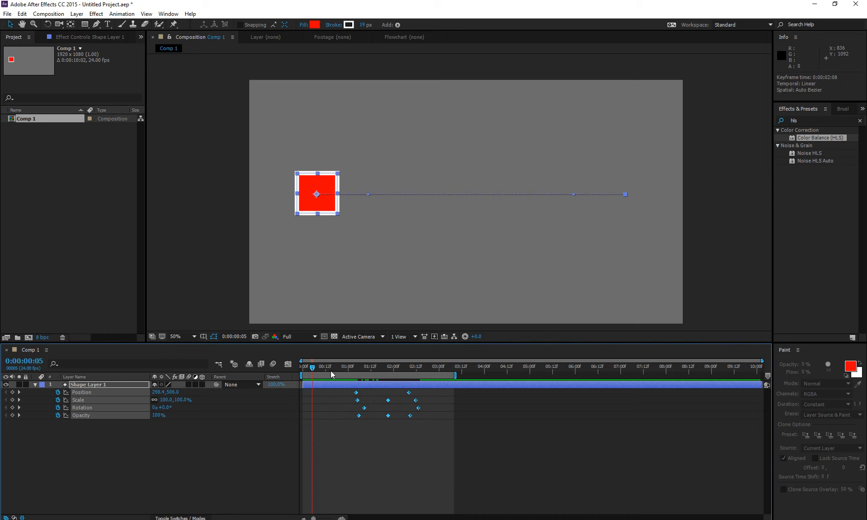
{"action": "left_click_drag", "start_coordinate": [310, 370], "coordinate": [412, 371]}
{"action": "key", "text": "ctrl+z"}
{"action": "mouse_move", "coordinate": [383, 445]}
{"action": "left_mouse_down"}
{"action": "mouse_move", "coordinate": [351, 388]}
{"action": "mouse_move", "coordinate": [452, 393]}
{"action": "mouse_move", "coordinate": [410, 400]}
{"action": "left_mouse_up"}
{"action": "key", "text": "ctrl+z"}
{"action": "mouse_move", "coordinate": [423, 452]}
{"action": "left_mouse_down"}
{"action": "mouse_move", "coordinate": [359, 397]}
{"action": "mouse_move", "coordinate": [368, 404]}
{"action": "mouse_move", "coordinate": [441, 401]}
{"action": "left_mouse_up"}
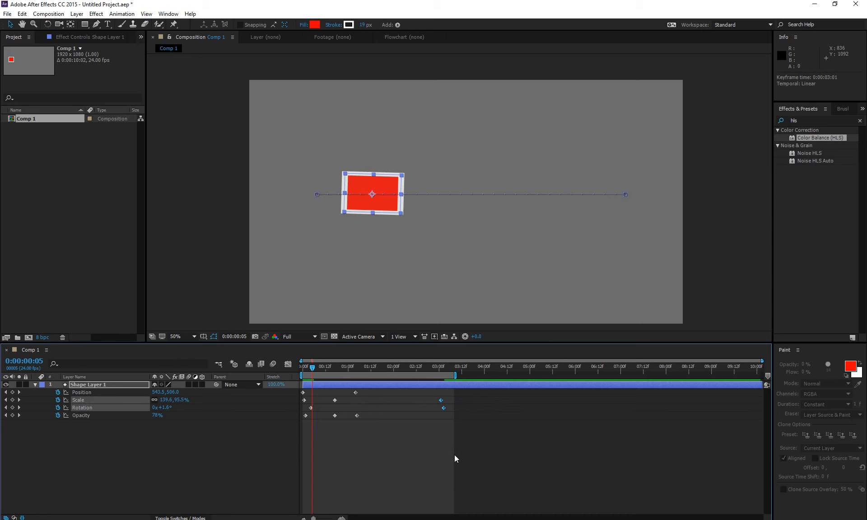
{"action": "key", "text": "ctrl+z"}
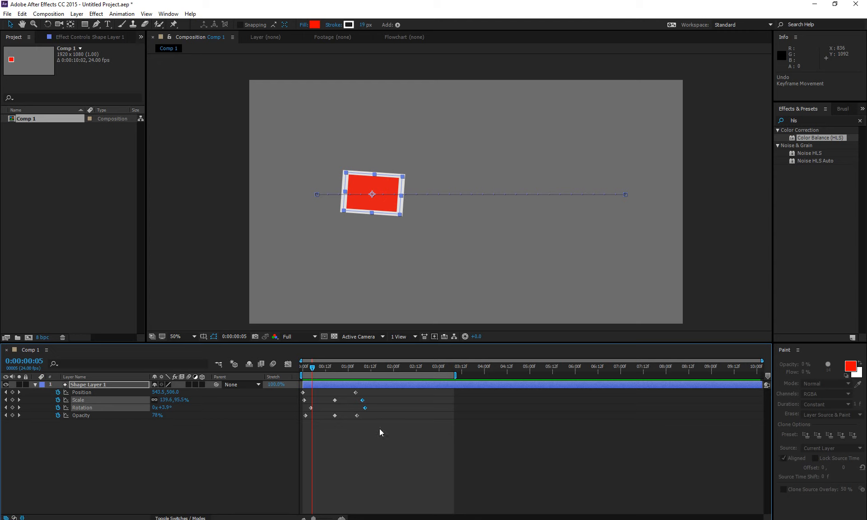
- Align the square's final Position, Scale, Rotation and Opacity keyframes at 0:00:01:05
{"action": "left_click_drag", "start_coordinate": [378, 428], "coordinate": [351, 387]}
{"action": "left_click", "coordinate": [357, 367]}
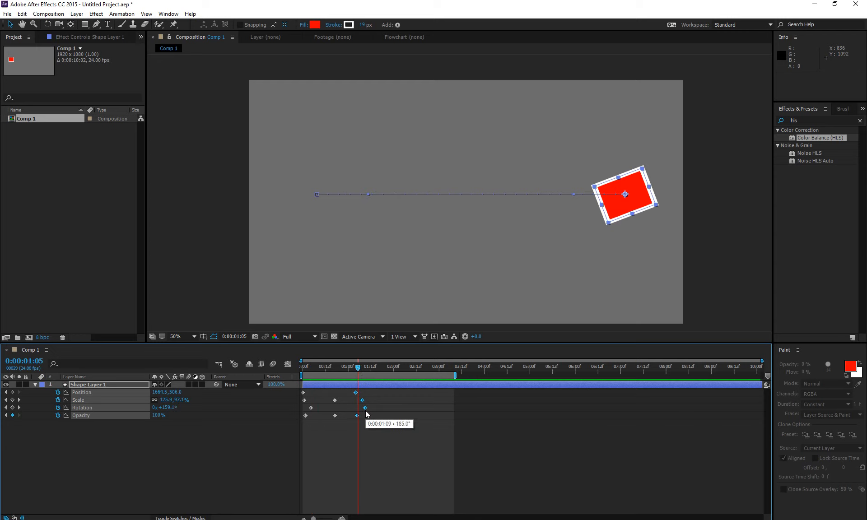
{"action": "scroll", "coordinate": [366, 412], "scroll_direction": "up", "scroll_amount": 5}
{"action": "key", "text": "space"}
{"action": "left_click_drag", "start_coordinate": [317, 445], "coordinate": [596, 430]}
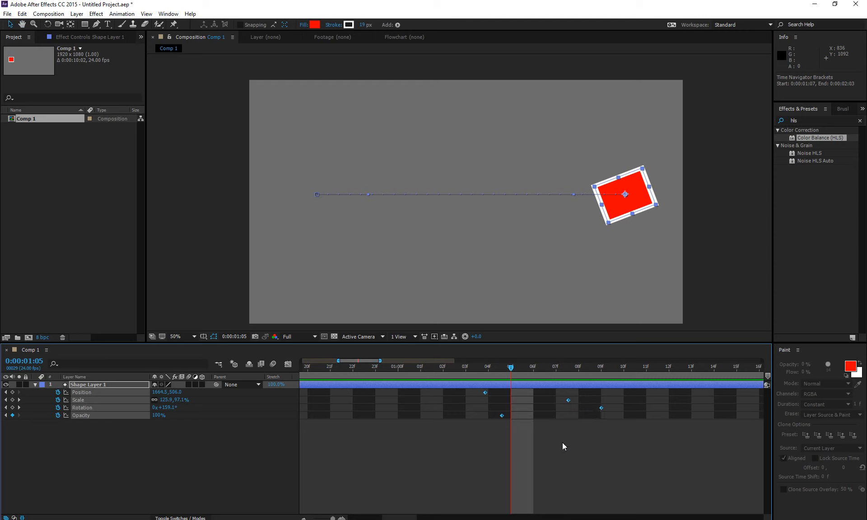
{"action": "key", "text": "semicolon"}
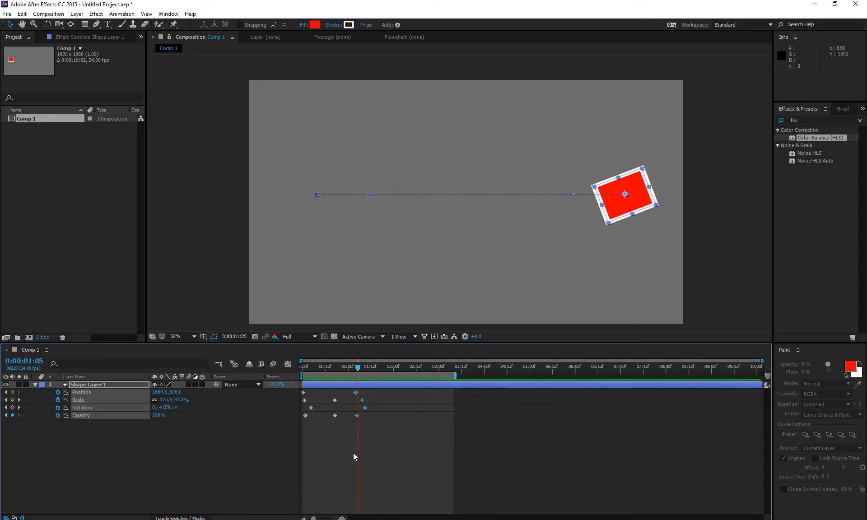
{"action": "key", "text": "semicolon"}
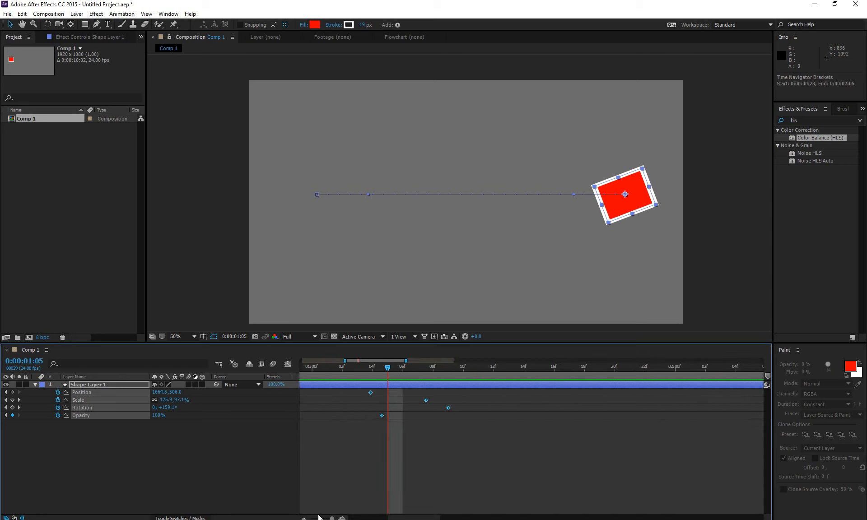
{"action": "left_click_drag", "start_coordinate": [448, 408], "coordinate": [383, 396]}
{"action": "left_click", "coordinate": [423, 492]}
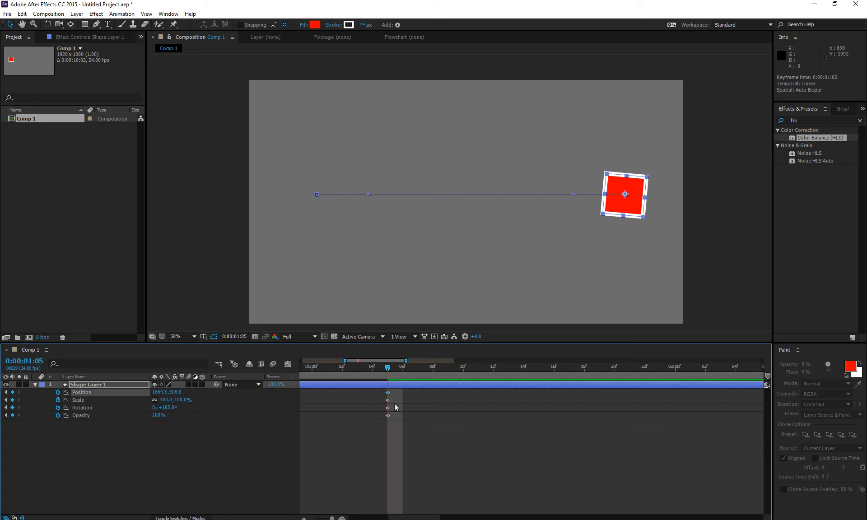
- Align the square's first Scale, Rotation and Opacity keyframes with the first Position keyframe at the composition's start
{"action": "scroll", "coordinate": [399, 427], "scroll_direction": "down", "scroll_amount": 5}
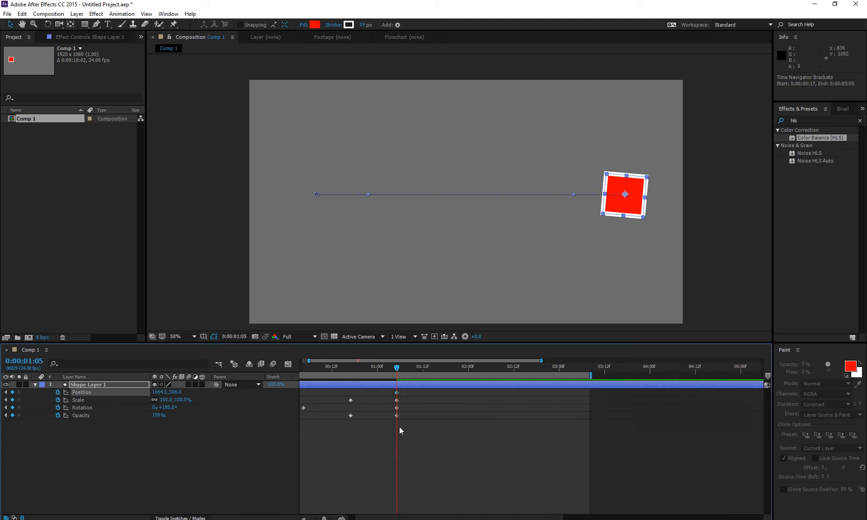
{"action": "left_click_drag", "start_coordinate": [323, 425], "coordinate": [302, 413]}
{"action": "left_click_drag", "start_coordinate": [341, 438], "coordinate": [327, 388]}
{"action": "left_click", "coordinate": [347, 443]}
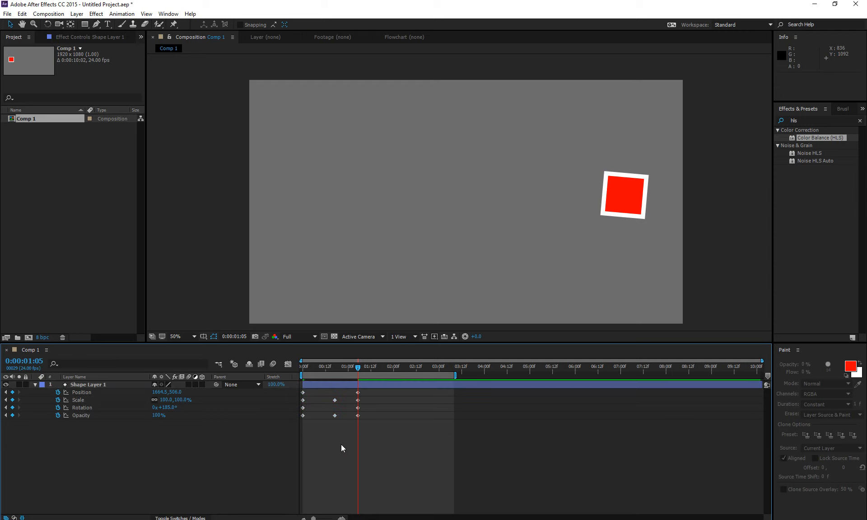
- Copy the four starting keyframes of the square and paste them at 0:00:02:08
{"action": "left_click_drag", "start_coordinate": [340, 444], "coordinate": [333, 389]}
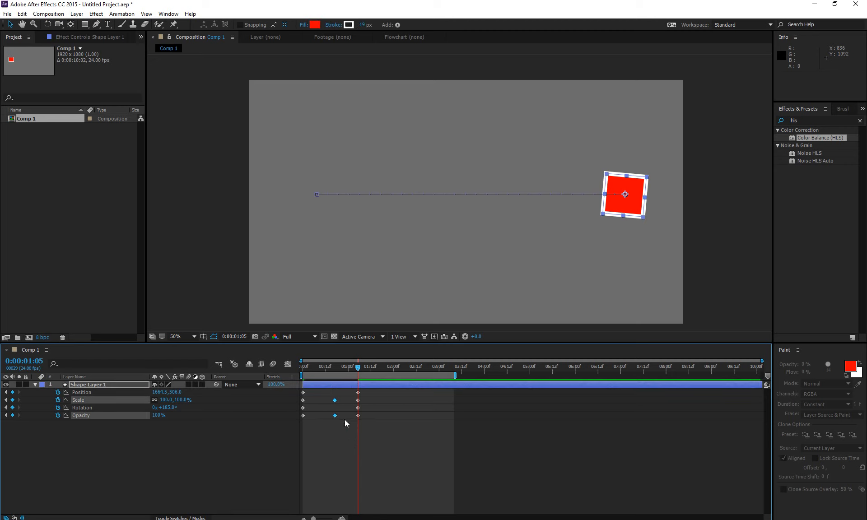
{"action": "left_click_drag", "start_coordinate": [316, 441], "coordinate": [280, 368]}
{"action": "key", "text": "ctrl+c"}
{"action": "left_click", "coordinate": [409, 367]}
{"action": "key", "text": "ctrl+v"}
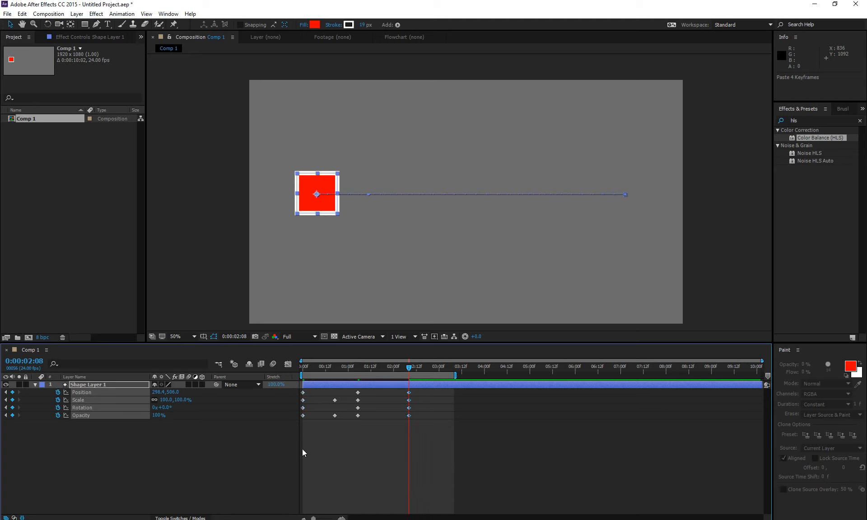
- Copy the middle Scale and Opacity keyframes of the square and paste them at 0:00:01:19
{"action": "left_click_drag", "start_coordinate": [340, 430], "coordinate": [323, 389]}
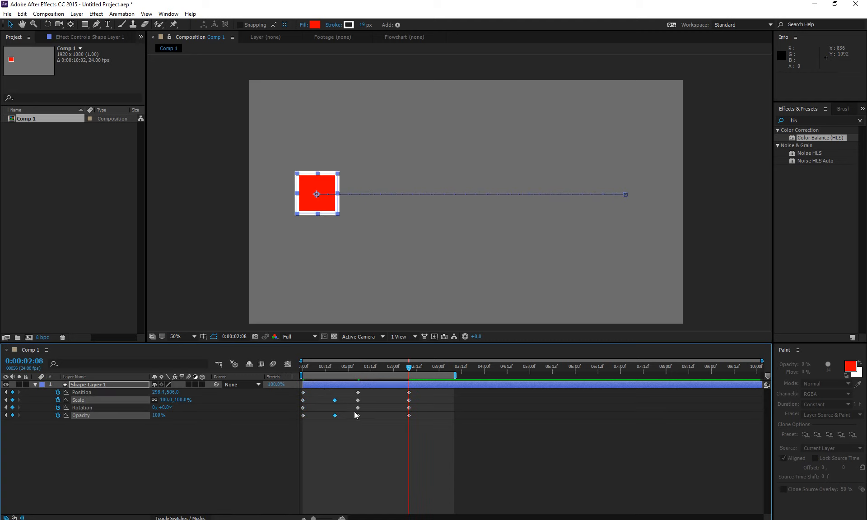
{"action": "key", "text": "ctrl+c"}
{"action": "left_click", "coordinate": [383, 366]}
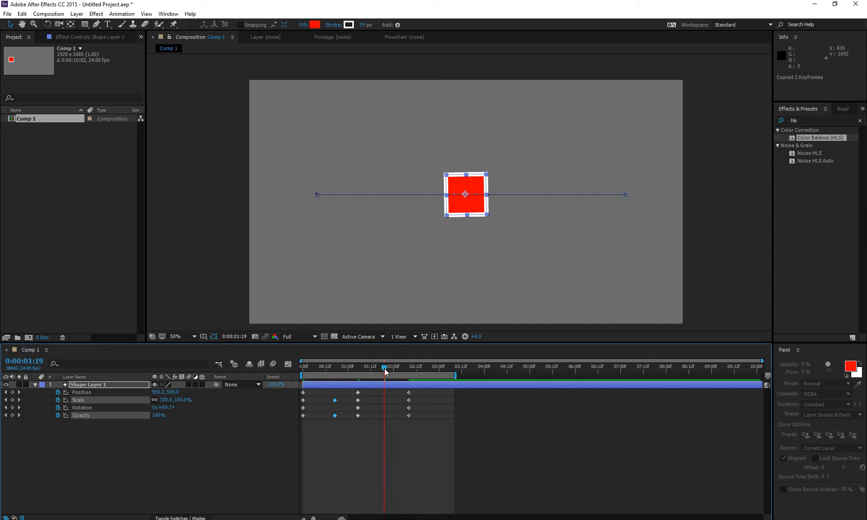
{"action": "key", "text": "ctrl+v"}
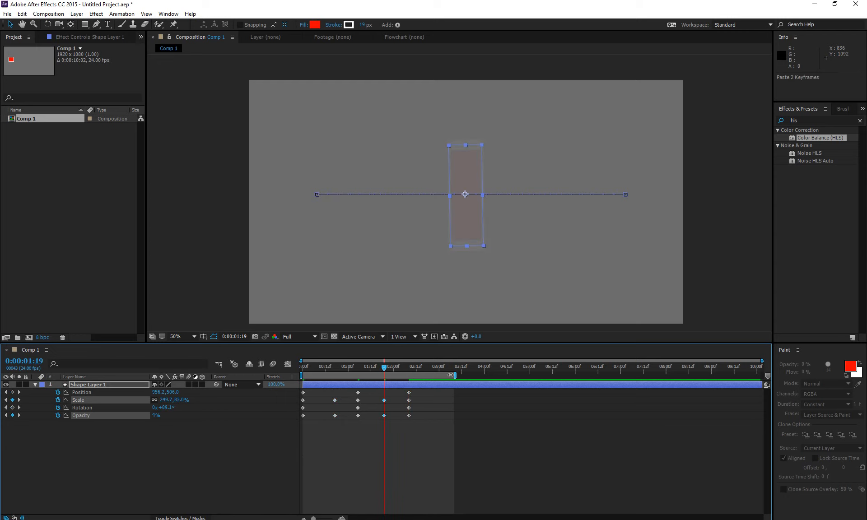
- End the work area at 0:00:02:08 and play the back-and-forth animation
{"action": "left_click", "coordinate": [410, 367]}
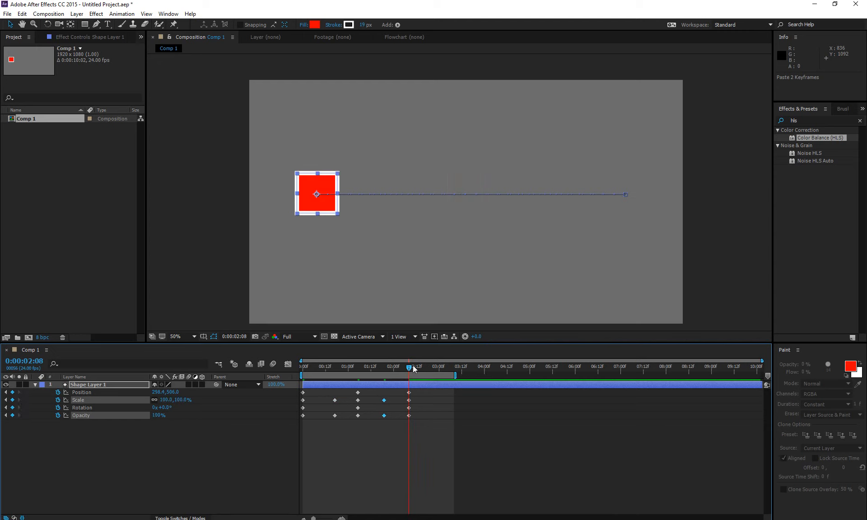
{"action": "mouse_move", "coordinate": [401, 372]}
{"action": "left_mouse_down"}
{"action": "mouse_move", "coordinate": [388, 385]}
{"action": "mouse_move", "coordinate": [416, 378]}
{"action": "left_mouse_up"}
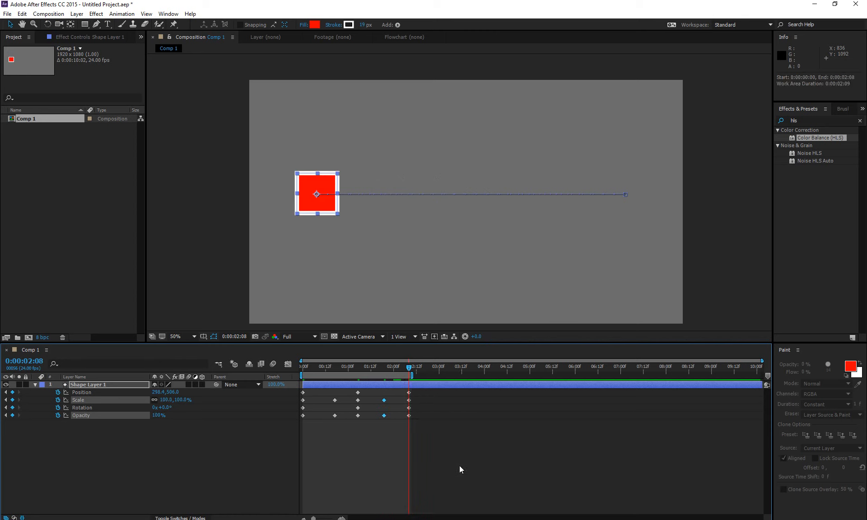
{"action": "key", "text": "space"}
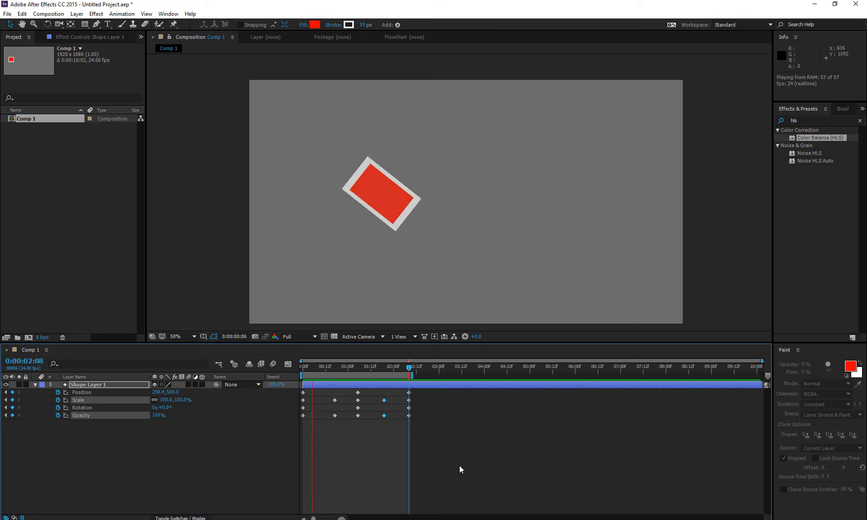
{"action": "key", "text": "space"}
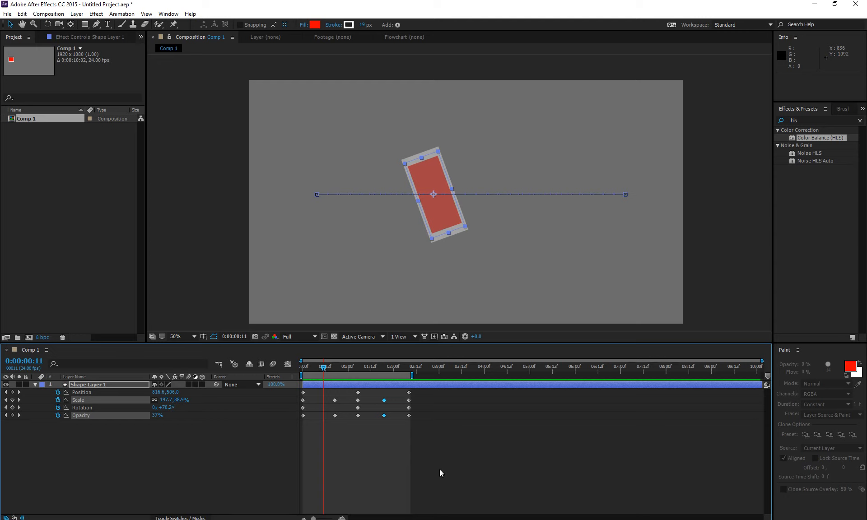
- Try moving all of the square's keyframes, and then only those from 0:00:01:05 onward, undoing the moves
{"action": "left_click_drag", "start_coordinate": [446, 466], "coordinate": [224, 382]}
{"action": "left_click_drag", "start_coordinate": [409, 415], "coordinate": [358, 437]}
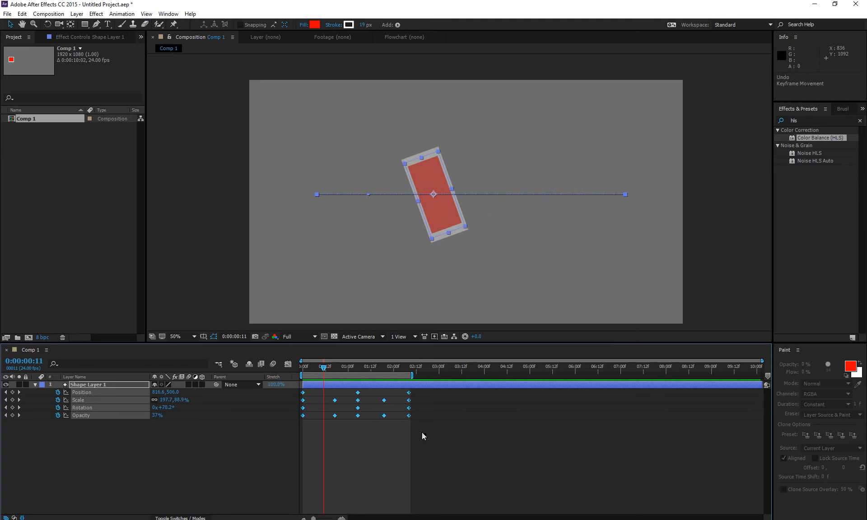
{"action": "left_click_drag", "start_coordinate": [429, 457], "coordinate": [355, 392]}
{"action": "left_click_drag", "start_coordinate": [409, 415], "coordinate": [408, 445]}
- Import Warp Stabilizer.MOV from the After Effect Classes folder into the project
{"action": "left_click", "coordinate": [65, 180]}
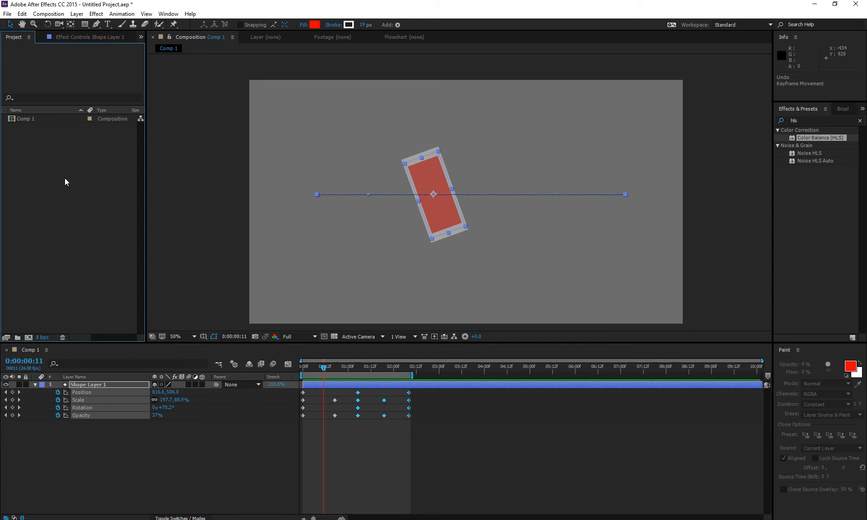
{"action": "key", "text": "alt+Tab"}
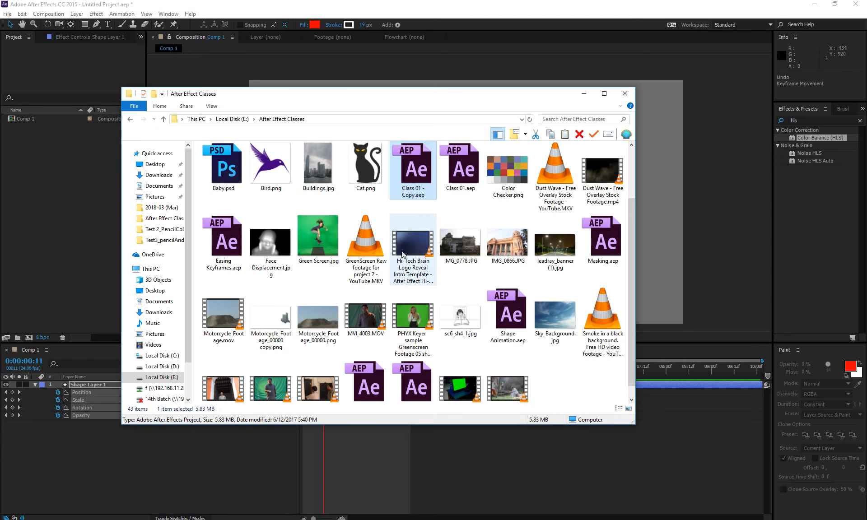
{"action": "left_click_drag", "start_coordinate": [507, 388], "coordinate": [52, 166]}
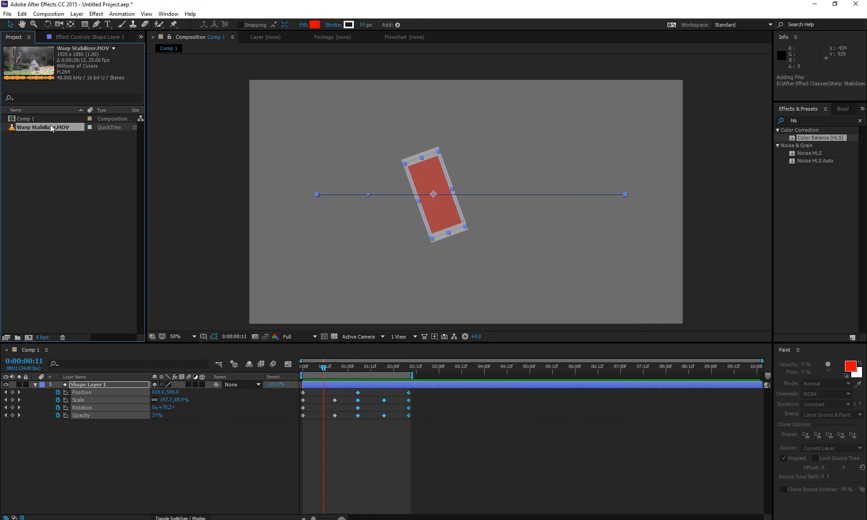
- Add Warp Stabilizer.MOV above the square's layer in Comp 1 and copy all of the square's keyframes onto it at 0:00:00:00
{"action": "left_click_drag", "start_coordinate": [50, 125], "coordinate": [110, 383]}
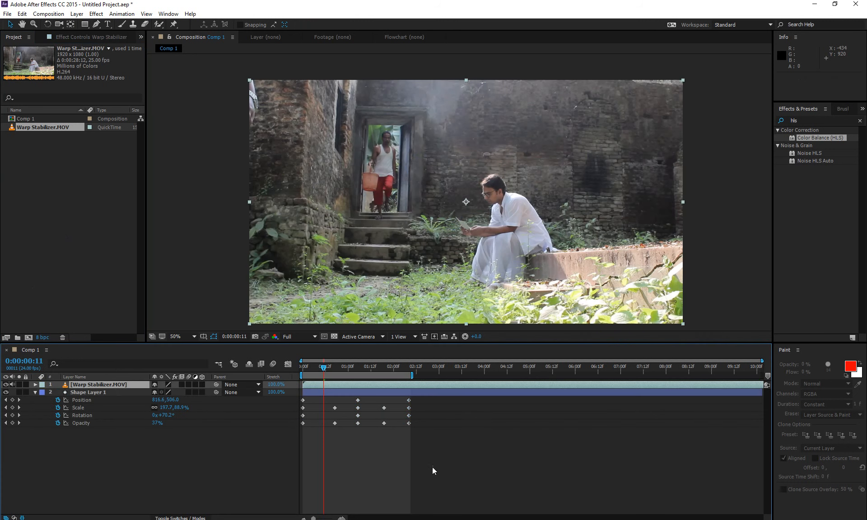
{"action": "key", "text": "Home"}
{"action": "left_click", "coordinate": [128, 392]}
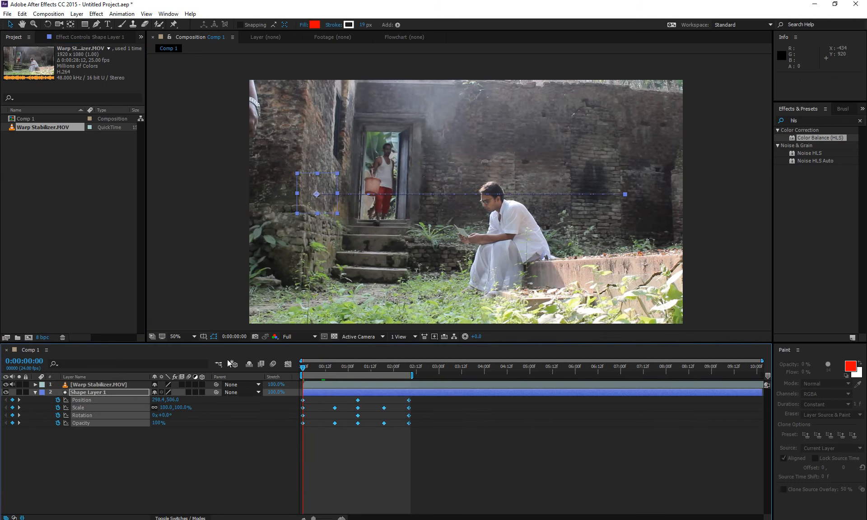
{"action": "key", "text": "ctrl+c"}
{"action": "left_click", "coordinate": [117, 384]}
{"action": "key", "text": "ctrl+v"}
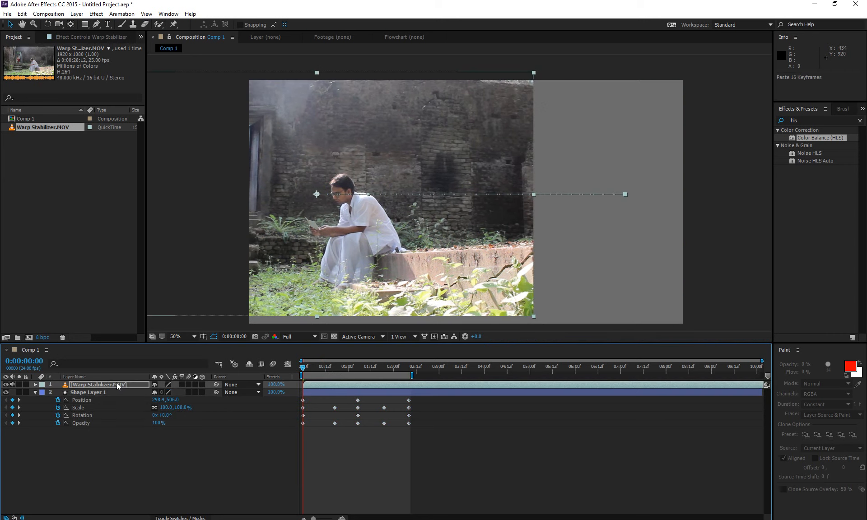
- Hide the square's layer, preview the footage's animation, and show the footage layer's keyframes at 0:00:00:00
{"action": "mouse_move", "coordinate": [322, 370]}
{"action": "left_mouse_down"}
{"action": "mouse_move", "coordinate": [354, 369]}
{"action": "mouse_move", "coordinate": [316, 370]}
{"action": "mouse_move", "coordinate": [302, 380]}
{"action": "mouse_move", "coordinate": [321, 381]}
{"action": "left_mouse_up"}
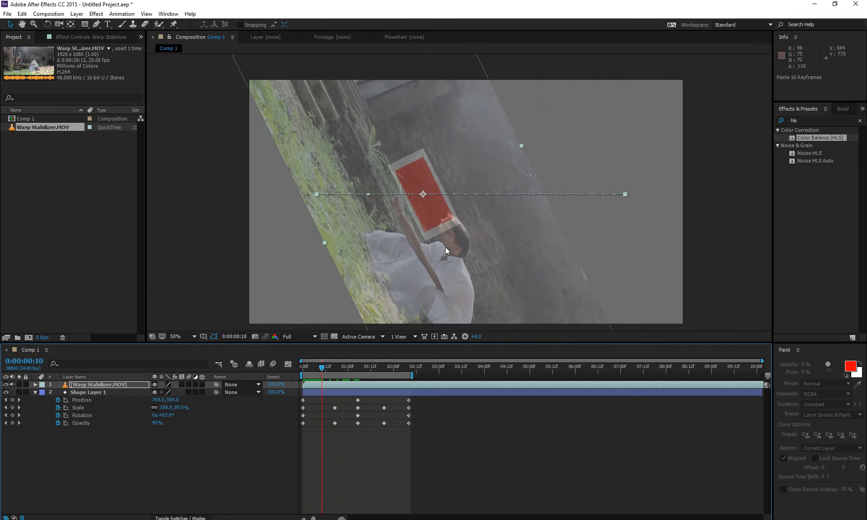
{"action": "left_click", "coordinate": [6, 392]}
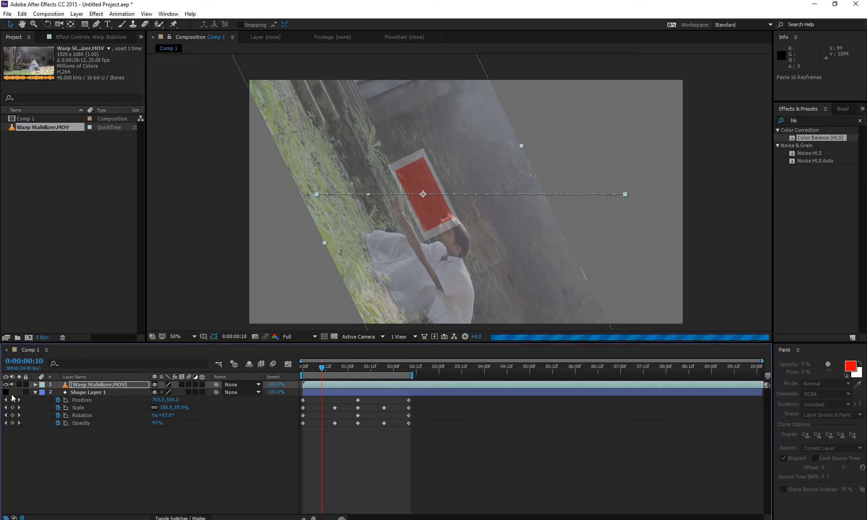
{"action": "left_click_drag", "start_coordinate": [335, 369], "coordinate": [289, 392]}
{"action": "key", "text": "u"}
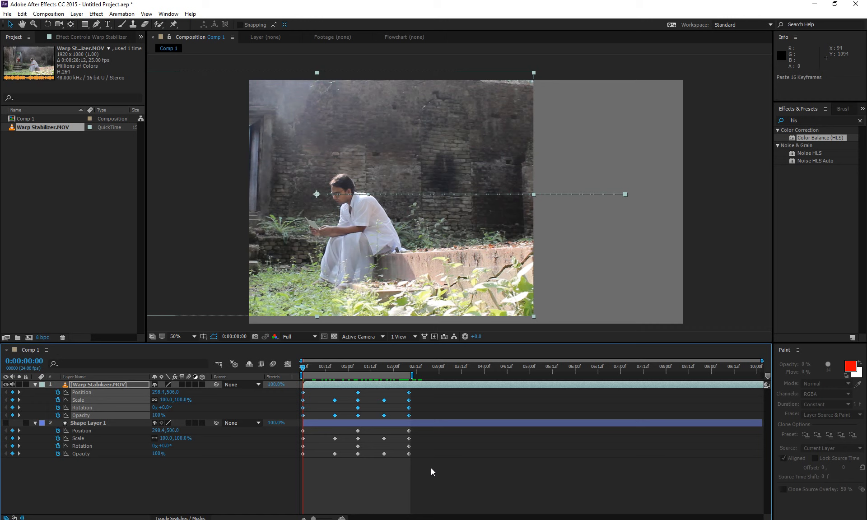
{"action": "left_click", "coordinate": [414, 384]}
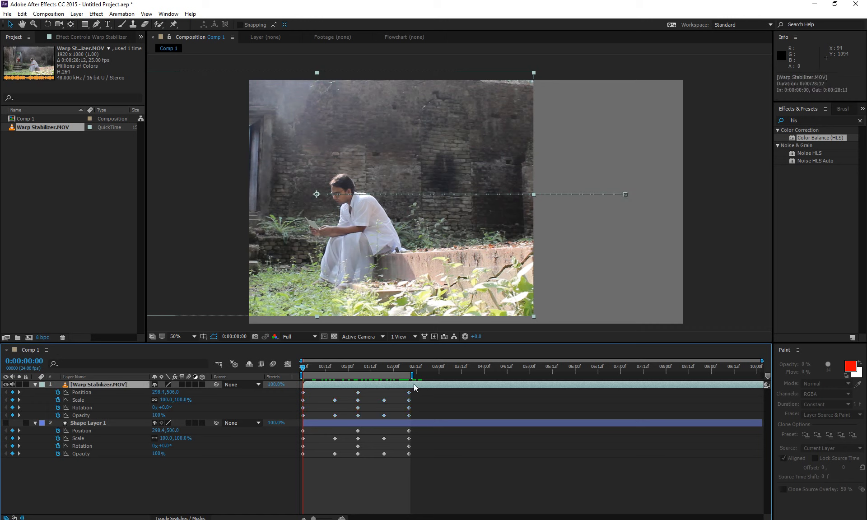